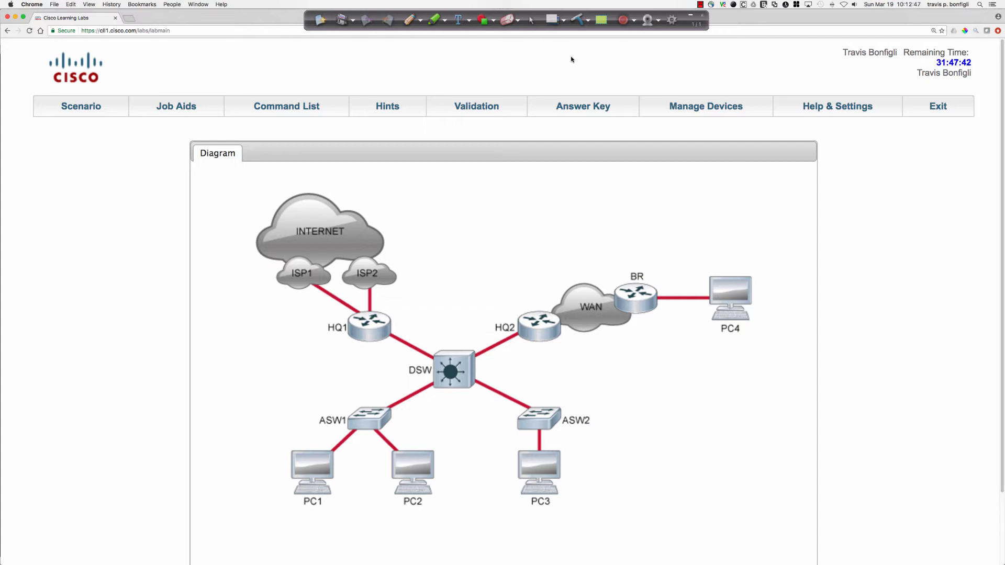
Open the lab scenario and read the customer's background and reported connectivity issues, then return to the topology diagram.
left_click(83, 107)
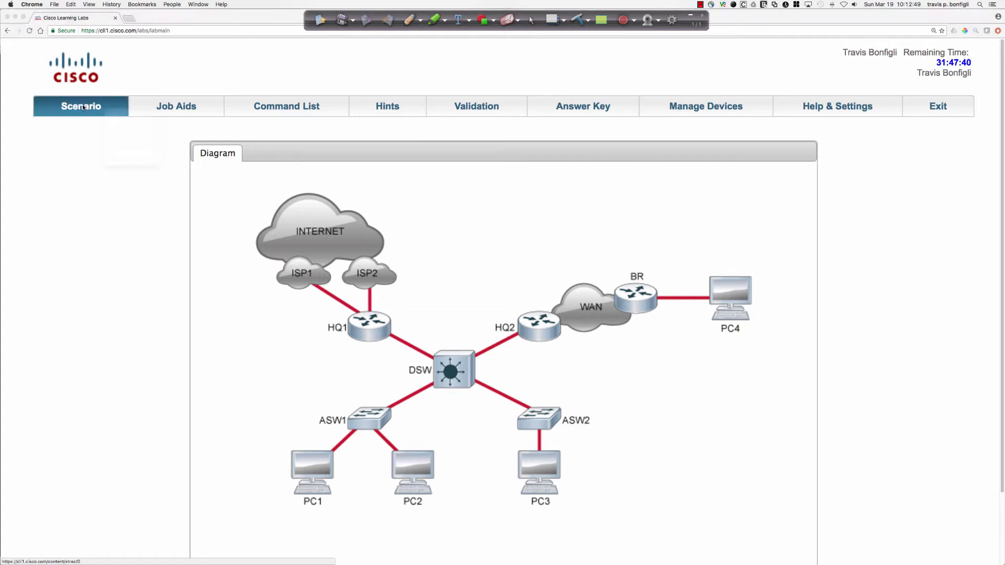
left_click_drag(262, 263, 312, 325)
scroll(202, 226, "down", 2)
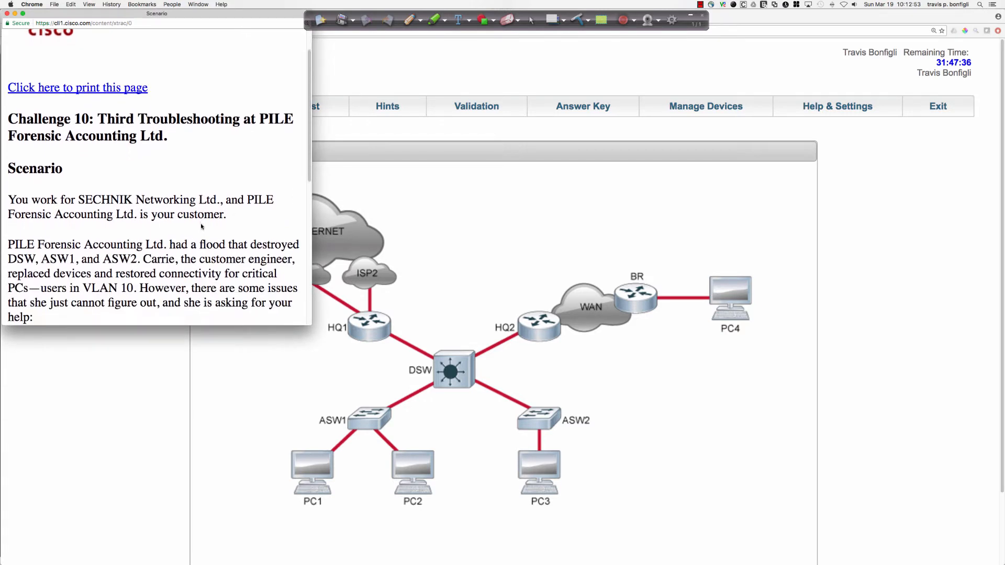
scroll(202, 226, "down", 4)
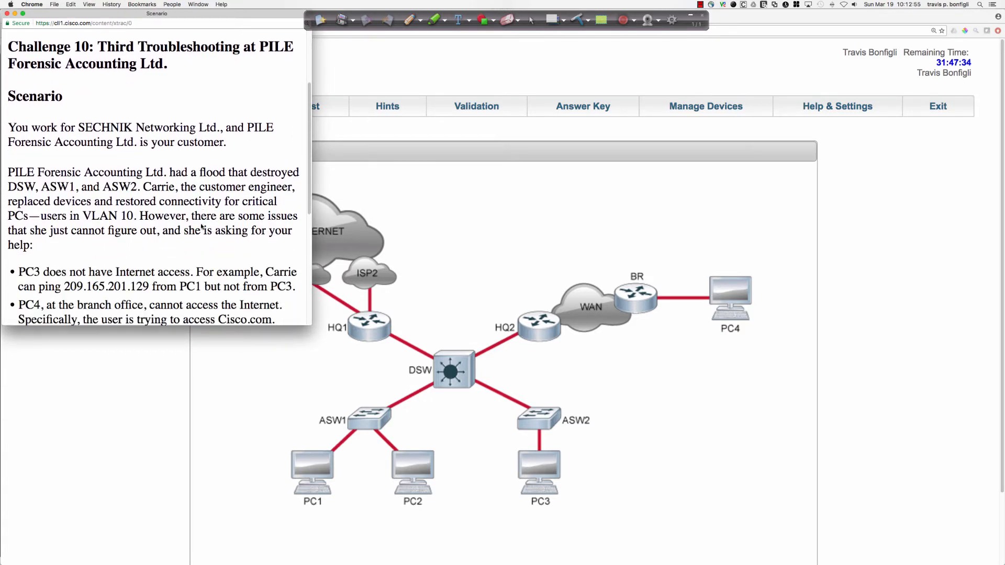
scroll(202, 226, "down", 1)
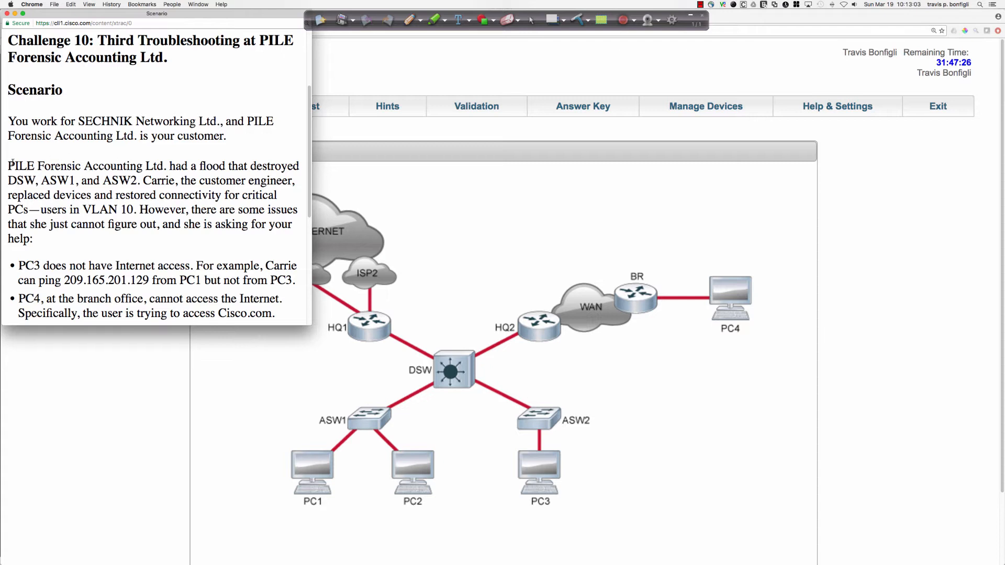
left_click_drag(8, 166, 139, 179)
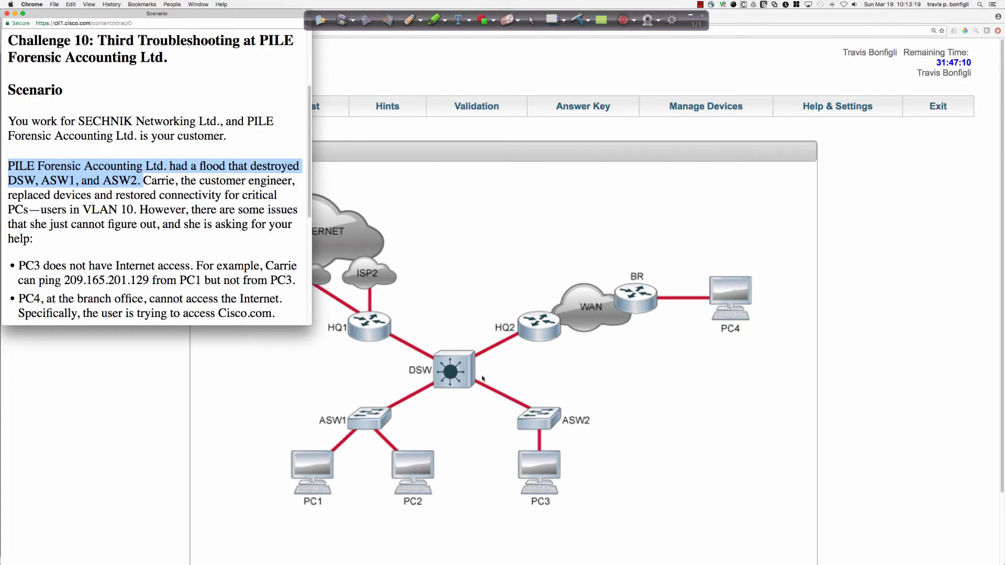
scroll(184, 228, "down", 2)
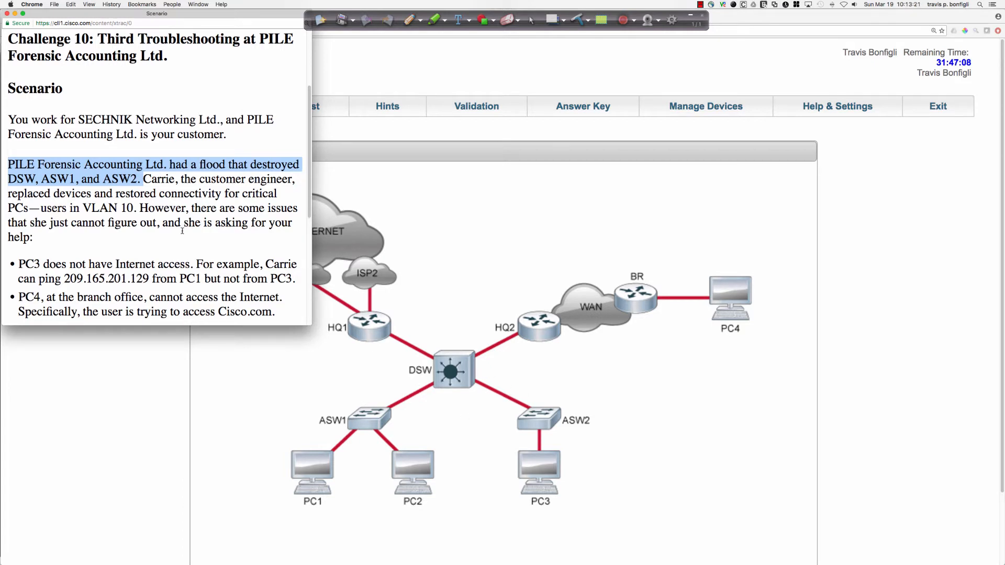
scroll(183, 233, "down", 1)
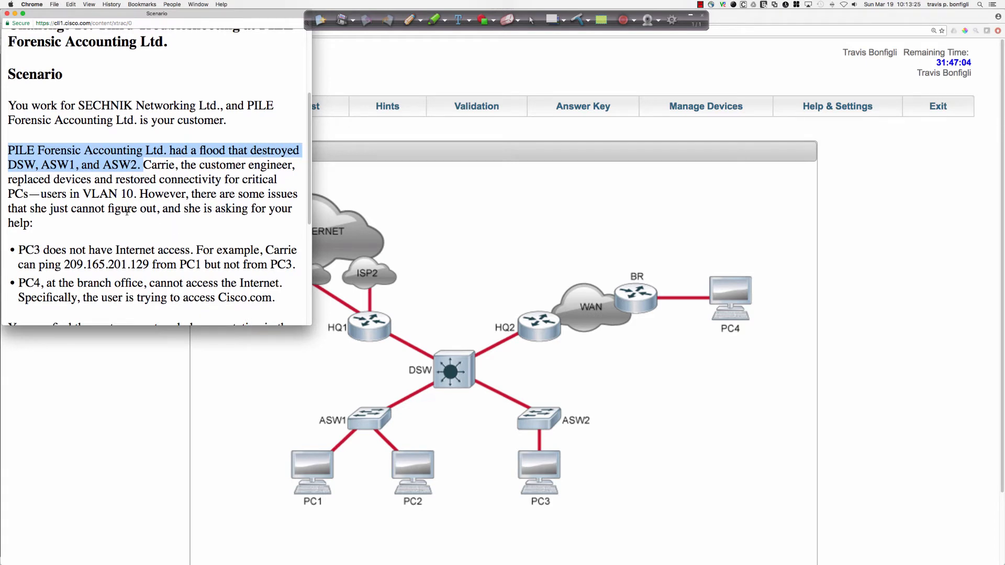
scroll(131, 216, "down", 1)
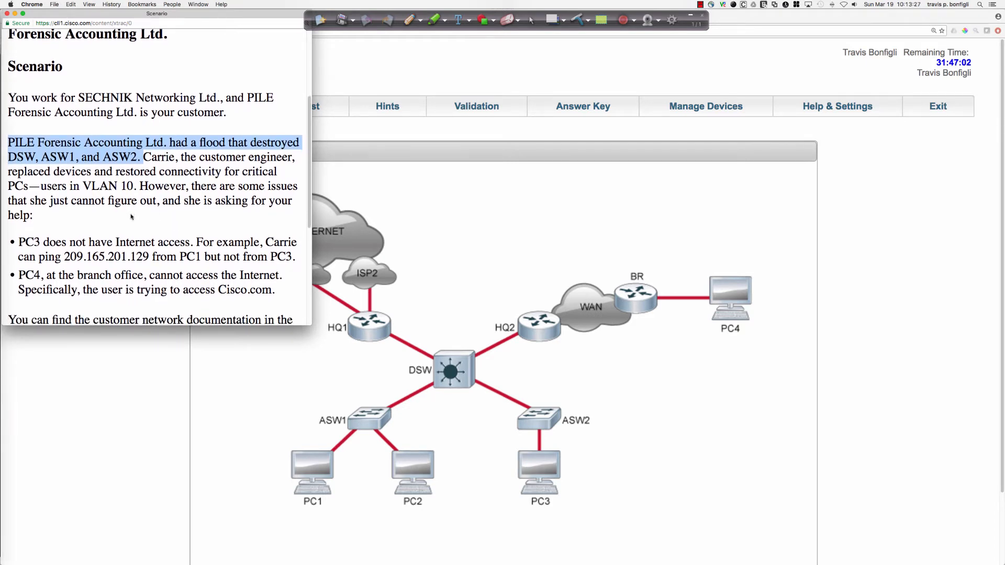
scroll(131, 217, "down", 3)
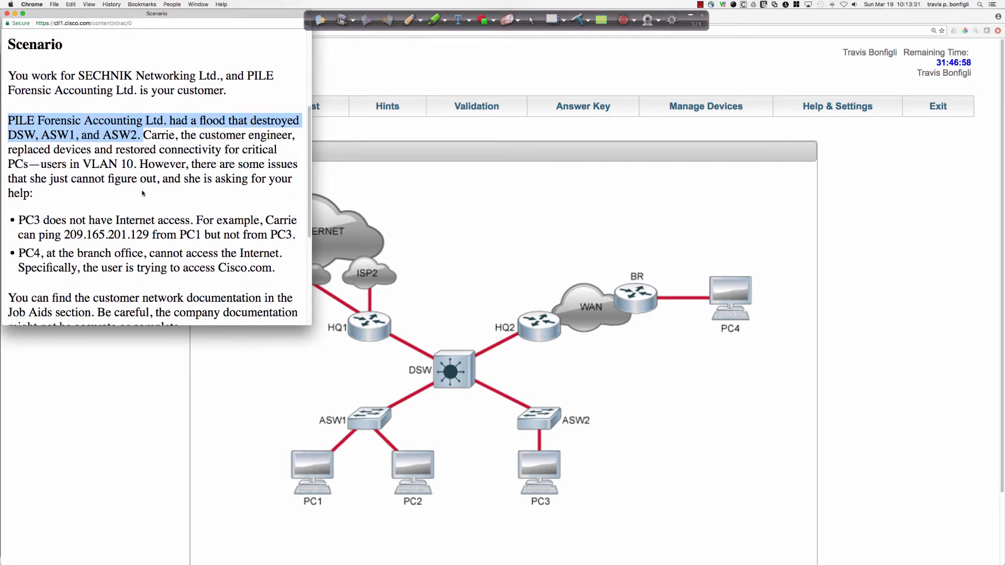
scroll(142, 194, "down", 1)
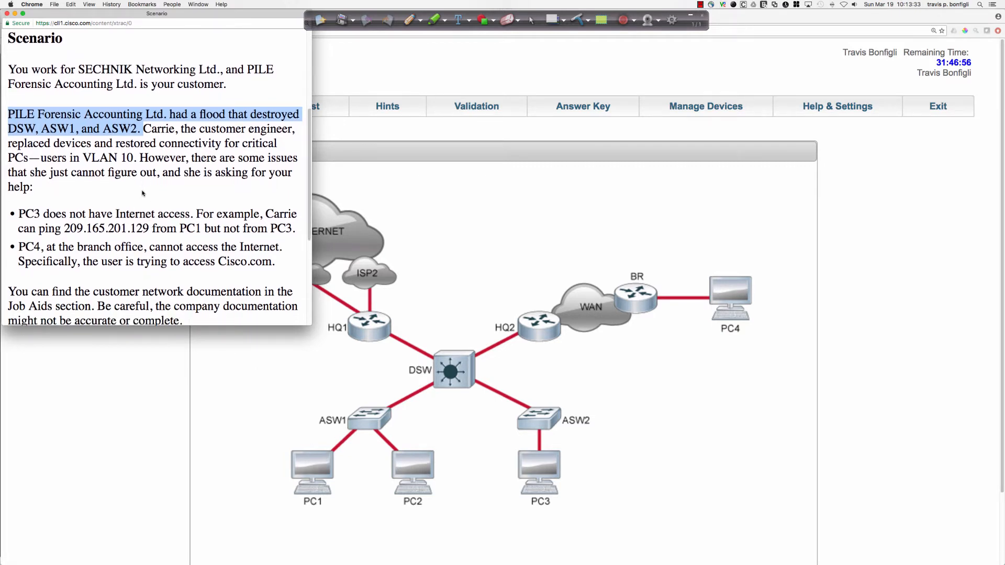
scroll(143, 193, "down", 1)
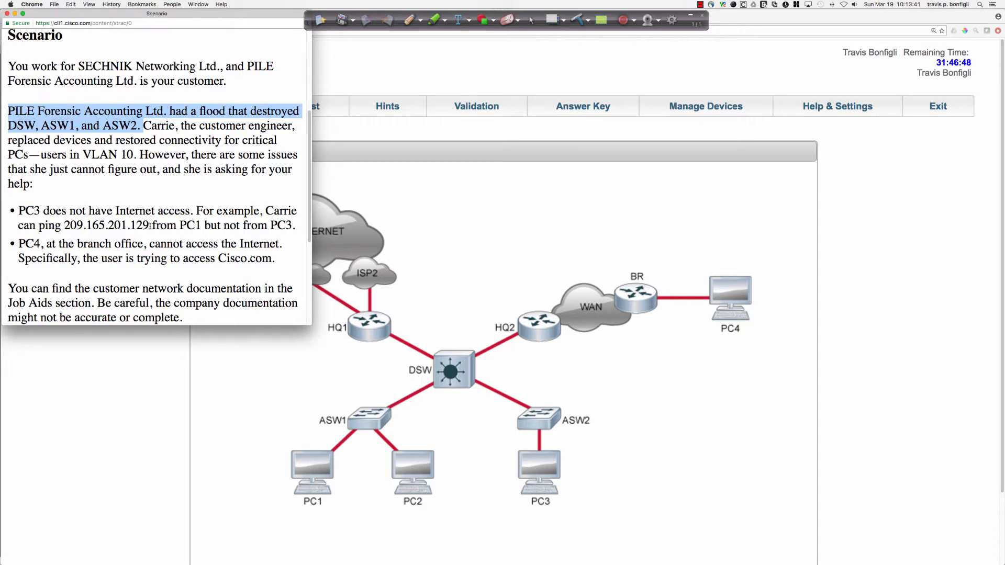
left_click(278, 362)
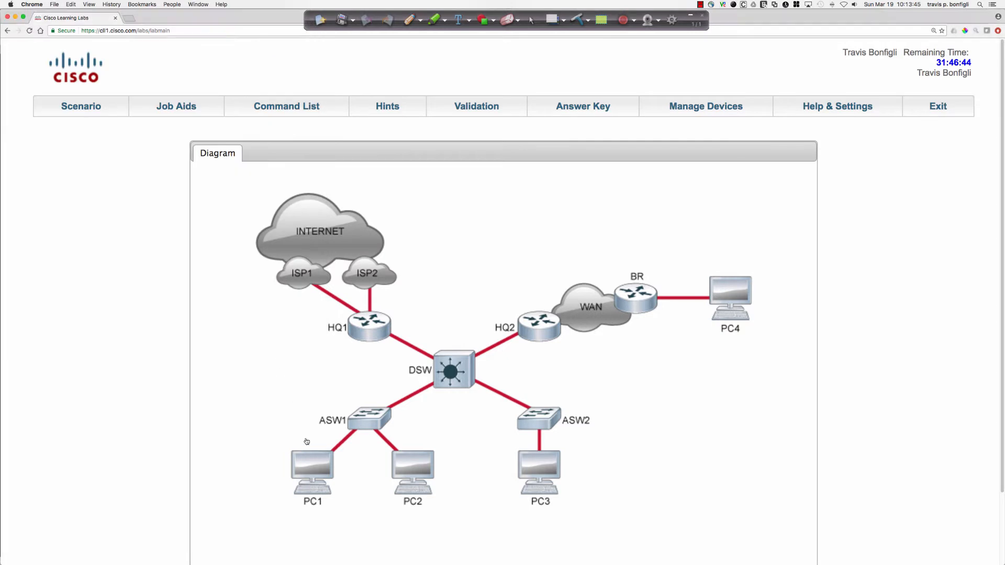
Open the console of PC1 from the topology diagram and enter privileged EXEC mode.
left_click(313, 460)
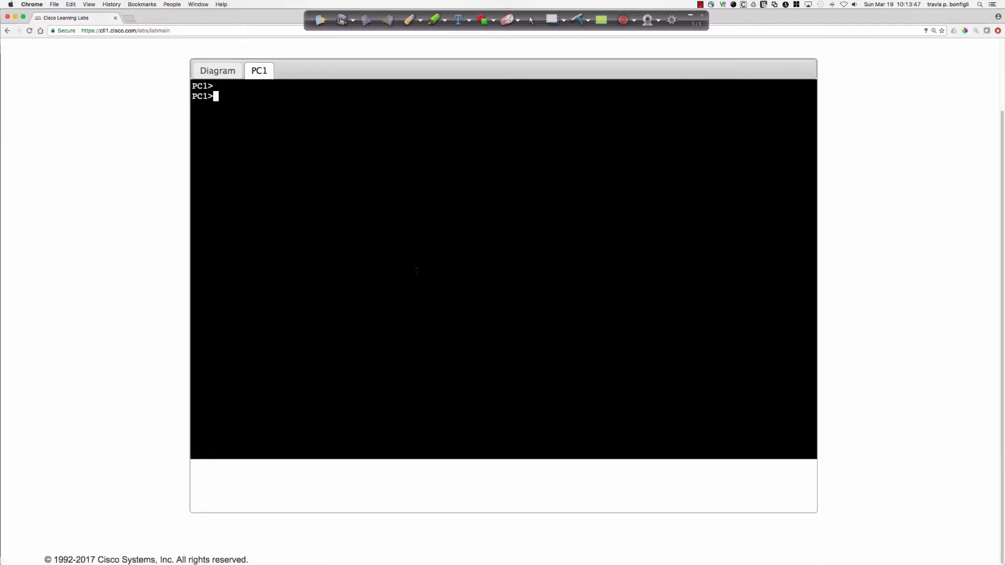
key("Return")
key("Return")
type("en")
key("Return")
Display PC1's IP interface summary and its routing information with "sh ip int bri" and "sh ip route".
type("sh ip int bri")
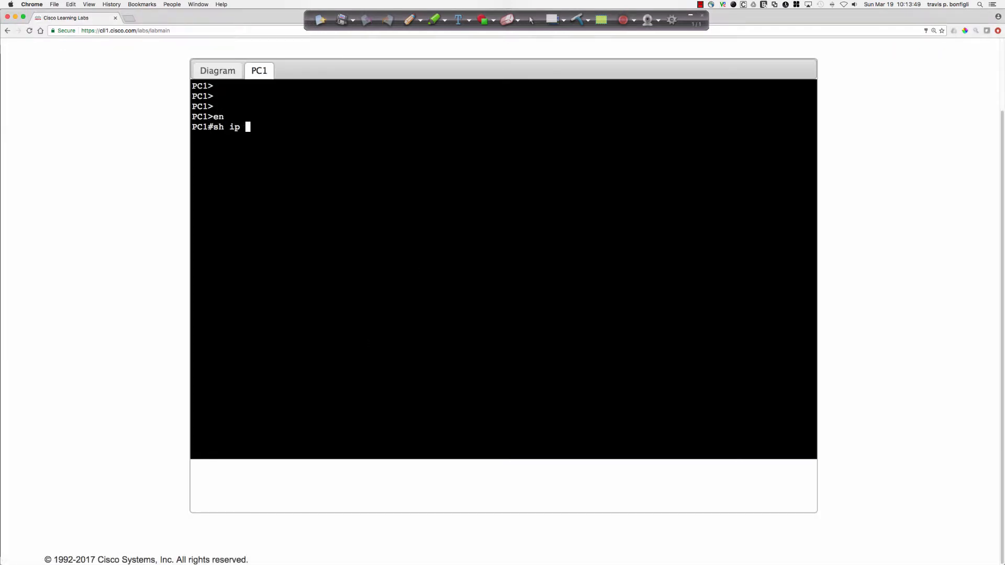
key("Return")
type("sh ip route")
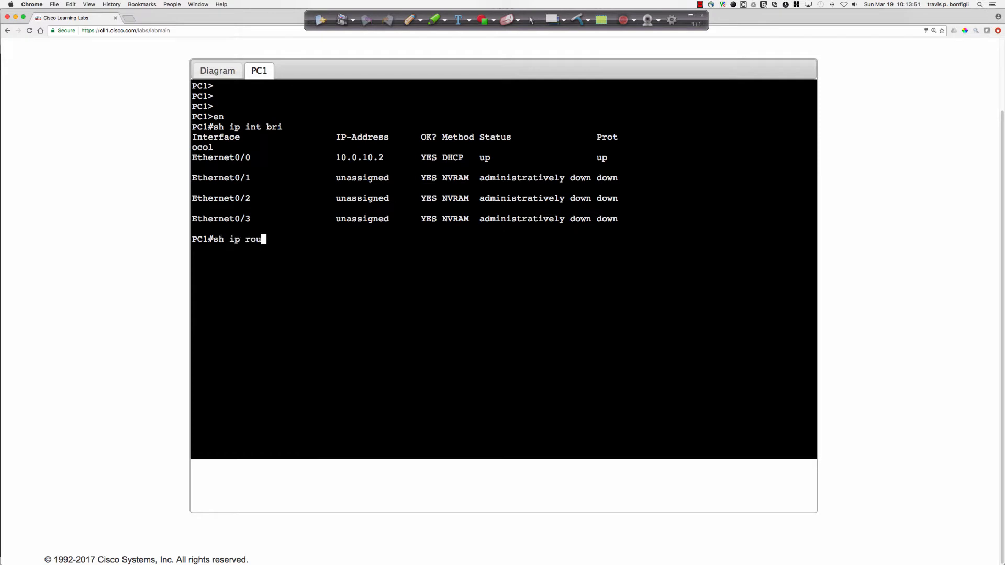
key("Return")
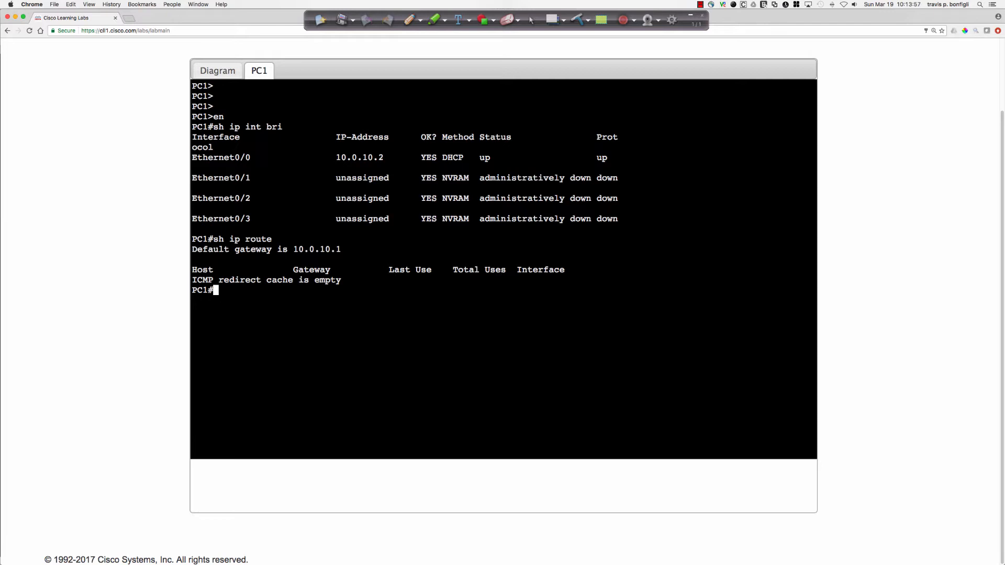
Ping the default gateway 10.0.10.1 from PC1.
type("ping 10.0.10.")
type("1")
key("Return")
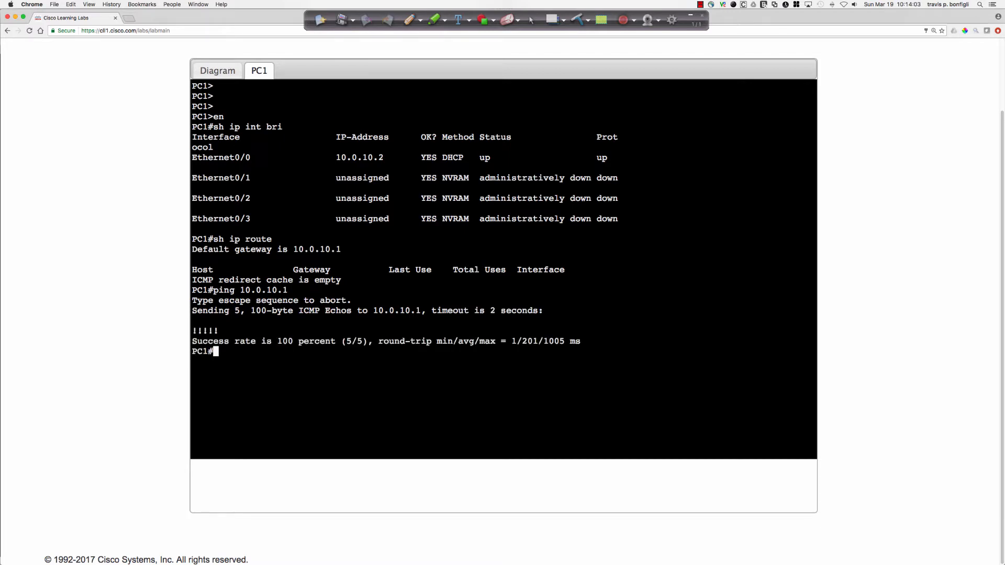
Ping the Internet address 209.165.200.129 from PC1.
type("ping 209.165.200")
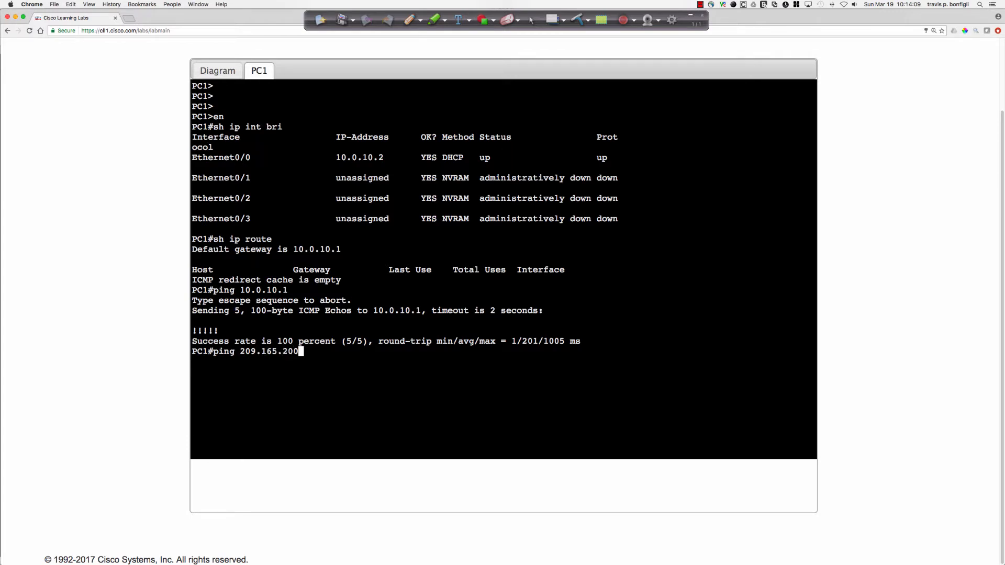
key("BackSpace")
type("1.22")
key("BackSpace")
key("BackSpace")
key("BackSpace")
key("BackSpace")
type("0.129")
key("Return")
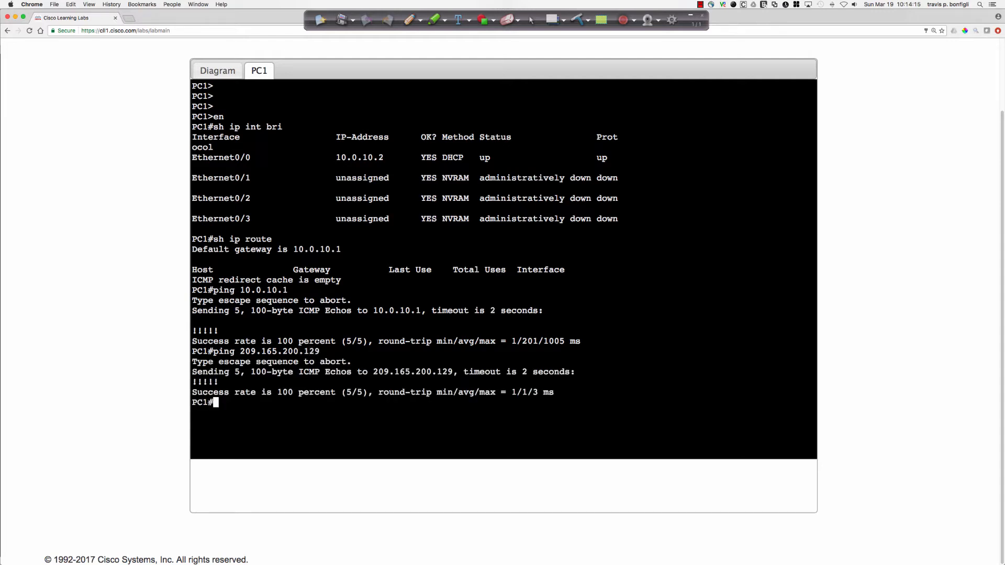
Trace the route from PC1 to 209.165.200.129 with the "num" option and examine the last two hops.
type("trace 209.165.200.129 num")
key("Return")
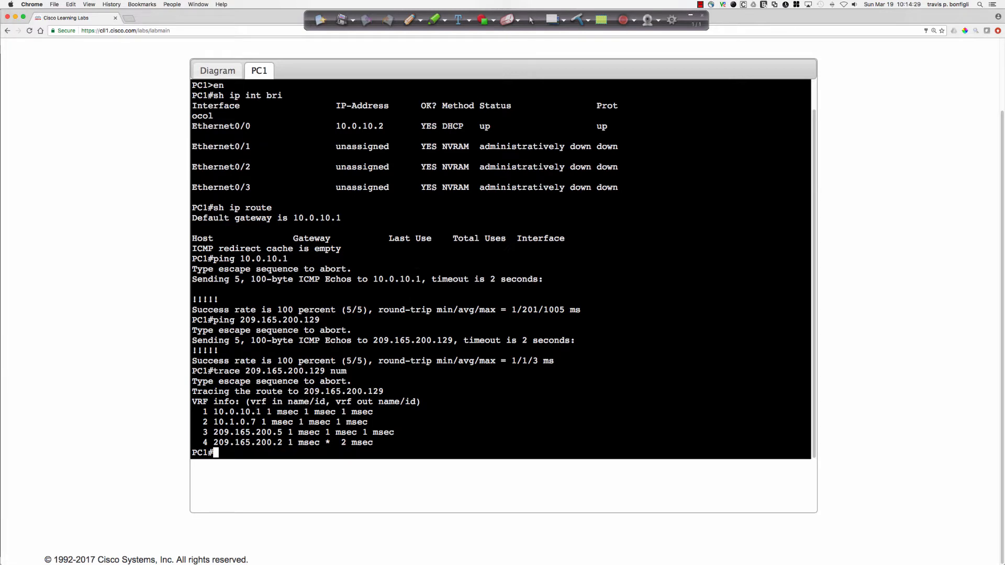
left_click_drag(241, 432, 283, 432)
left_click_drag(256, 443, 283, 443)
left_click(521, 394)
Open the console of PC3 from the topology diagram and enter privileged EXEC mode.
left_click(217, 71)
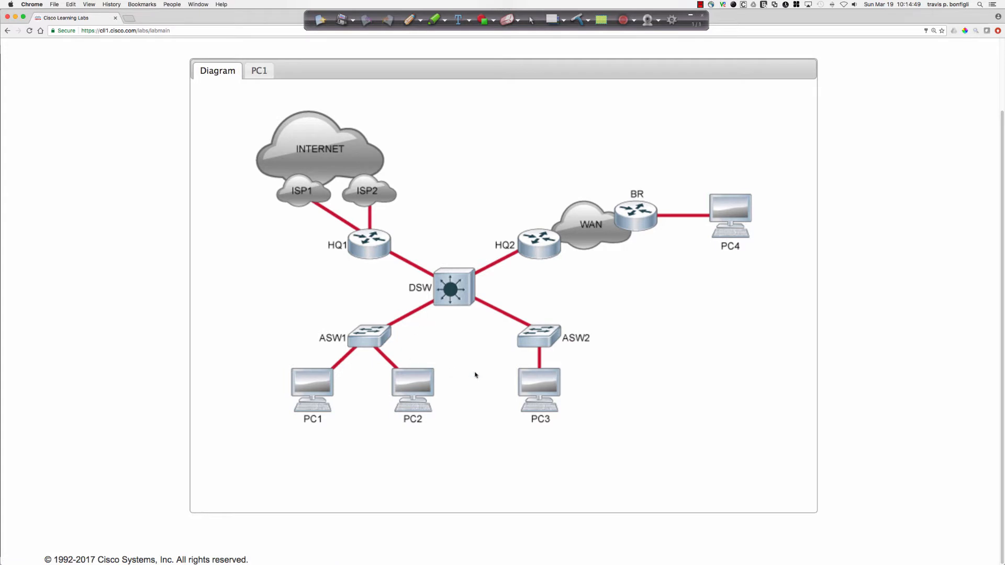
left_click(540, 380)
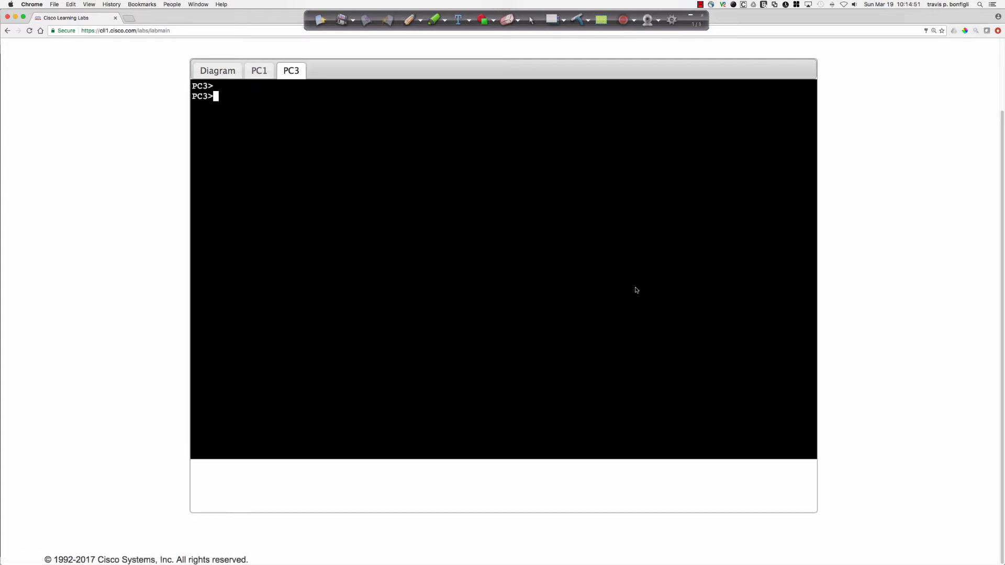
key("Return")
type("en")
key("Return")
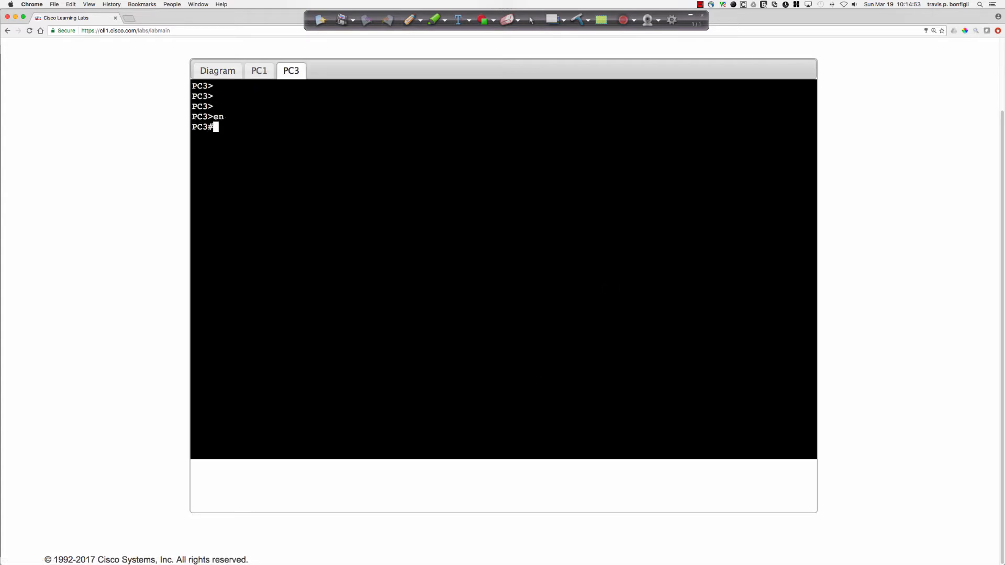
Ping 209.165.200.129 from PC3 and compare with the earlier test output in PC1's console.
type("ping 209.165.201.1")
key("BackSpace")
key("BackSpace")
key("BackSpace")
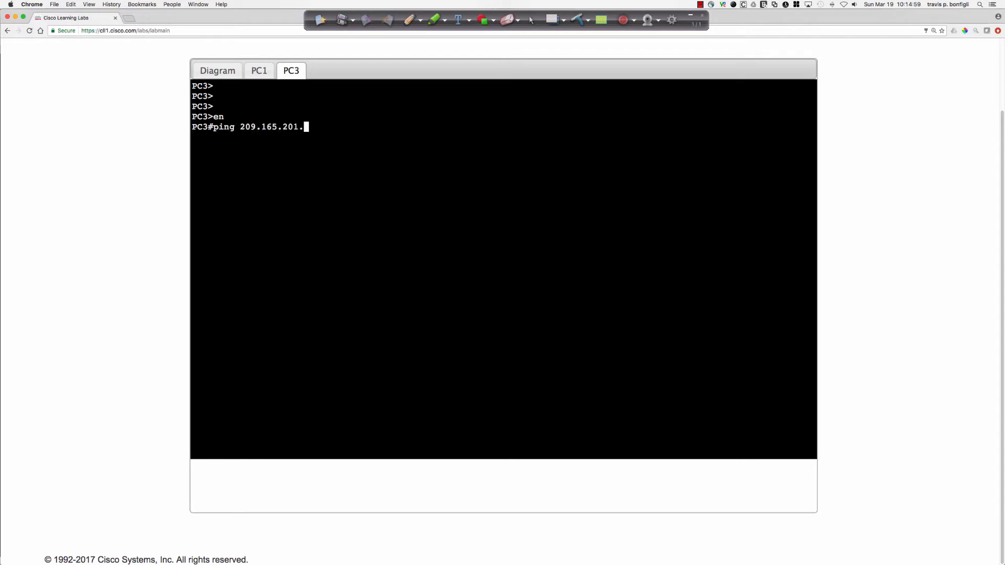
type("0.129")
key("Return")
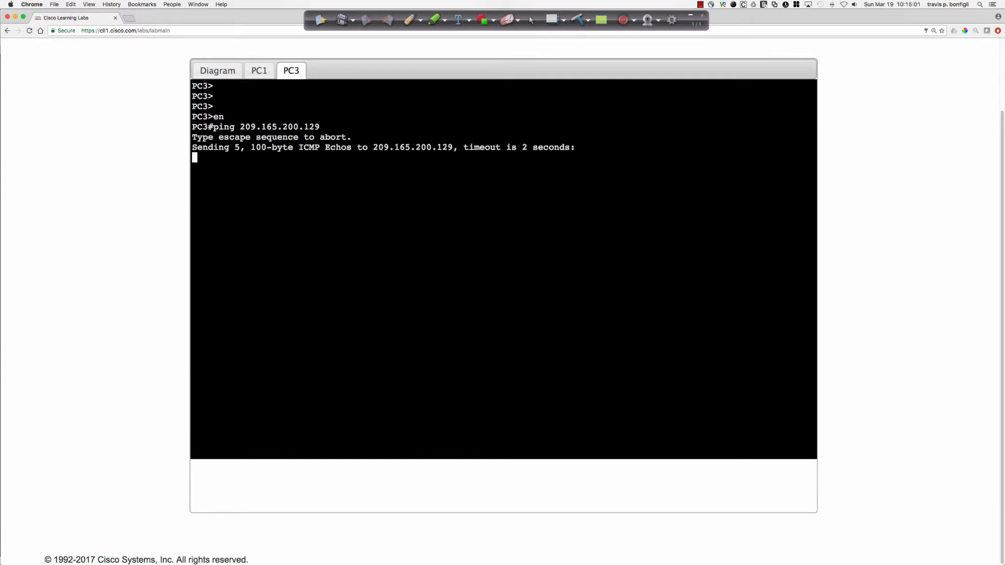
left_click(260, 72)
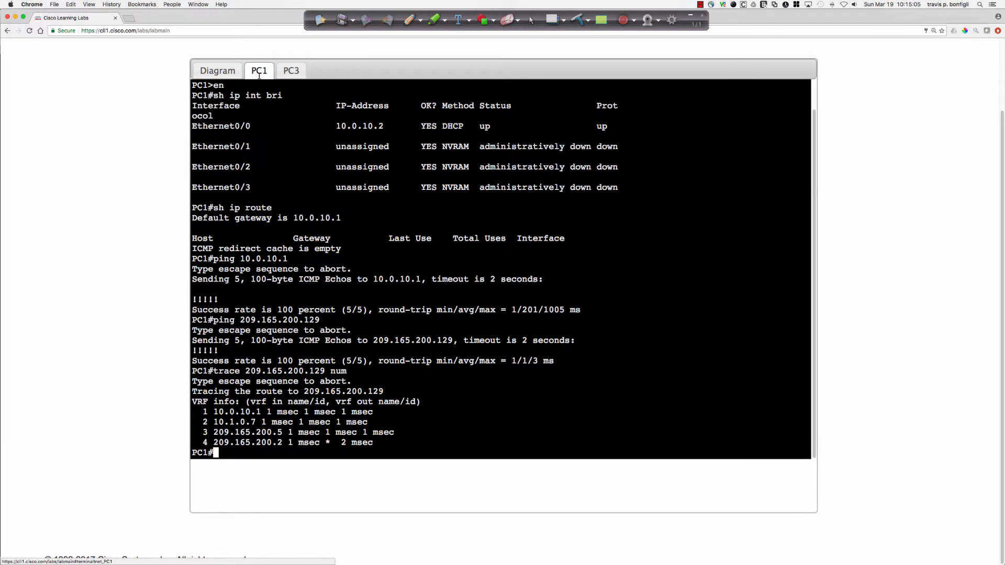
left_click(291, 74)
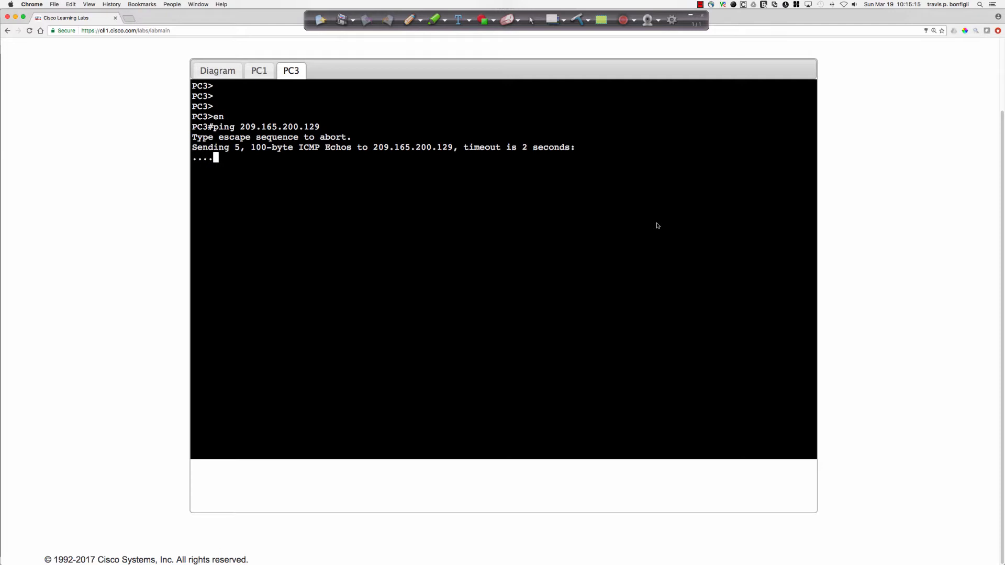
Display PC3's IP interface summary and routing information, and examine the address of Ethernet0/0.
type("sh")
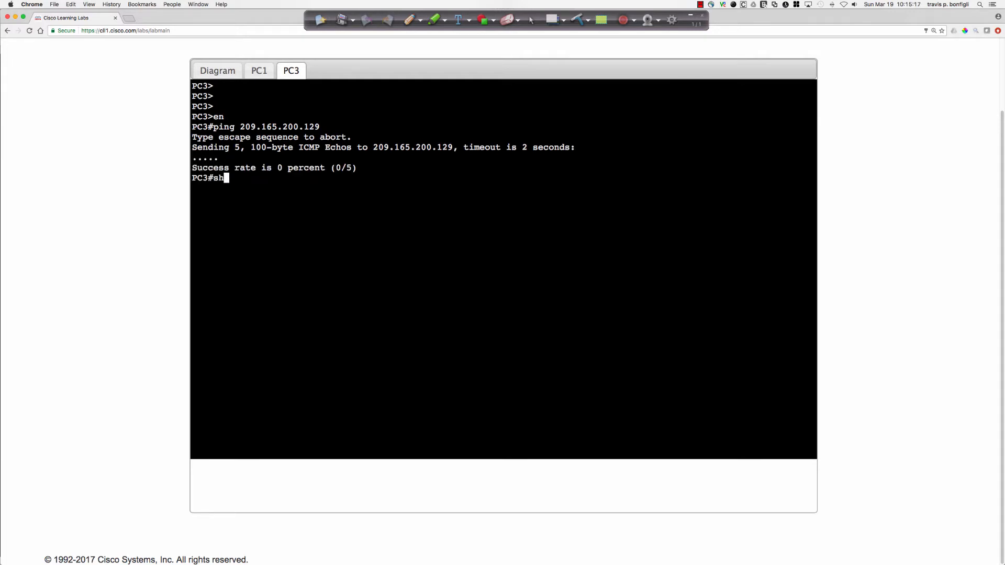
type(" ip int bri")
key("Return")
type("sh ip route")
key("Return")
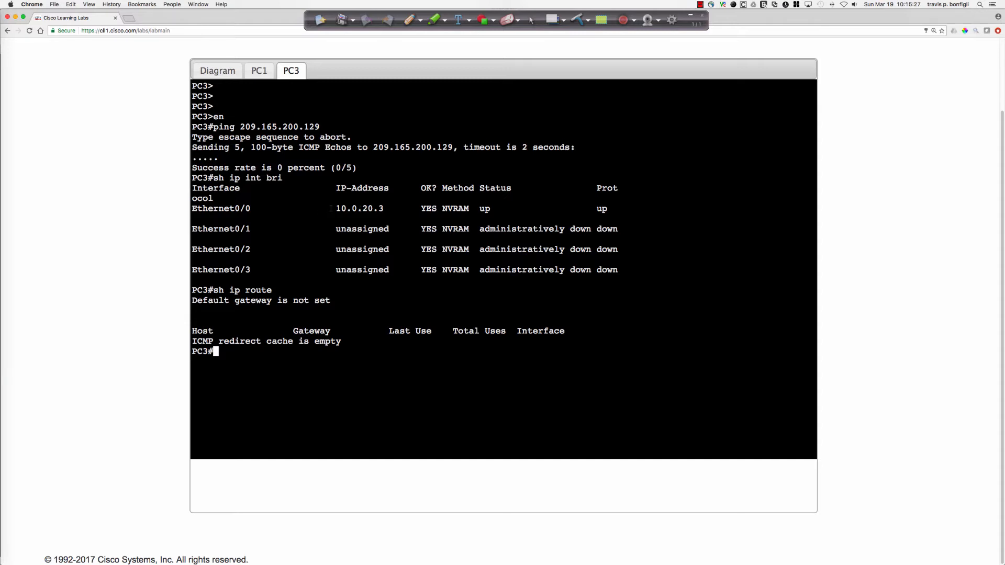
left_click_drag(336, 208, 384, 208)
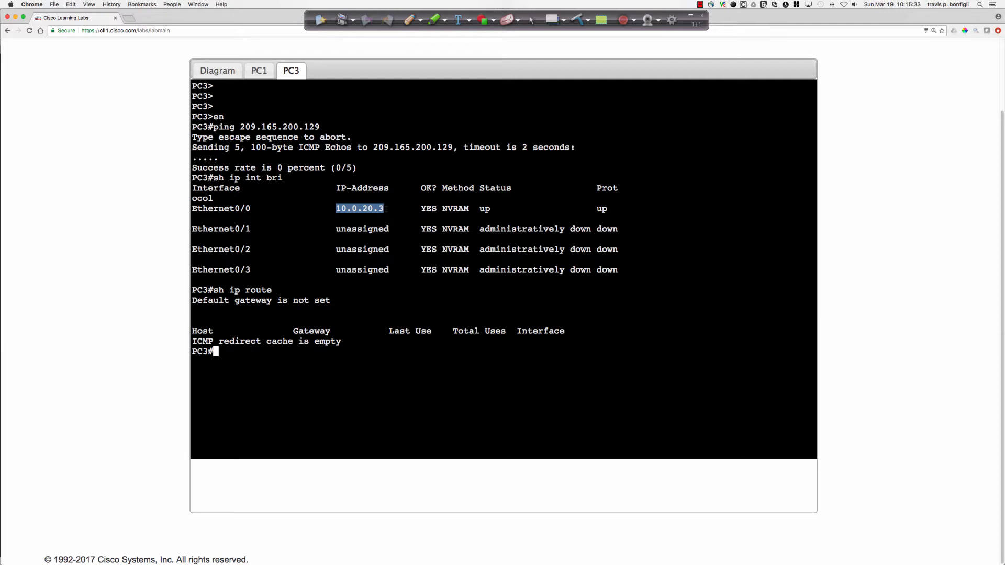
left_click_drag(362, 208, 373, 209)
left_click(323, 265)
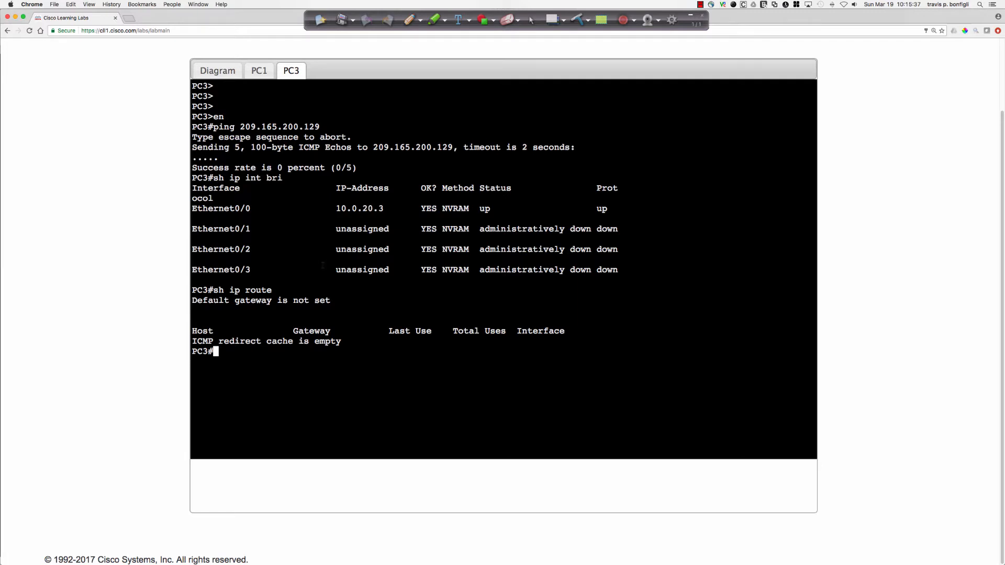
Open the Job Aids document and examine PC3's row in the Client/DHCP Addressing Information table.
scroll(132, 133, "up", 3)
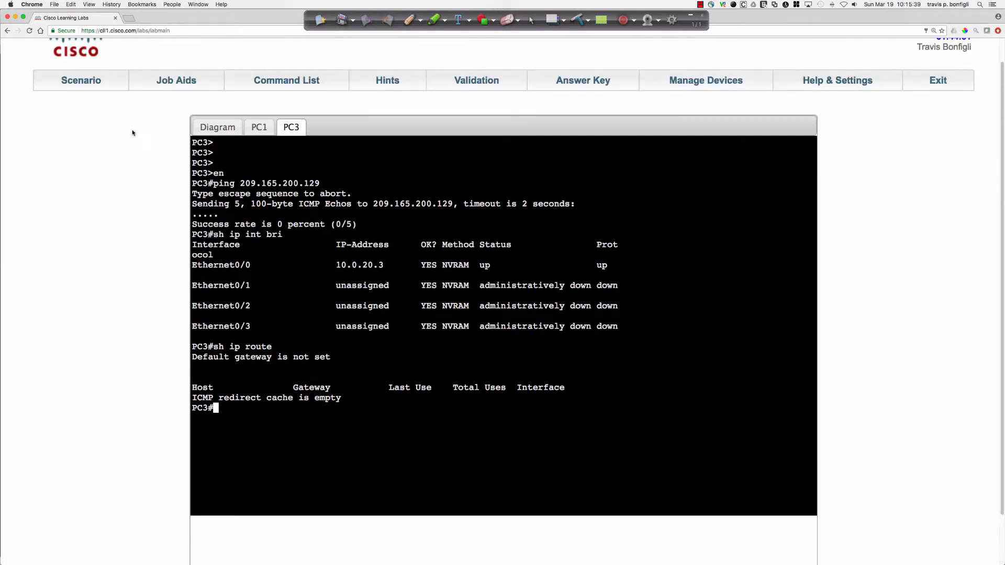
left_click(173, 80)
scroll(171, 193, "down", 4)
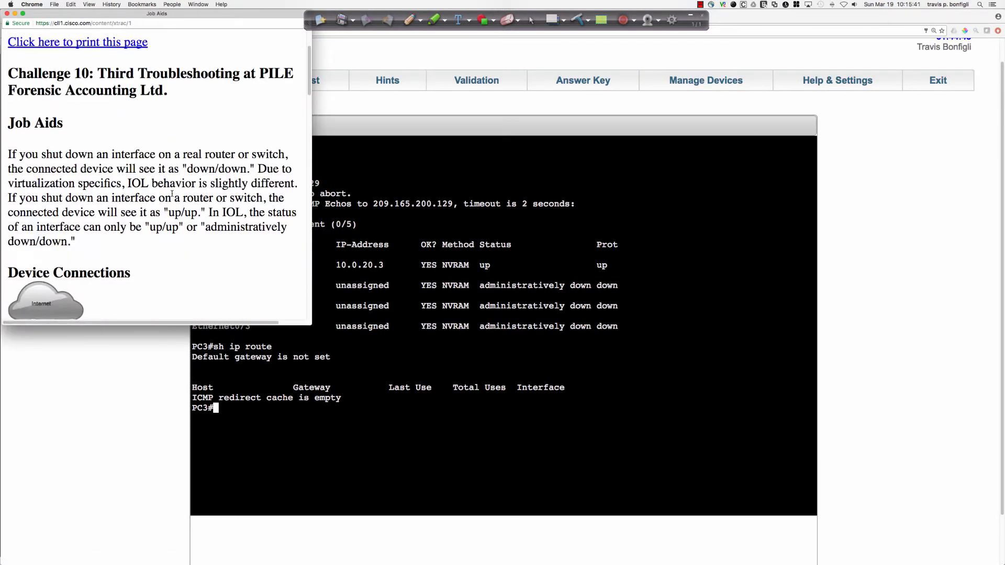
scroll(172, 193, "down", 5)
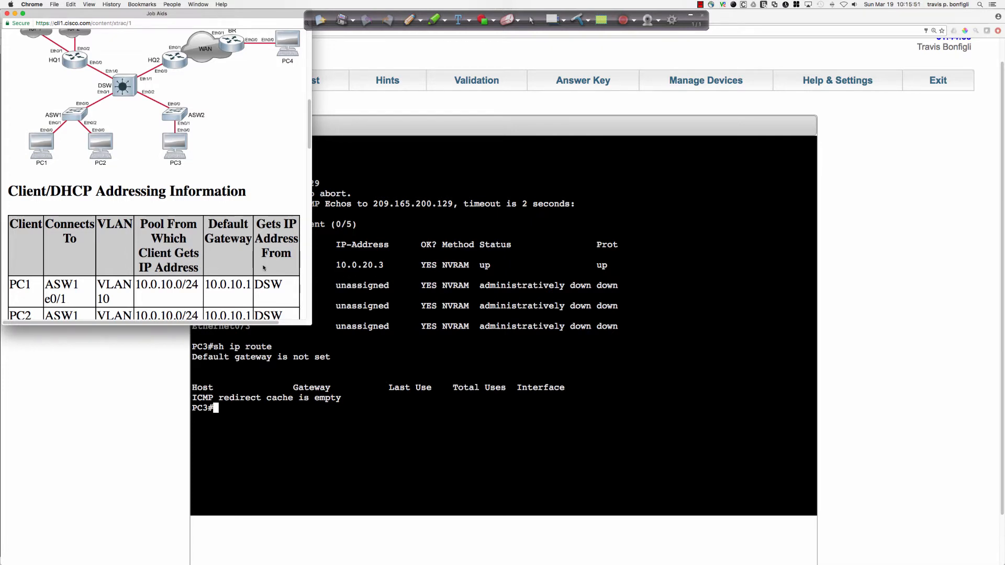
scroll(256, 267, "down", 3)
scroll(256, 267, "down", 3)
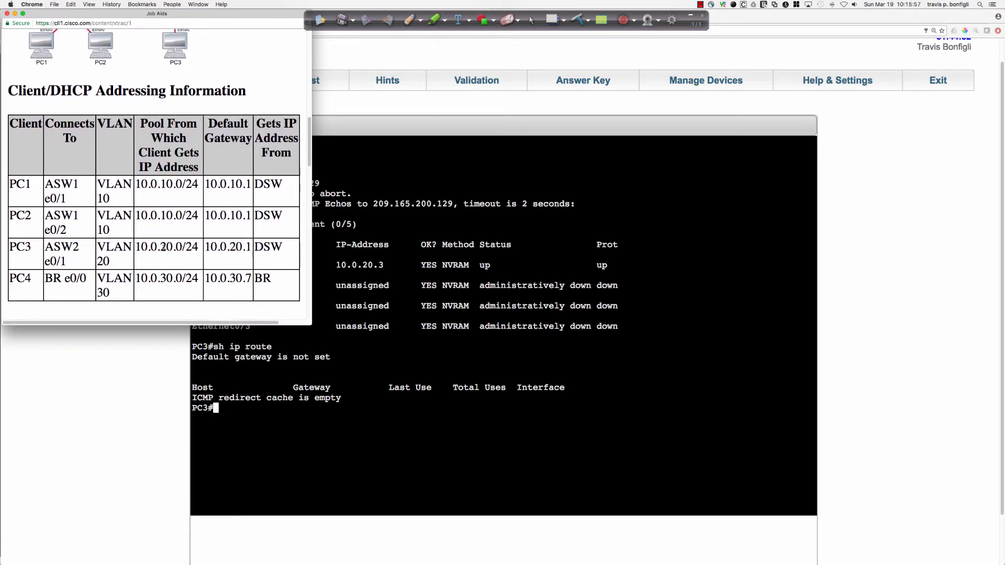
Examine PC3's address pool, VLAN and default gateway in the Client/DHCP Addressing Information table, and return to the lab window.
left_click_drag(161, 249, 172, 248)
left_click_drag(110, 261, 99, 245)
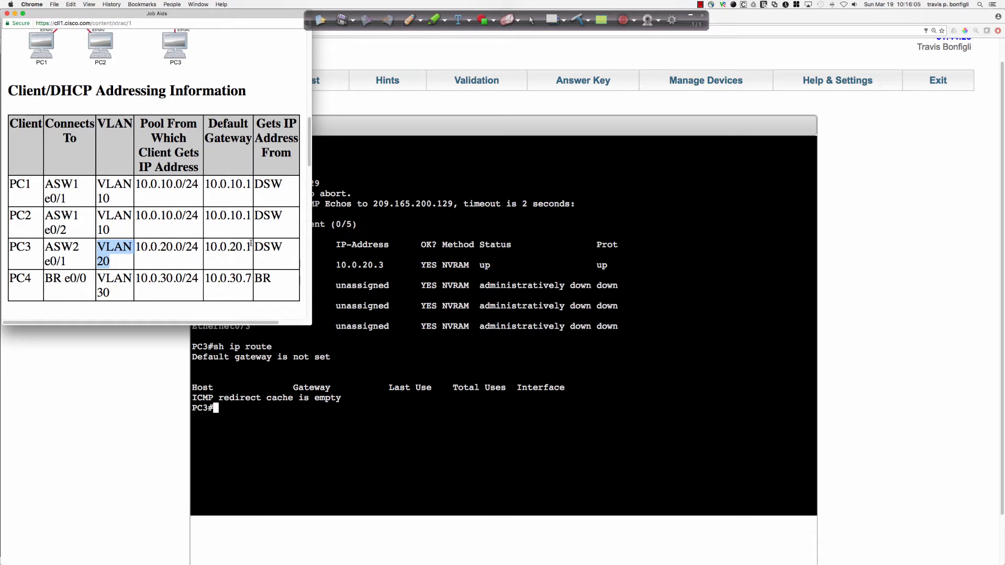
left_click_drag(205, 246, 237, 246)
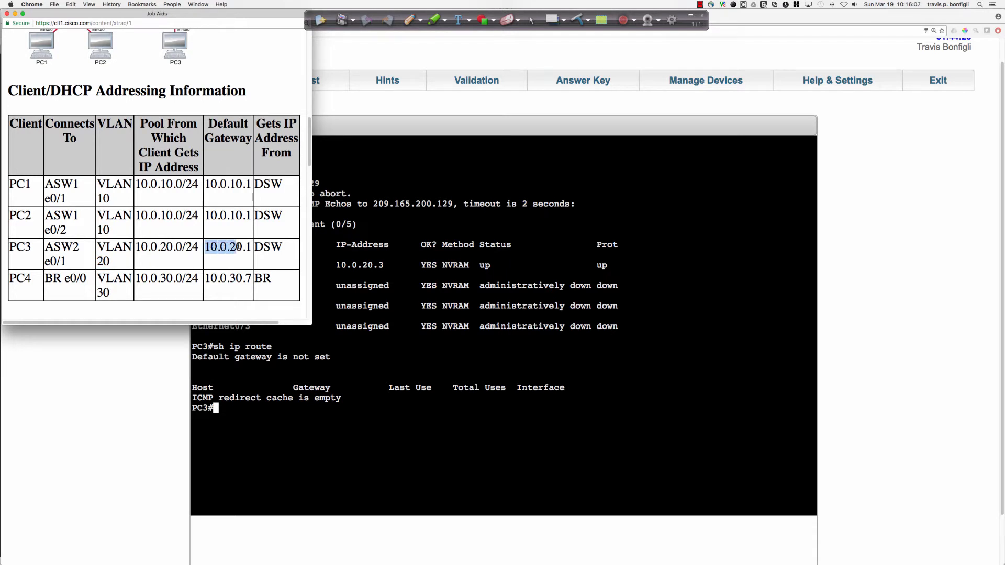
left_click(411, 301)
scroll(413, 271, "down", 1)
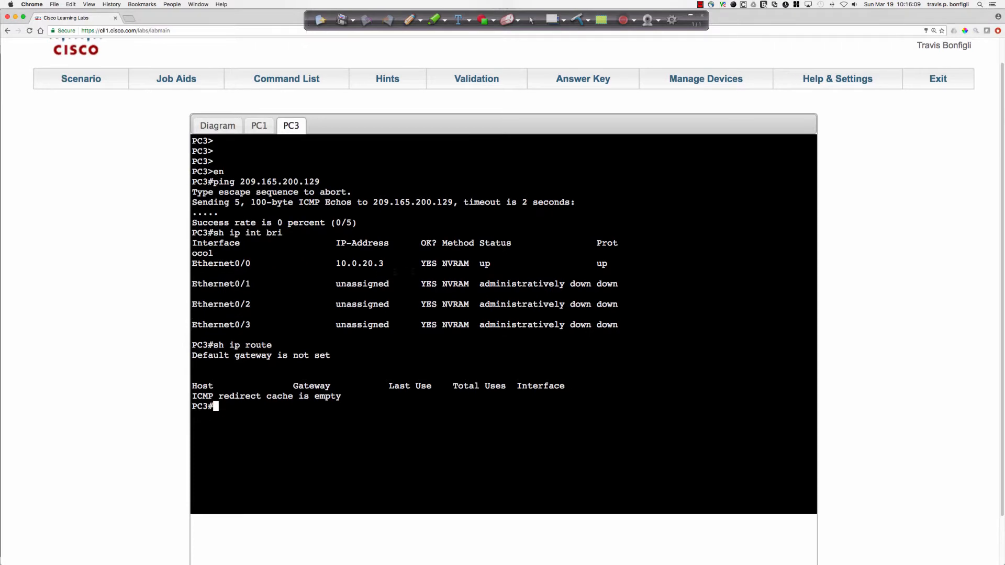
Compare the address assignment method of Ethernet0/0 in PC1's and PC3's interface summaries.
left_click(260, 125)
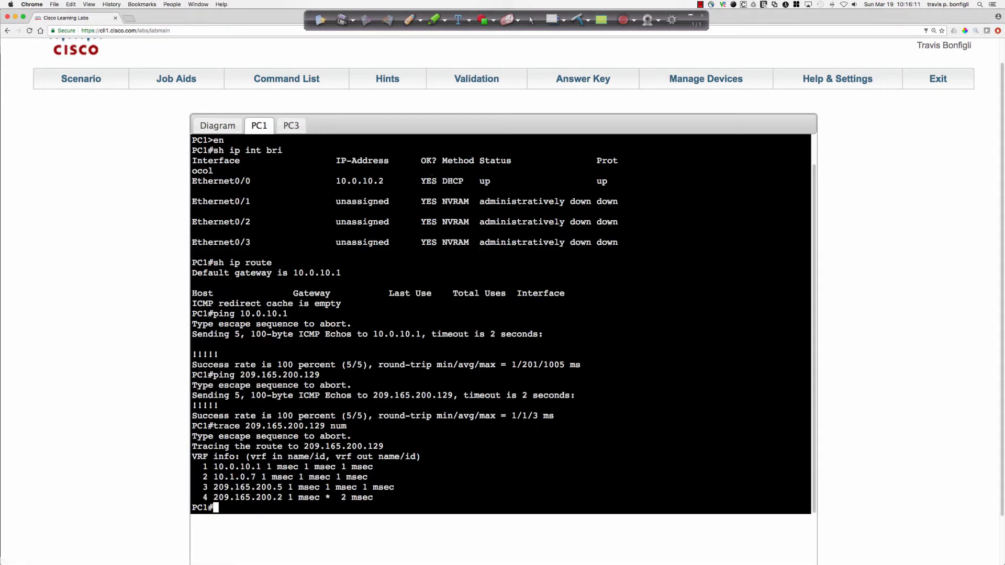
double_click(444, 181)
left_click(291, 126)
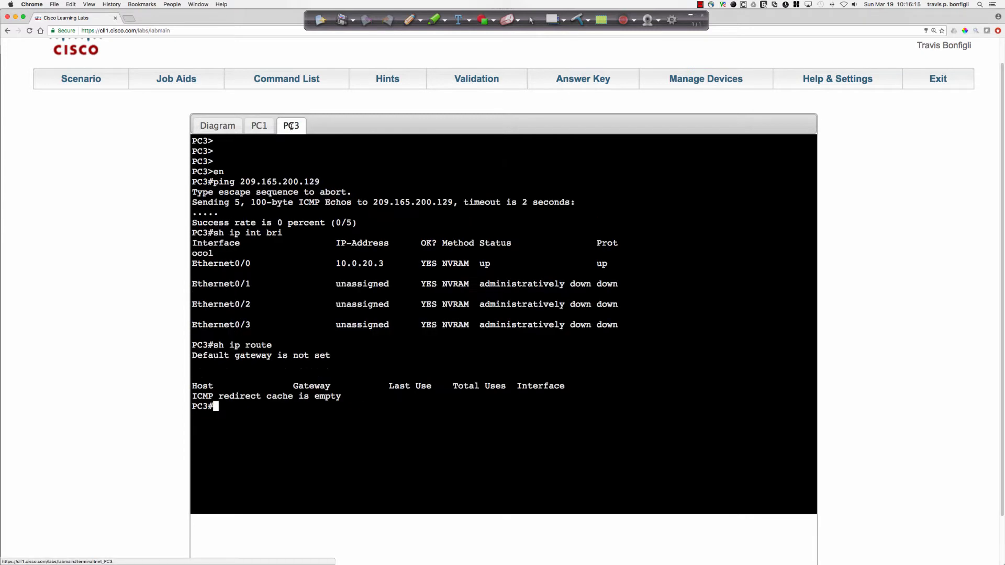
left_click_drag(442, 263, 469, 264)
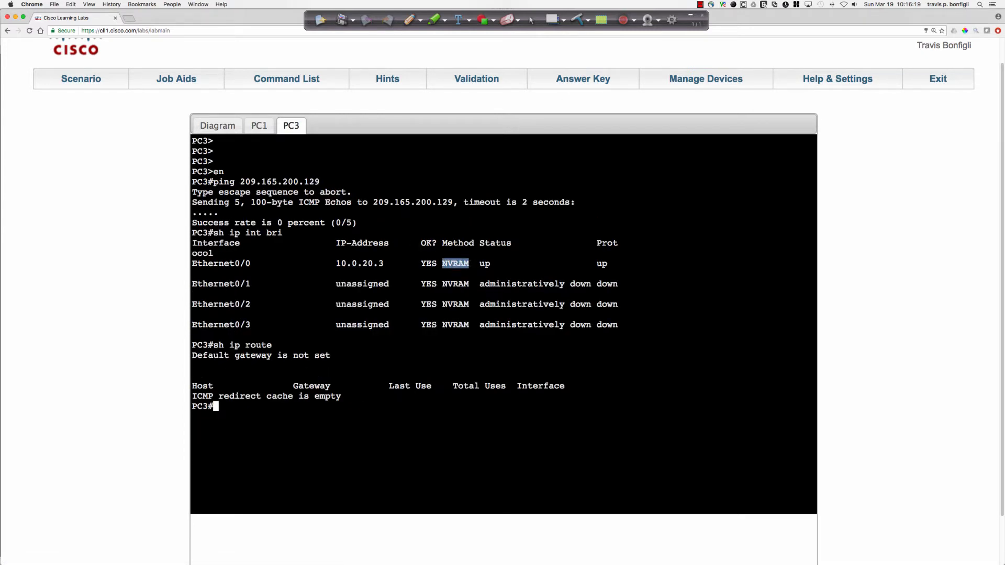
Open the DSW console from the topology diagram and enter privileged EXEC mode with the enable password.
left_click(218, 125)
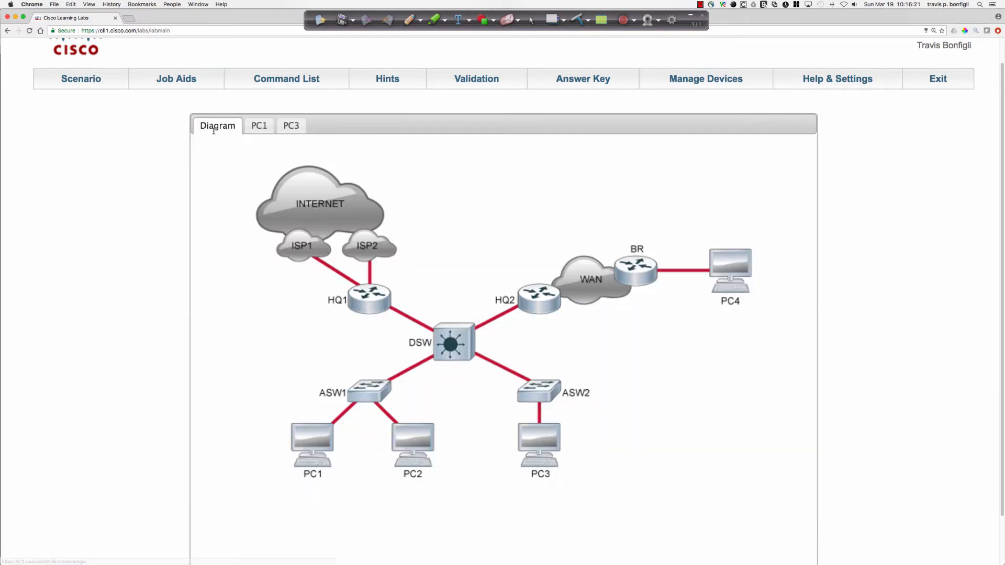
left_click(460, 344)
scroll(460, 344, "down", 2)
key("Return")
key("Return")
key("Return")
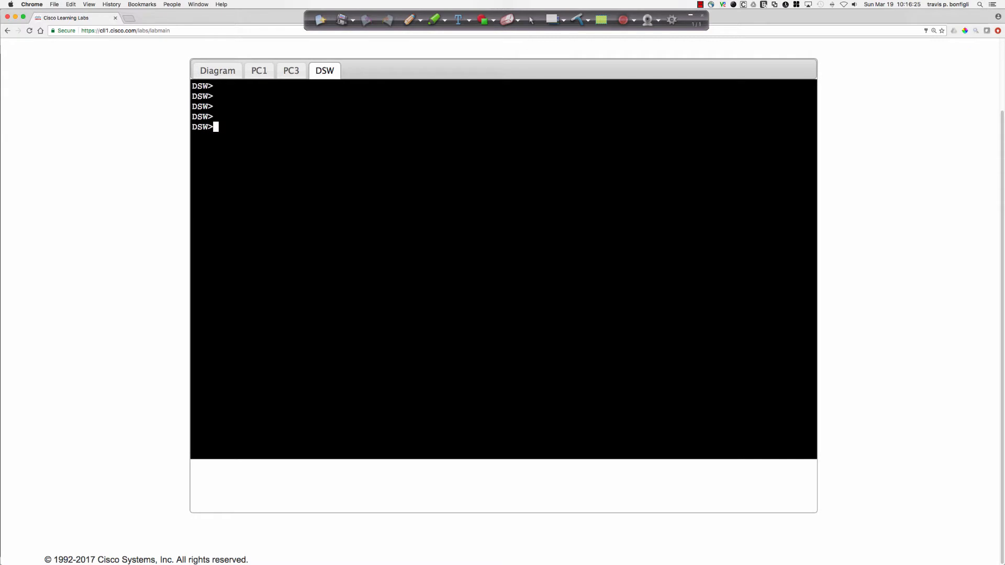
type("en")
key("Return")
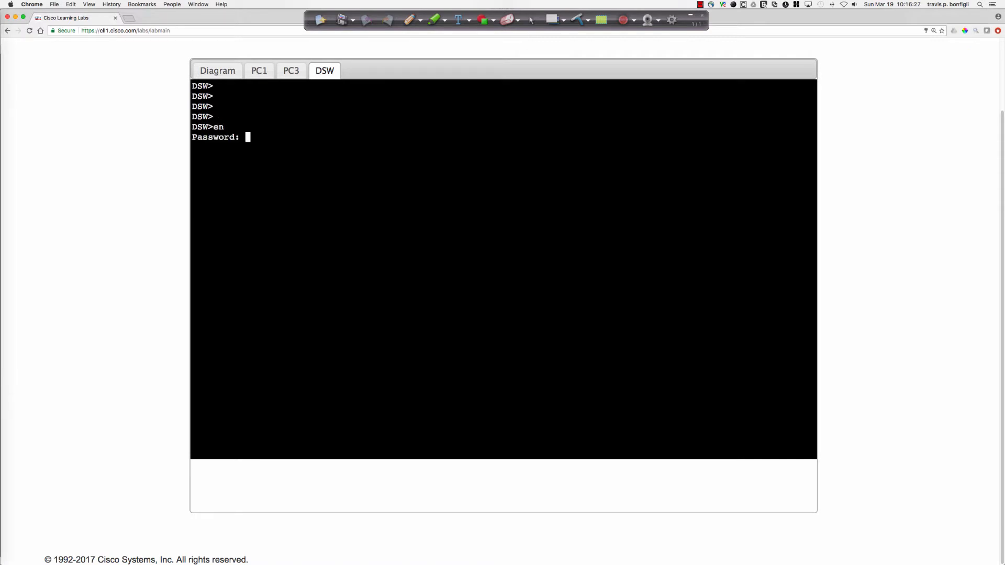
key("Return")
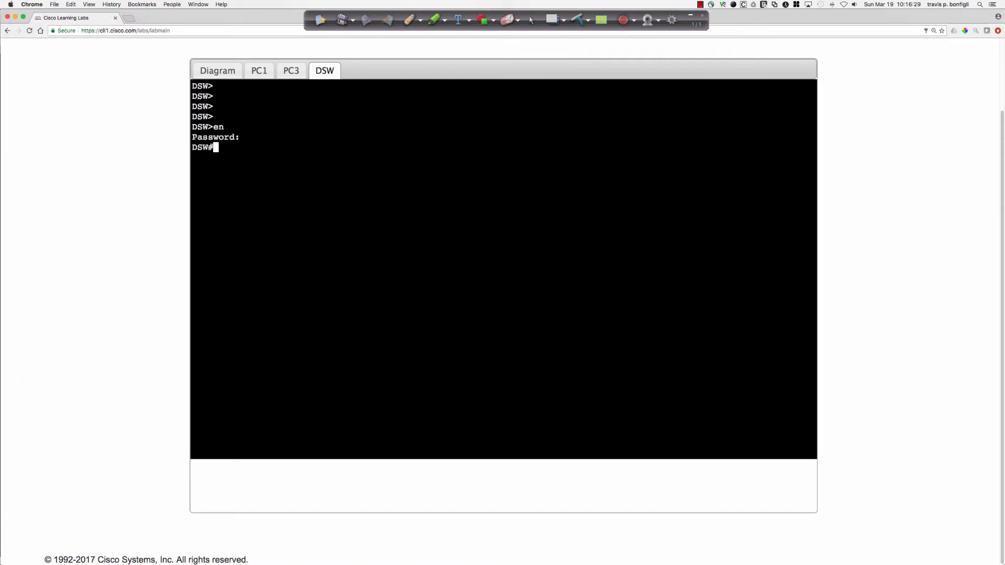
Display the DHCP section of DSW's running configuration with "sh run | sec dhcp".
key("Return")
key("Return")
type("sh run |")
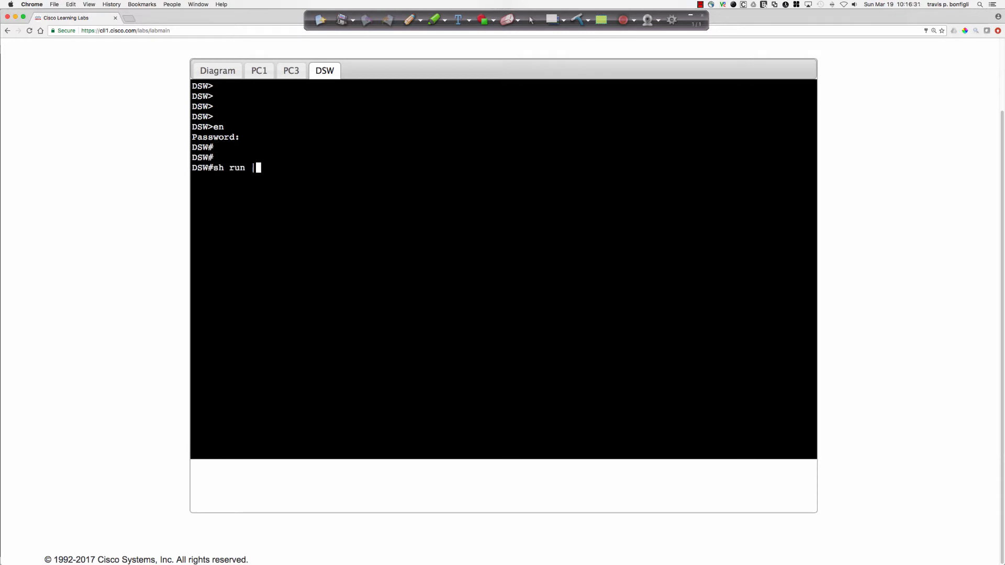
type(" sec dhcp")
key("Return")
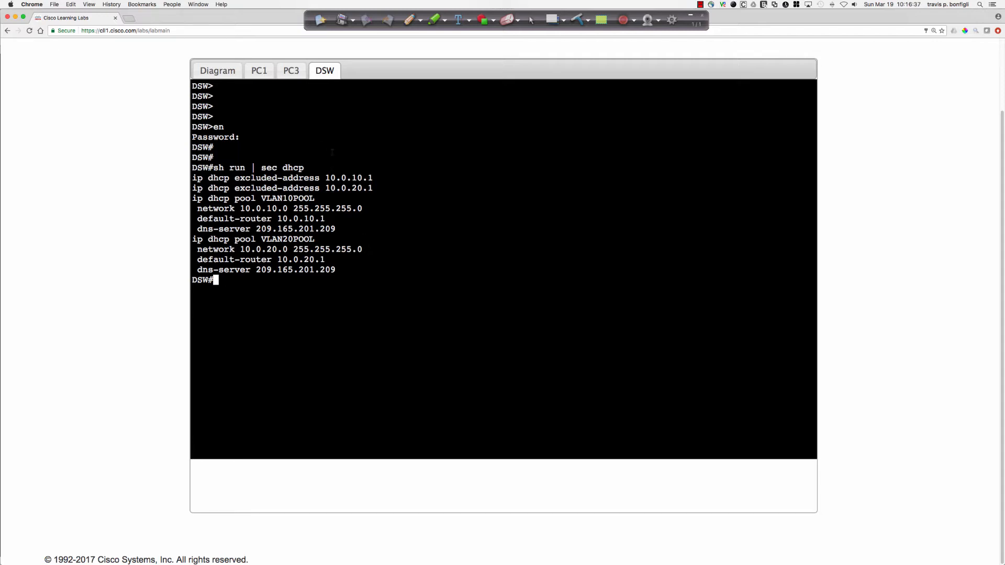
Compare the default-router setting of DSW's VLAN20POOL with the console output of PC3 and PC1.
left_click(291, 70)
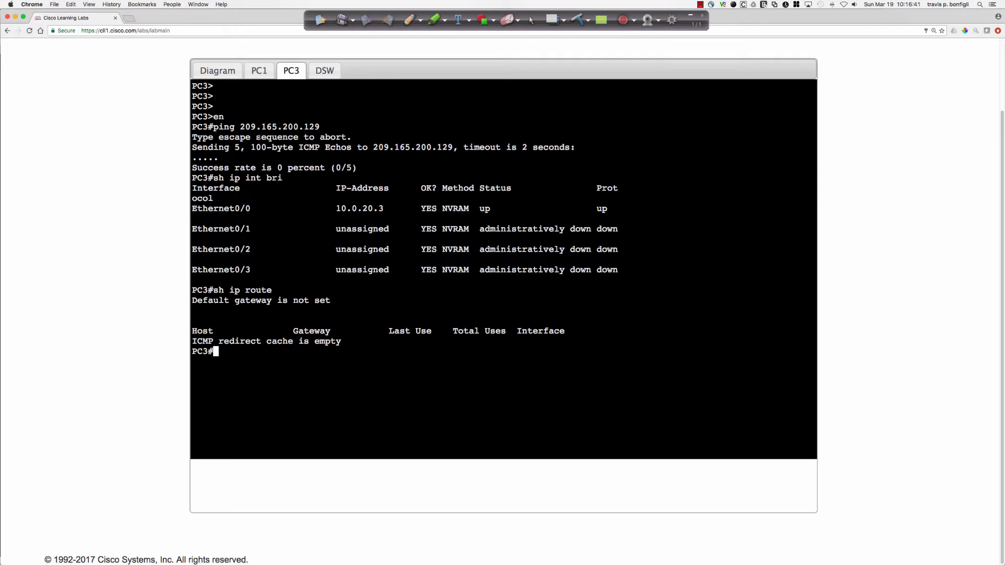
left_click(323, 73)
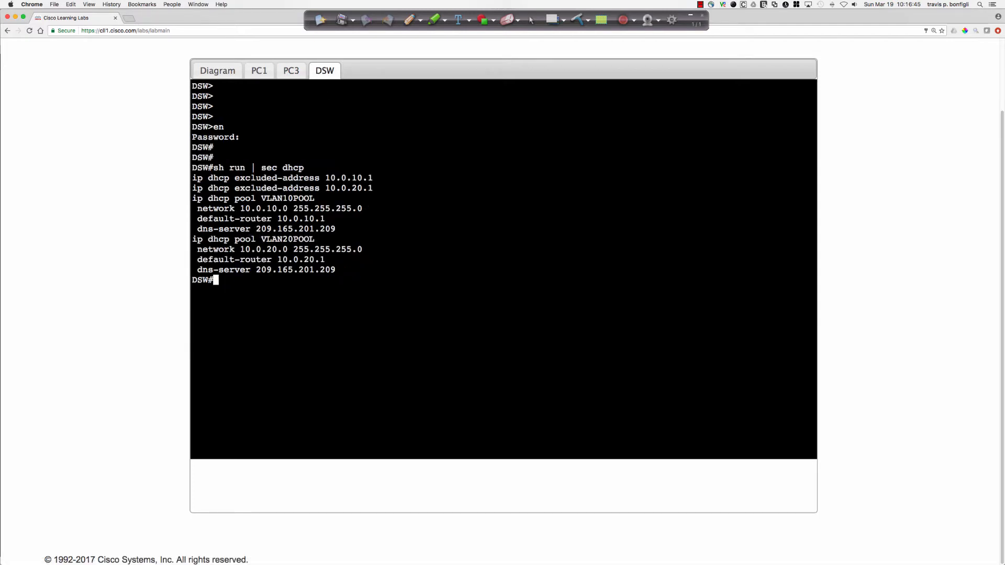
left_click_drag(197, 259, 329, 259)
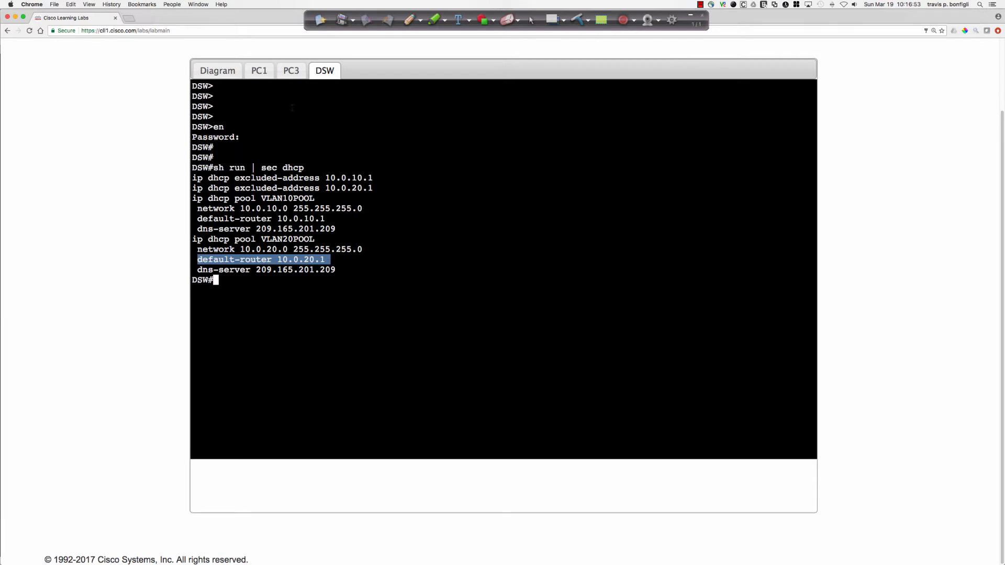
left_click(259, 71)
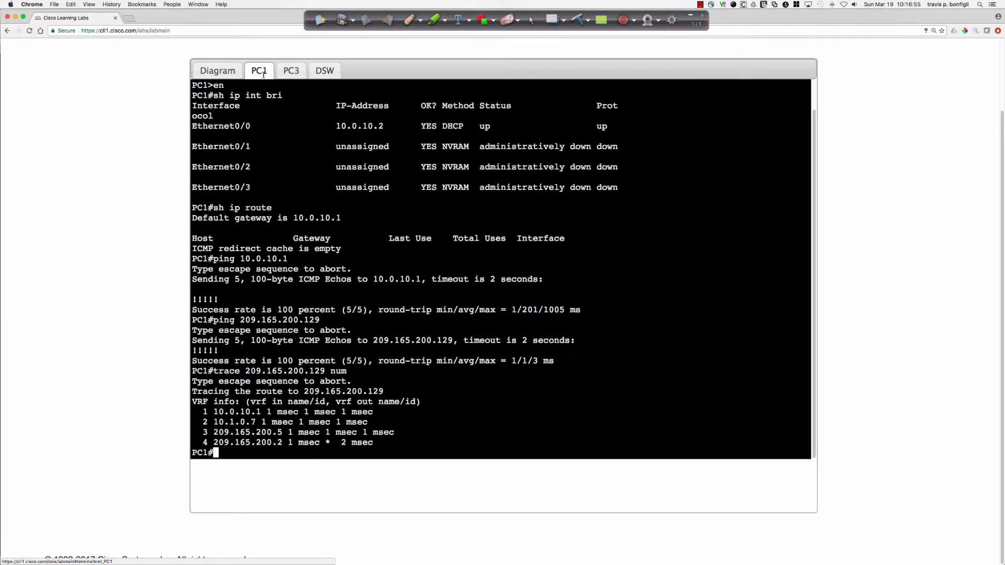
left_click(291, 70)
Open the ASW2 console from the topology diagram and enter privileged EXEC mode with the enable password.
left_click(217, 70)
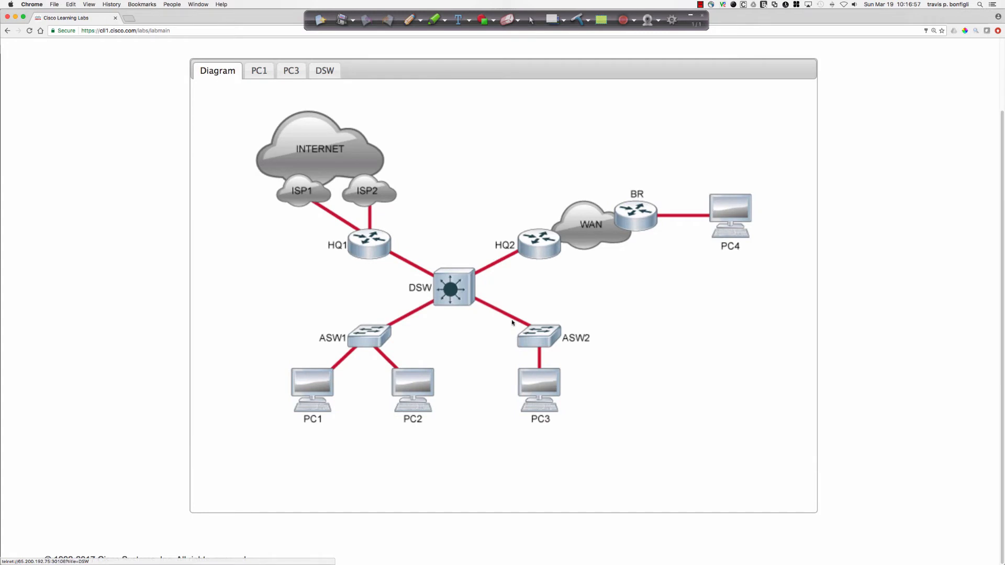
left_click(542, 342)
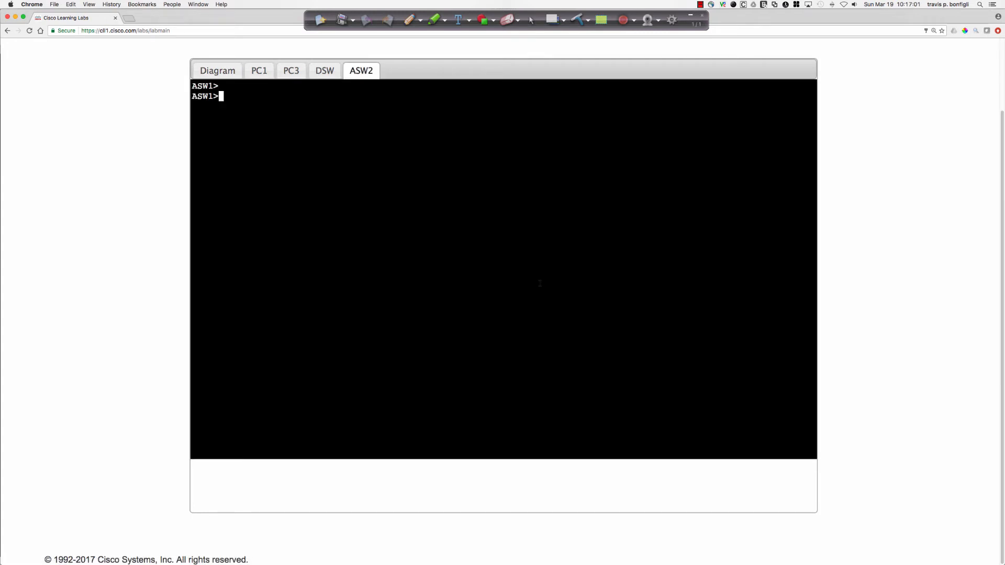
key("Return")
key("Return")
type("en")
key("Return")
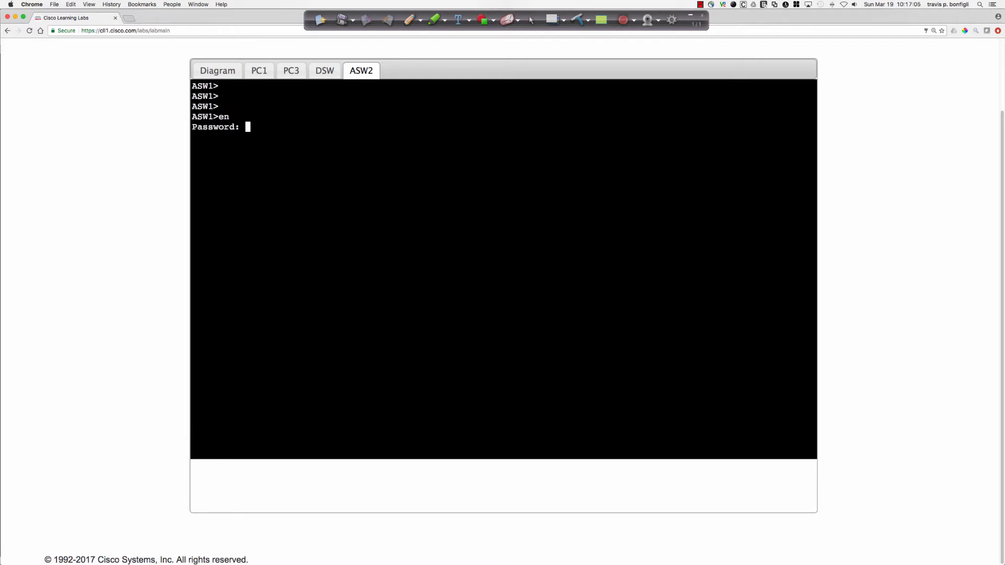
key("Return")
Display the VLAN summary on ASW2 with "sh vlan bri" and check the hostname in its prompt.
key("Return")
key("Return")
key("Return")
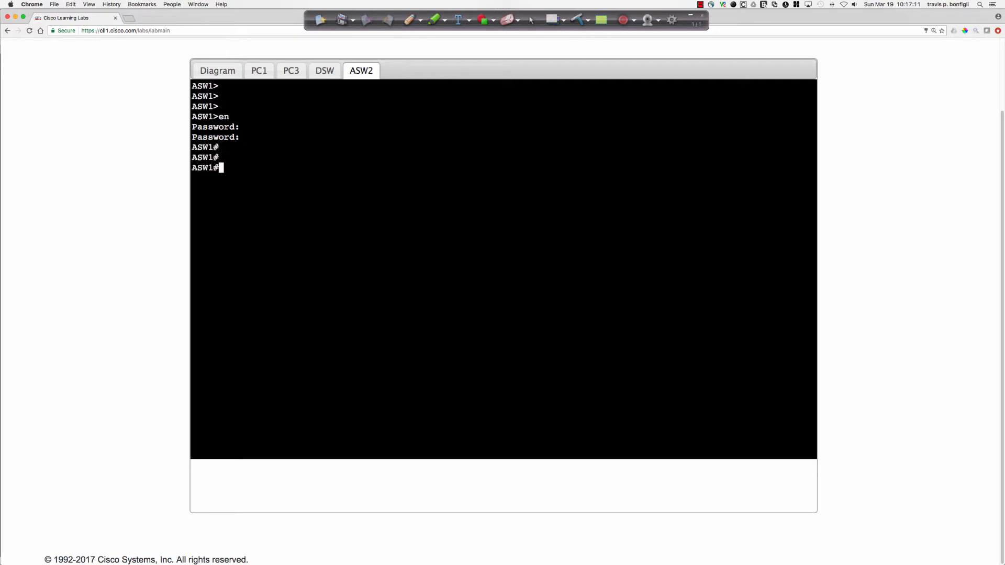
key("Return")
type("sh vlan bri")
key("Return")
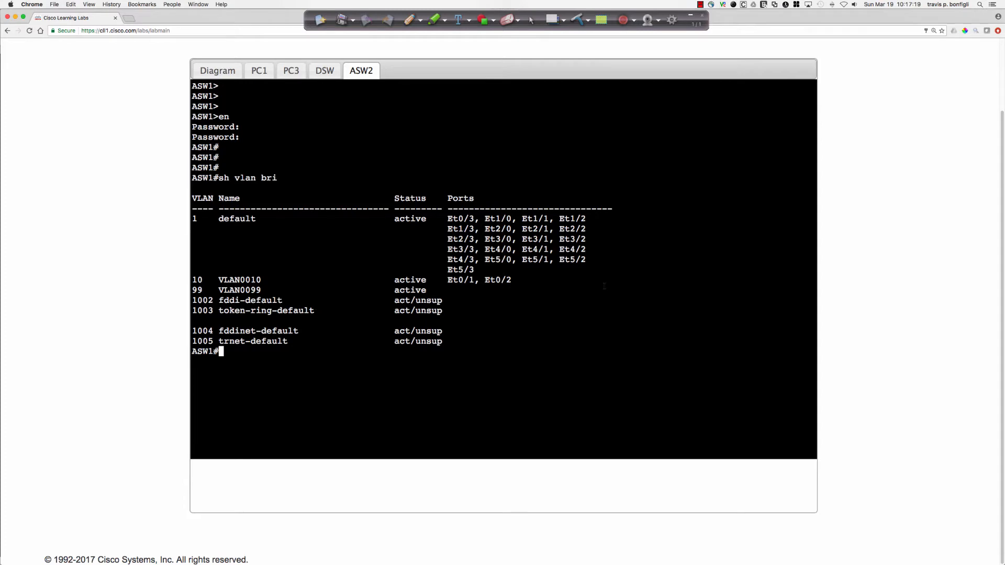
type("sh run int")
key("BackSpace")
key("BackSpace")
key("BackSpace")
key("BackSpace")
key("BackSpace")
key("BackSpace")
key("BackSpace")
key("BackSpace")
key("BackSpace")
key("BackSpace")
key("BackSpace")
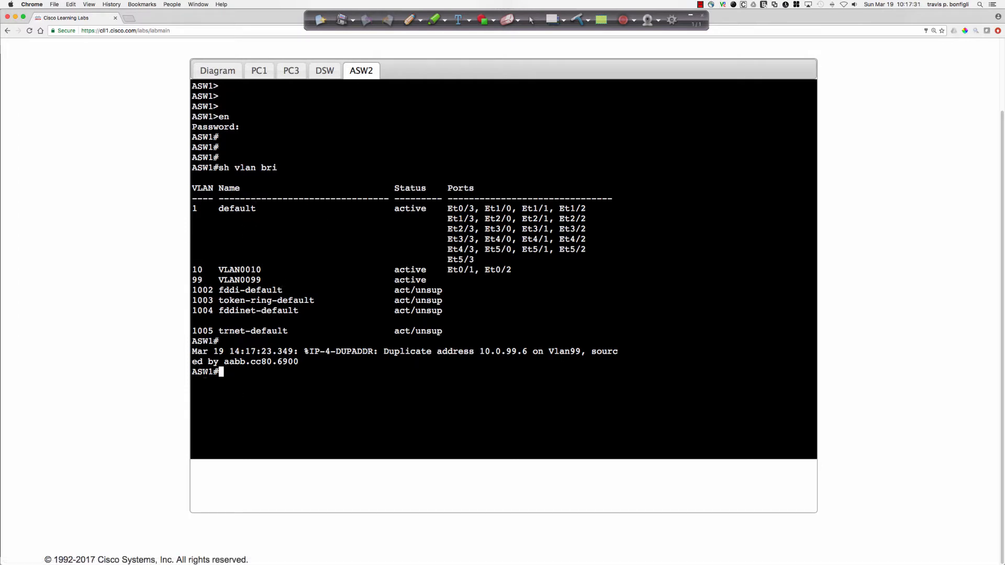
left_click_drag(193, 372, 214, 372)
Open the ASW1 console from the topology diagram and enter privileged EXEC mode with the enable password.
left_click(218, 72)
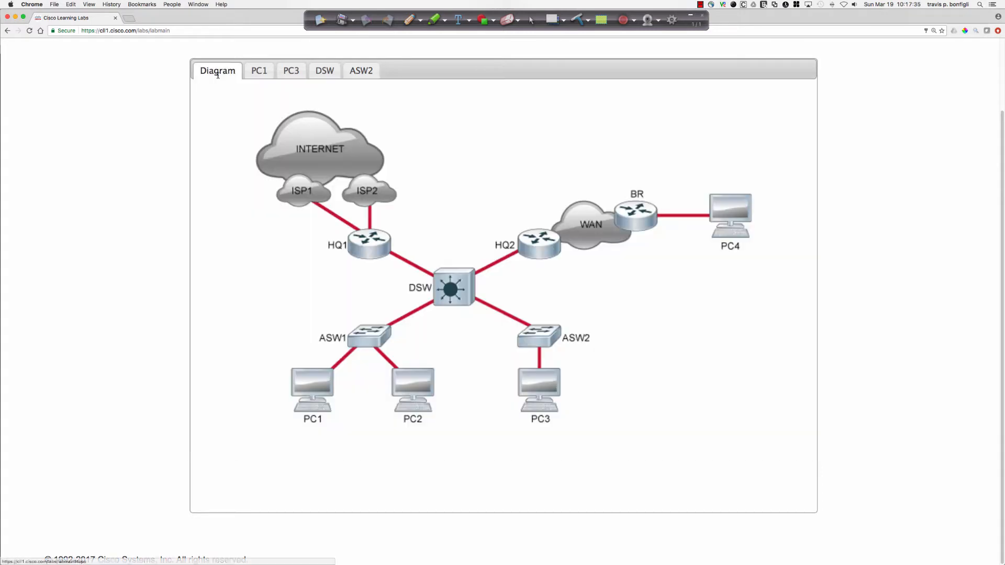
left_click(373, 335)
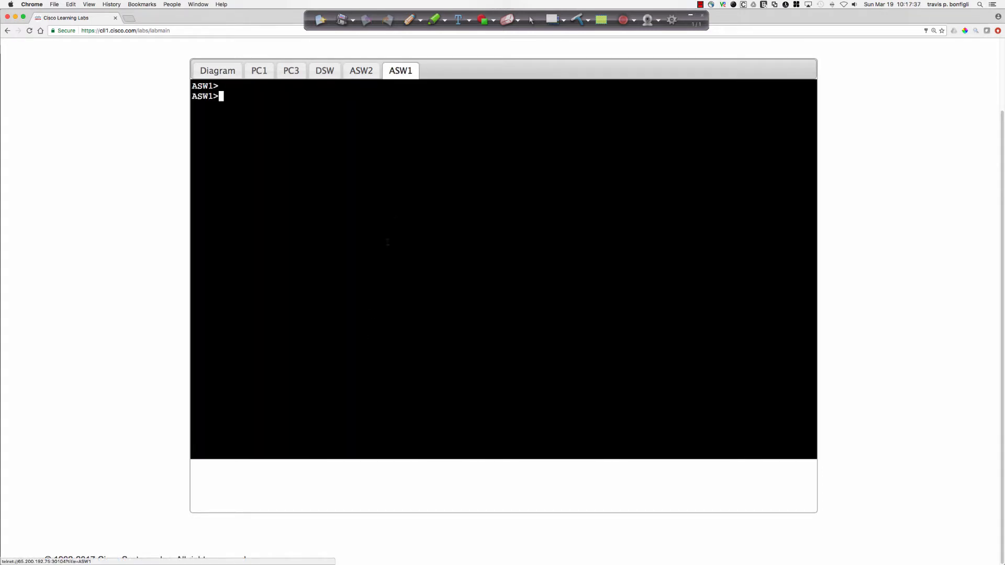
key("Return")
key("Return")
key("Return")
type("en")
key("Return")
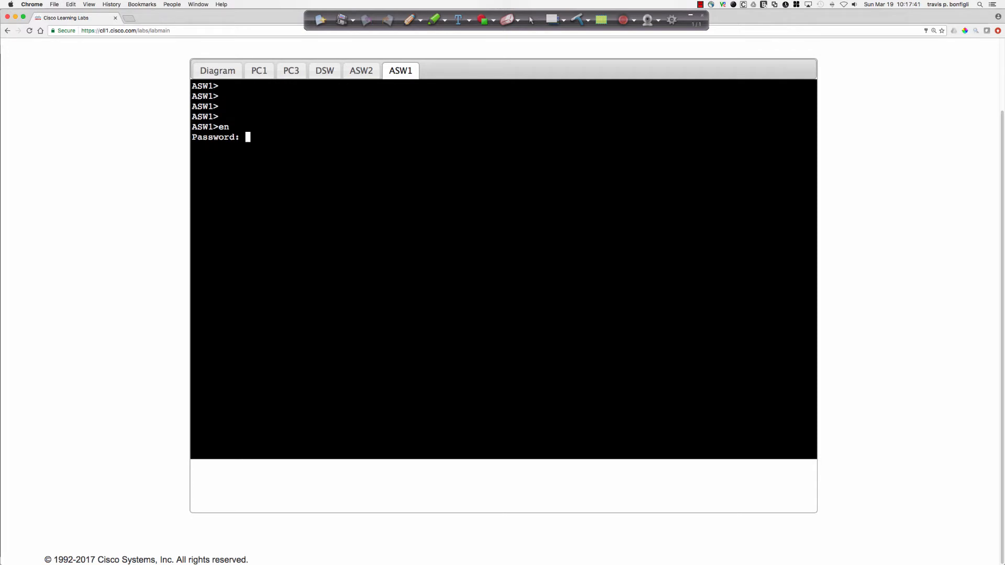
key("Return")
key("Return")
key("Return")
Display the VLAN summary on ASW1 with "sh vlan bri" and examine the VLAN 20 row.
type("sh vlan ")
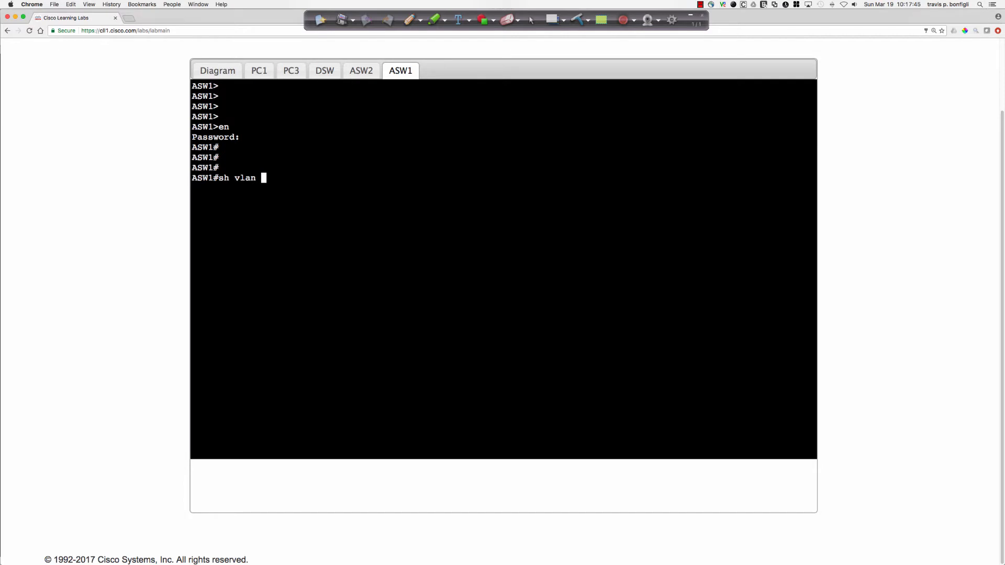
type("bri")
key("Return")
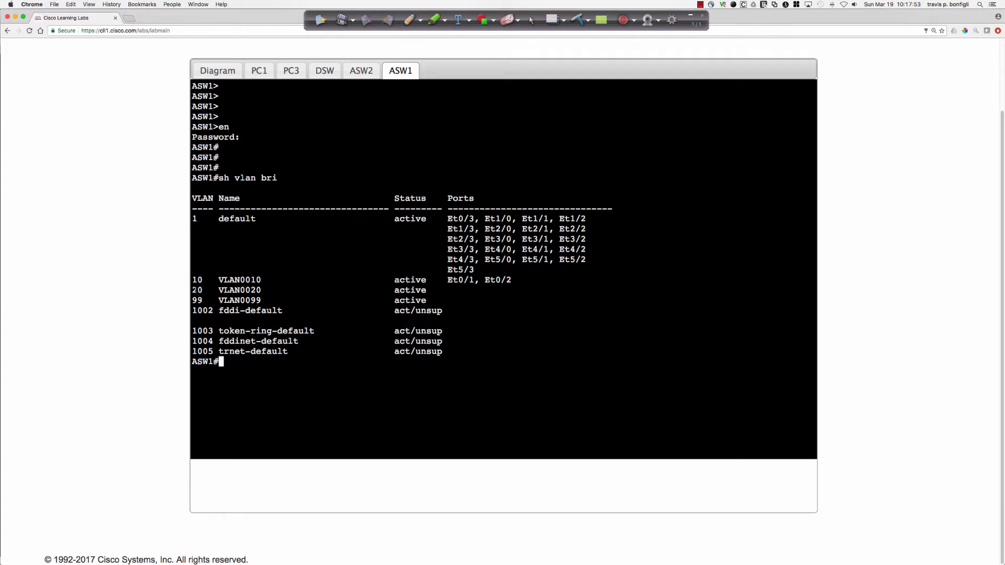
left_click_drag(193, 290, 549, 288)
left_click(526, 285)
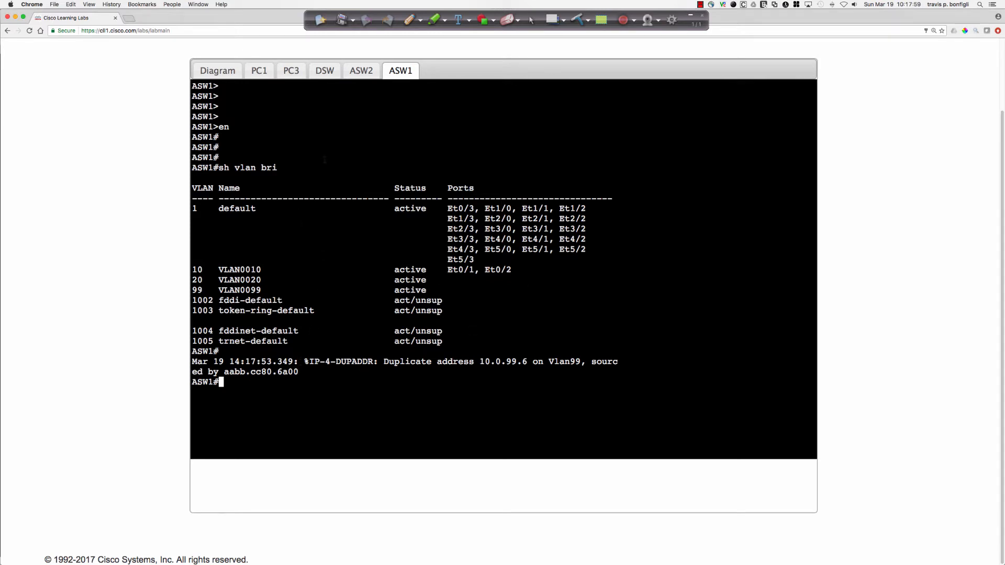
Display the running configuration of interfaces e0/1 and e0/2 in the ASW2 console.
left_click(365, 75)
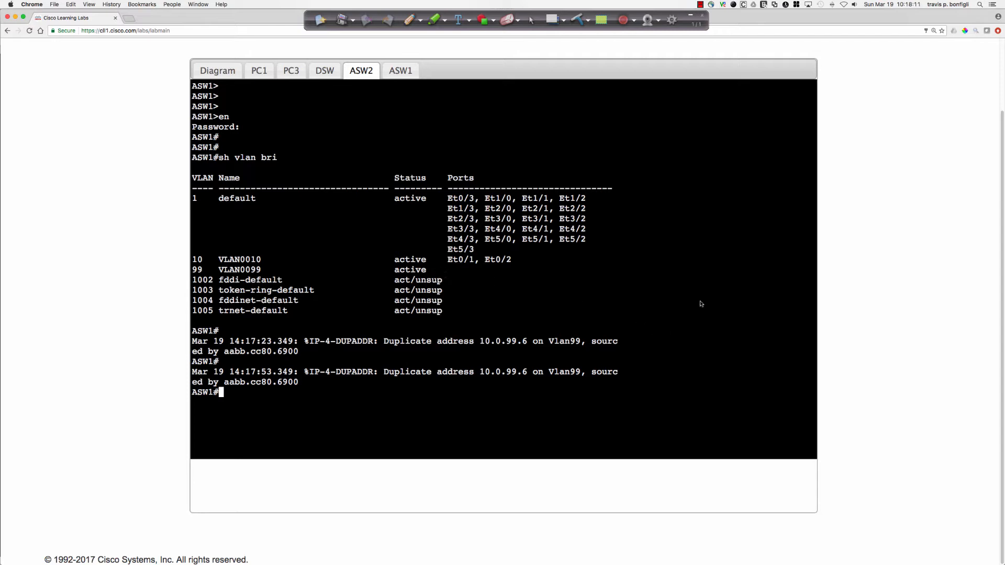
type("sh run int e0/1")
key("Return")
type("sh run ")
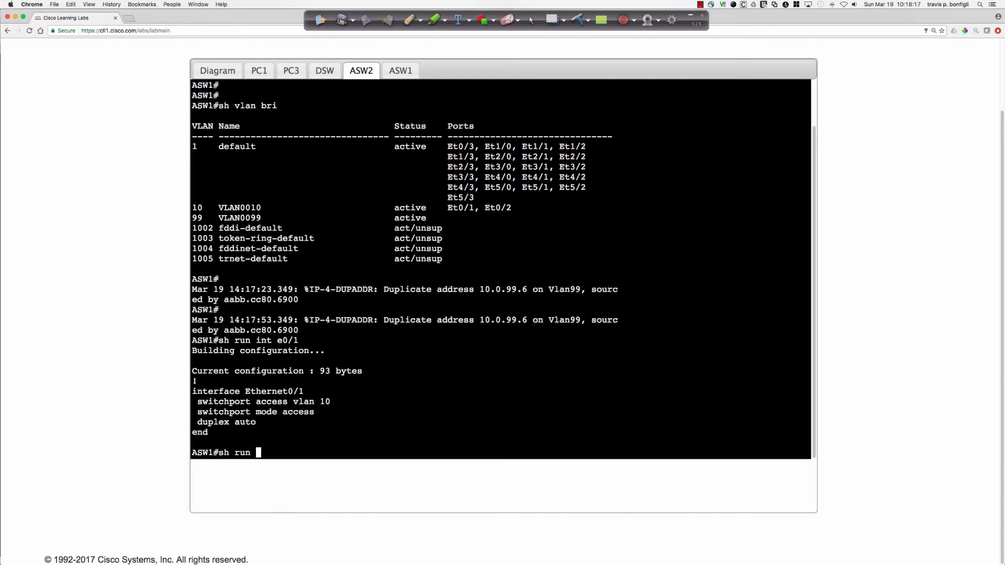
type("int e0/2")
key("Return")
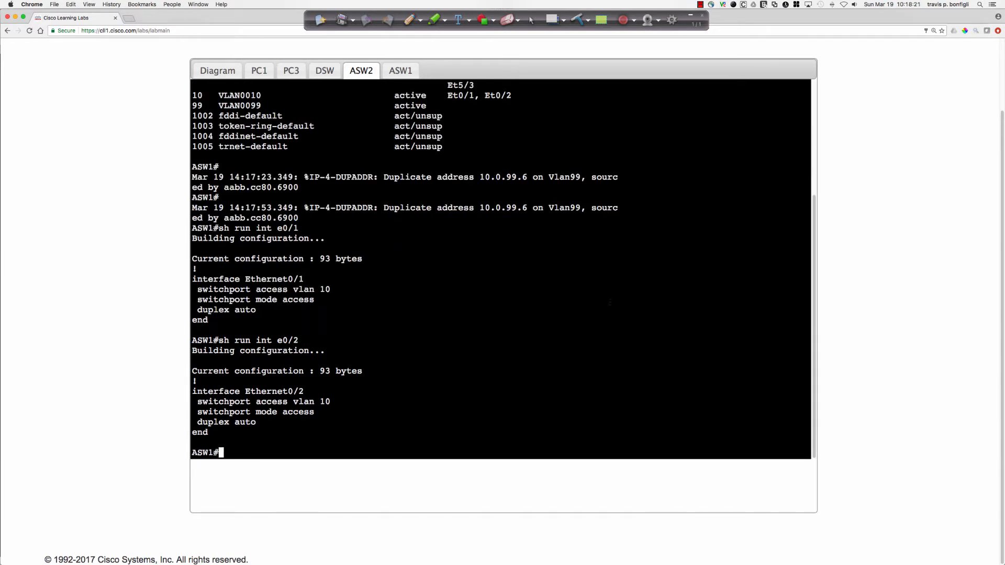
Display the details of interface e0/0 on PC3 with "sh int e0/0".
left_click(292, 72)
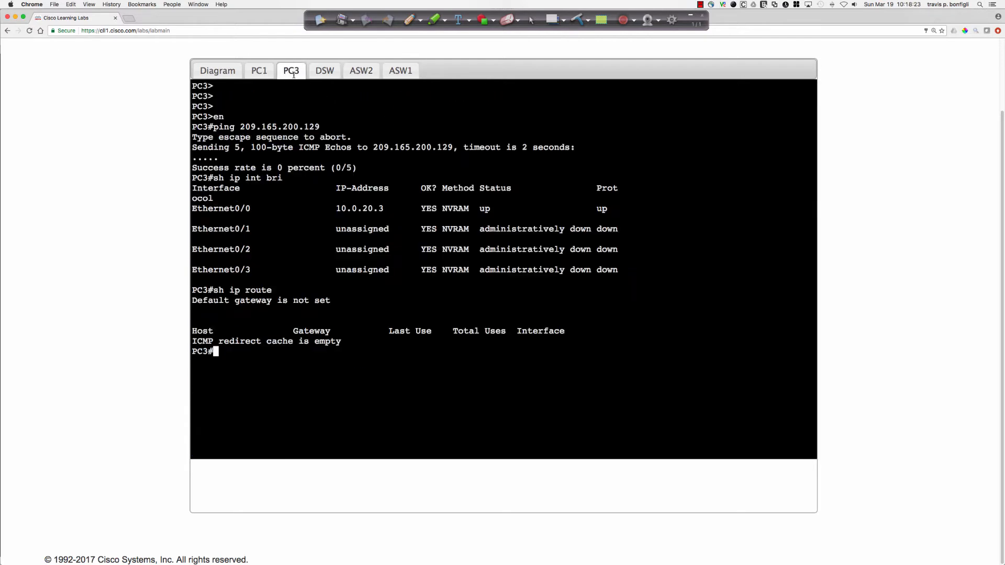
type("sh int e0/0")
key("Return")
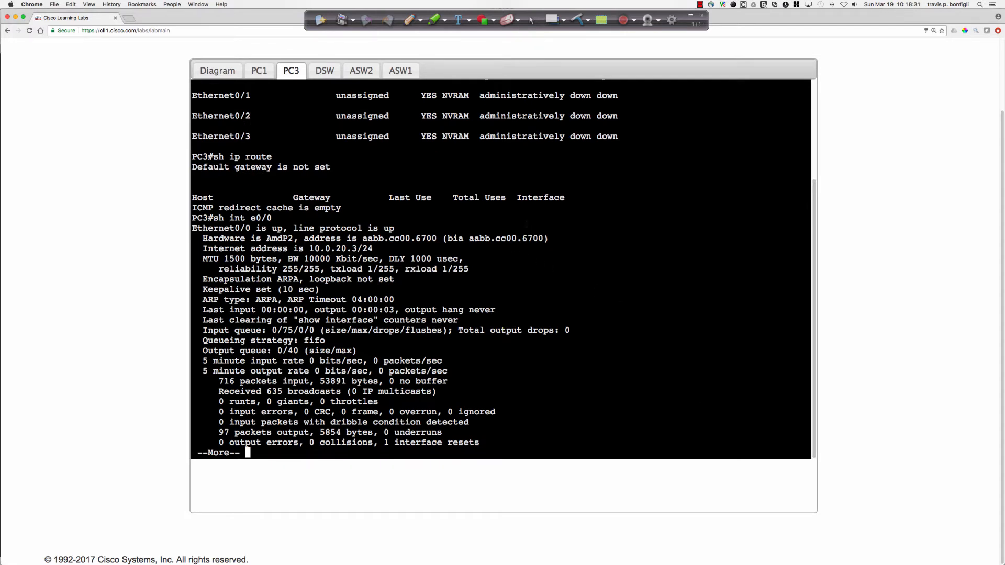
Display the MAC address table in the ASW2 console with "sh mac add" and examine the entry on port Et0/1.
left_click(361, 70)
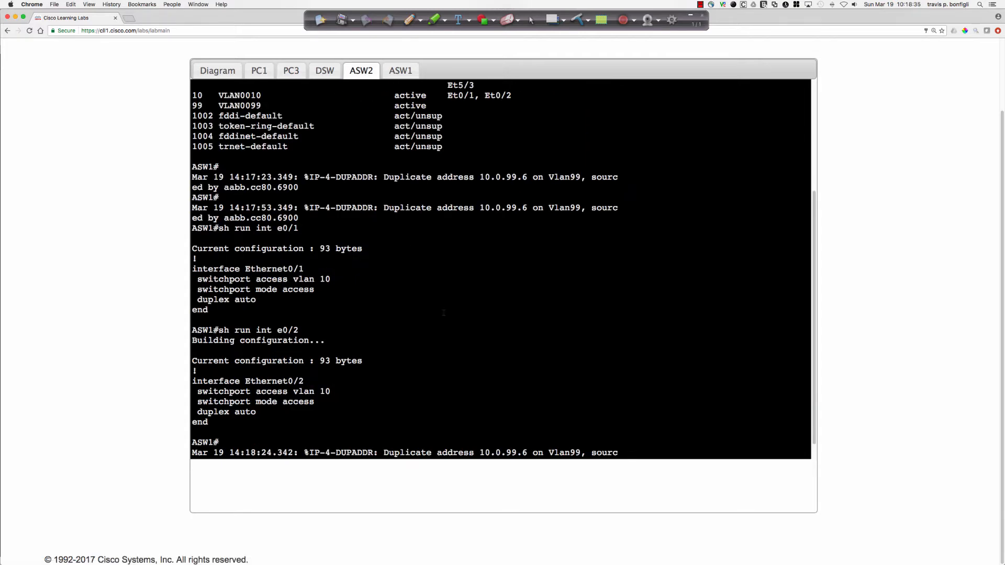
key("Return")
key("Return")
key("Return")
key("Return")
key("Return")
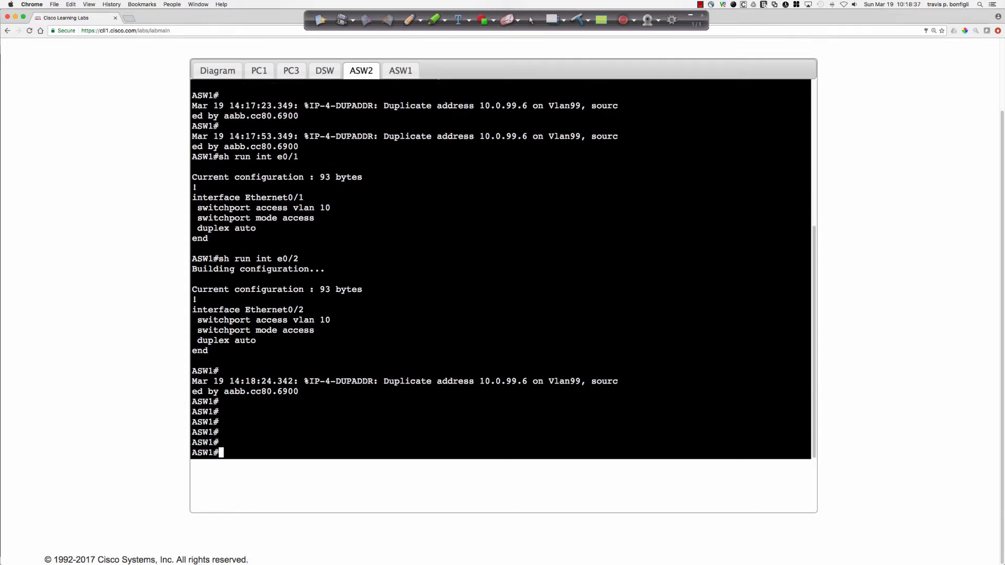
type("sh mac")
type("add")
key("Return")
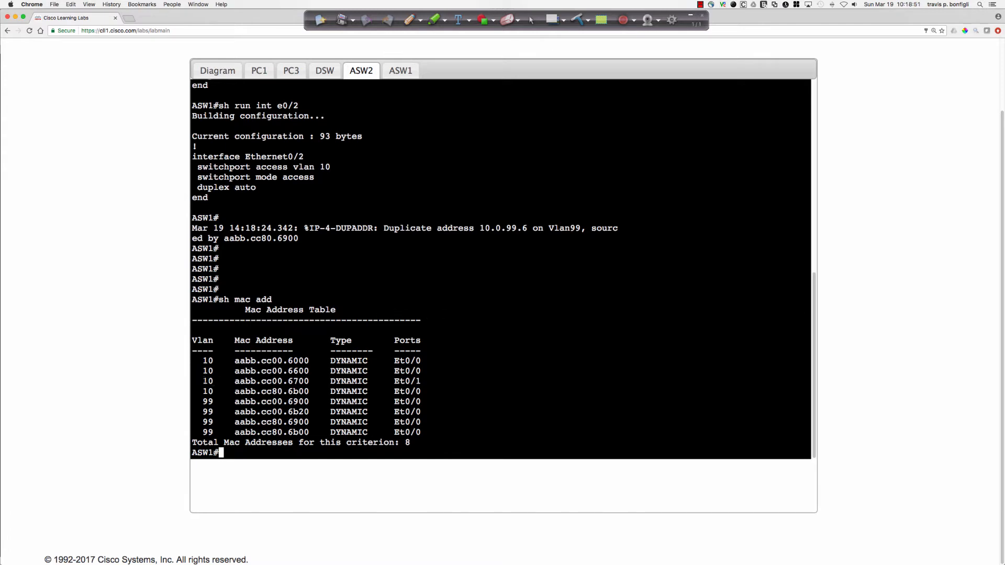
left_click_drag(204, 381, 417, 382)
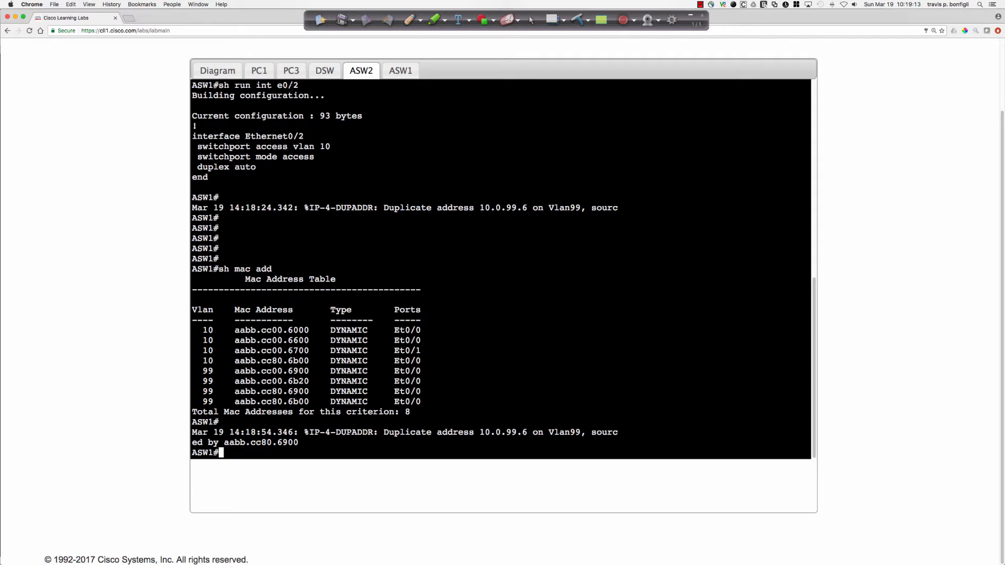
Quit the paged interface output on PC3 and ping 10.0.20.1.
left_click(292, 71)
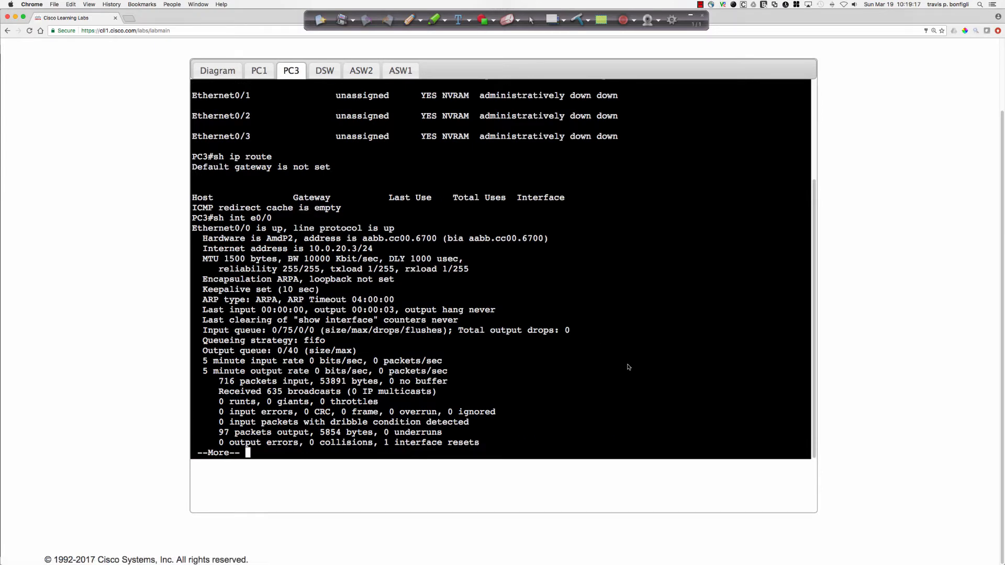
type("q")
type("ping ")
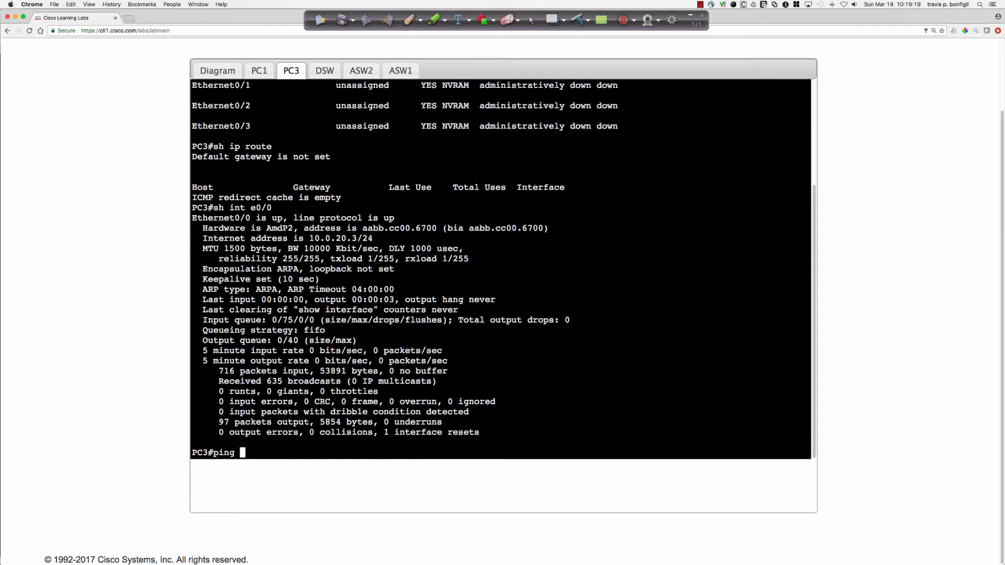
type("10.0.20.1")
key("Return")
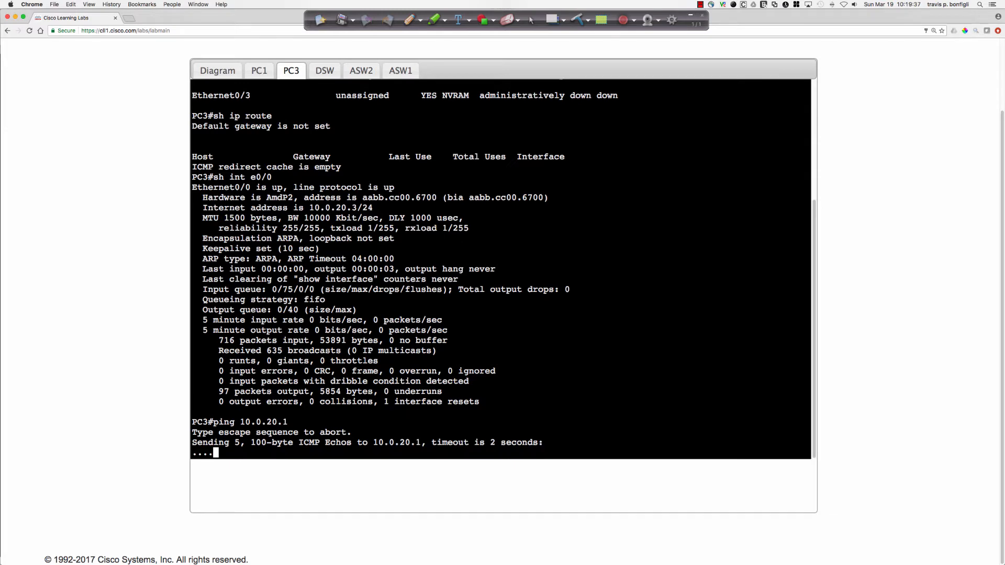
Ping 10.0.10.1 from PC3 by editing the previous ping command.
key("Up")
key("BackSpace")
key("BackSpace")
key("BackSpace")
key("BackSpace")
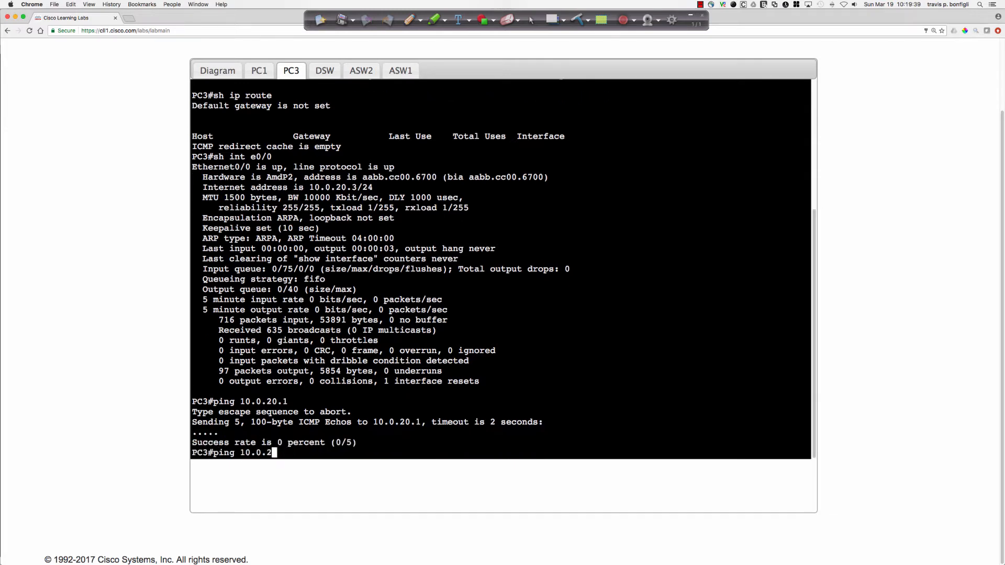
type("10.1")
key("Return")
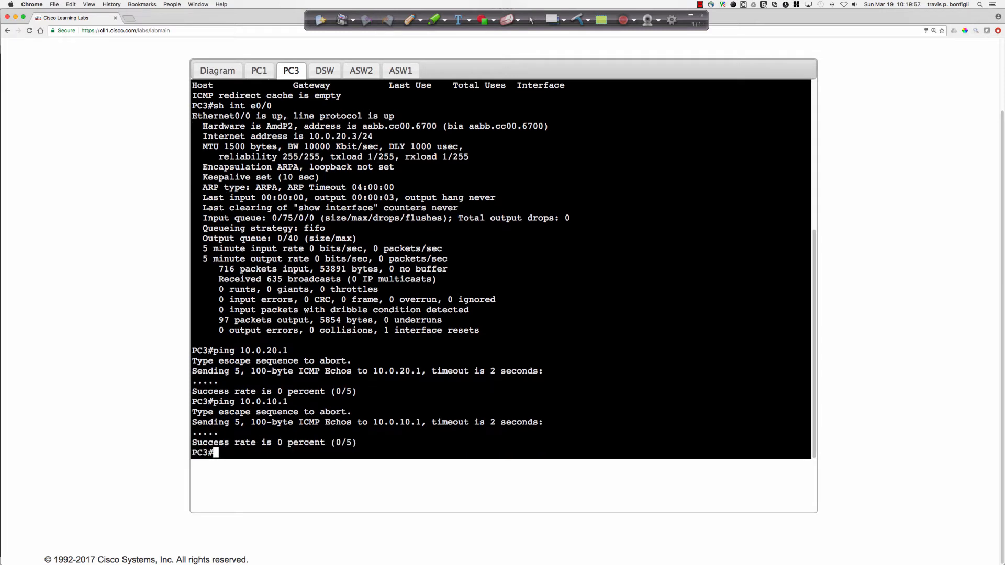
Display the interface IP summary in the ASW1 console with "sh ip int bri" and examine the Vlan99 address.
left_click(215, 77)
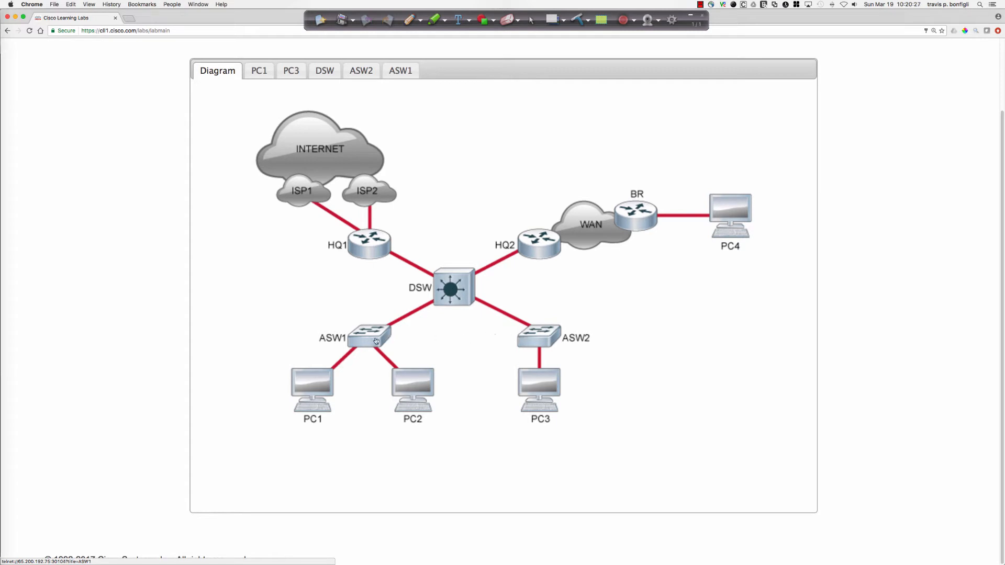
left_click(536, 344)
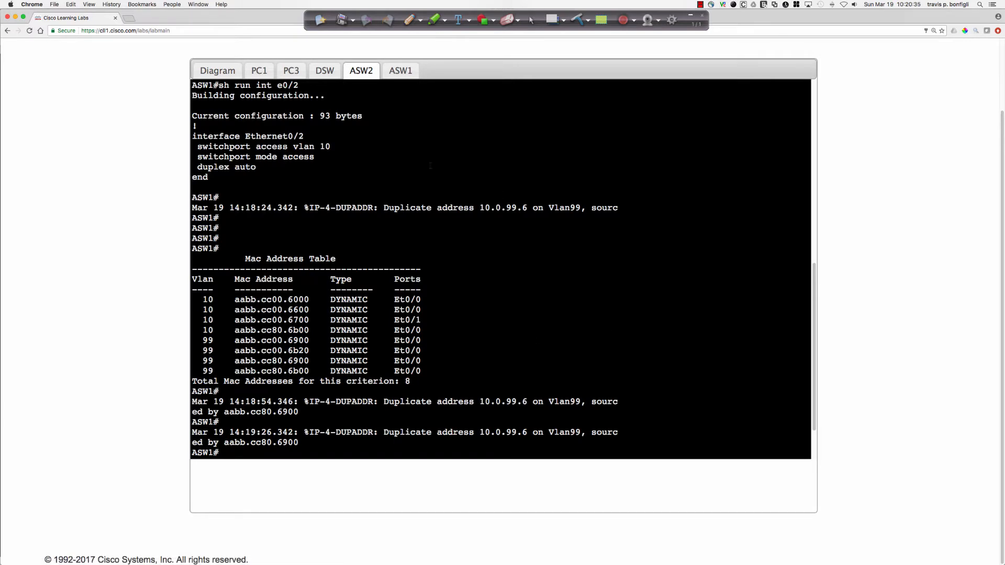
left_click(399, 71)
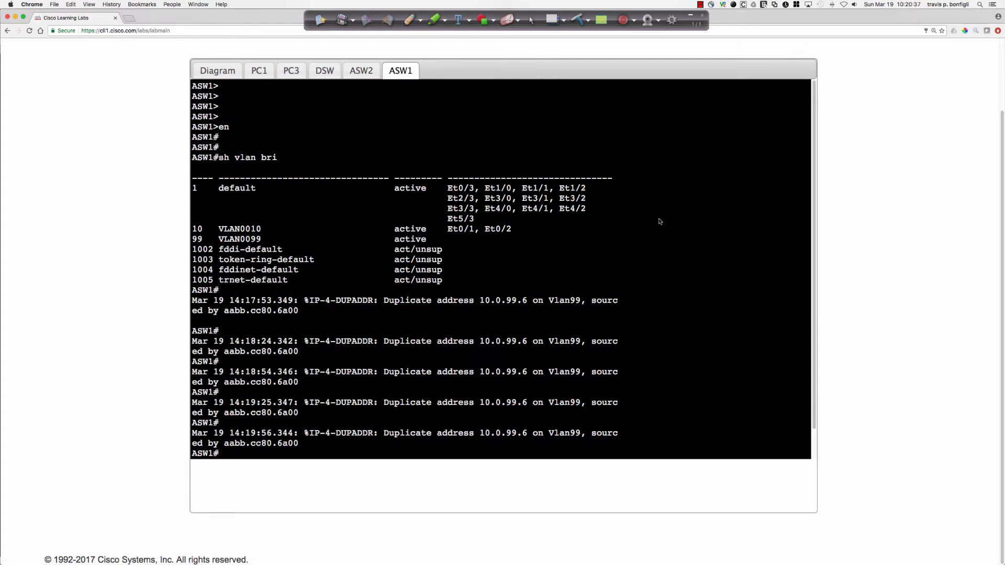
key("Return")
key("Return")
key("Return")
key("Return")
type("ship int")
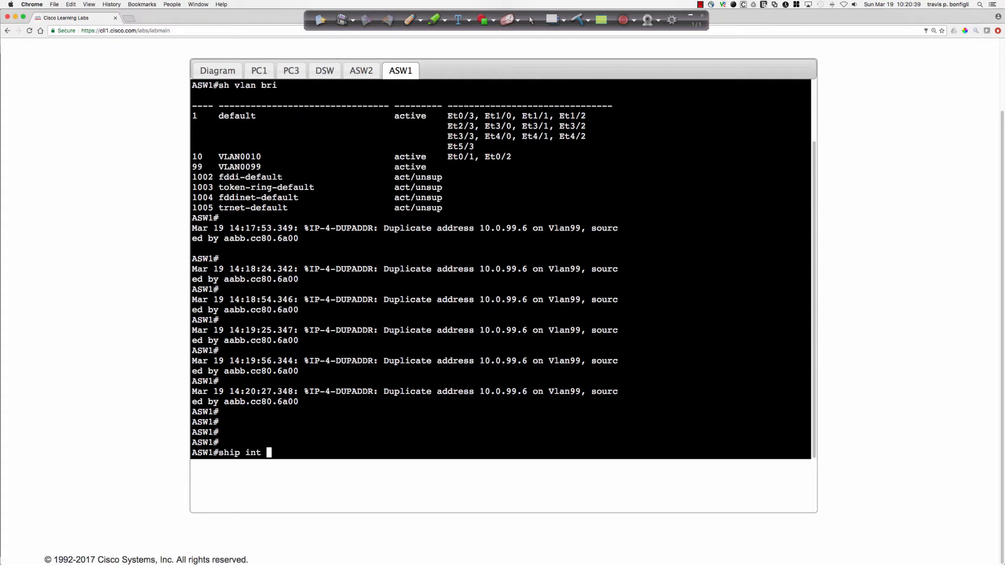
key("BackSpace")
key("BackSpace")
key("BackSpace")
key("BackSpace")
key("BackSpace")
key("BackSpace")
key("BackSpace")
type("ip int bri")
key("Return")
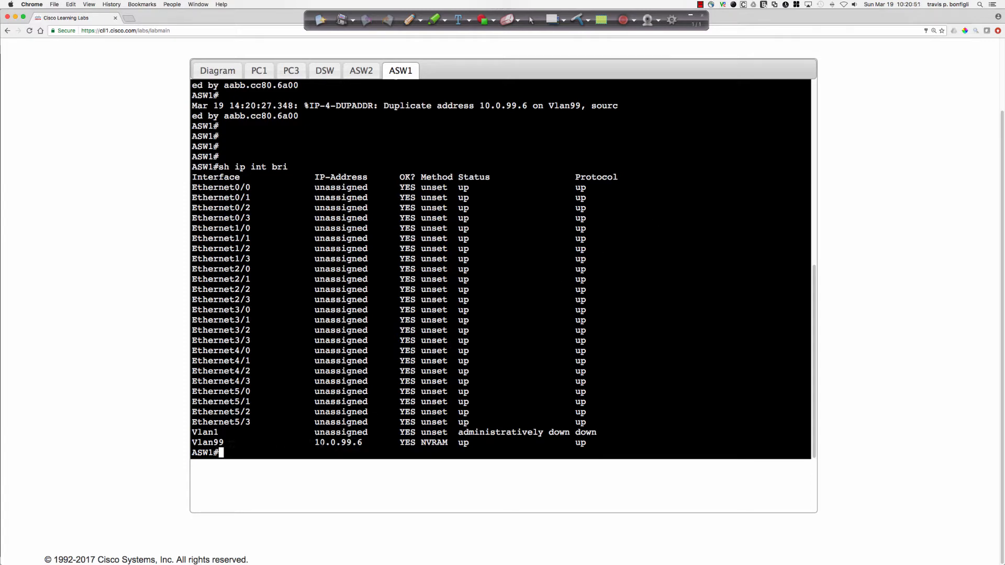
left_click_drag(320, 442, 373, 443)
Display the interface IP summary in the ASW2 console with "sh ip int bri" and compare its Vlan99 address with ASW1's.
left_click(360, 76)
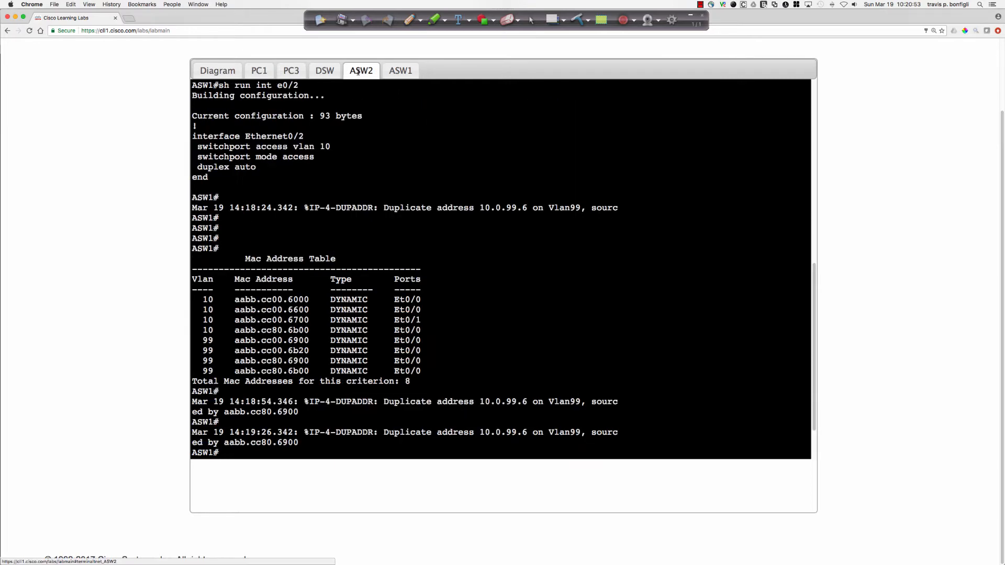
type("sh ip int bri")
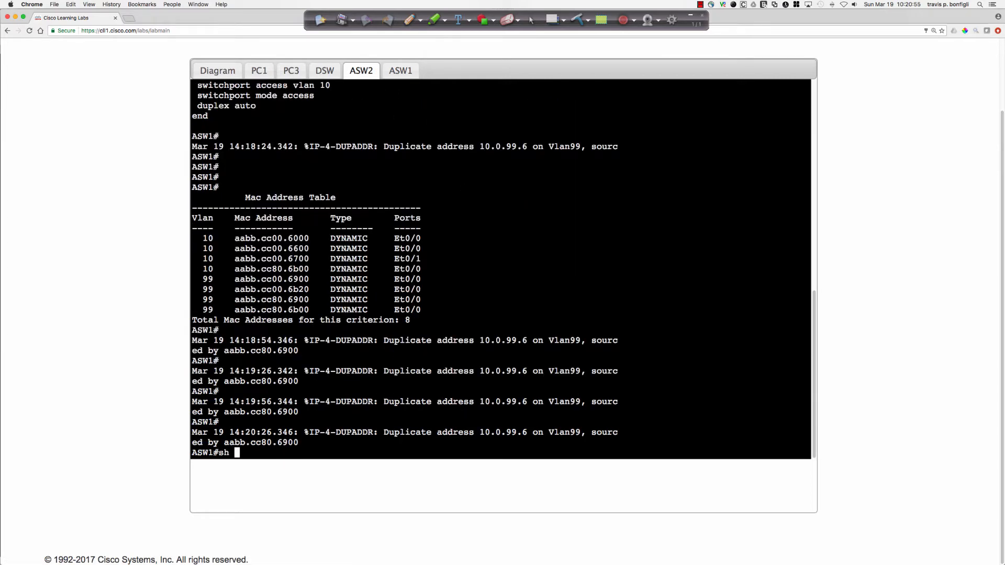
key("Return")
key("space")
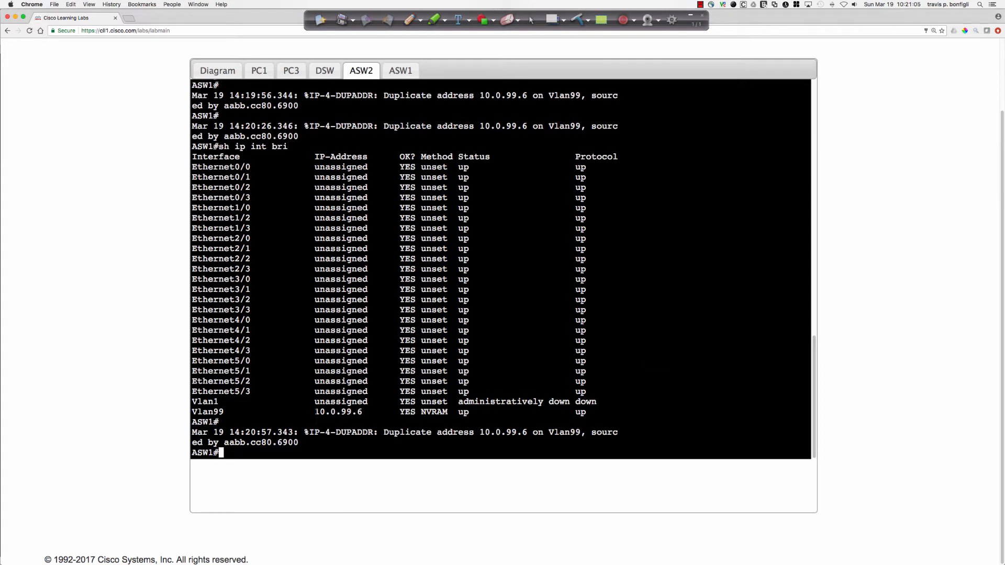
left_click_drag(315, 412, 368, 412)
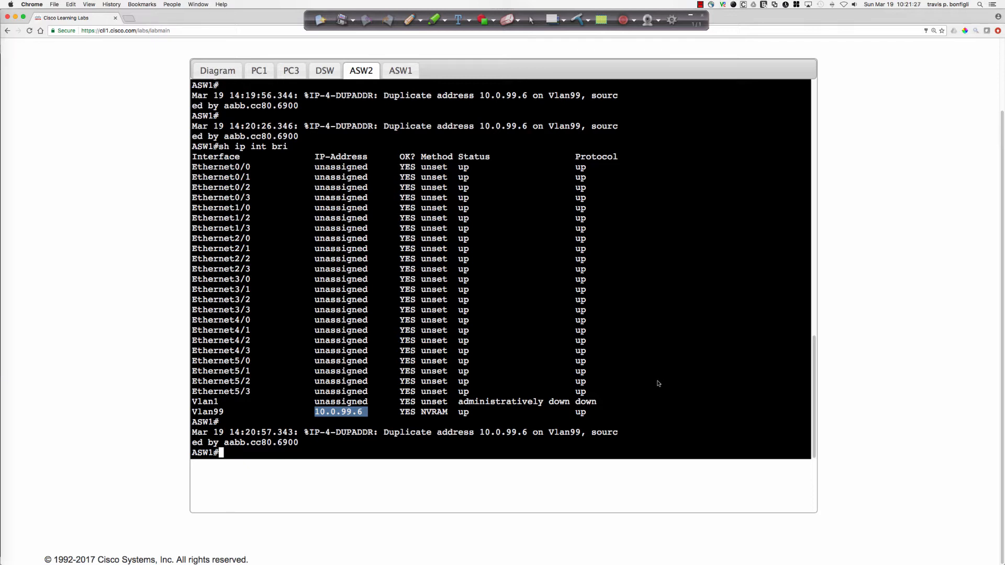
Display the VLAN summary in the ASW2 console with "sh vlan bri".
left_click(742, 352)
type("sh vlan bri")
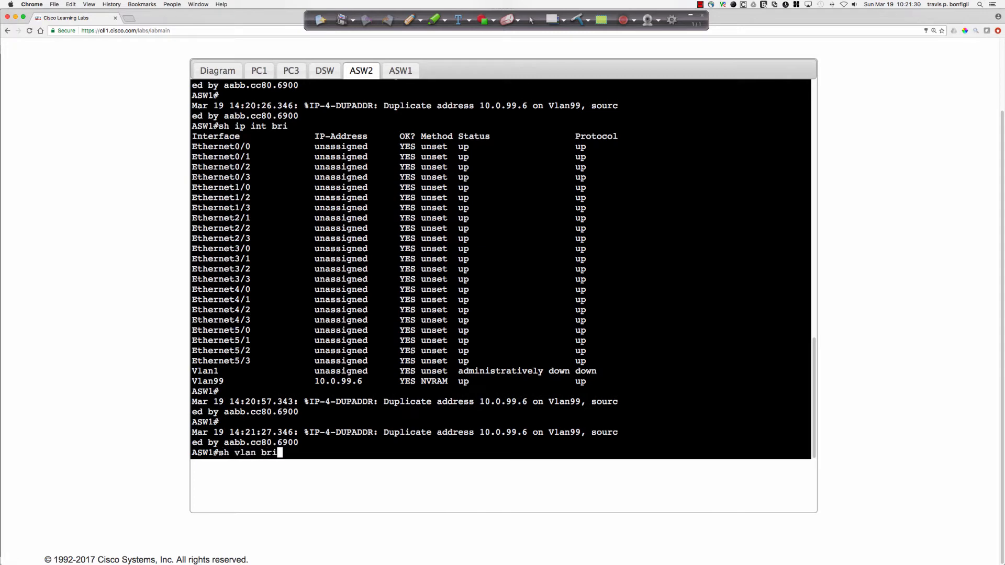
key("Return")
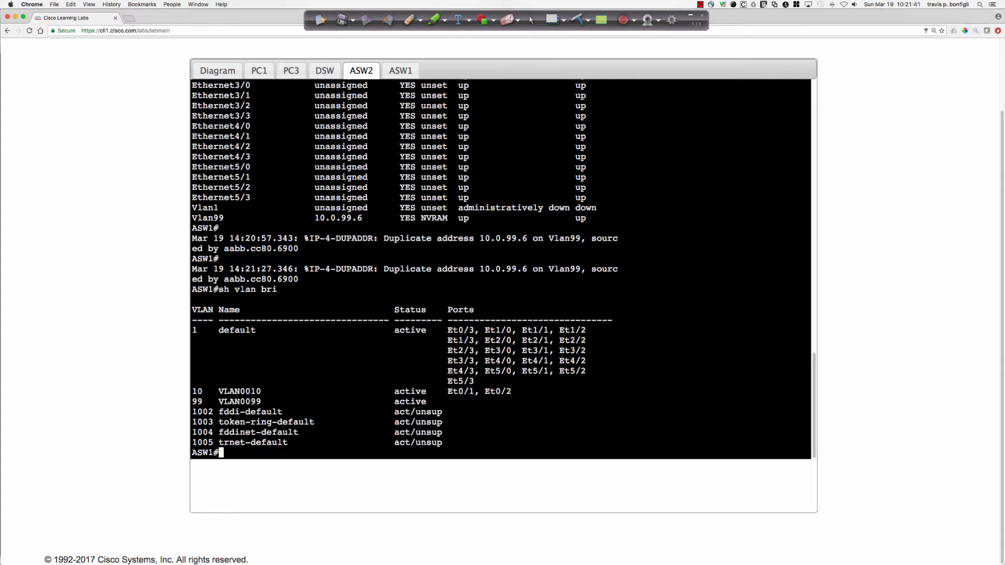
Enter global configuration mode in the ASW2 console and set the switch's hostname to ASW2.
type("conf t")
key("Return")
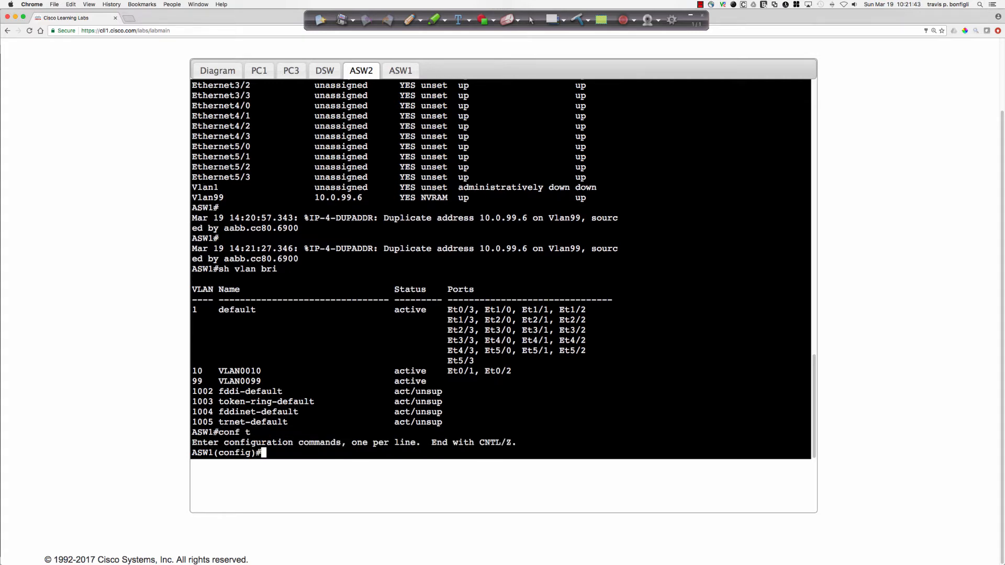
type("host")
key("Tab")
type("AS")
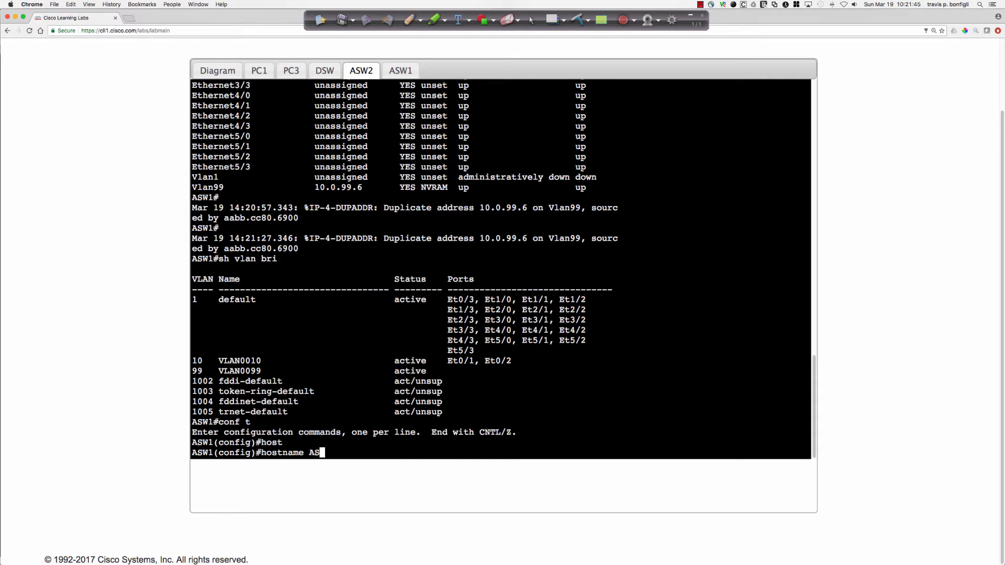
type("W2")
key("Return")
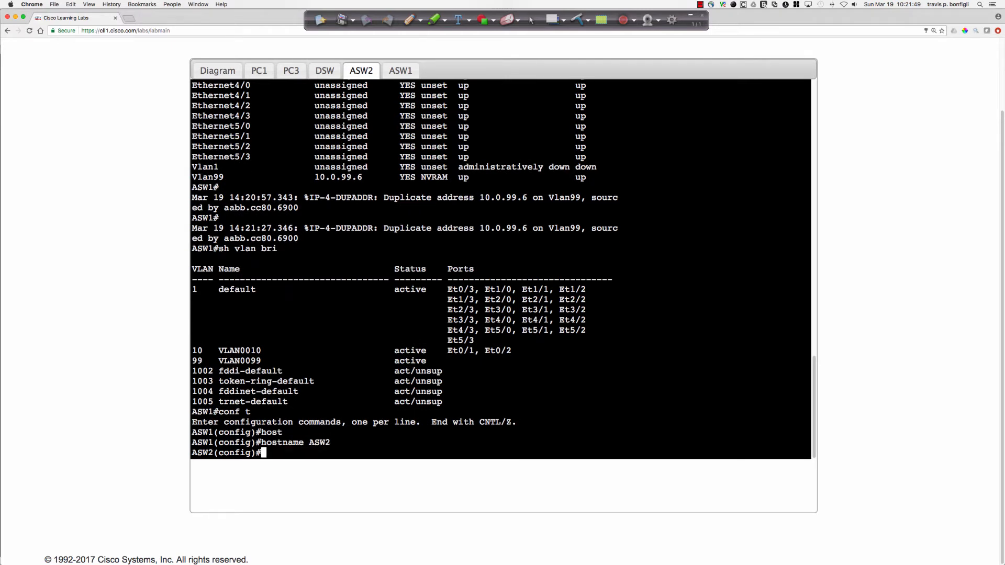
Create VLAN 20 on ASW2 and name it VLAN20.
key("Return")
key("Return")
key("Return")
type("vlan ")
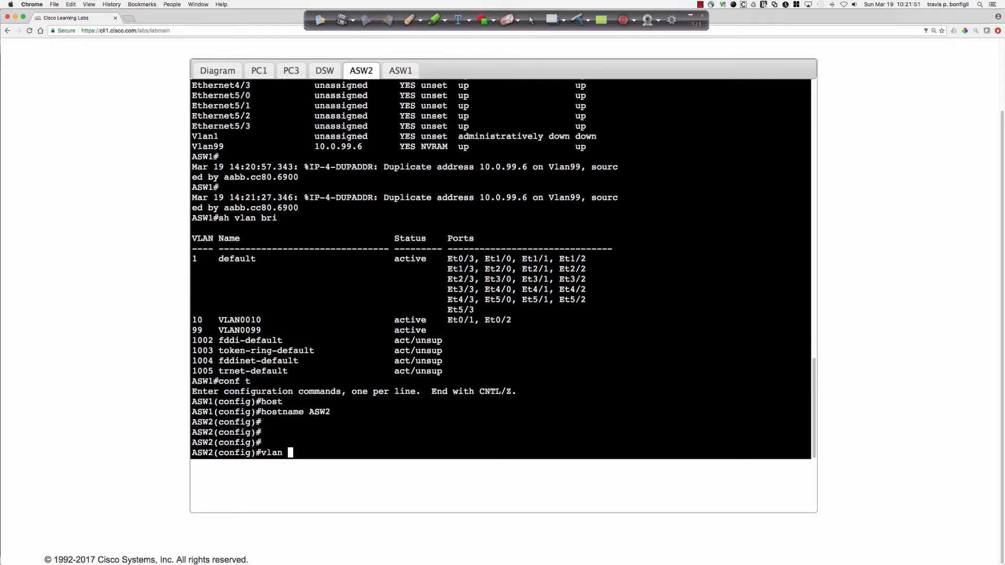
type("20")
key("Return")
type("name ")
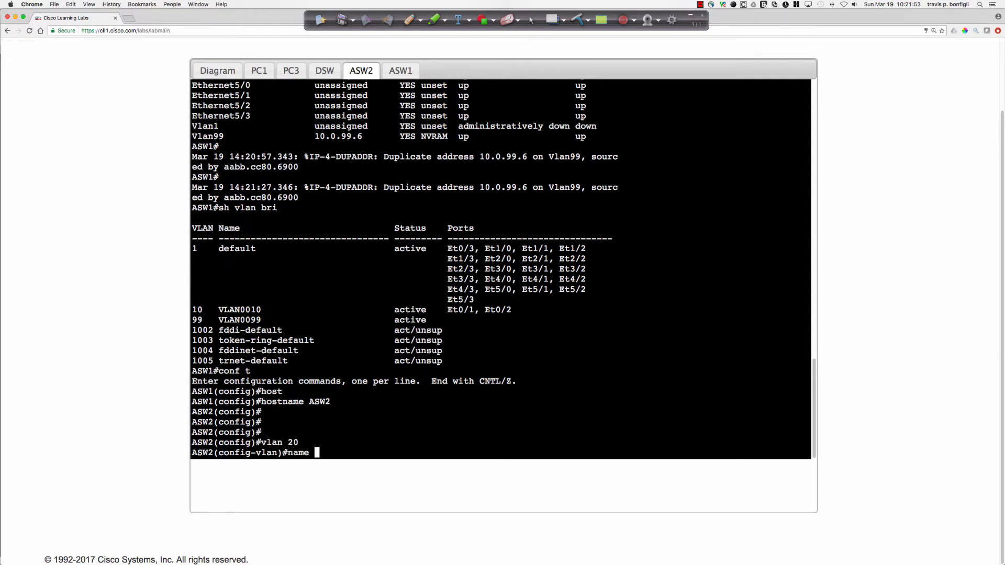
type("VLAN20")
key("Return")
Exit VLAN configuration mode on ASW2 and check the VLAN 20 row in the "do sh vlan" output.
type("do sh vlan")
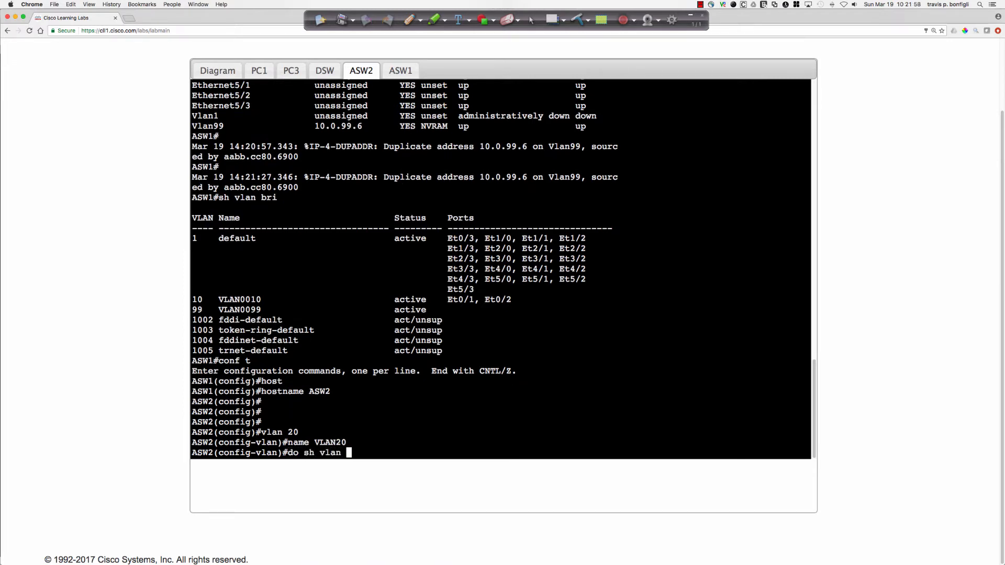
key("Return")
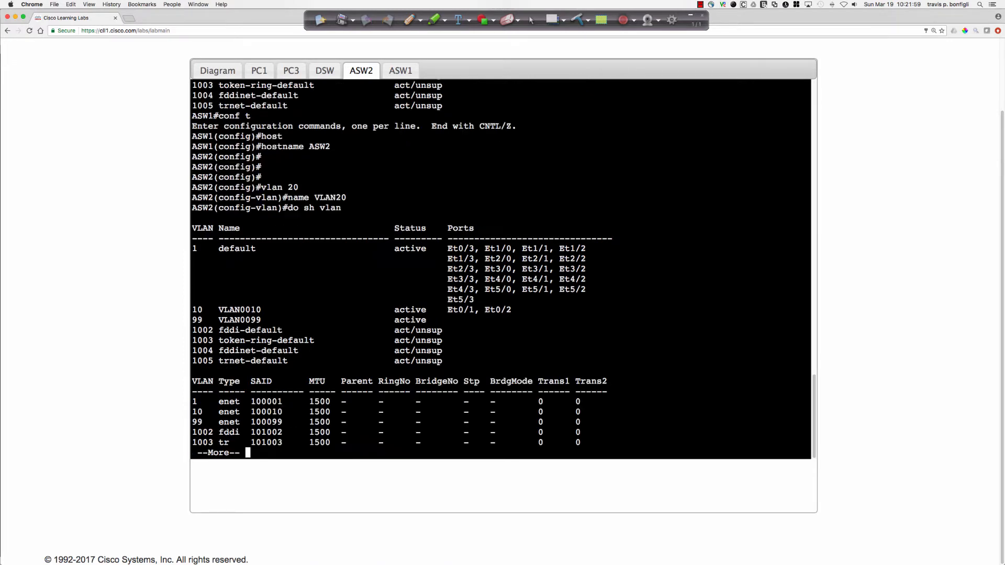
type("qexit")
key("Return")
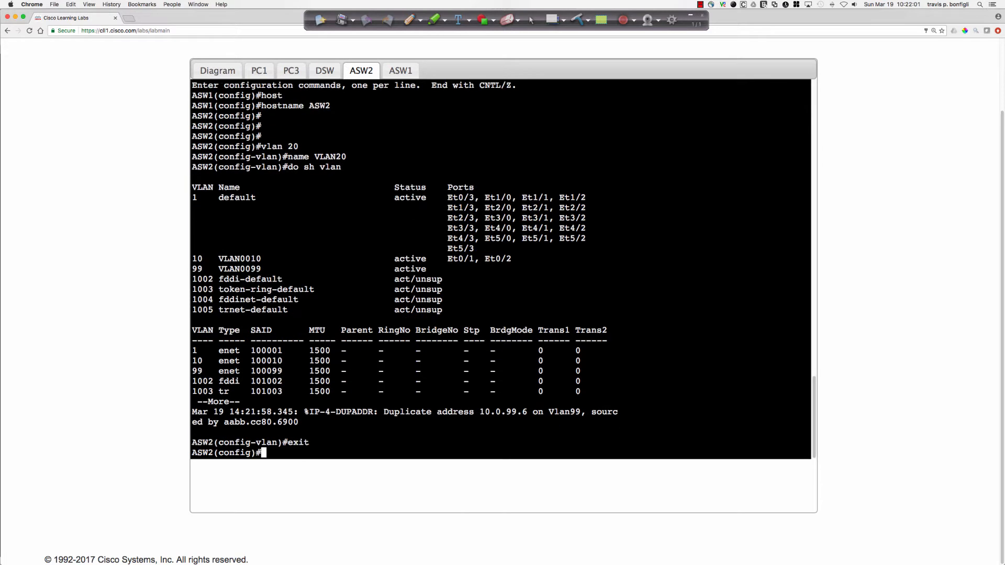
type("do sh vlan")
key("Return")
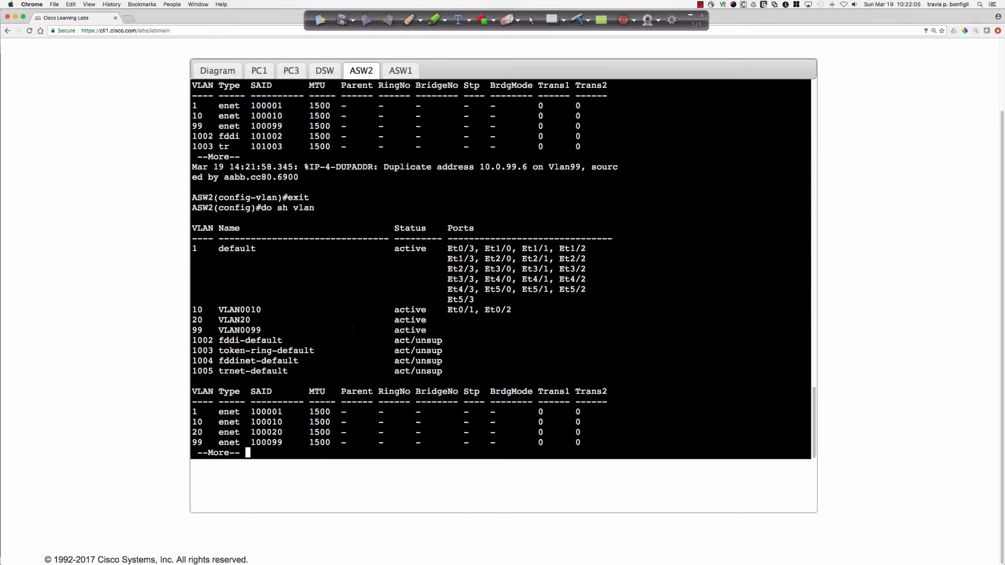
left_click_drag(193, 320, 511, 320)
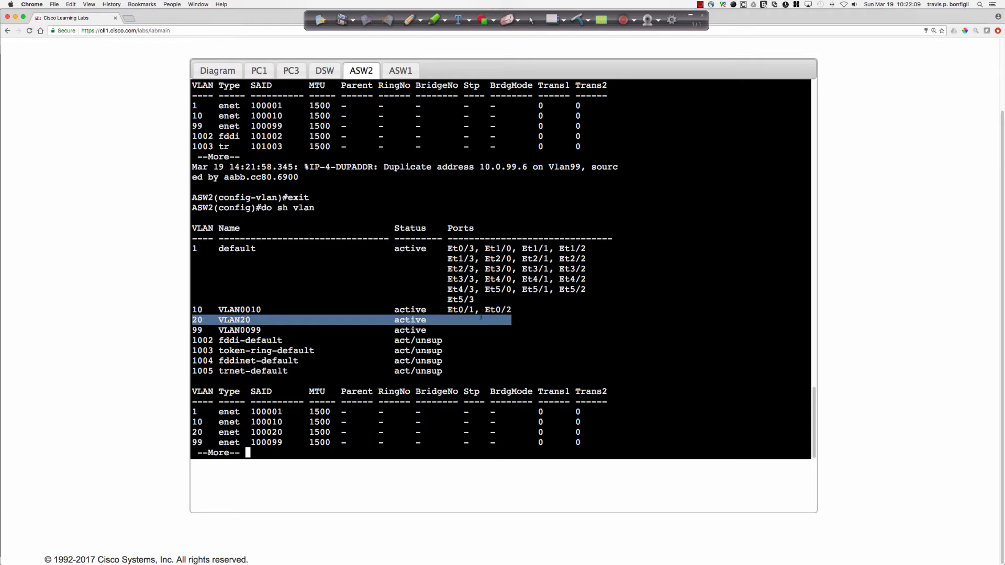
Open the lab's Job Aids, enlarge their window and examine the Device Connections diagram for the ports linking ASW2 and PC3.
left_click(169, 186)
scroll(169, 186, "up", 3)
left_click(163, 107)
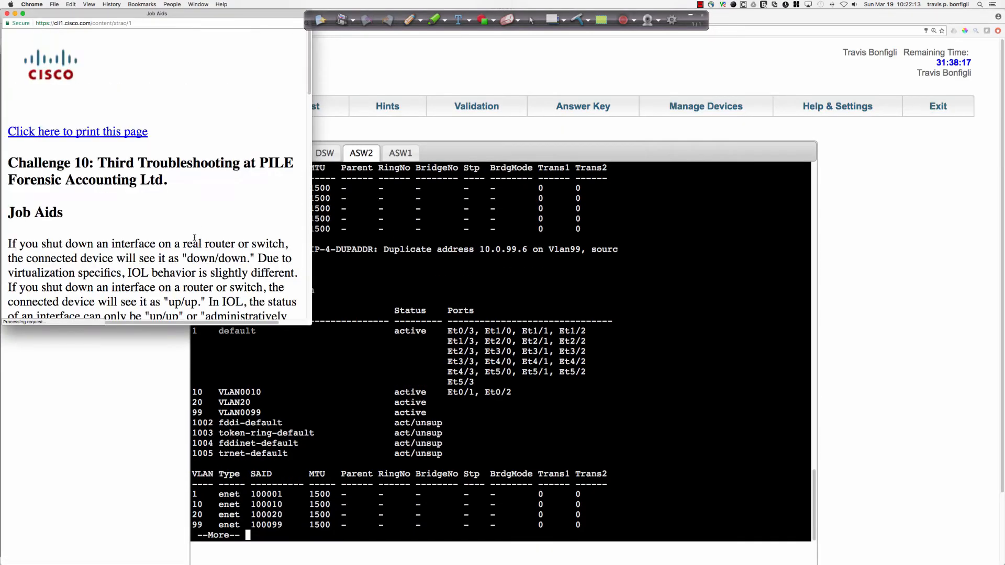
scroll(194, 237, "down", 3)
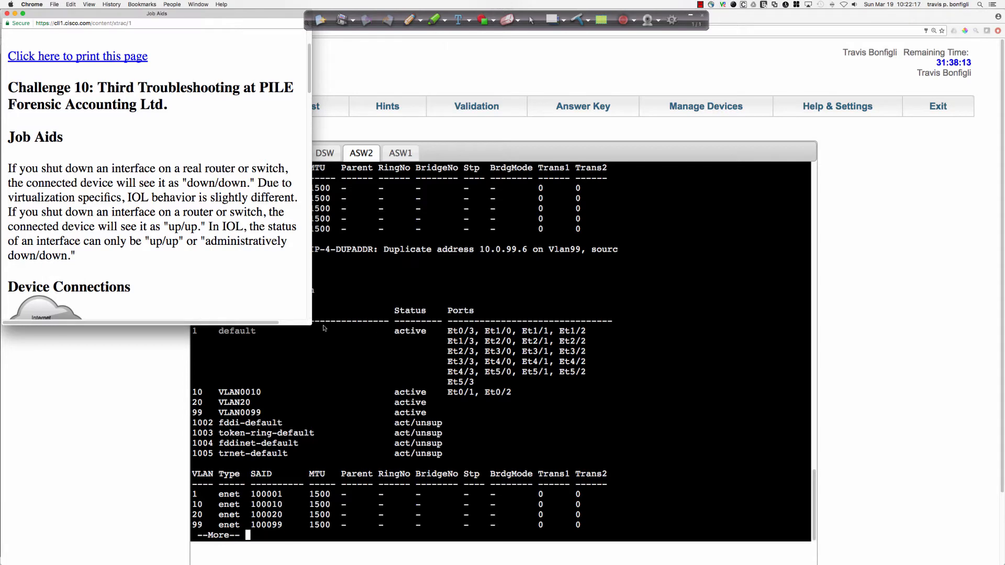
left_click_drag(312, 325, 423, 340)
scroll(258, 277, "down", 9)
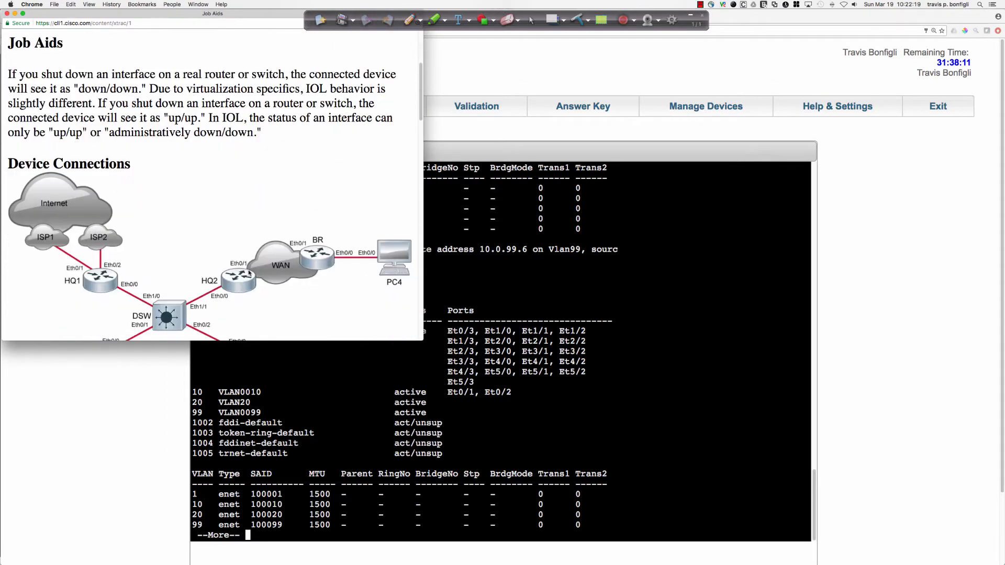
scroll(249, 273, "down", 1)
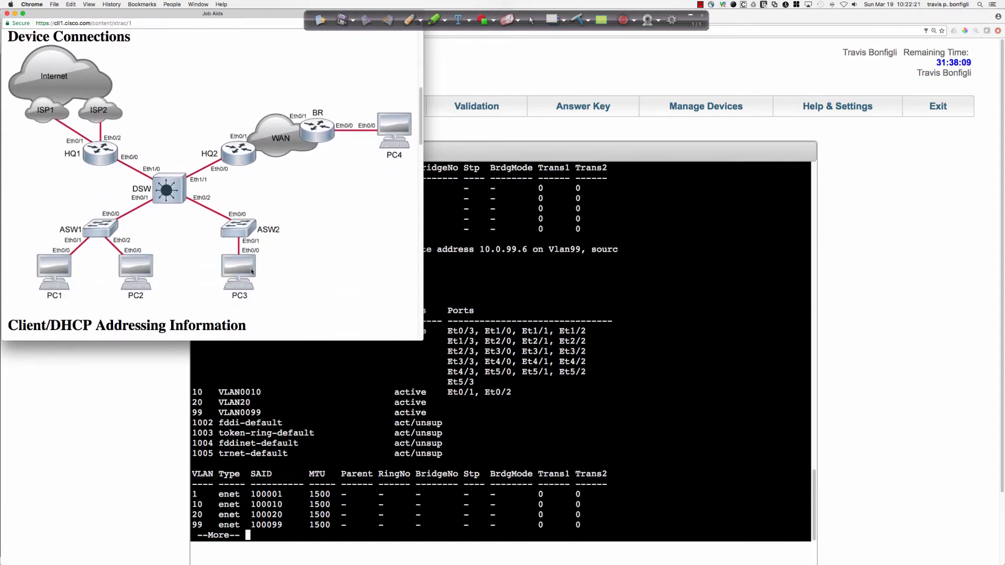
scroll(251, 271, "down", 4)
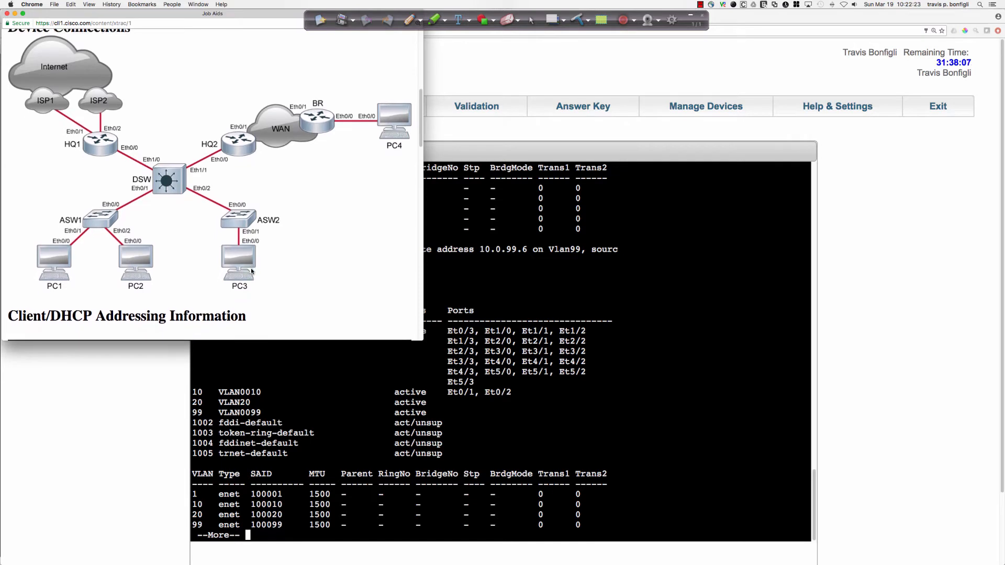
Examine PC3's VLAN, address pool and default gateway in the Client/DHCP Addressing table, and look over the routing and device access information.
scroll(251, 271, "down", 5)
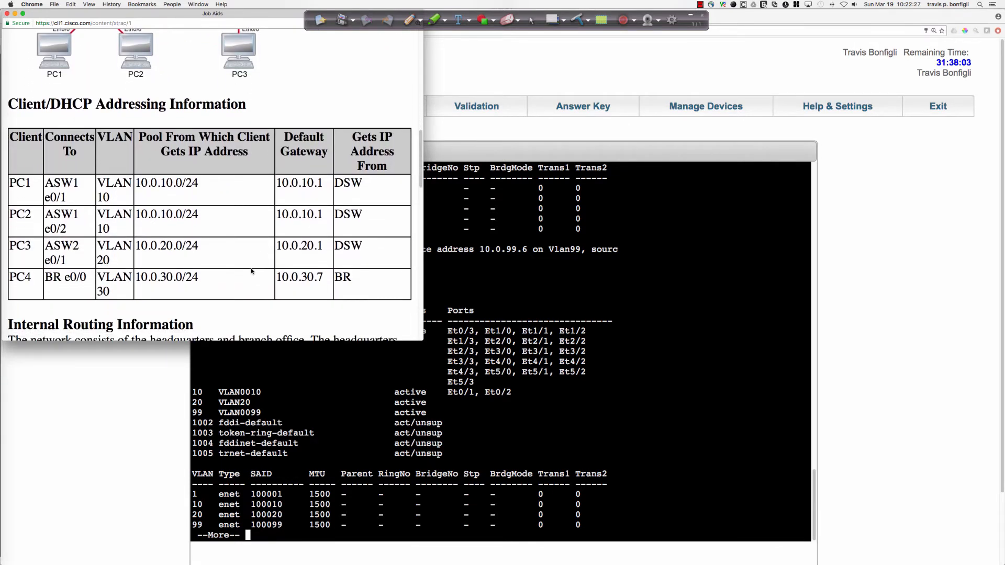
scroll(251, 271, "down", 1)
left_click_drag(109, 257, 99, 247)
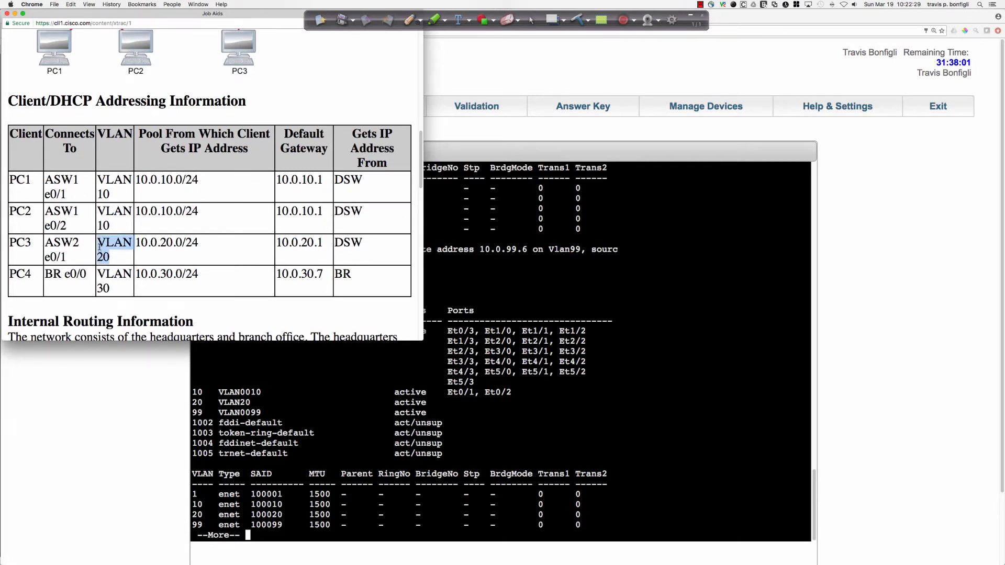
left_click_drag(205, 245, 140, 242)
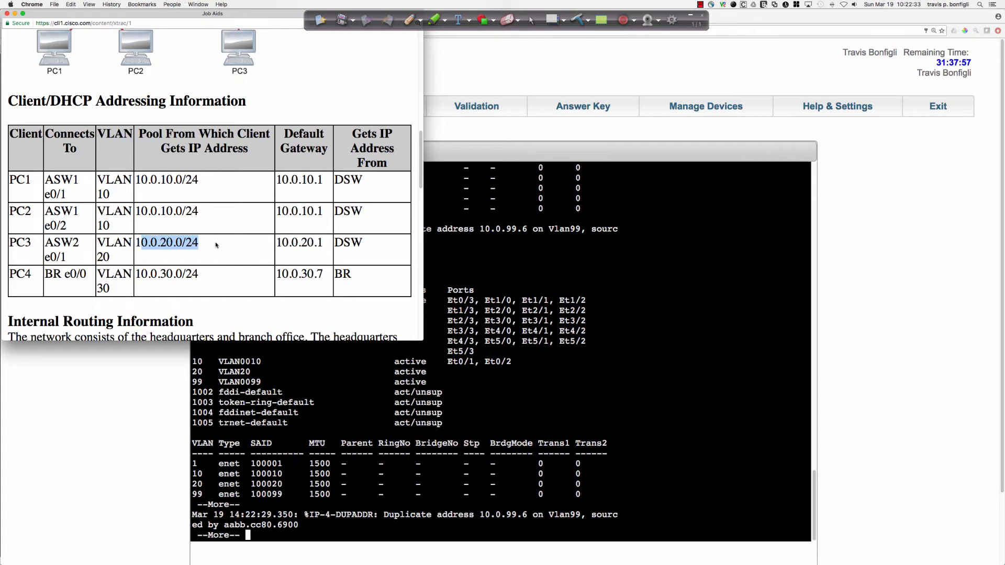
left_click(277, 242)
left_click_drag(278, 242, 321, 243)
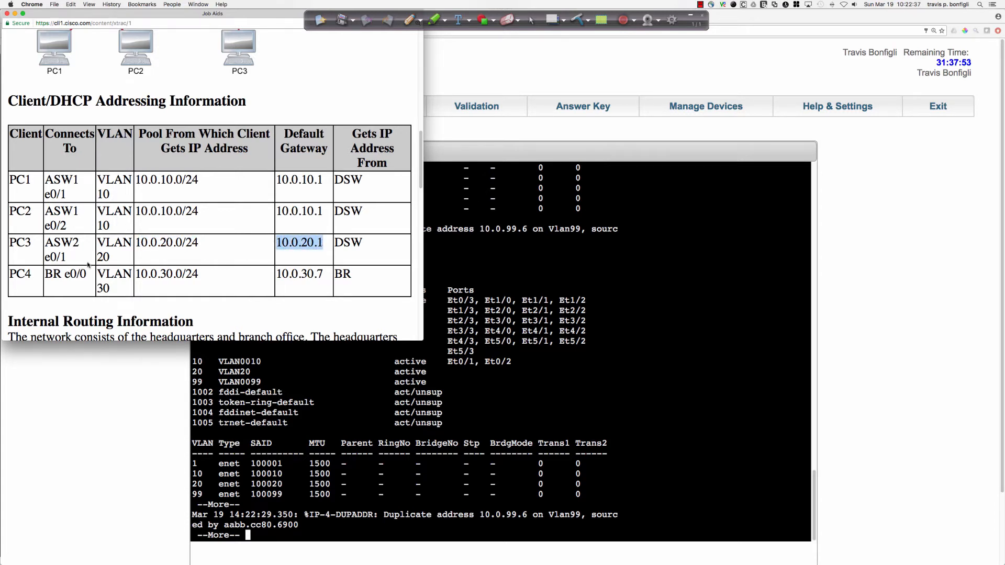
scroll(89, 261, "down", 5)
scroll(113, 259, "down", 8)
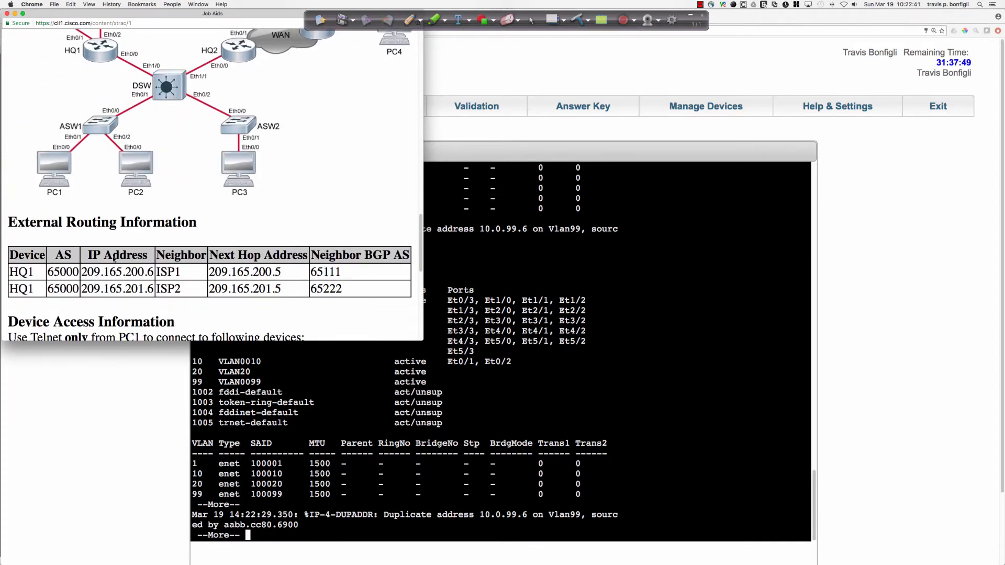
scroll(113, 259, "down", 10)
scroll(114, 260, "up", 2)
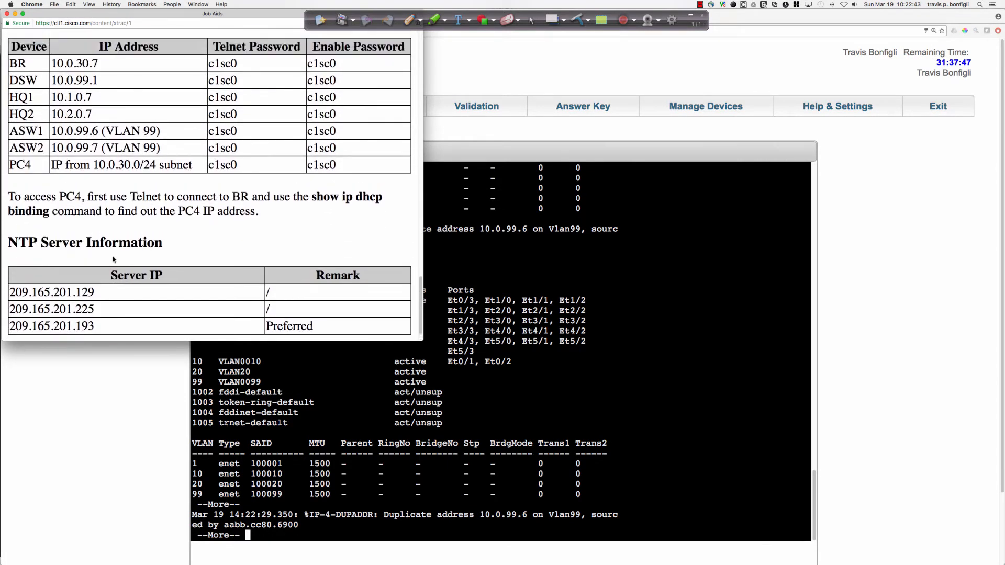
scroll(113, 259, "down", 2)
scroll(114, 260, "up", 7)
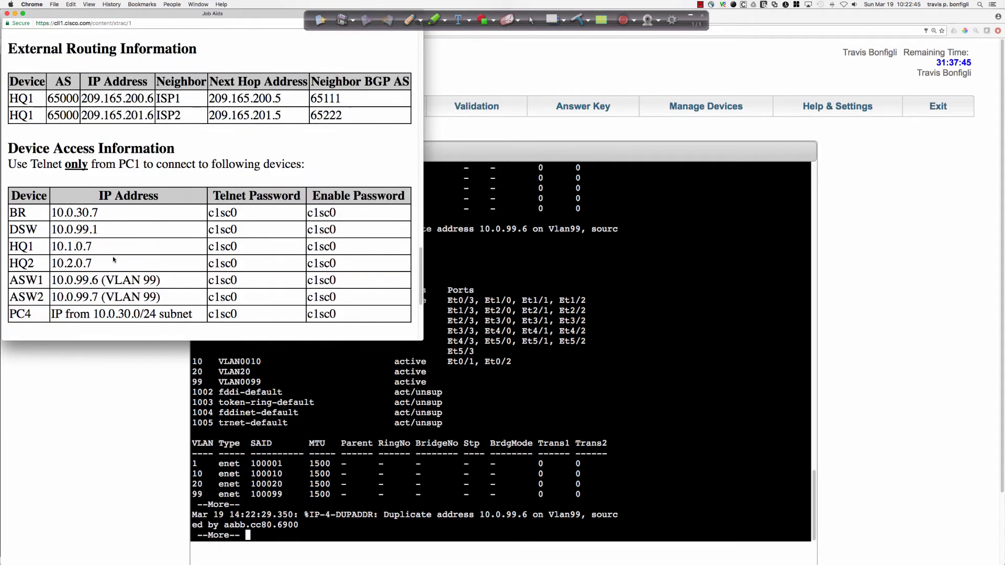
Return to the ASW2 console, quit the paused VLAN listing and delete VLAN 10.
left_click(667, 392)
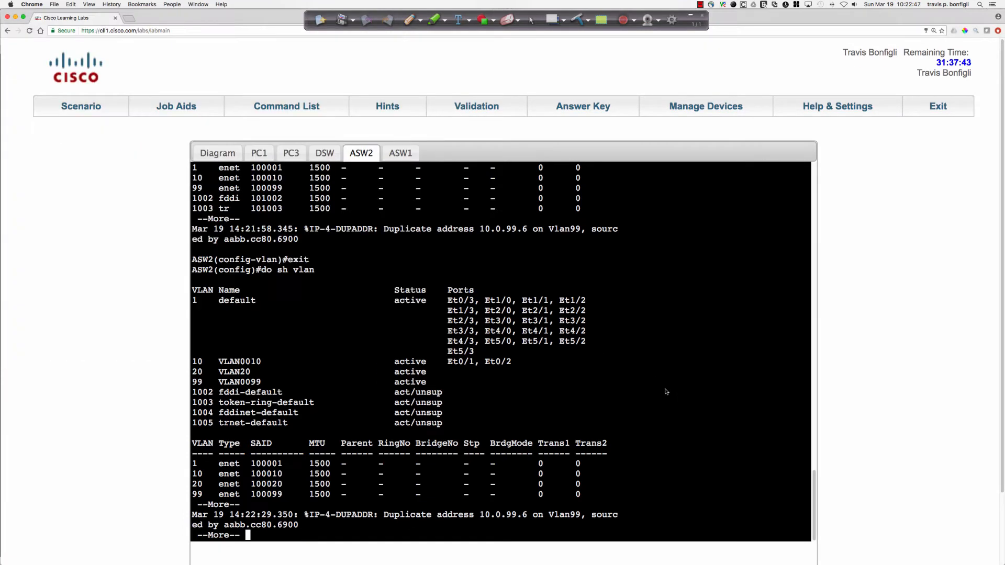
scroll(666, 392, "down", 3)
key("q")
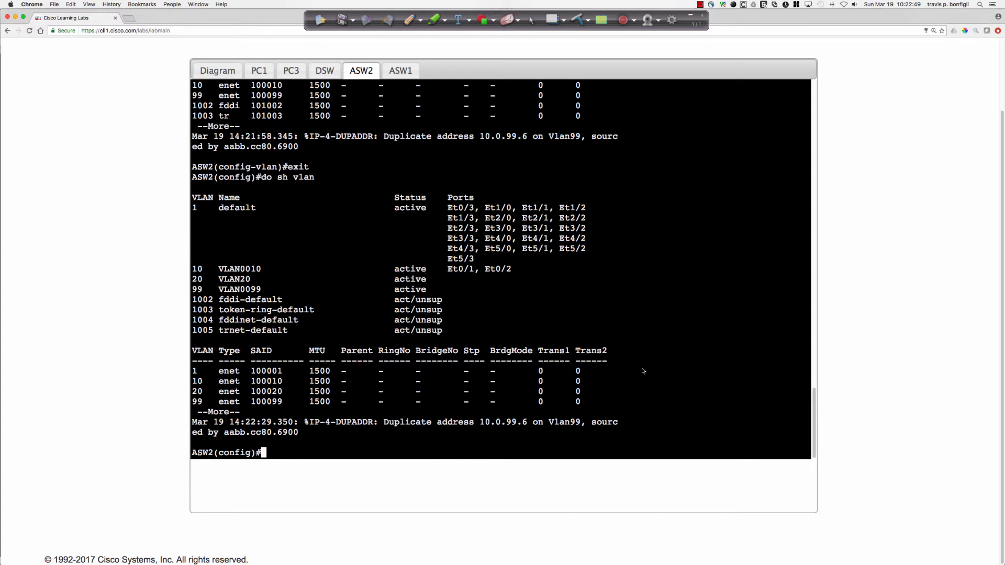
type("no vlan 10")
key("Return")
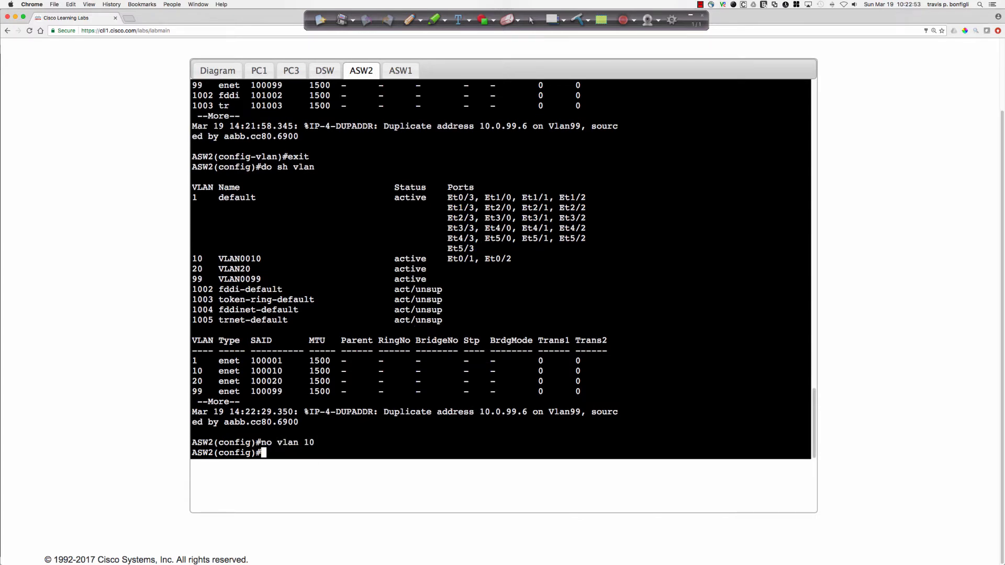
Enter configuration for interface range e0/1-2 on ASW2 and set both ports up with "switchport host".
type("int ra e0/1-2")
key("Return")
type("sw")
key("Tab")
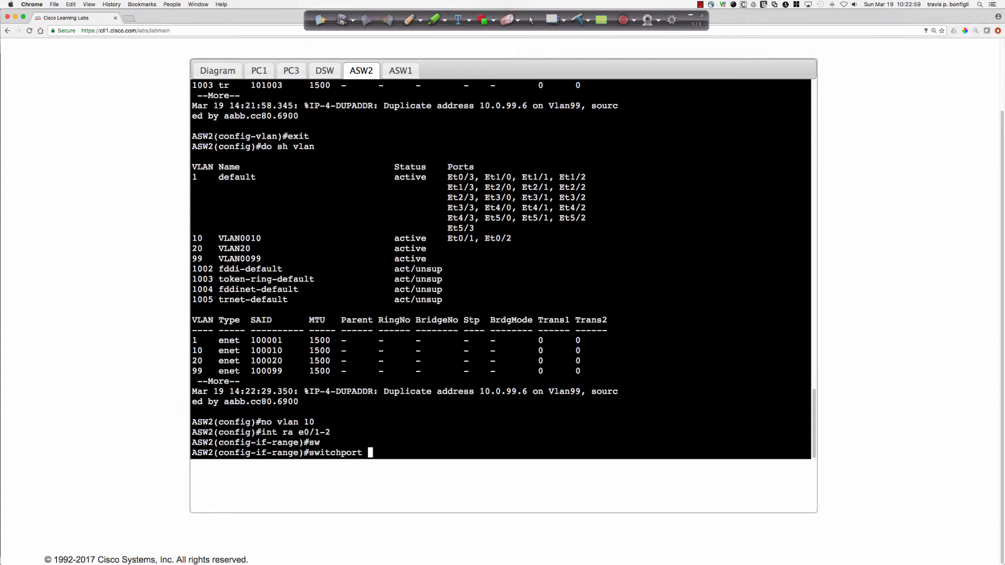
type("host")
key("Tab")
key("Return")
Assign the e0/1-2 interface range on ASW2 to access VLAN 20, reviewing the output of "switchport host" before committing.
type("sw")
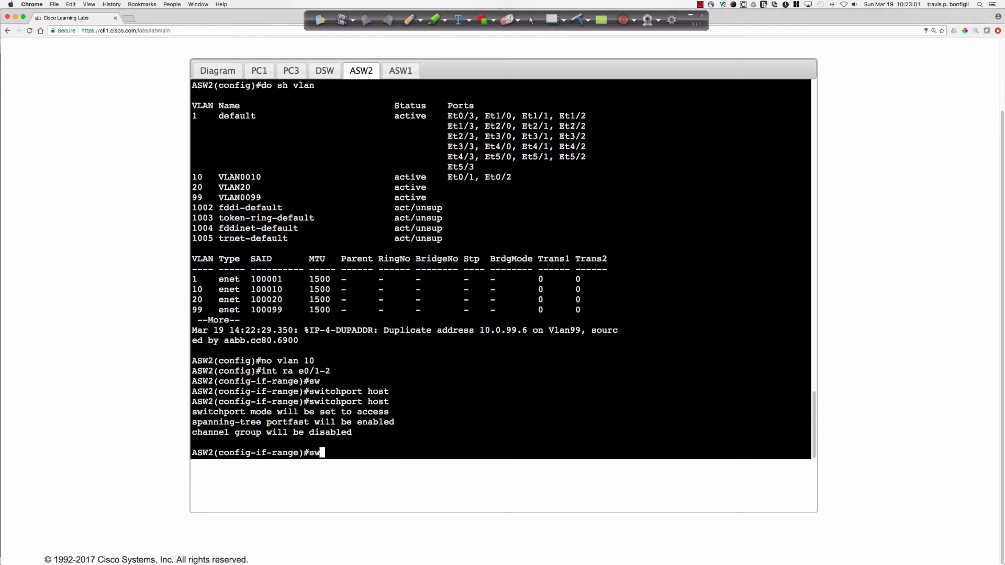
key("Tab")
type("access vlan ")
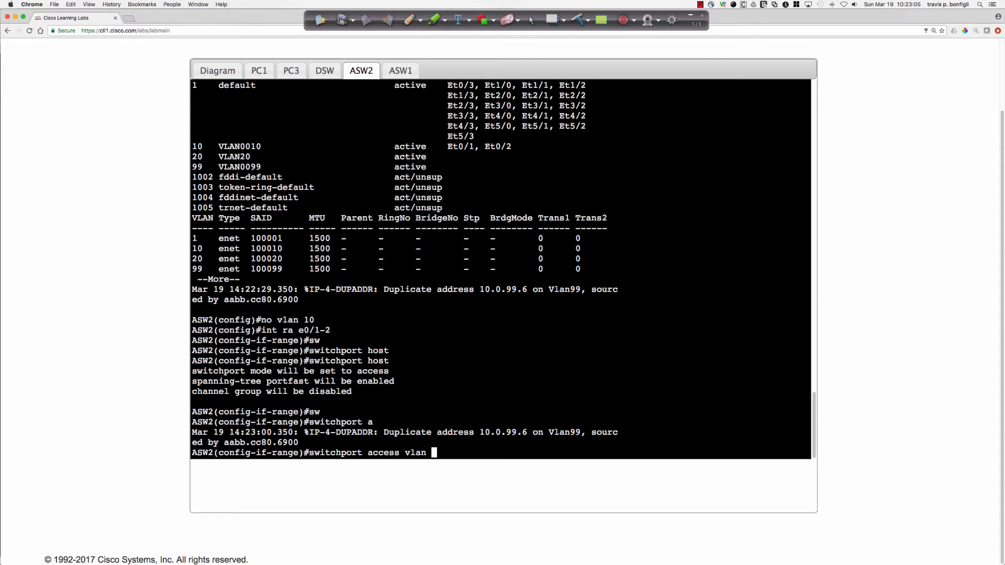
type("20")
left_click_drag(378, 371, 234, 371)
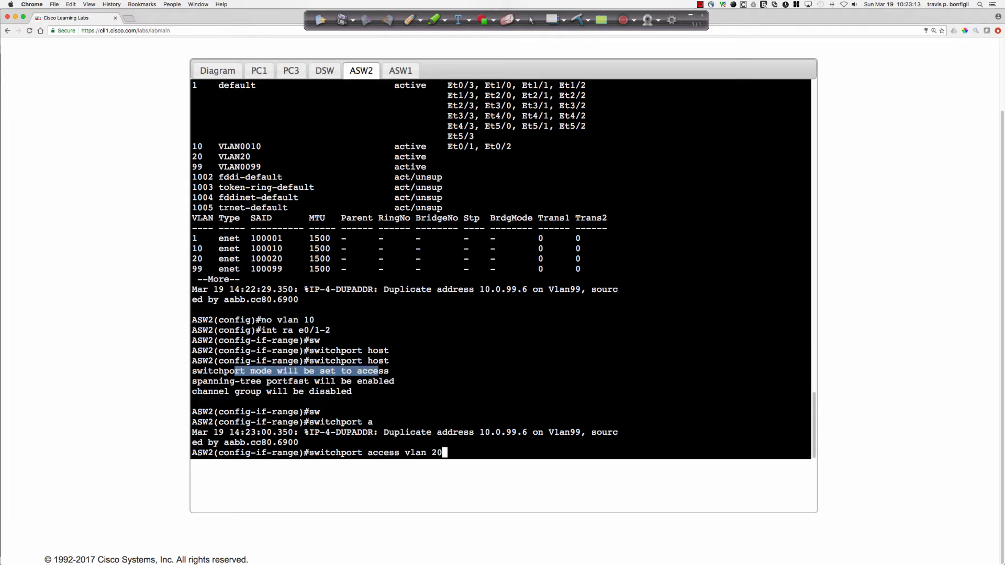
left_click_drag(399, 381, 213, 381)
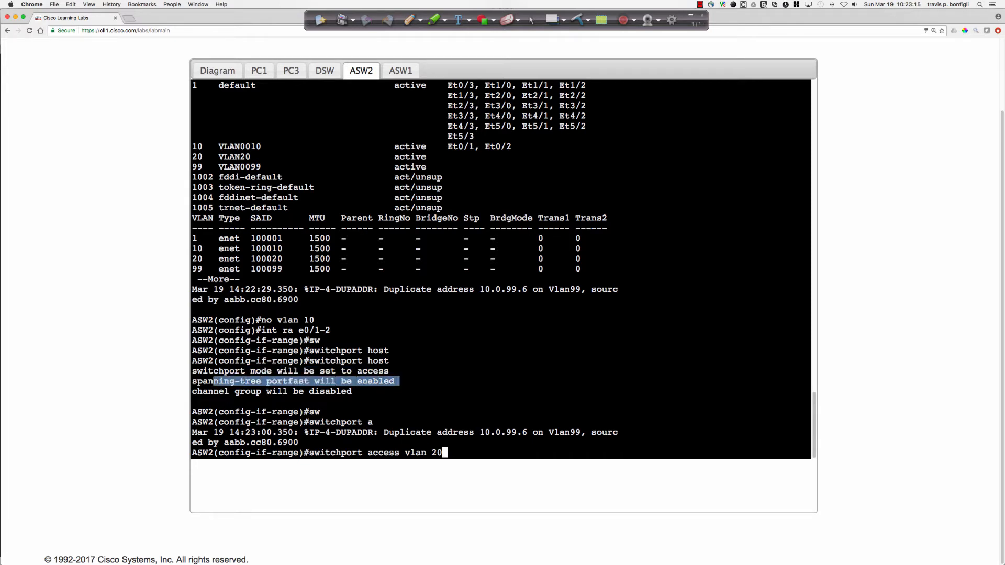
left_click_drag(353, 392, 229, 392)
left_click(516, 387)
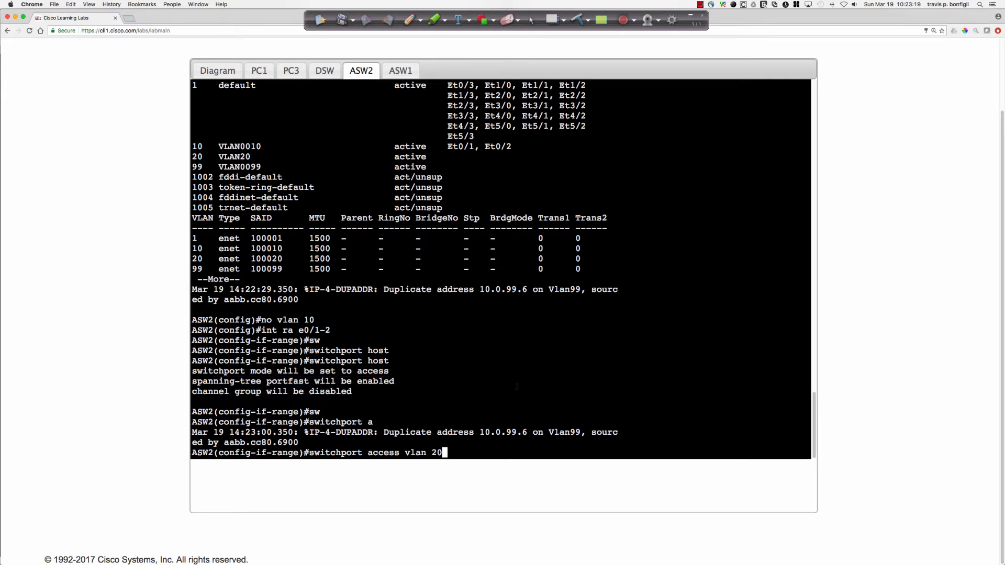
key("Return")
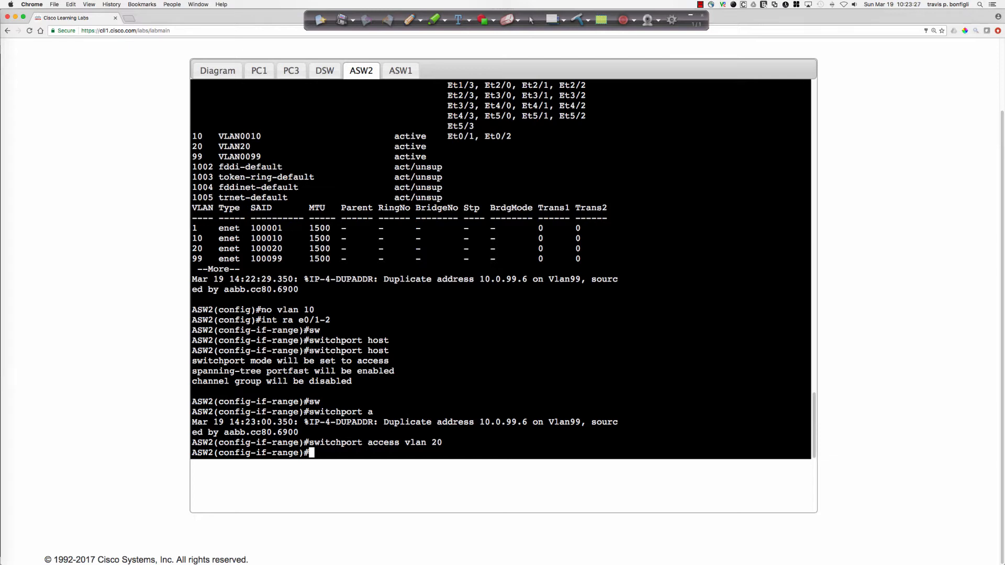
Display the running configuration of interfaces e0/1 and e0/2 on ASW2 to check their access settings.
type("do sh run int ")
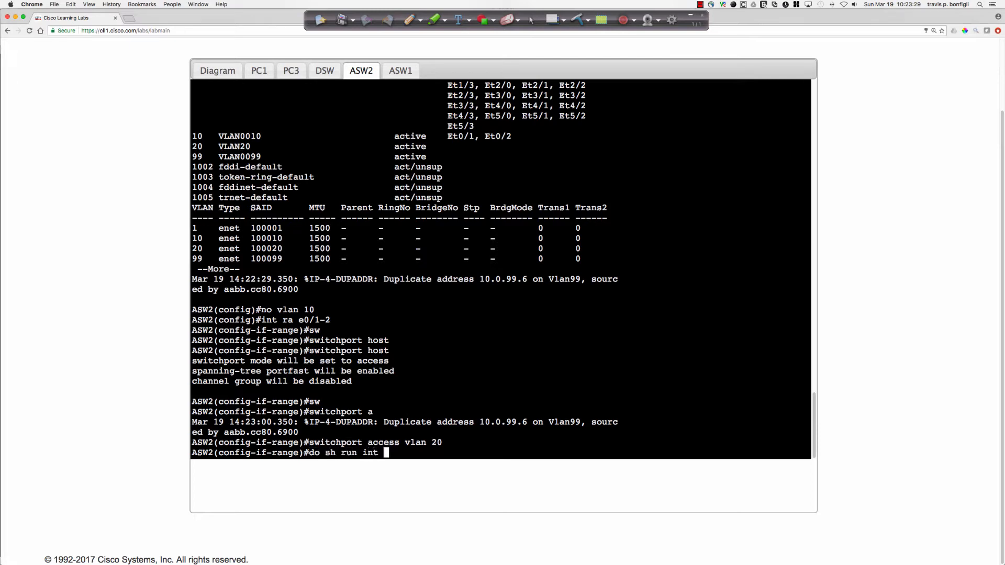
type("e0/1")
key("Return")
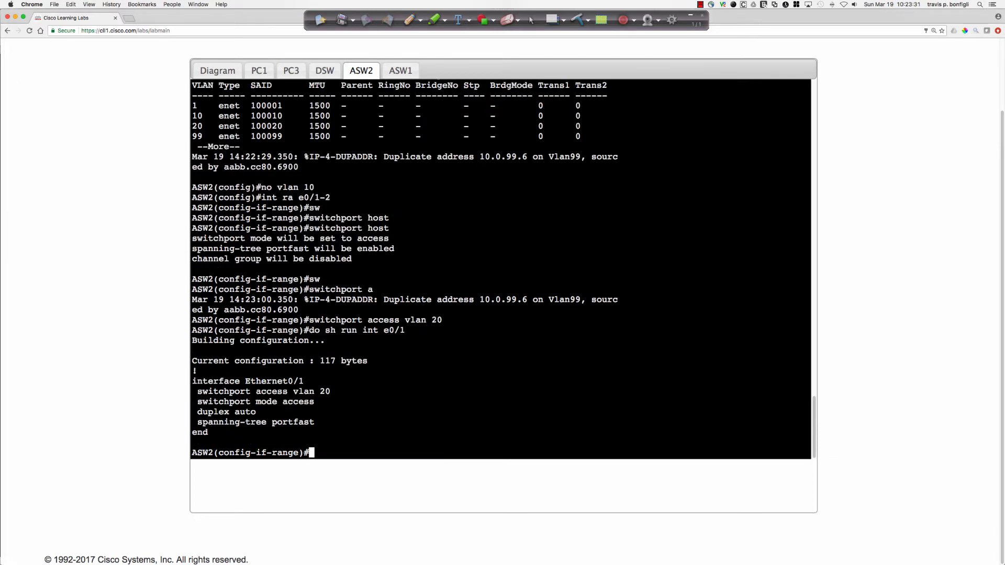
key("Up")
key("Up")
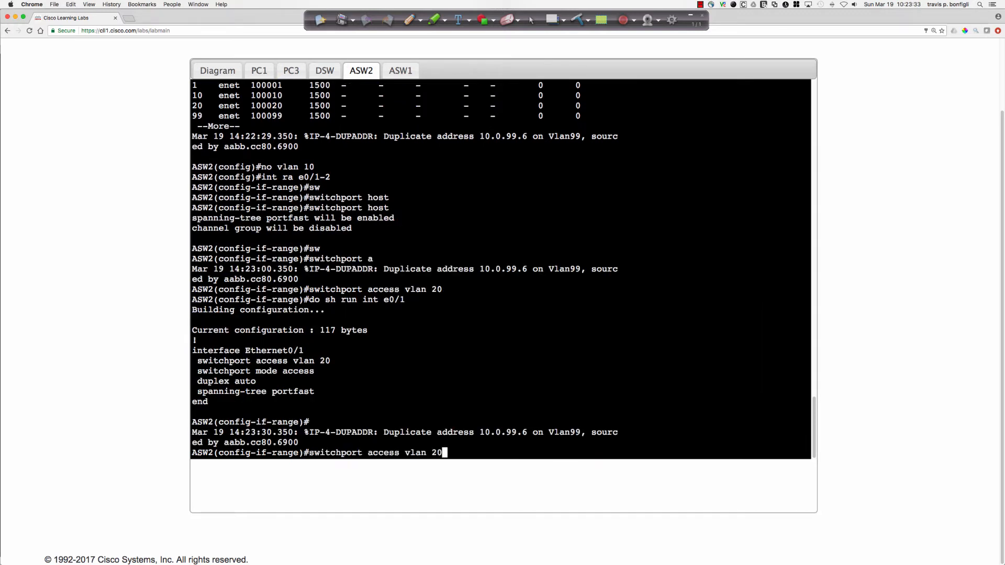
key("Up")
key("BackSpace")
type("2")
key("Return")
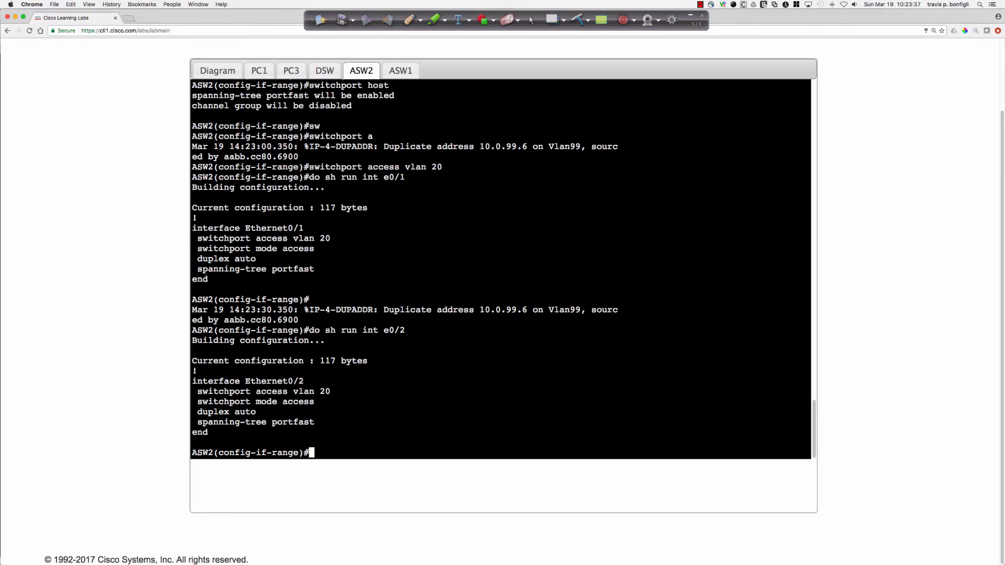
Check the duplicate address message for Vlan99, and look up ASW2's assigned VLAN 99 address in the Job Aids.
left_click_drag(479, 310, 527, 310)
left_click(155, 164)
scroll(155, 164, "up", 3)
left_click(163, 108)
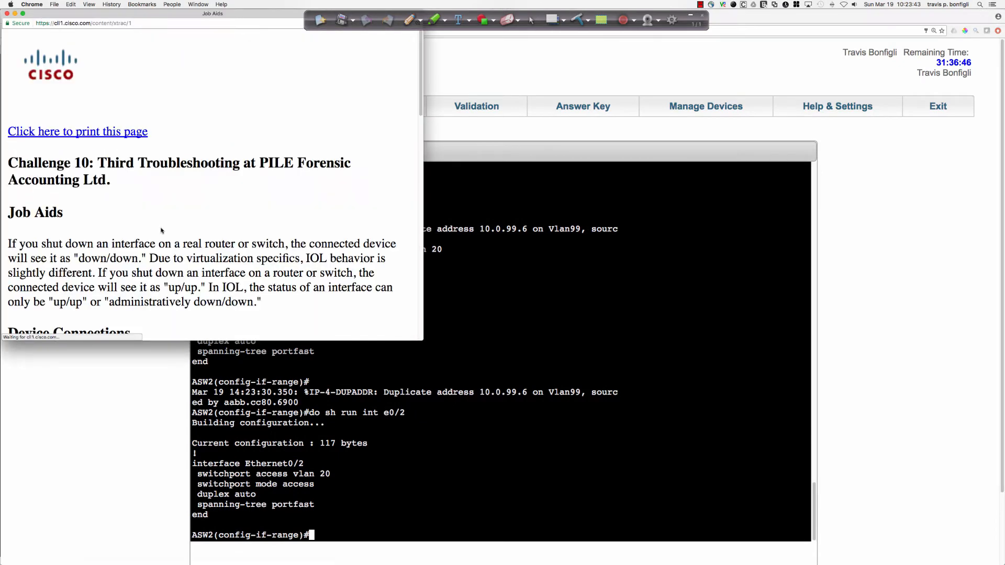
scroll(161, 228, "down", 15)
scroll(157, 220, "up", 1)
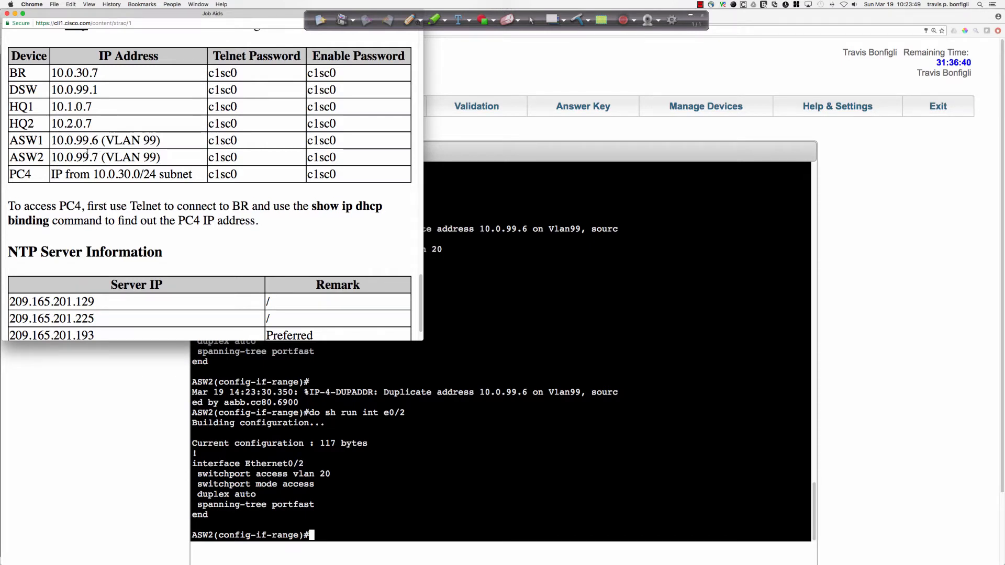
left_click_drag(51, 158, 99, 158)
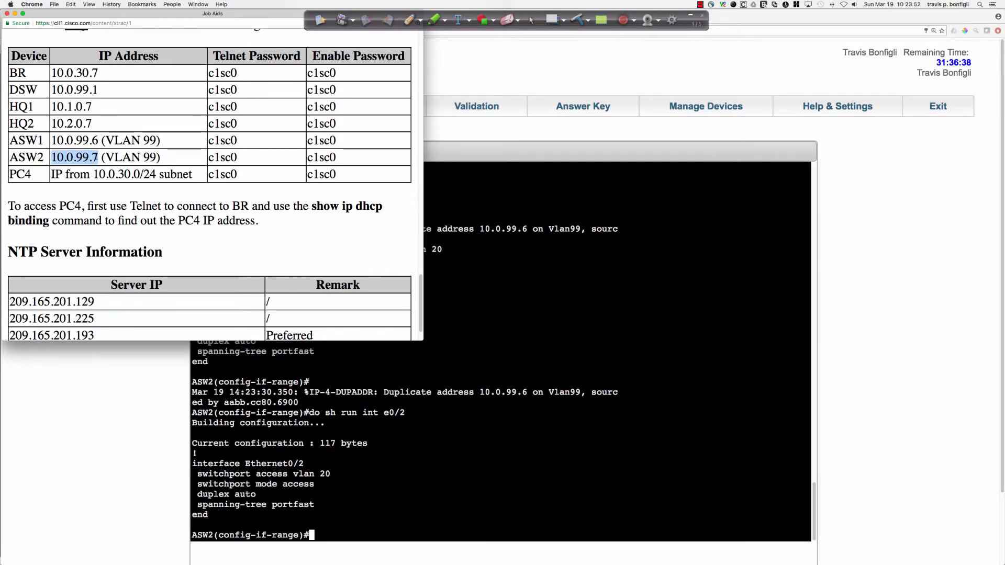
Return to the ASW2 console and display the running configuration of interface VLAN 99.
left_click(542, 350)
scroll(542, 349, "down", 3)
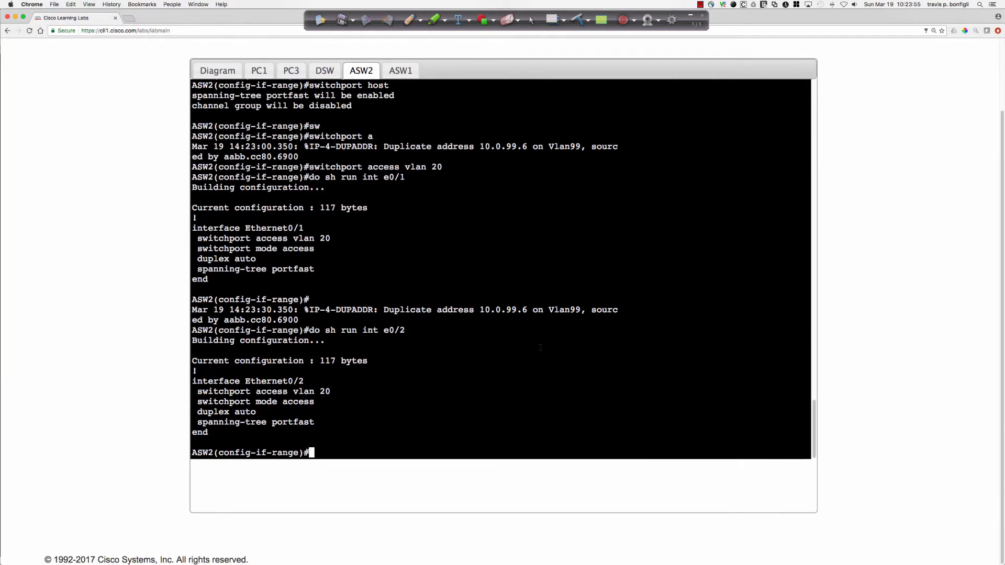
scroll(541, 348, "up", 1)
type("do sh run int vlan 99")
key("Return")
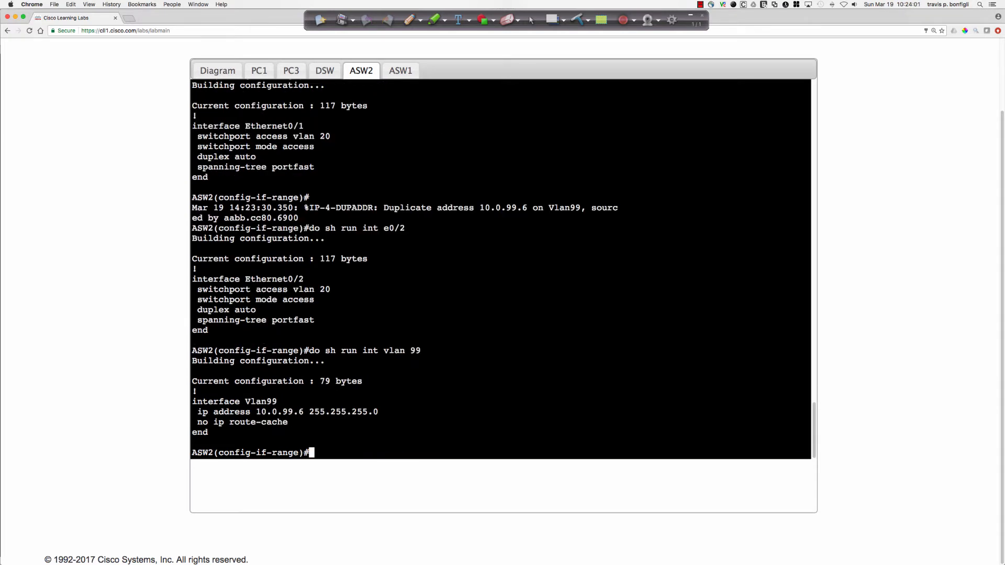
Set the IP address of interface VLAN 99 on ASW2 to 10.0.99.7 with mask 255.255.255.0.
type("int vlan 99")
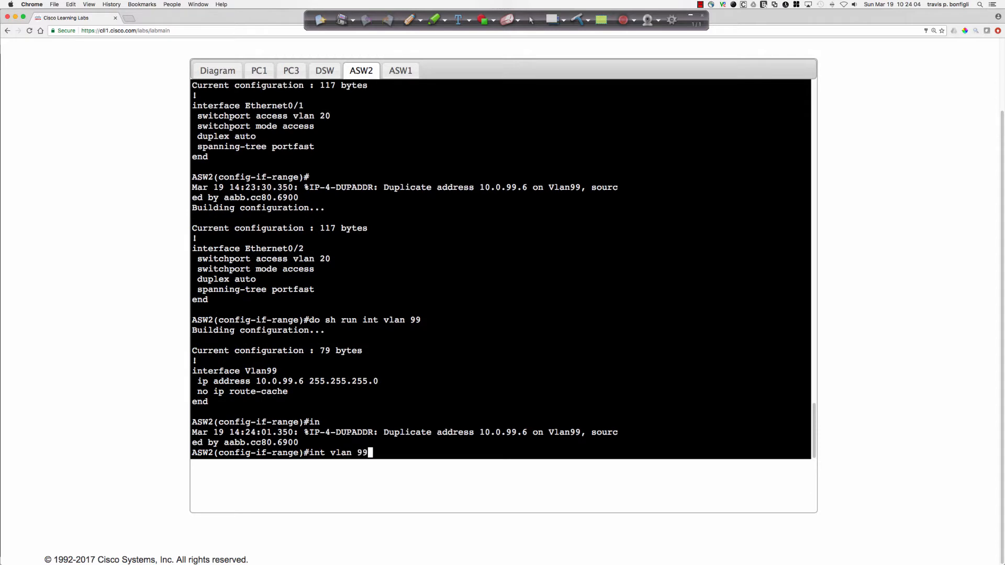
key("Return")
type("ip a")
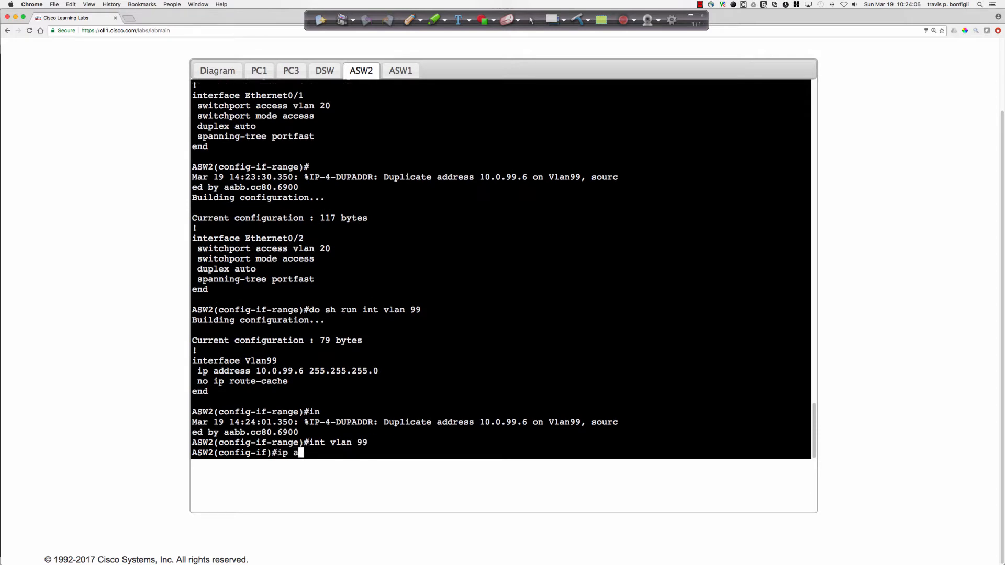
type("dd 10.0.99.7")
type(" 255.255.255.")
type("0")
key("Return")
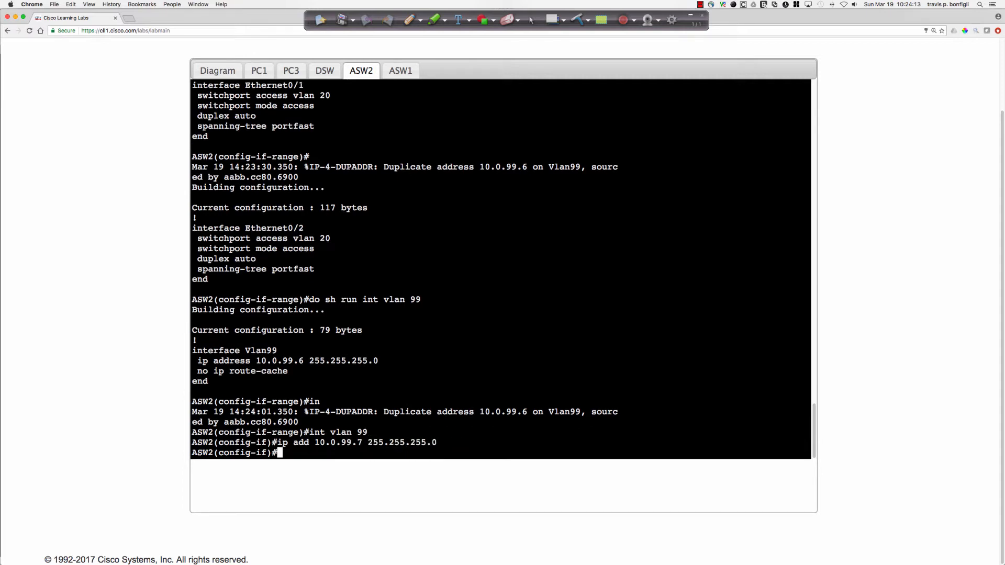
Save ASW2's configuration to memory with "do wri mem", confirming the overwrite of the previous NVRAM configuration.
type("do wri mem")
key("Return")
key("Return")
key("Return")
key("Return")
key("Return")
key("Return")
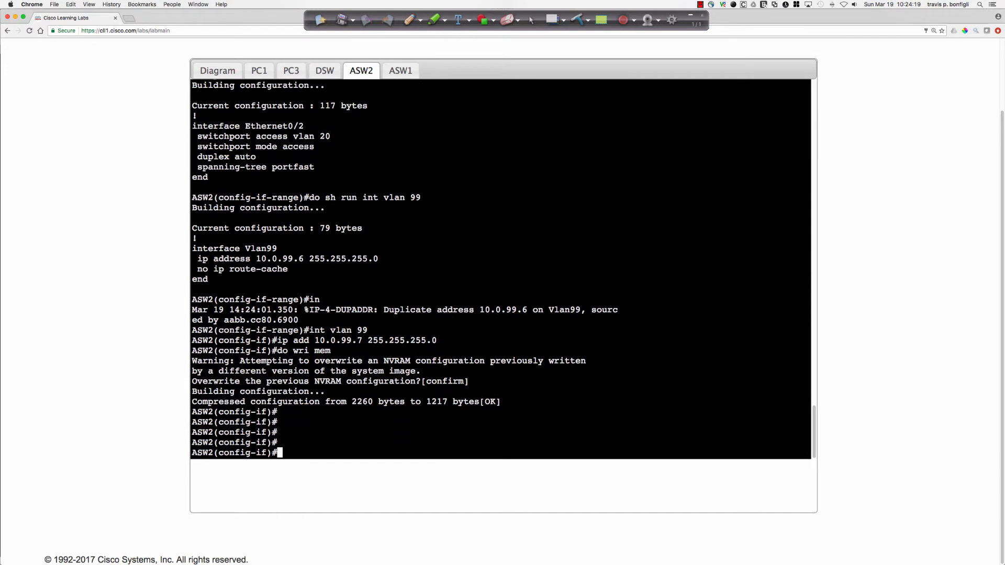
key("Return")
key("Return")
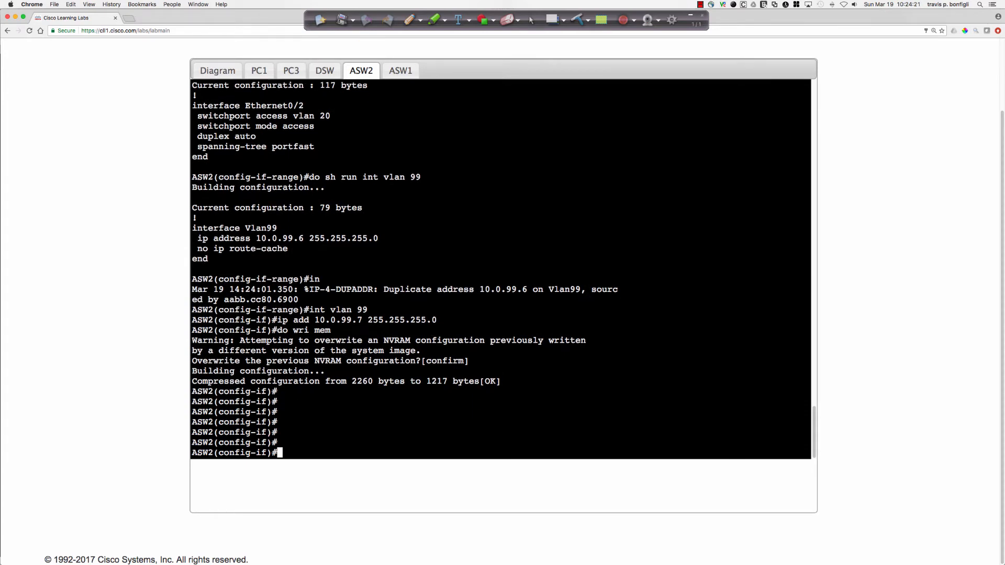
List ASW2's interface addresses with "do sh ip int bri" and test connectivity by pinging 10.0.99.6.
type("do sh ip int bri")
key("Return")
key("space")
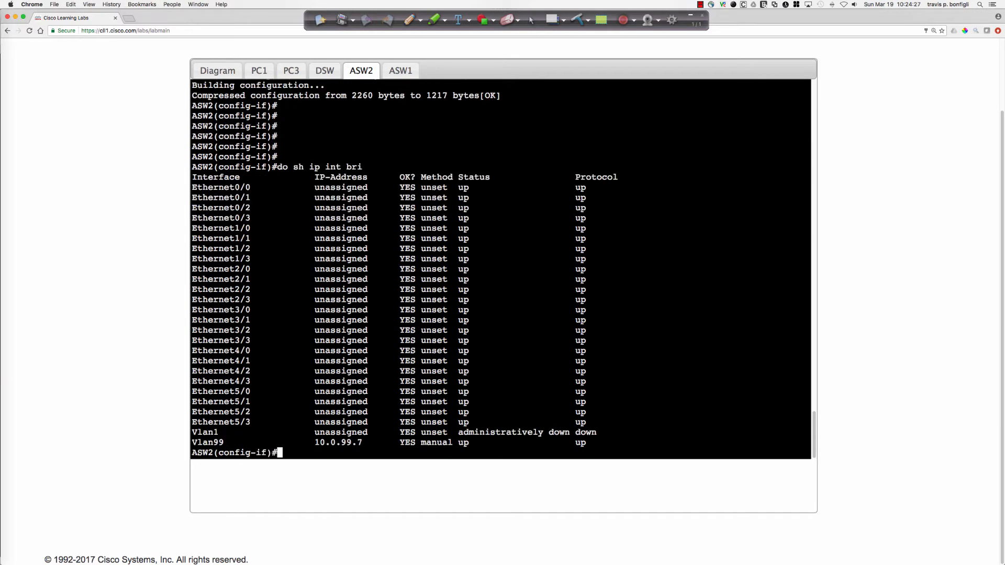
type("do pi")
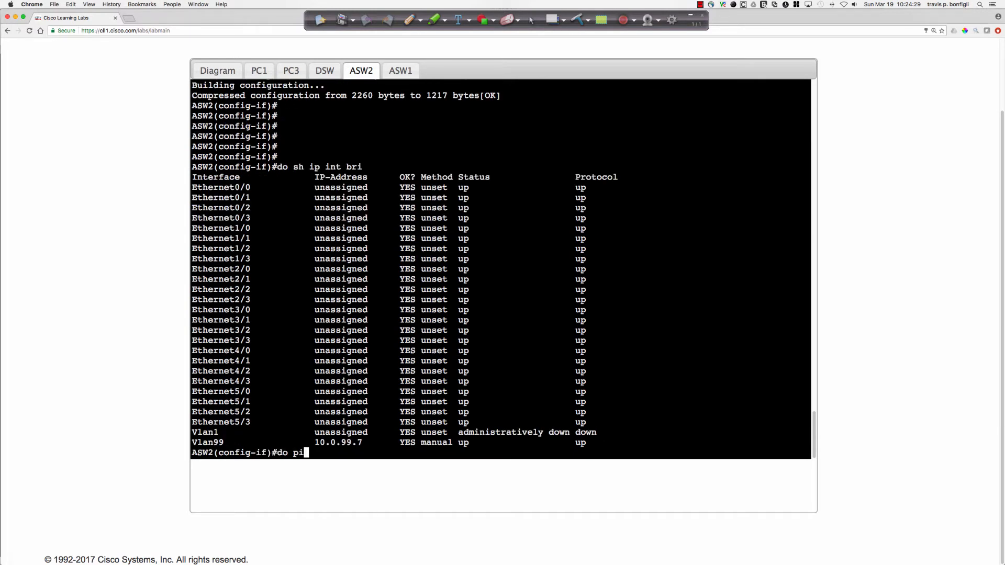
type("ng 10.0.99.6")
key("Return")
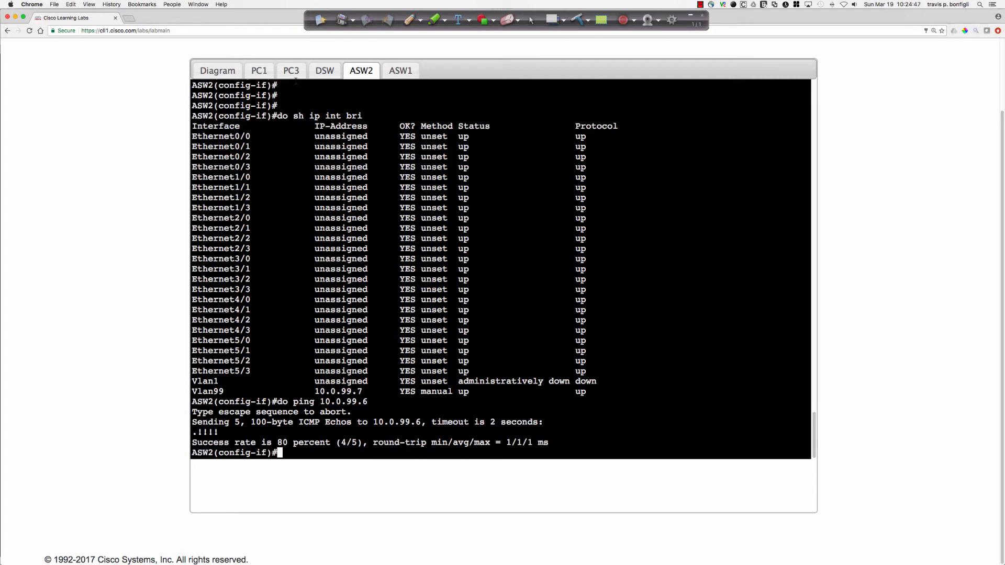
Return to the PC3 console, list its interface addresses with "sh ip int bri" and ping the gateway 10.0.20.1.
left_click(292, 71)
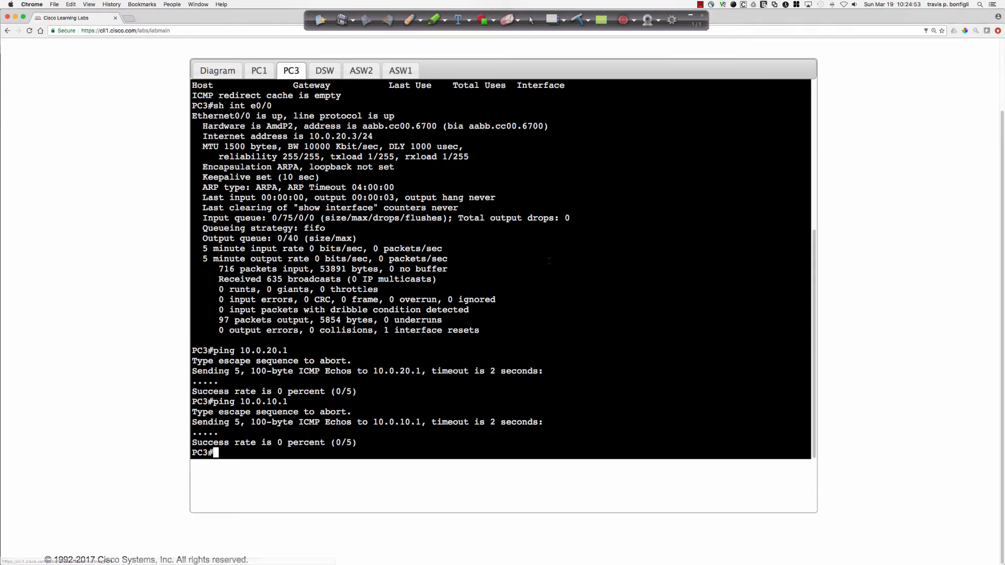
key("Return")
key("Return")
type("sh ip int bri")
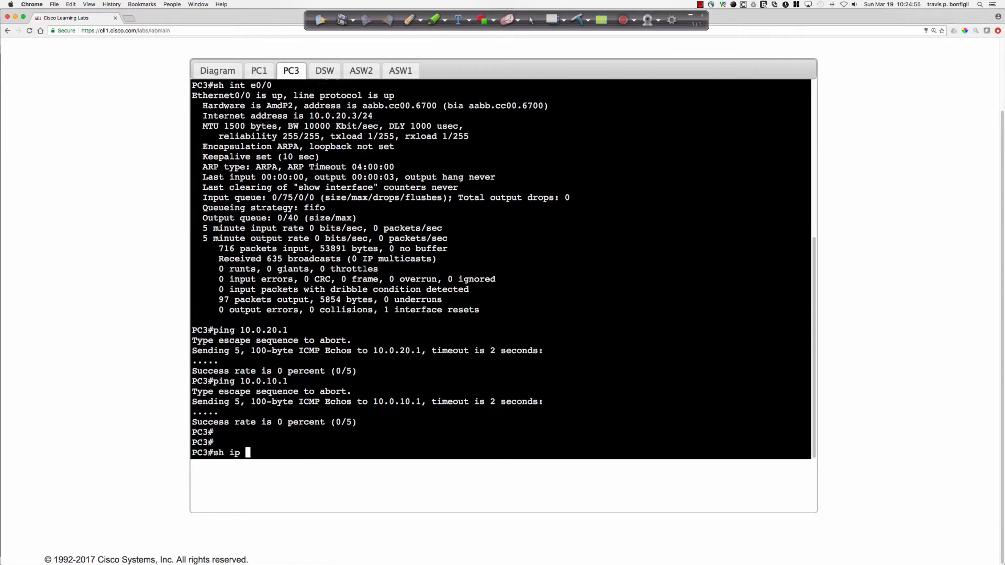
key("Return")
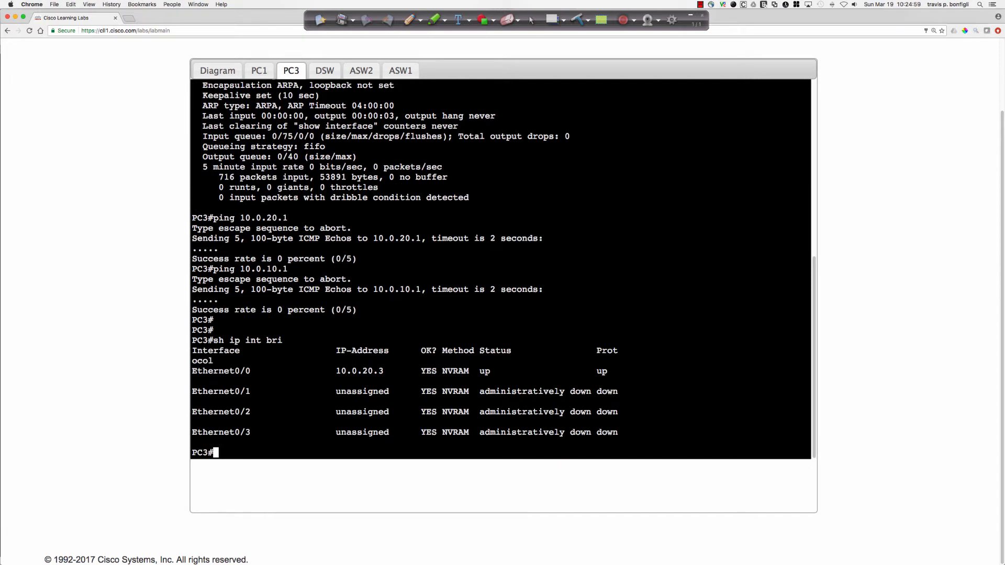
type("ping 10.0.20.1")
key("Return")
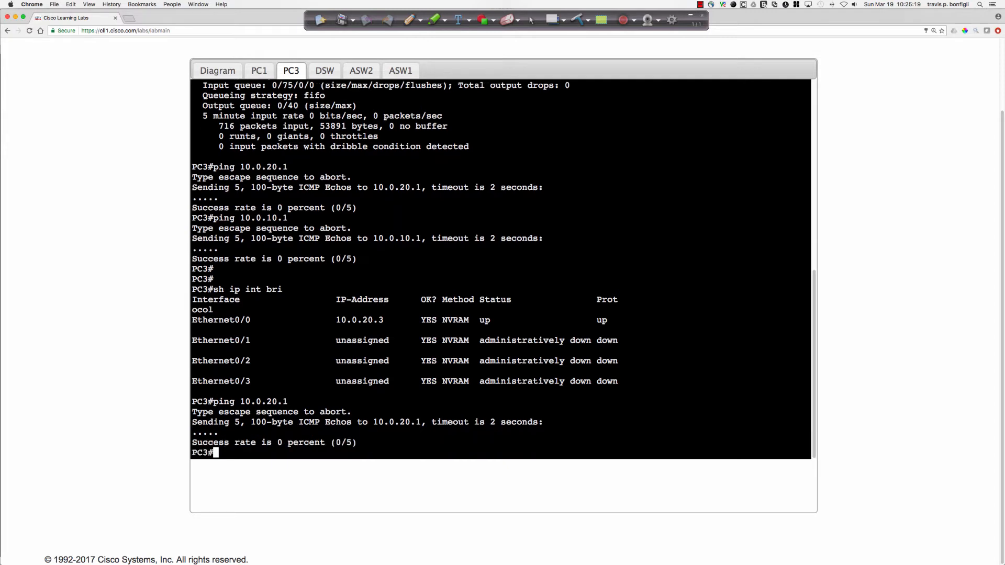
Restart interface e0/0 on PC3 from configuration mode by shutting it down and bringing it up again.
type("conf t")
key("Return")
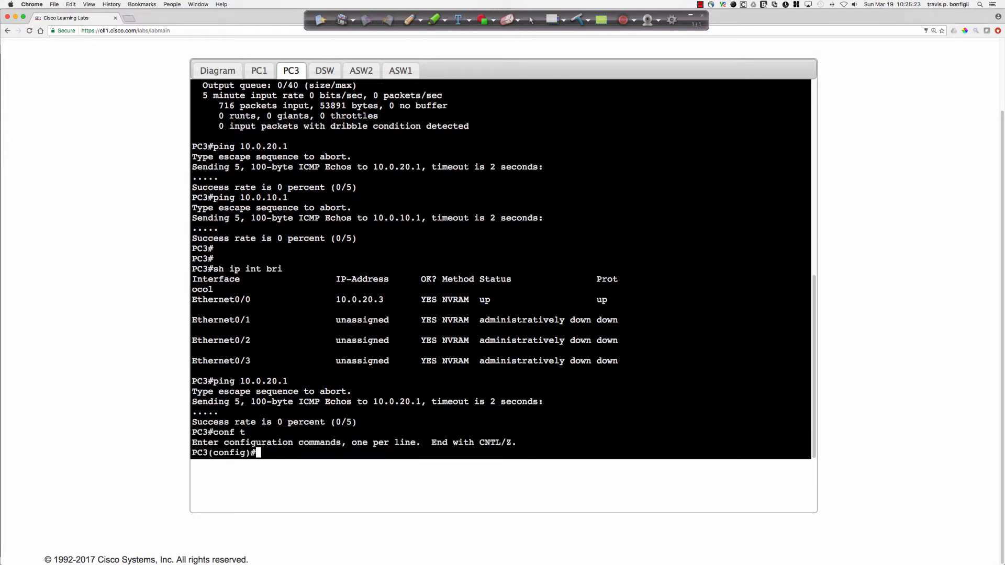
type("int e0/0")
key("Return")
type("shut")
key("Return")
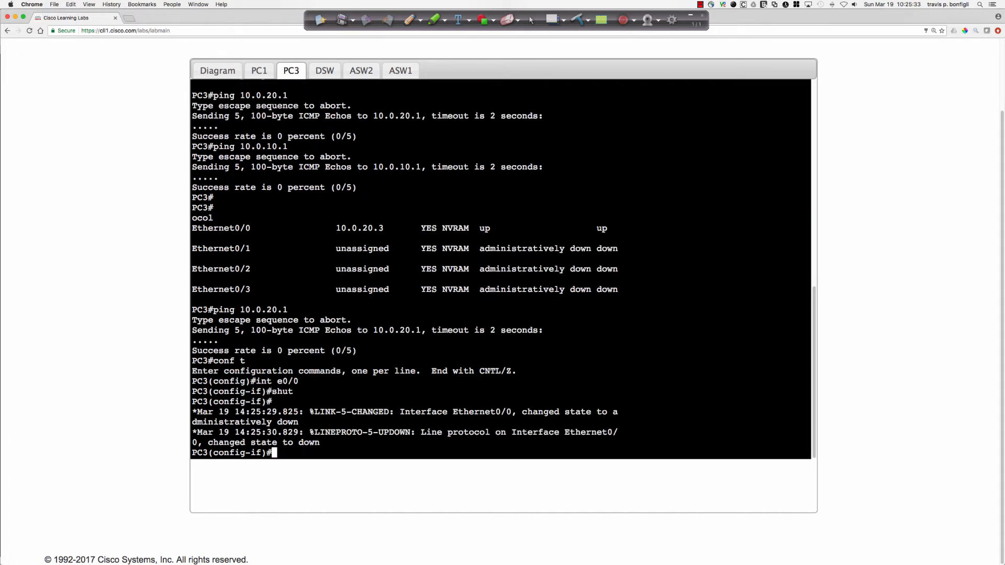
key("Up")
key("Left")
key("Left")
key("Left")
key("Left")
type("no")
key("Return")
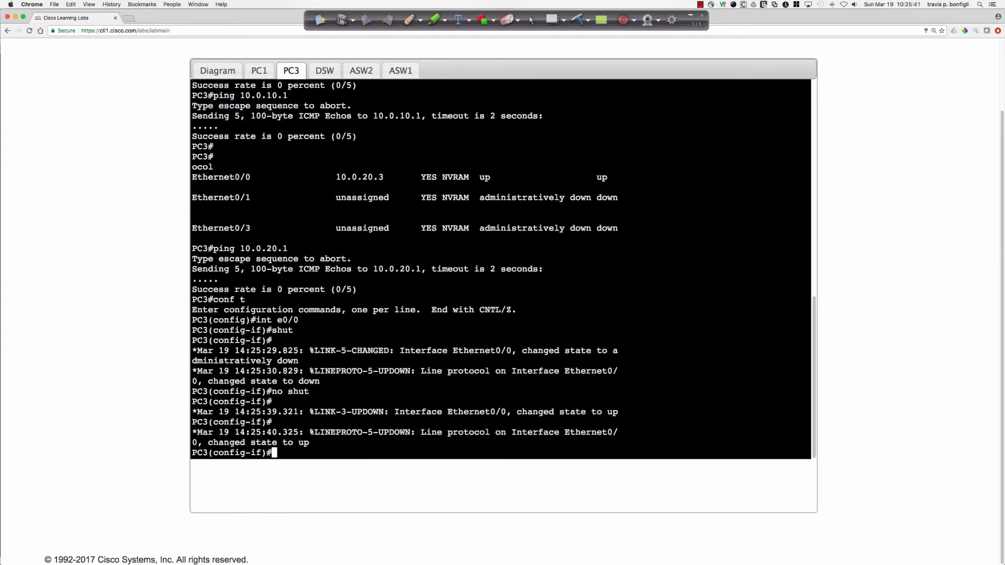
List PC3's interface addresses and status with "do sh ip int bri".
key("Return")
key("Return")
key("Return")
key("Return")
type("do sh i")
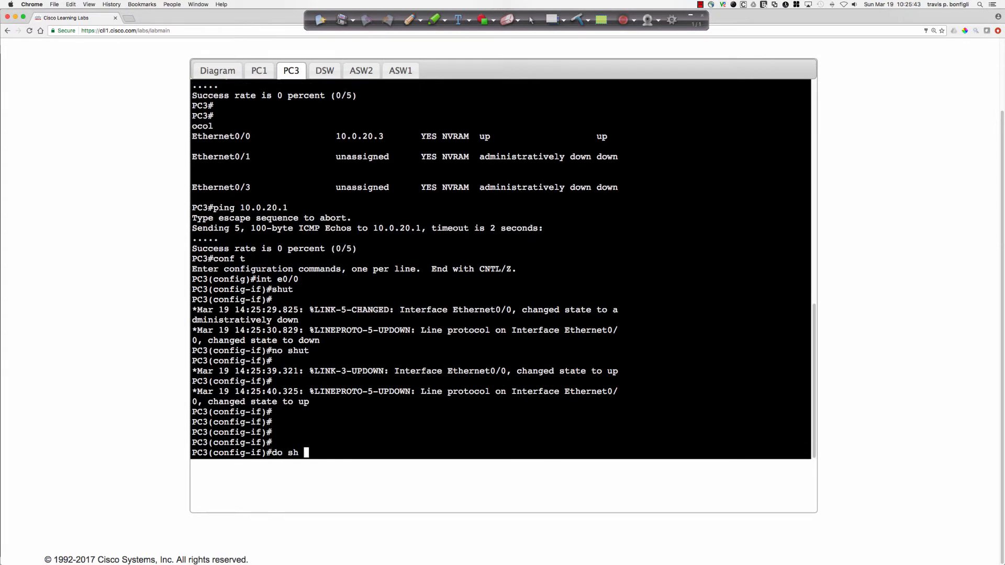
type("t bri")
key("Return")
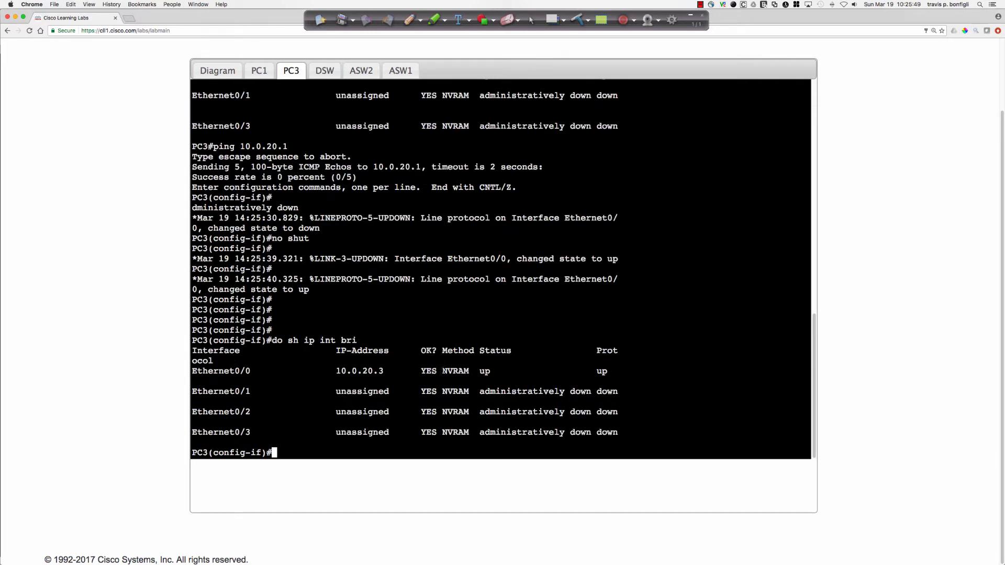
Display the running configuration of PC3's interface e0/0 and its IP routing information with "do sh ip route".
left_click_drag(442, 371, 469, 371)
left_click(668, 355)
type("do sh run int e0/0")
key("Return")
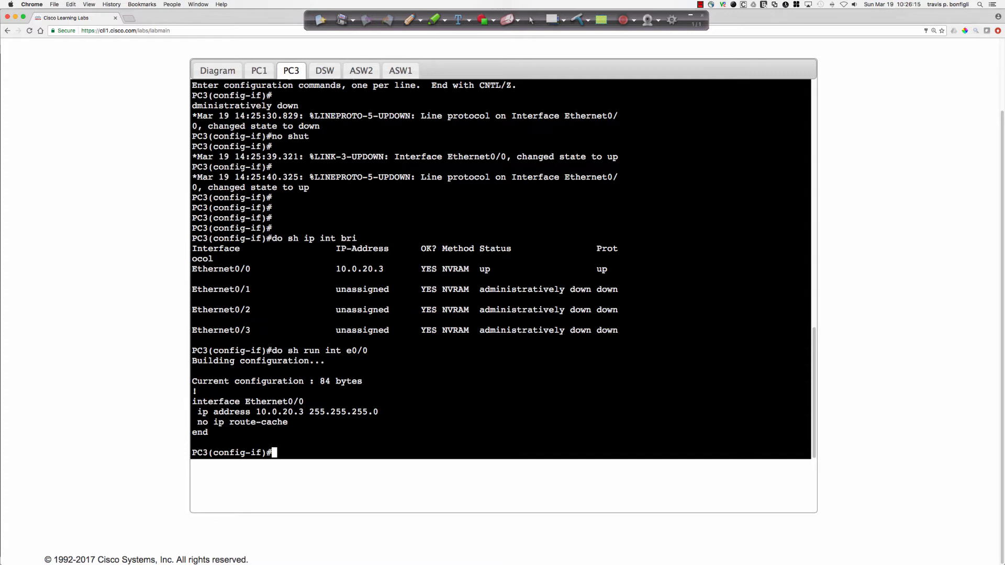
type("do sh ip route")
key("Return")
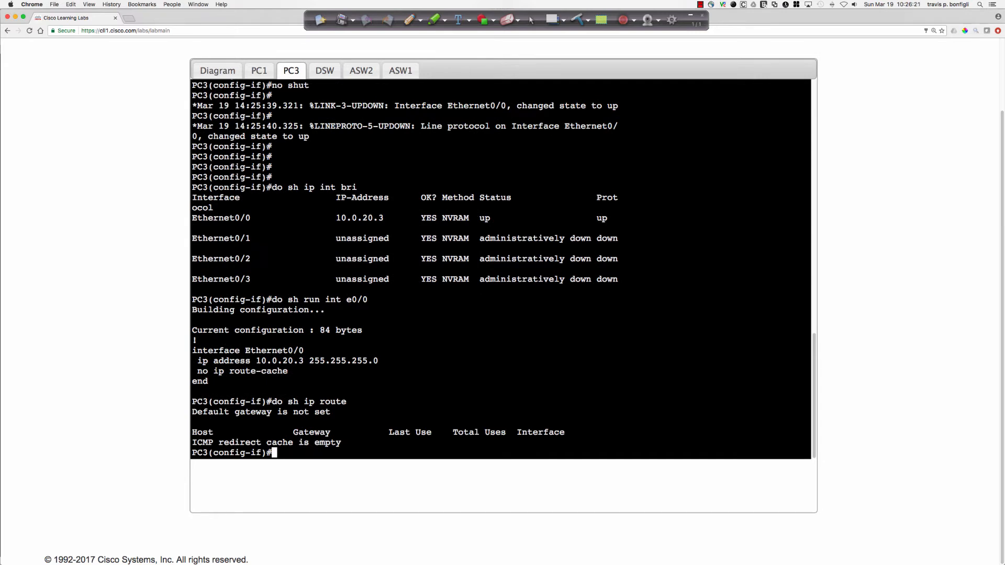
Remove the static IP address from interface e0/0 on PC3 and set it to obtain its address by DHCP.
type("int e0/0")
key("Return")
type("no ip add")
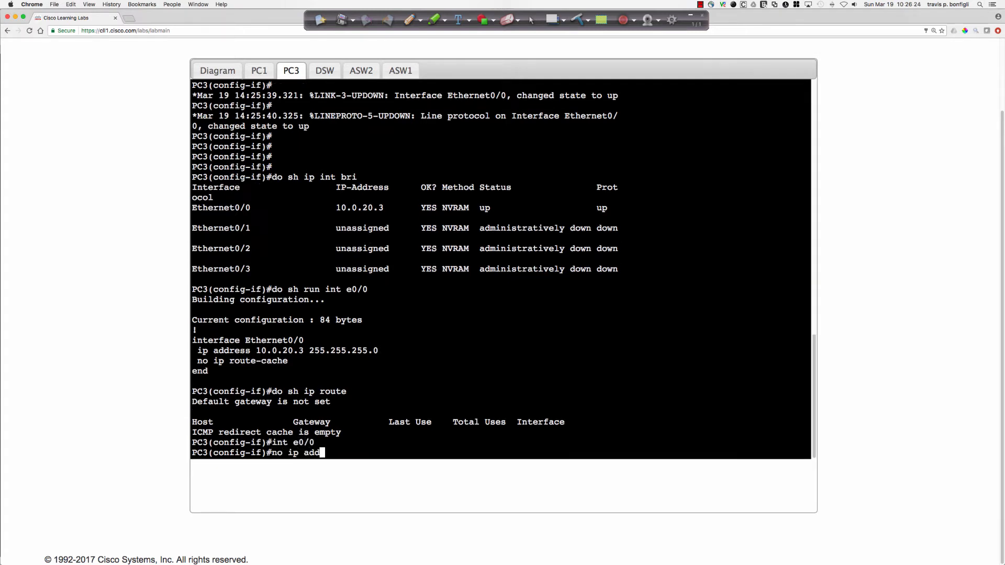
key("Return")
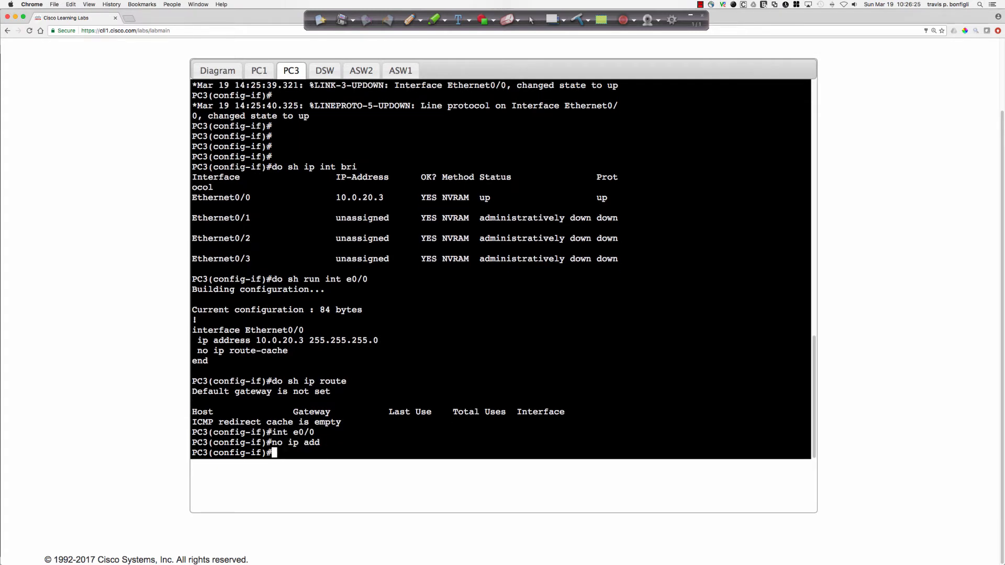
type("ip add dhcp")
key("Return")
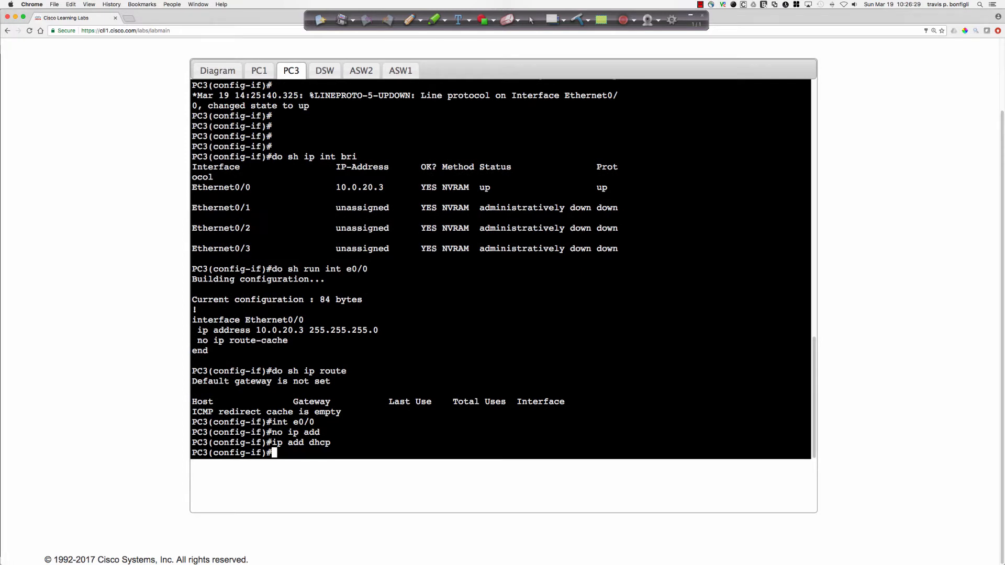
Enable IPv6 address autoconfiguration on PC3's interface e0/0 and list the IPv6 interfaces with "do sh ipv6 int bri".
type("ipv6 add aut")
key("Tab")
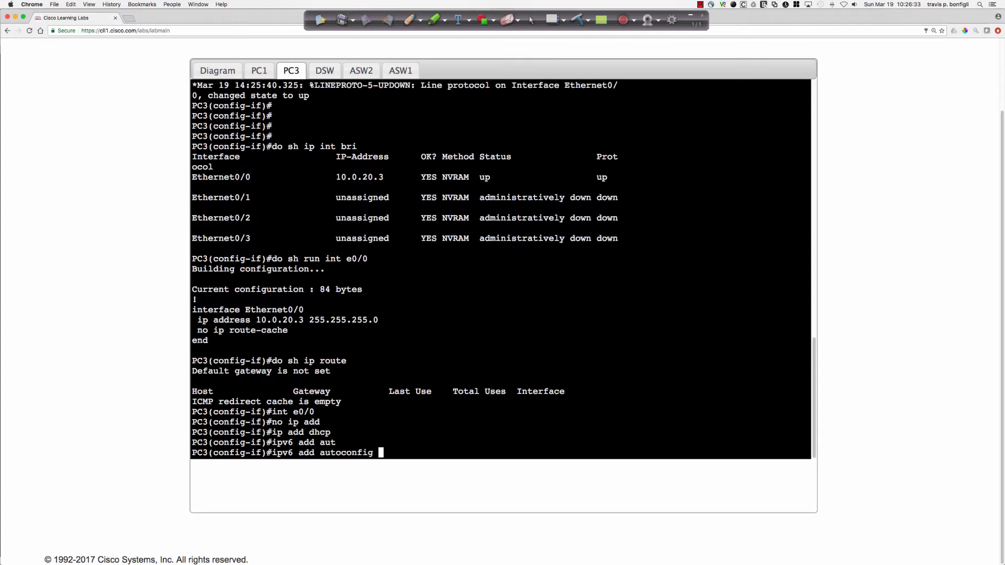
key("Return")
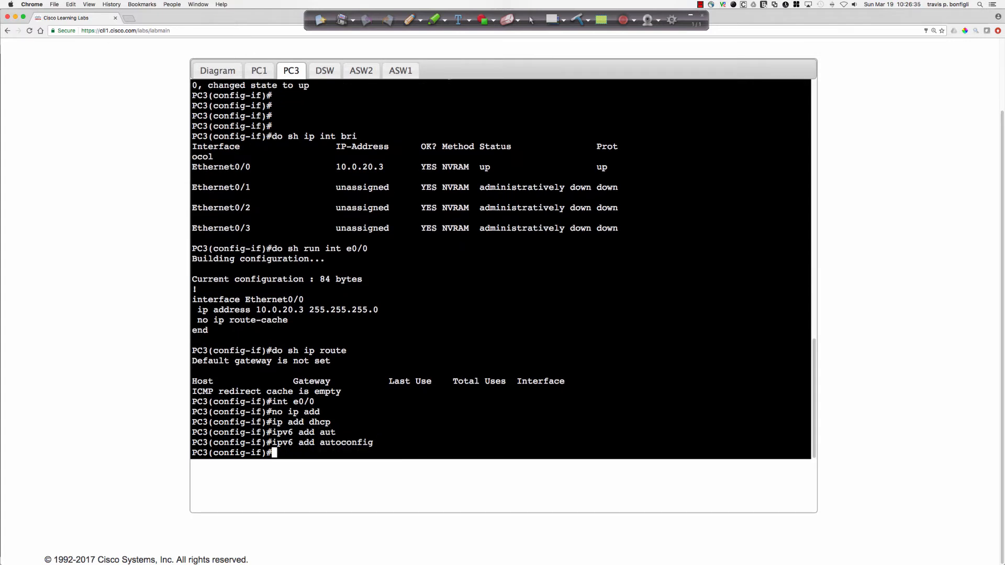
type("do sh ipv6 int bri")
key("Return")
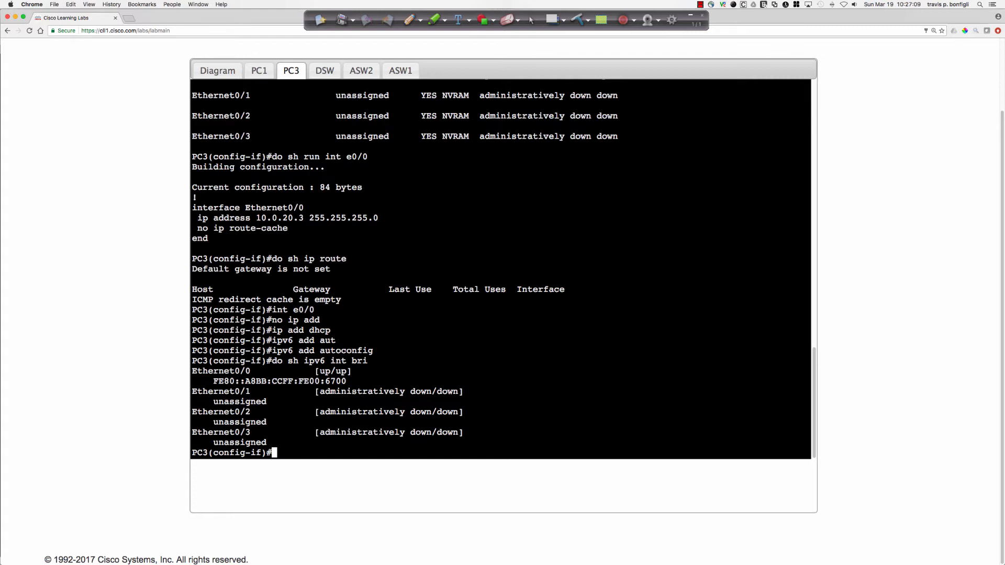
Shut down PC3's interface e0/0 and re-enable it with "no shut" to renew the DHCP request.
type("shut")
key("Return")
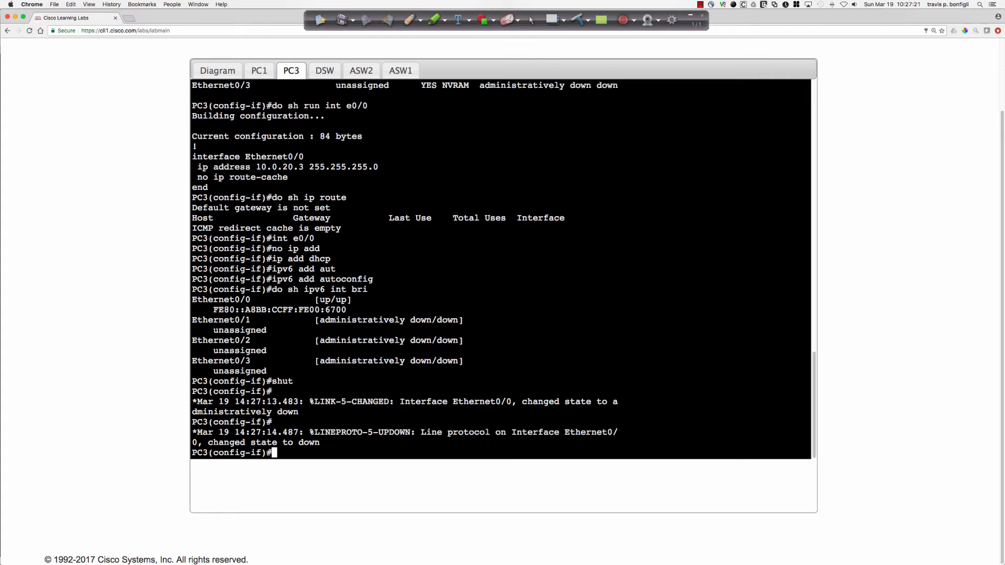
type("no shut")
key("Return")
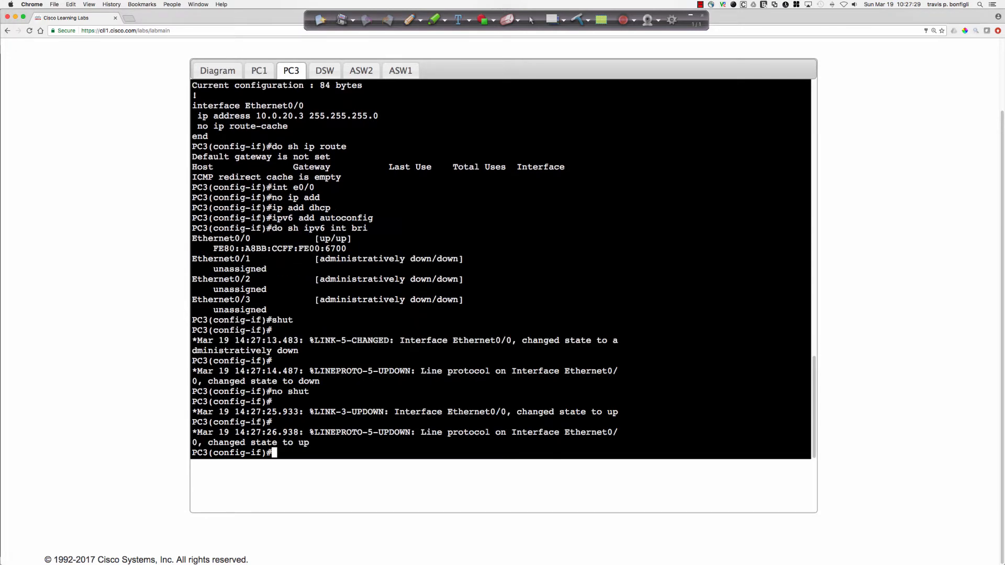
Check PC3's interface addresses with "do sh ip int bri" and display the running configuration of e0/0.
key("Return")
key("Return")
key("Return")
key("Return")
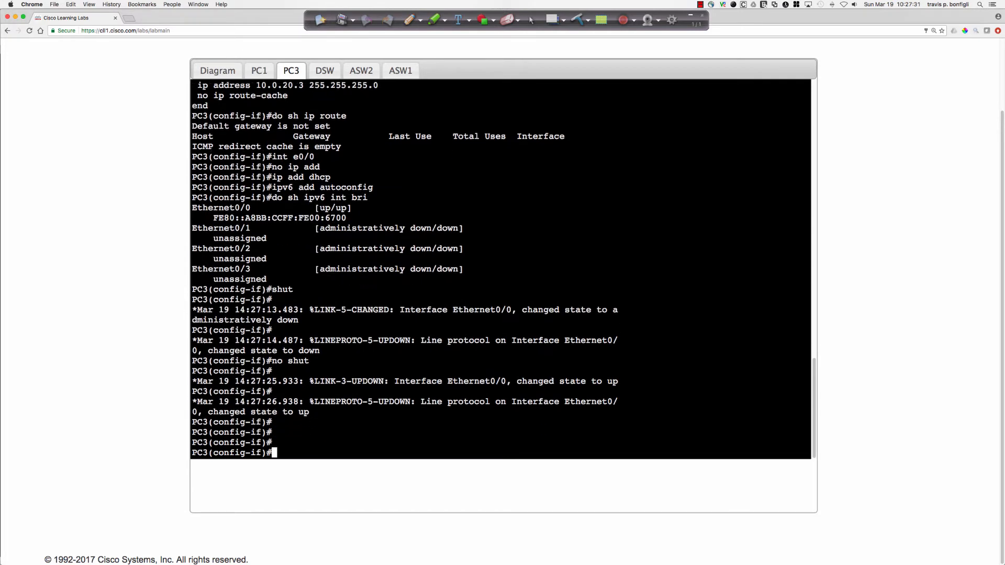
type("do sh ip int bri")
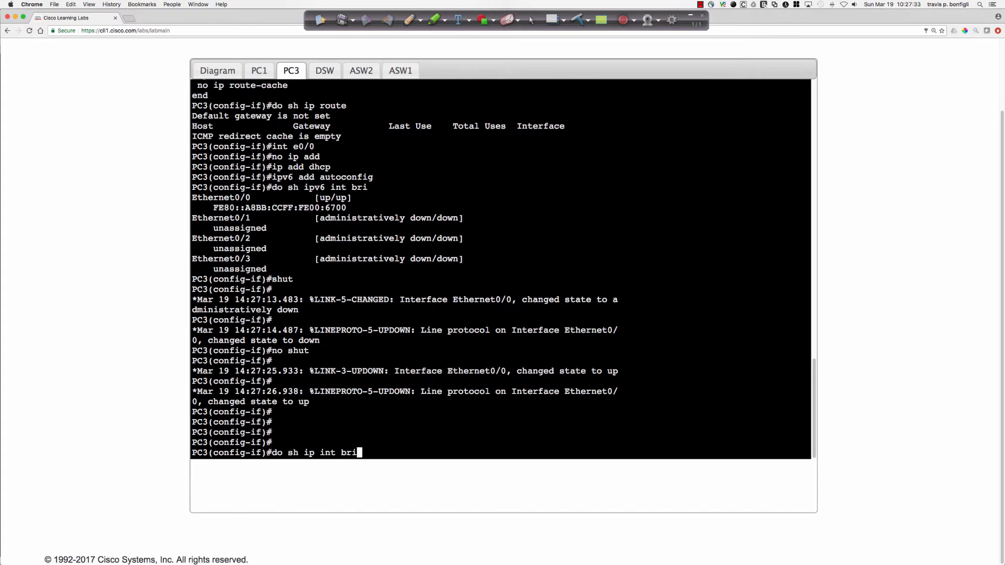
key("Return")
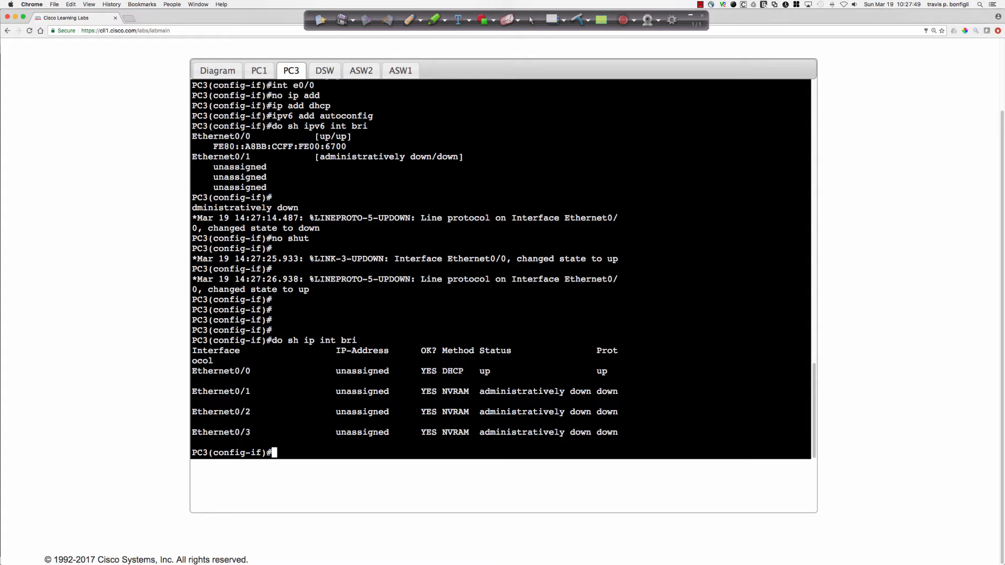
type("do sh run int e0/0")
key("Return")
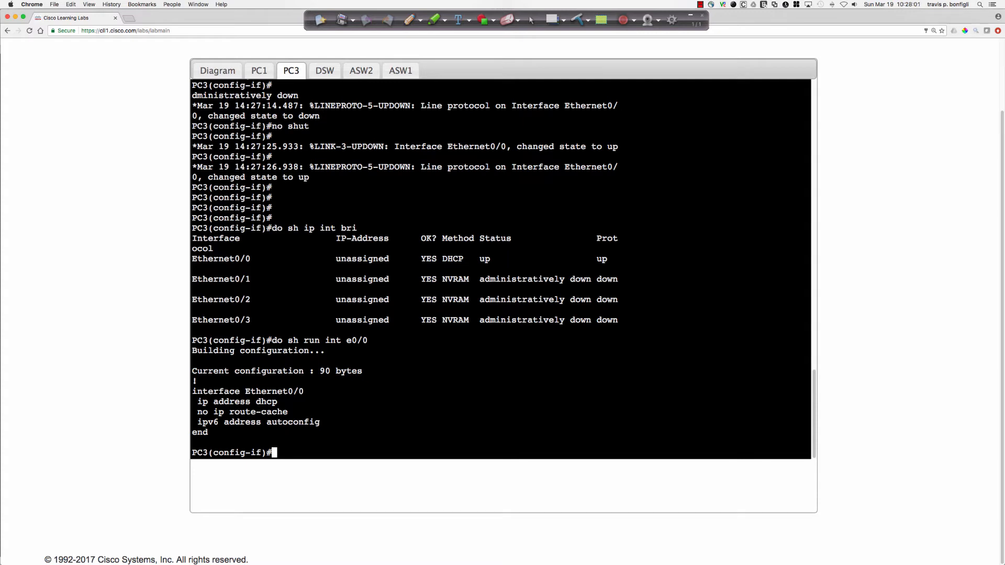
Switch to the DSW console and review the VLAN20POOL settings in the DHCP configuration.
left_click(324, 70)
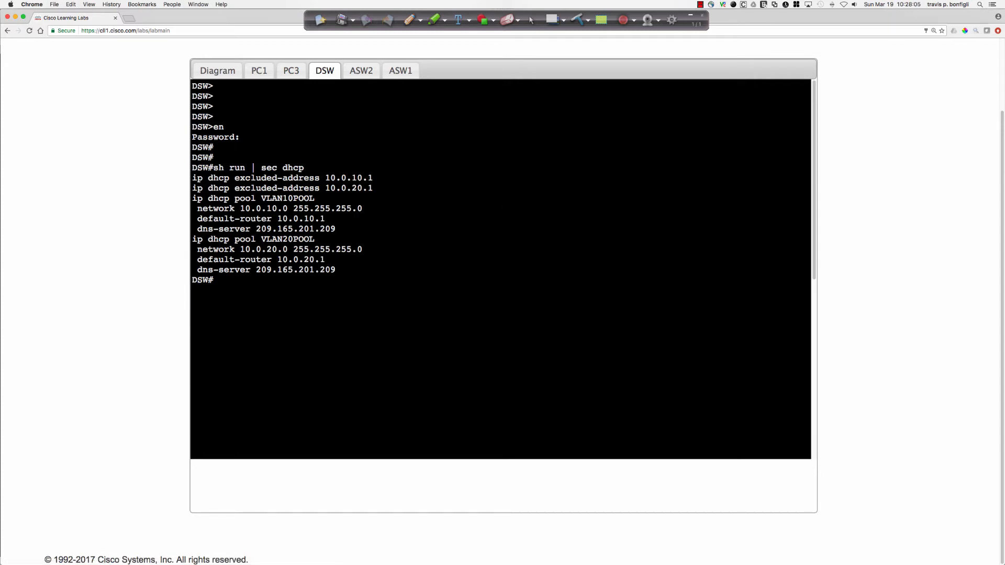
left_click_drag(192, 240, 350, 267)
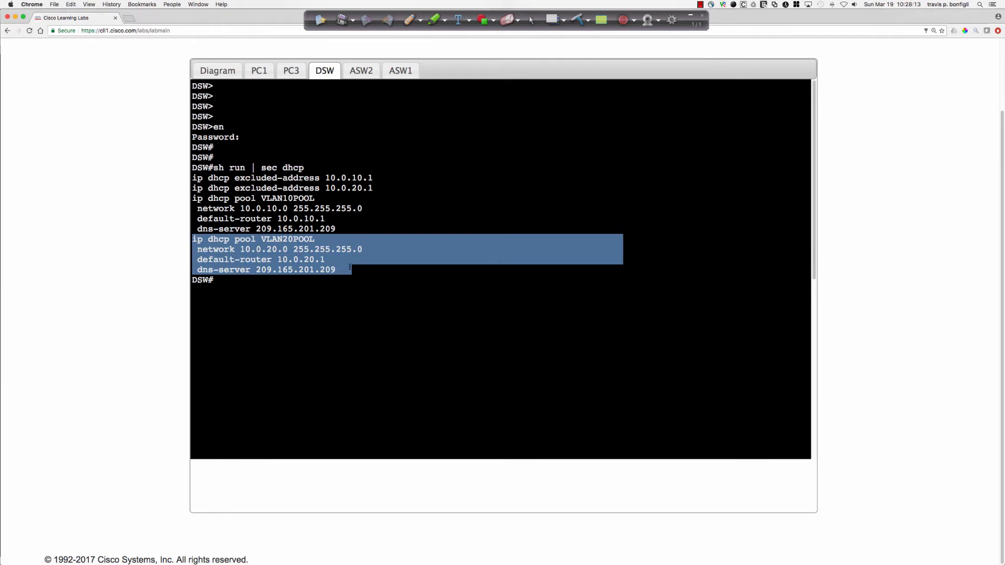
left_click(701, 288)
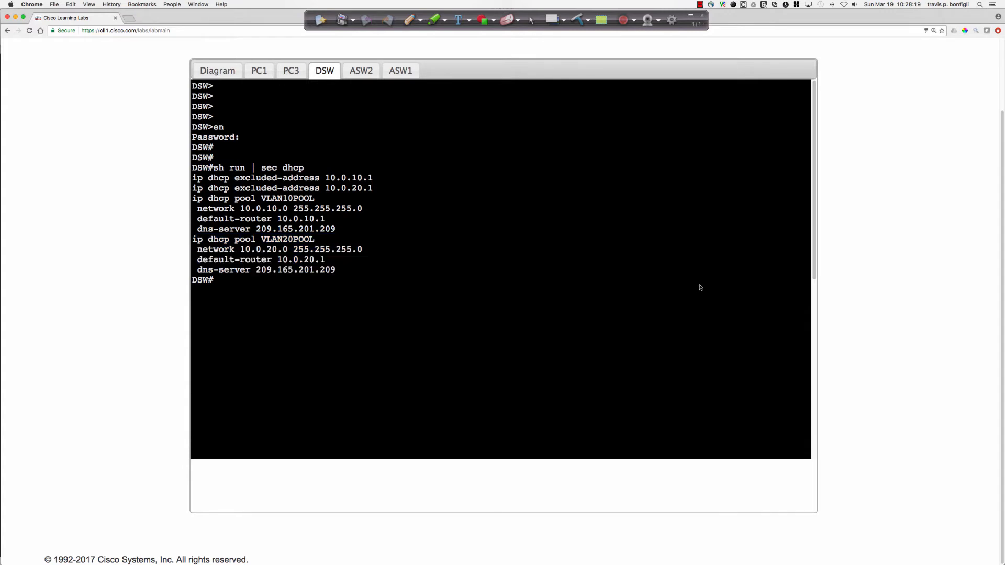
Enter privileged mode on DSW with "en" and the enable password.
key("Return")
key("Return")
key("Return")
key("Return")
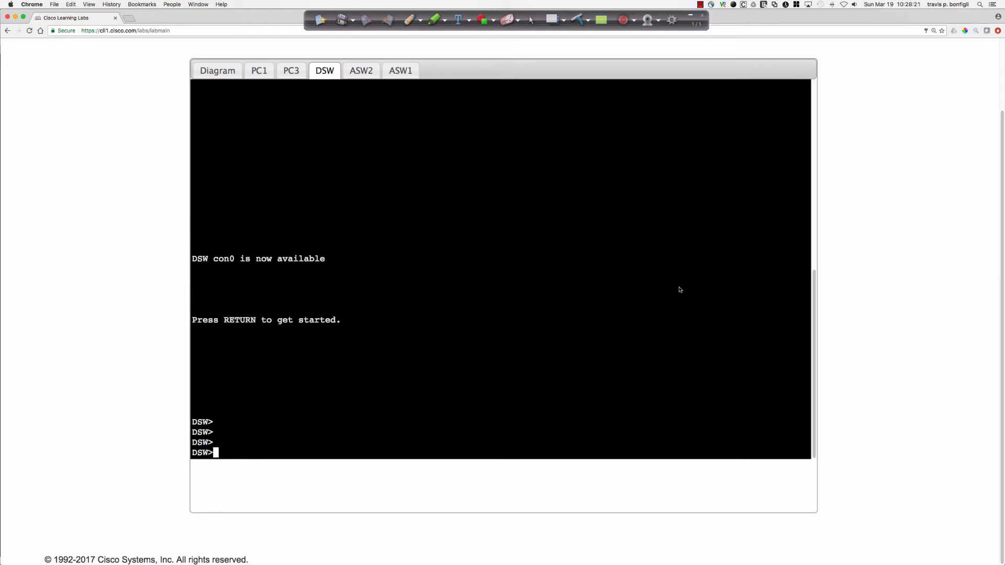
type("en")
key("Return")
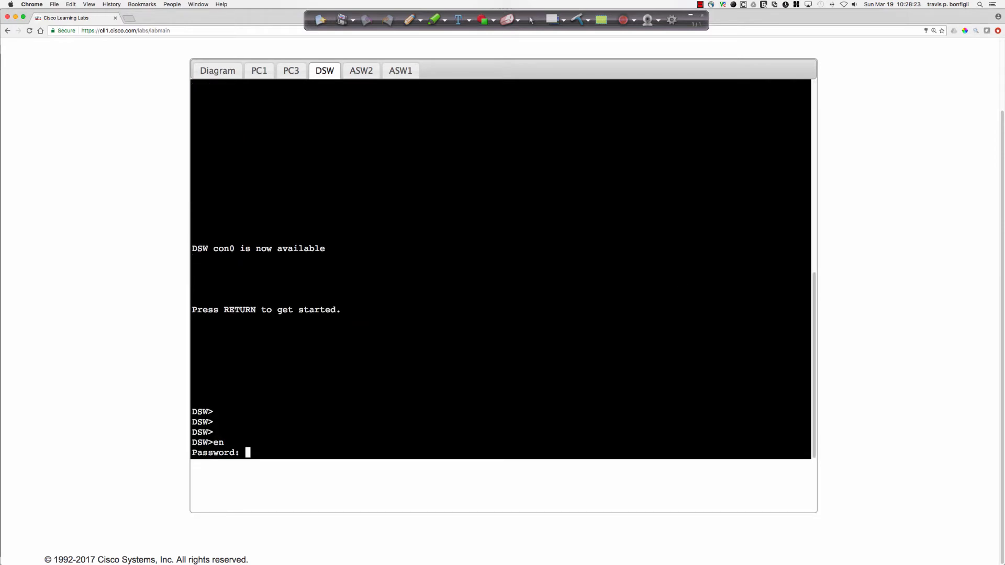
key("Return")
Display the running configuration of interface VLAN 20 on DSW and examine its IP address.
key("Return")
key("Return")
key("Return")
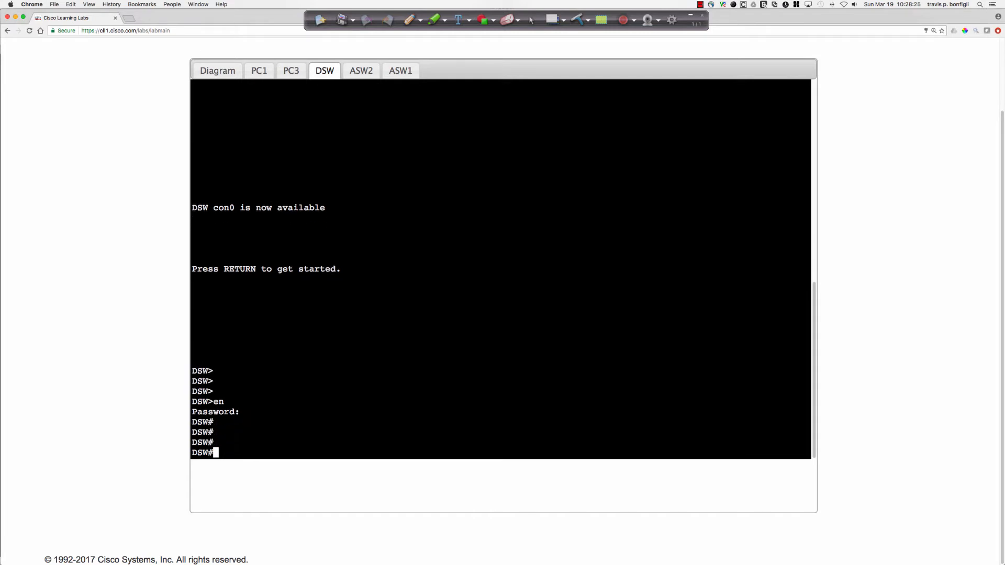
key("Return")
type("sh run int vlan ")
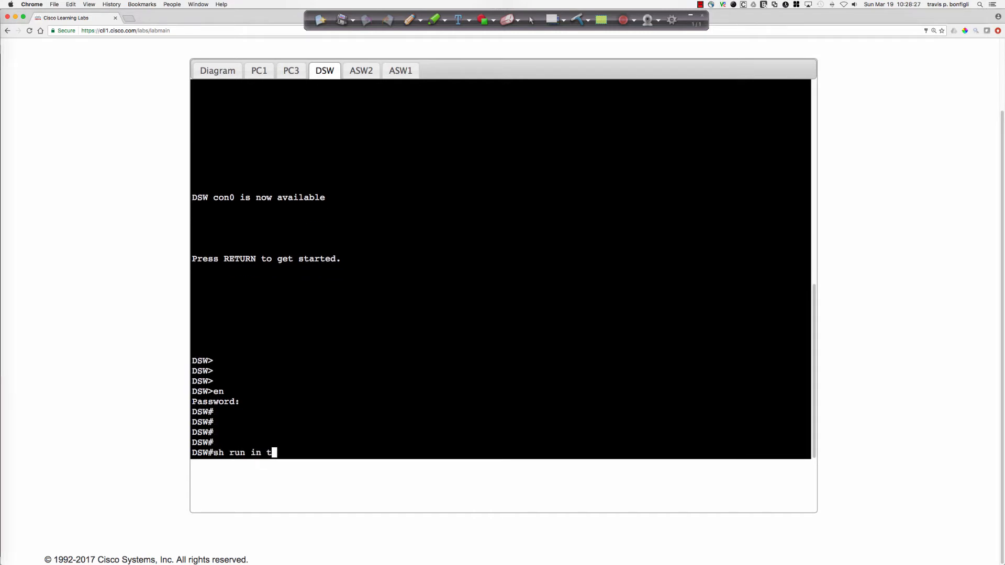
type("20")
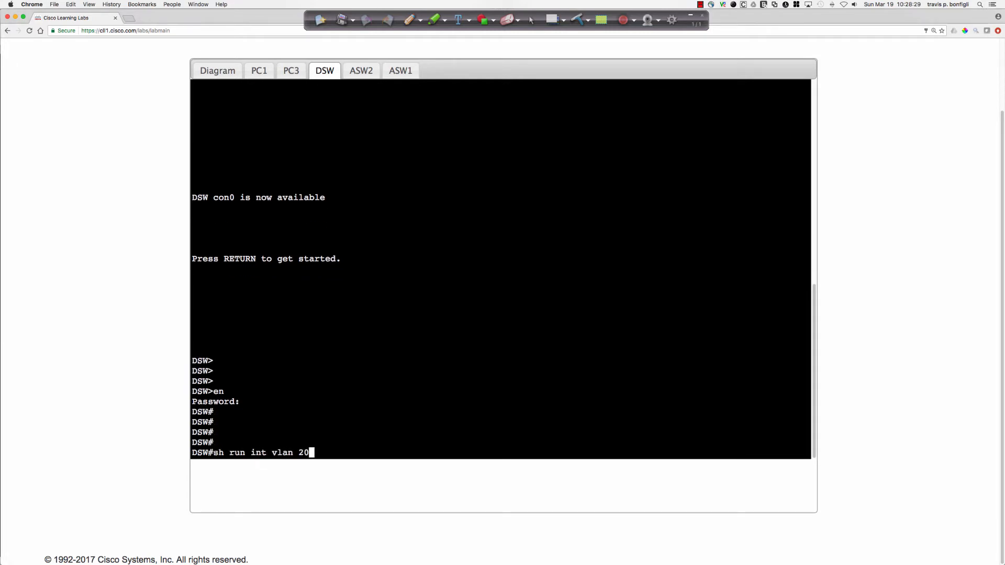
key("Return")
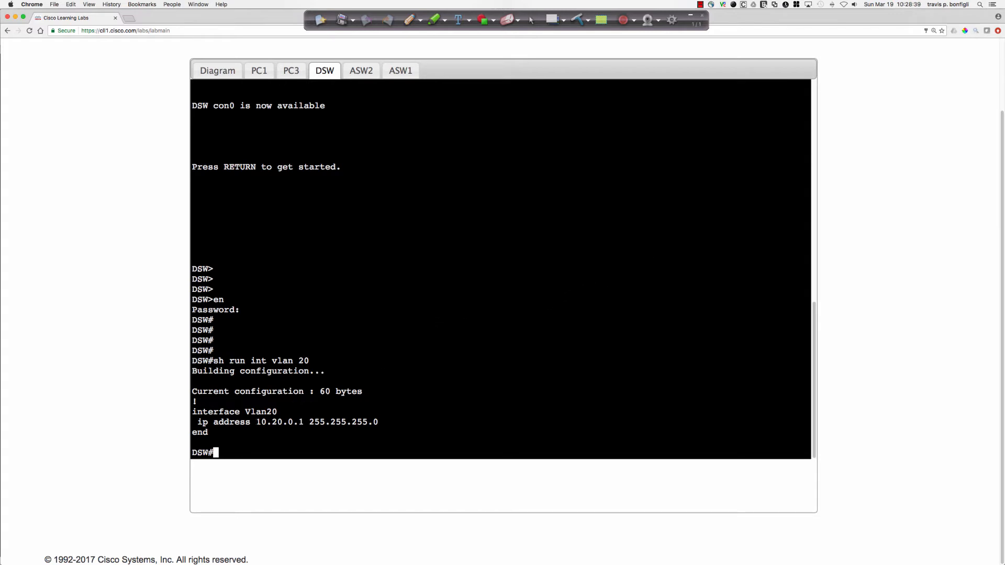
mouse_move(293, 422)
left_mouse_down()
mouse_move(304, 421)
mouse_move(278, 422)
mouse_move(303, 422)
left_mouse_up()
Check the Job Aids addressing tables for PC3's VLAN 20 subnet and default gateway, and return to the DSW console.
scroll(165, 110, "up", 4)
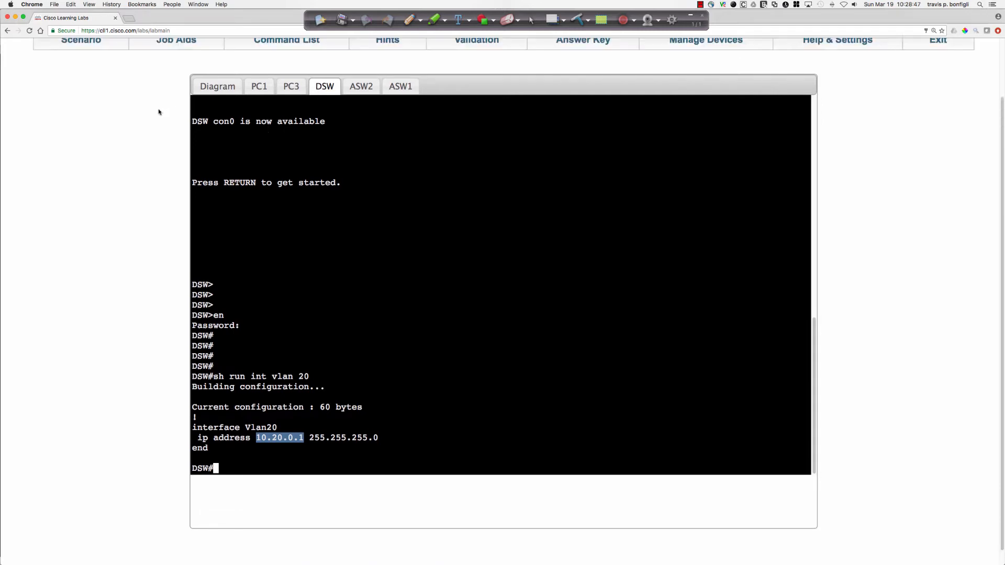
left_click(163, 107)
scroll(165, 149, "down", 10)
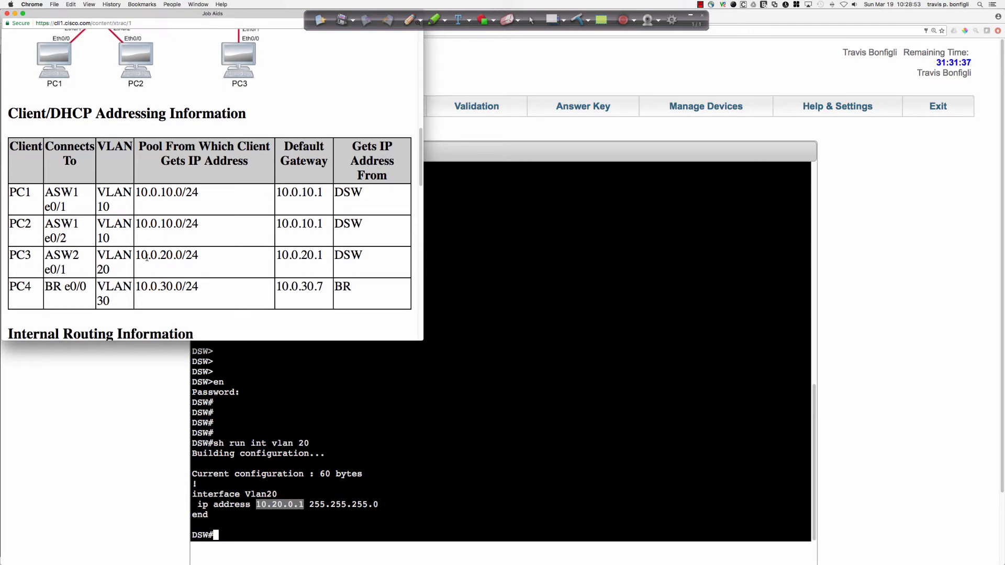
scroll(147, 258, "down", 2)
scroll(147, 258, "down", 10)
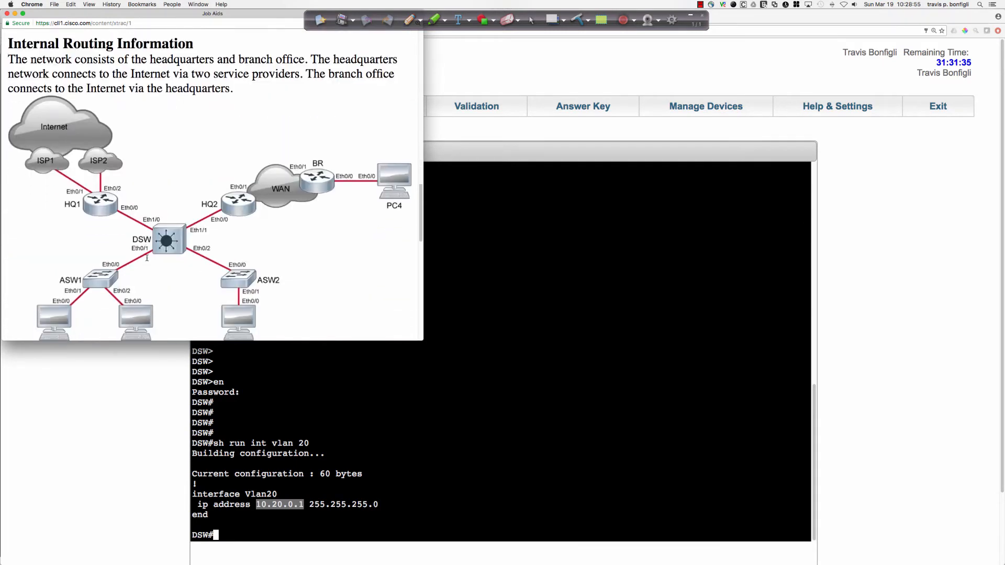
scroll(147, 258, "down", 10)
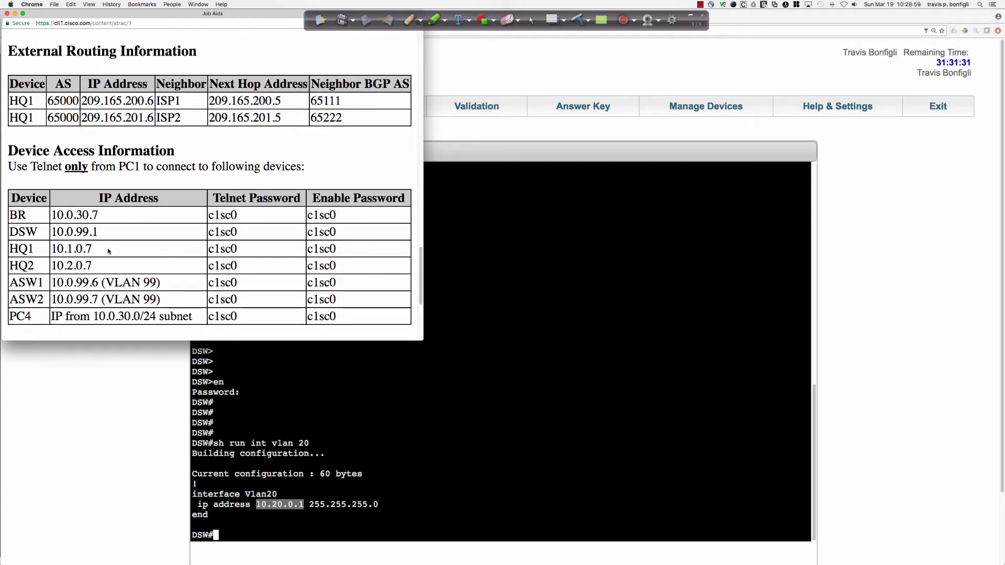
scroll(81, 228, "down", 3)
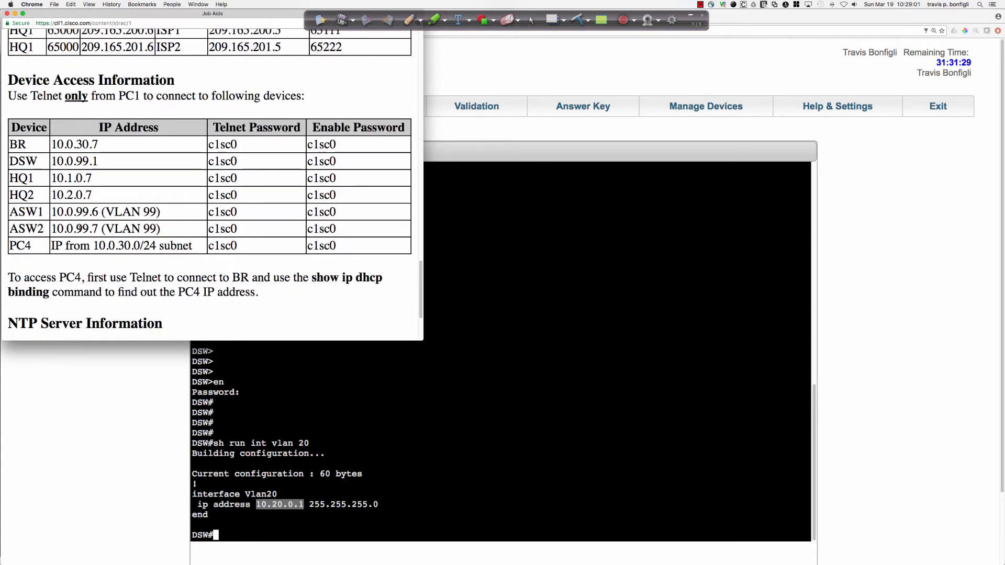
scroll(81, 228, "down", 4)
scroll(122, 256, "up", 5)
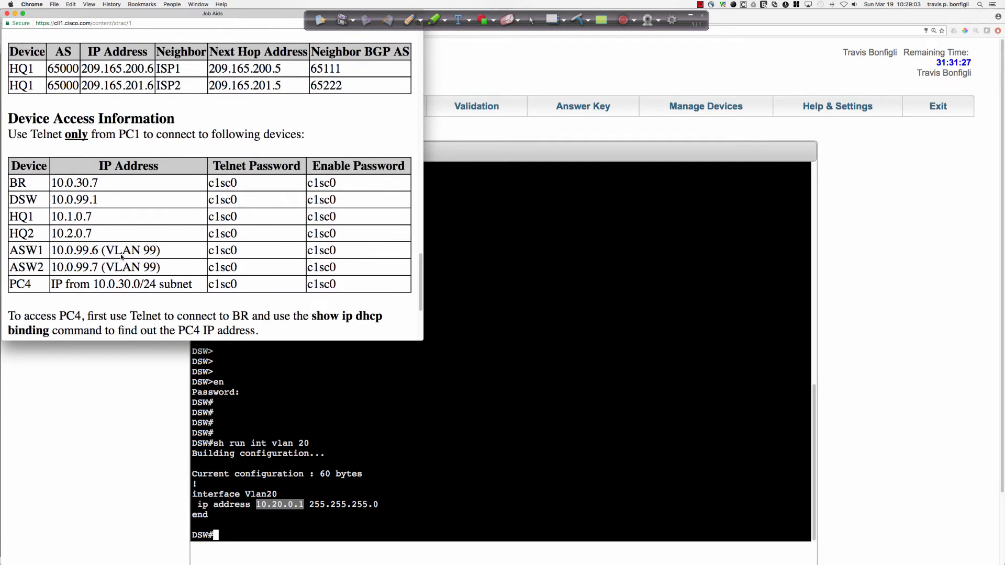
left_click(560, 424)
scroll(559, 425, "down", 3)
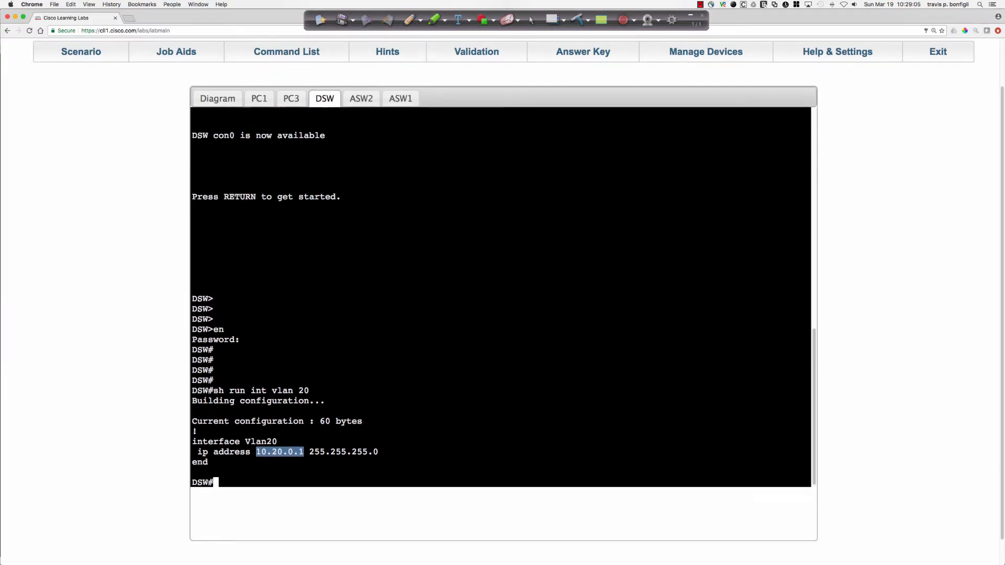
key("super+grave")
left_click(536, 393)
left_click(535, 385)
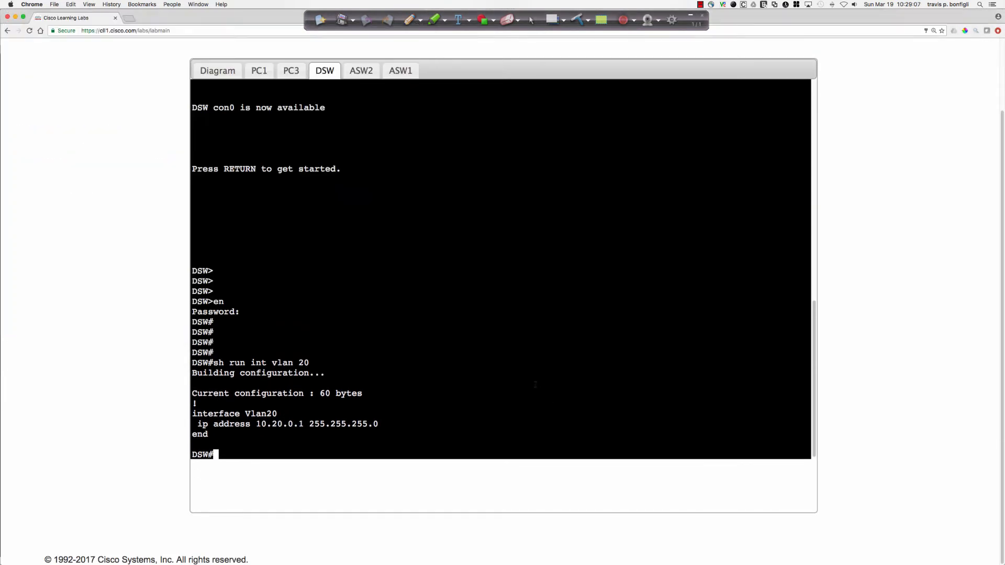
Enter configuration mode on DSW and set the interface VLAN 20 address to 10.0.20.1 255.255.255.0.
key("Return")
key("Return")
key("Return")
type("conf t")
key("Return")
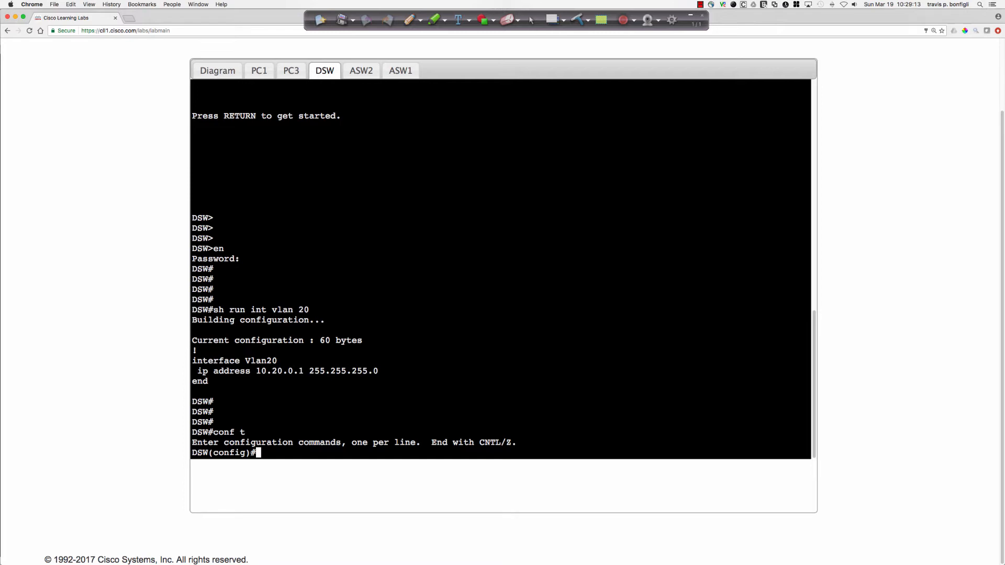
type("int vlan 20")
key("Return")
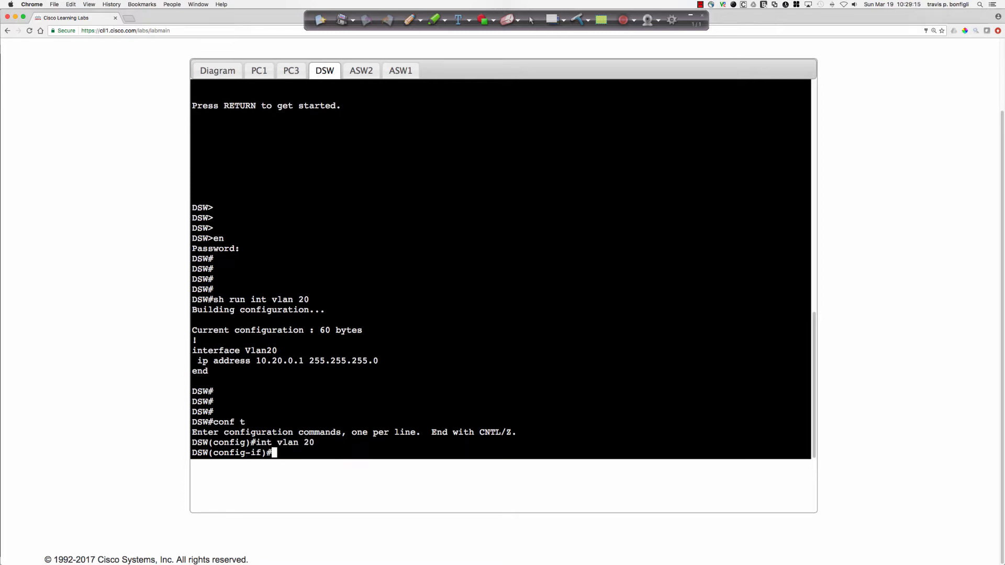
type("ip add 10.0.20.1 255.255.255.0")
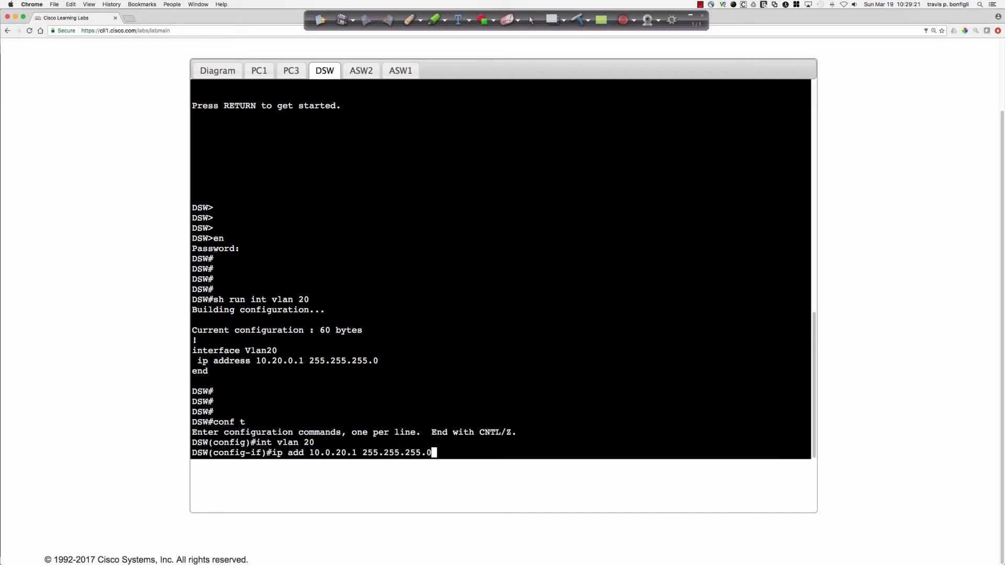
key("Return")
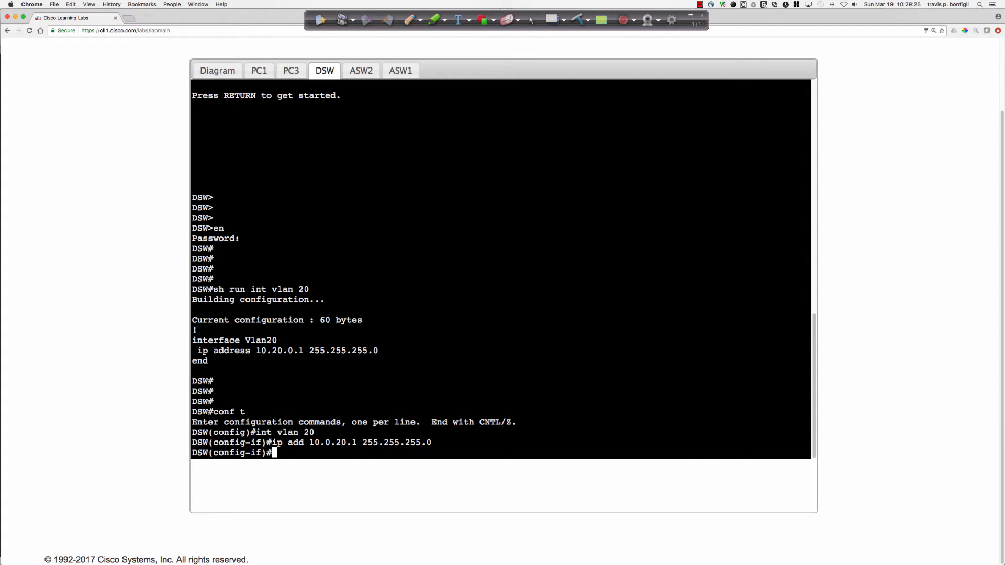
Switch to the PC3 console and shut down its Ethernet0/0 interface with "shut".
left_click(290, 73)
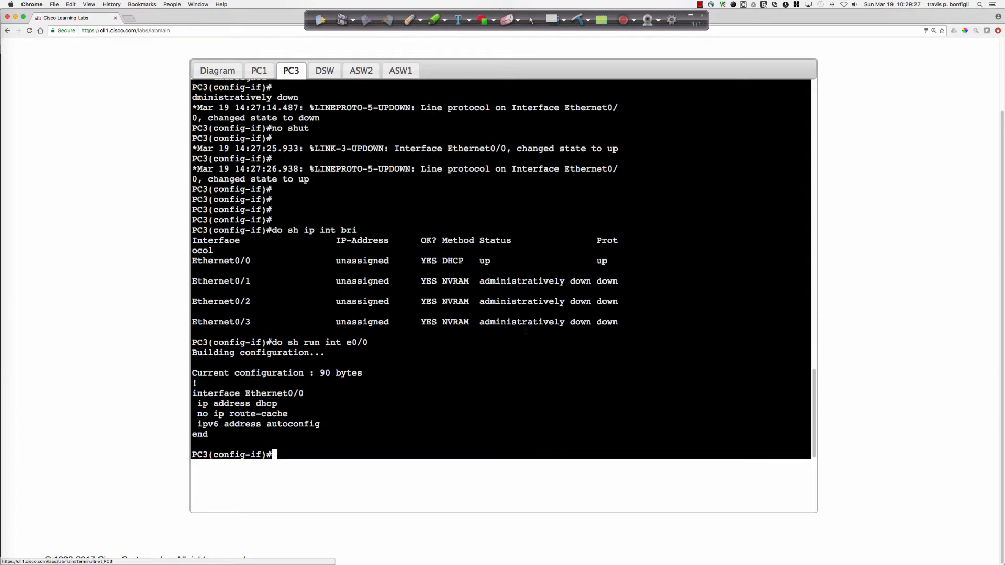
key("Return")
key("Return")
key("Return")
type("shut")
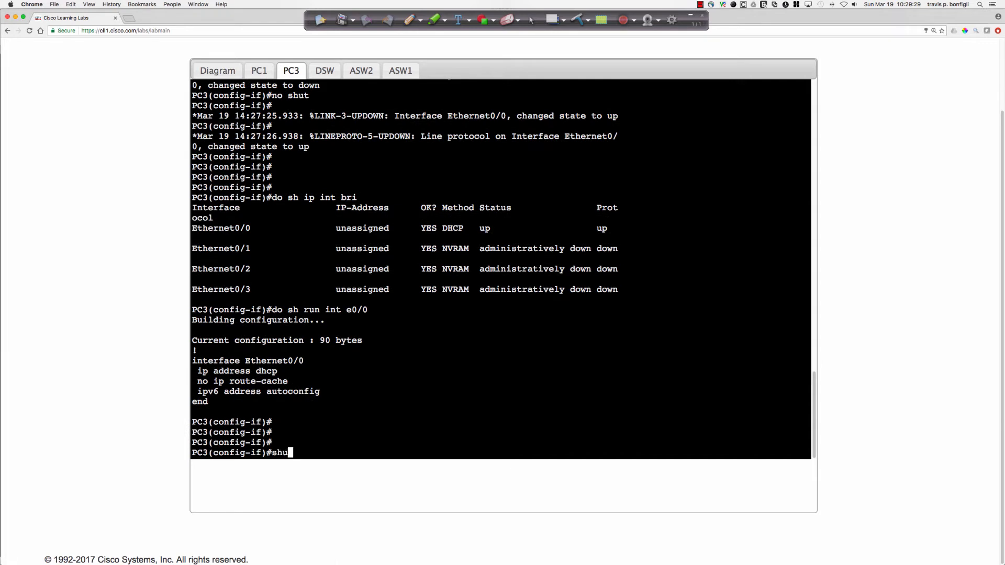
key("Return")
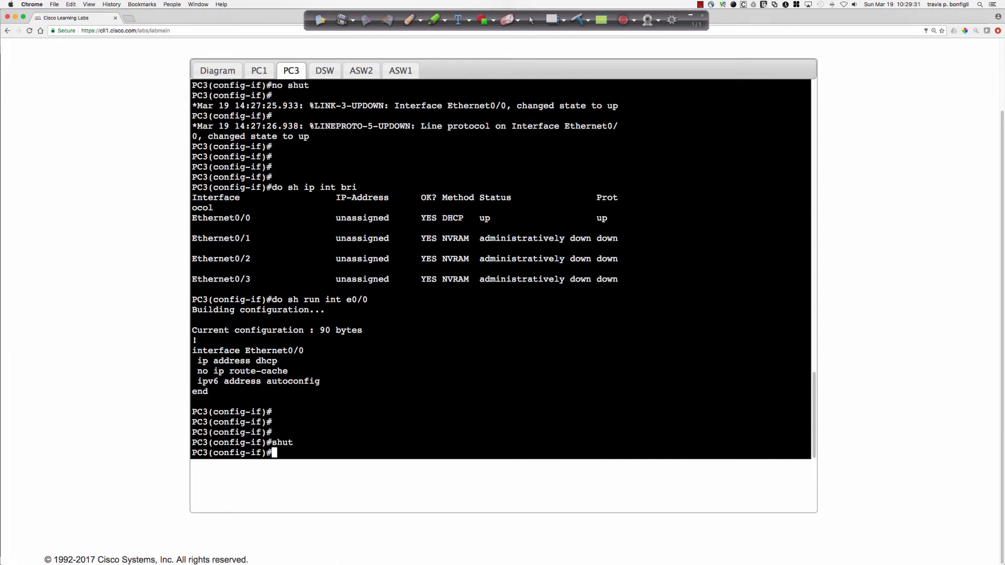
Bring PC3's Ethernet0/0 interface back up with "no shut" to request a new DHCP lease.
key("Return")
key("Return")
key("Return")
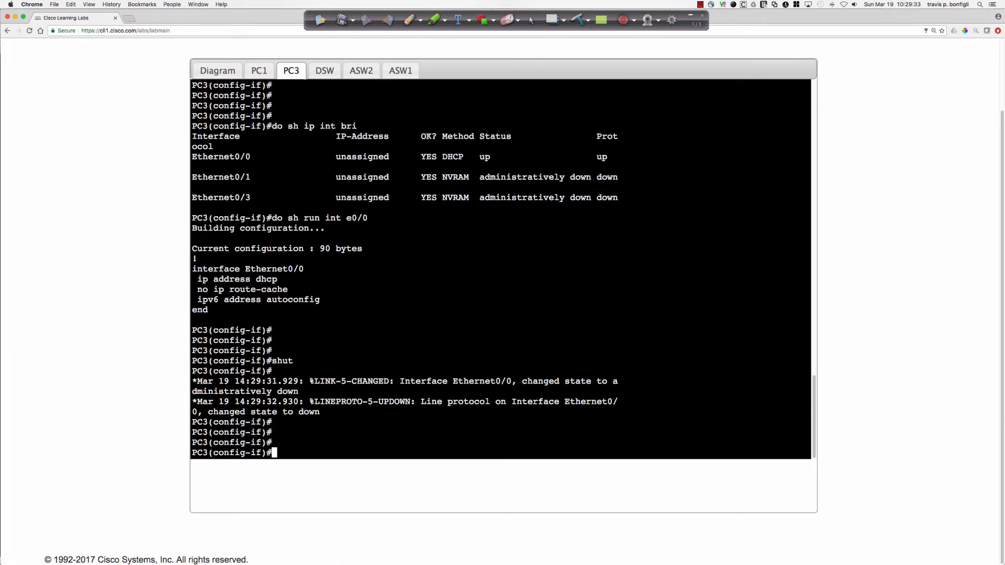
type("no shut")
key("Return")
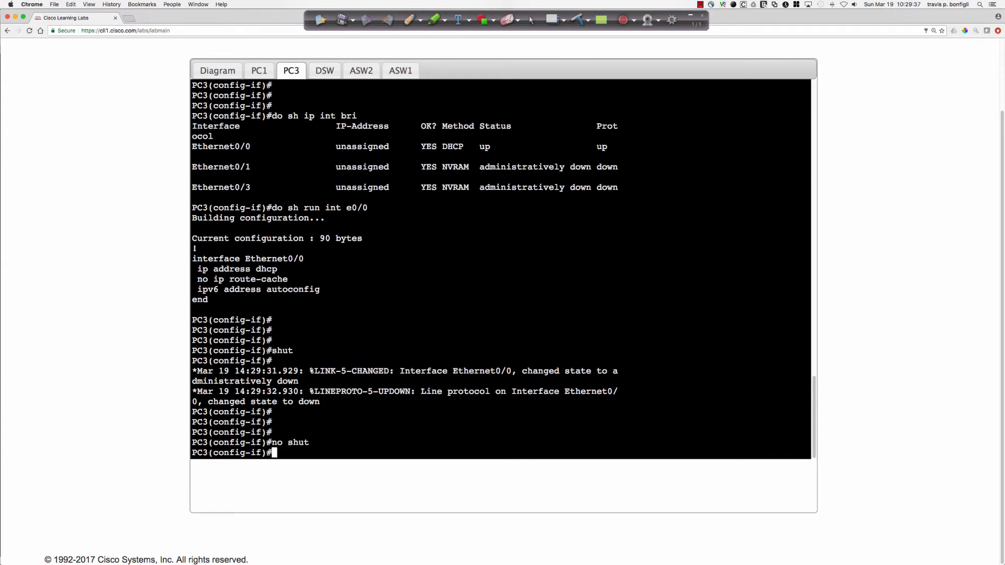
key("Return")
key("Return")
key("Return")
key("Return")
key("Return")
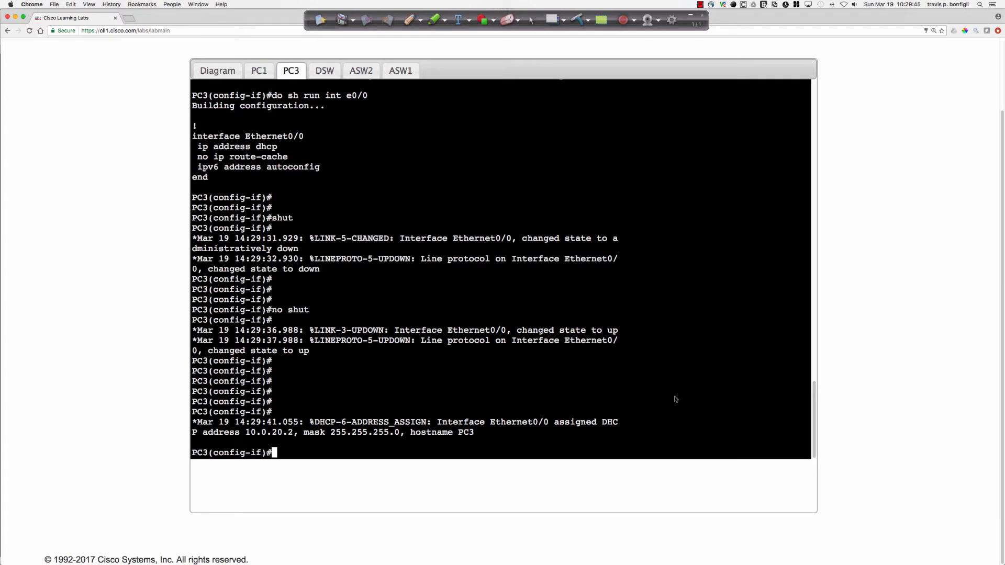
Display PC3's default gateway with "do sh ip route" and ping 10.0.20.1.
type("do sh ip route")
key("Return")
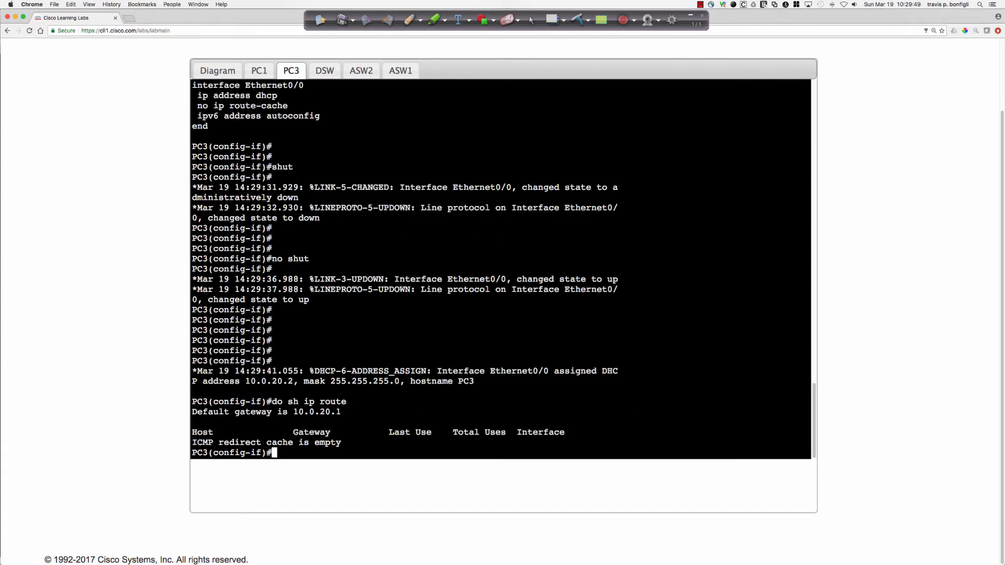
mouse_move(295, 412)
left_mouse_down()
mouse_move(333, 413)
mouse_move(294, 413)
left_mouse_up()
left_click(674, 422)
type("do ping 10.0.20.1")
key("Return")
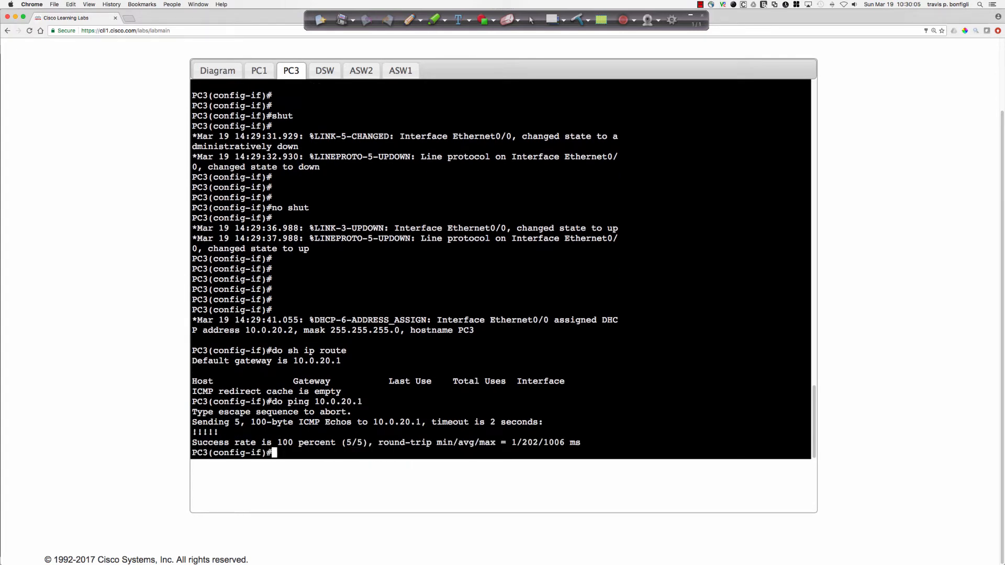
Test PC3's Internet reachability by pinging 209.165.200.129.
key("Up")
key("BackSpace")
key("BackSpace")
key("BackSpace")
key("BackSpace")
key("BackSpace")
key("BackSpace")
key("BackSpace")
key("BackSpace")
key("BackSpace")
type("209.165.200.1")
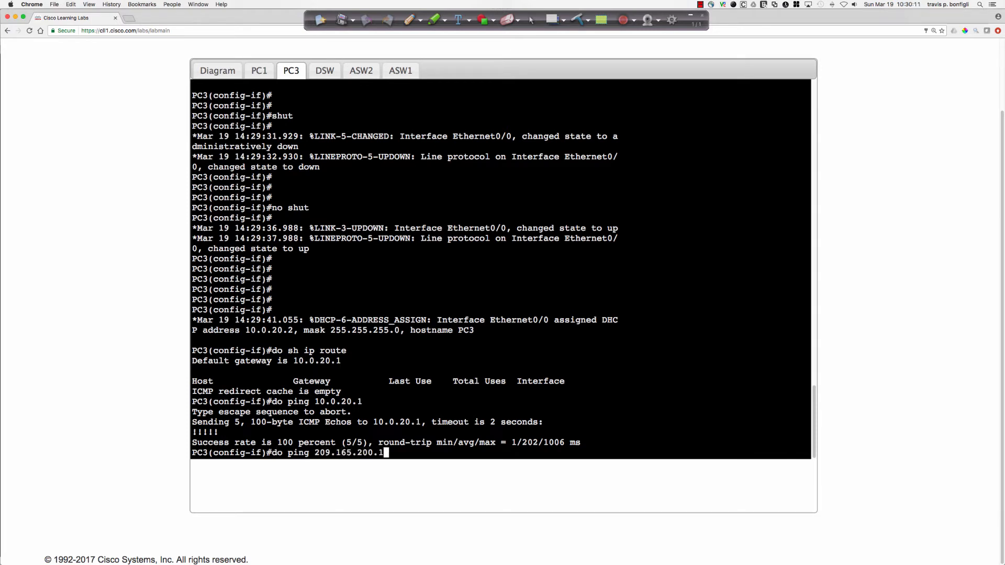
type("29")
key("Return")
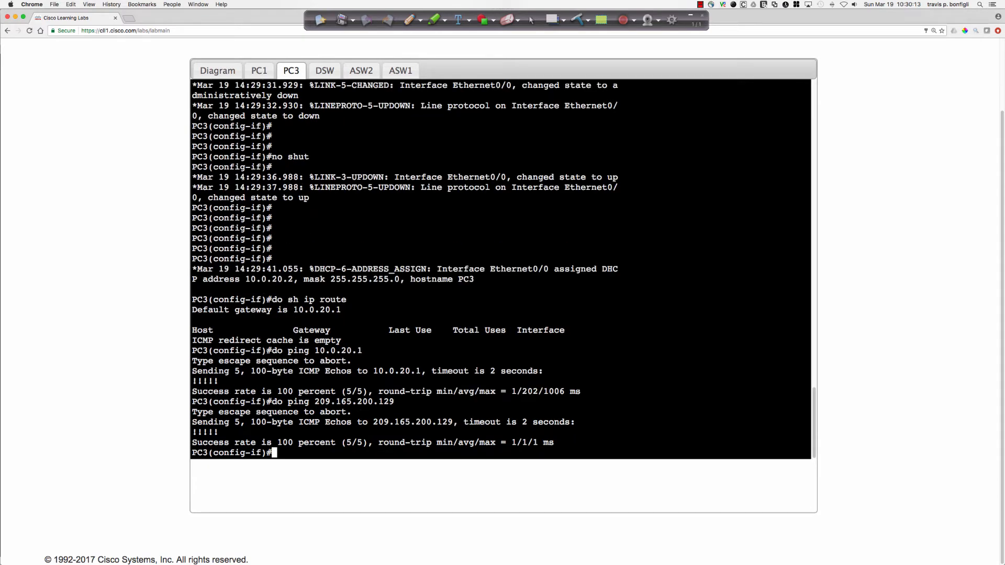
Trace the route from PC3 with "do trace 209.165.200.120 num".
type("do trace 209.165.200.120 num")
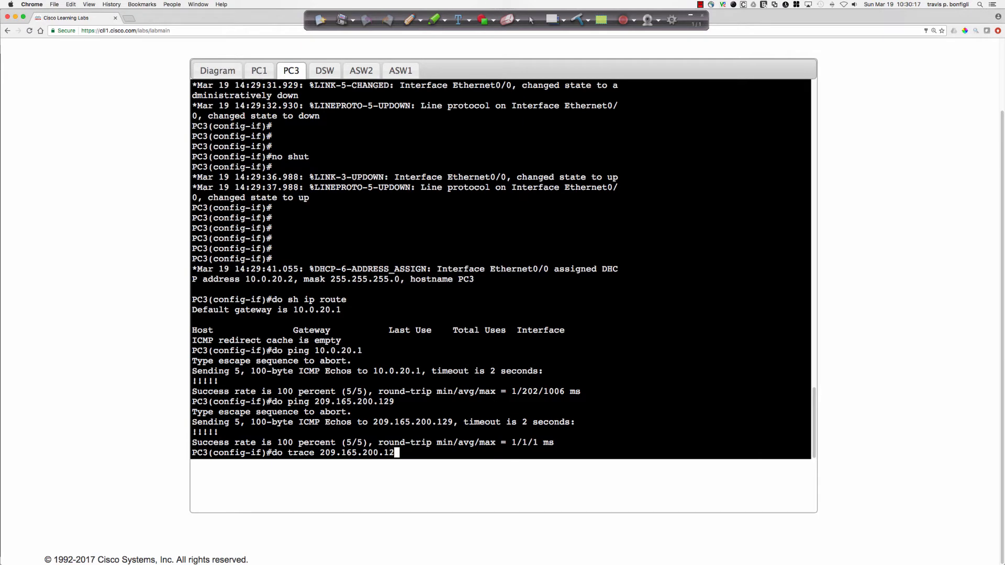
key("Return")
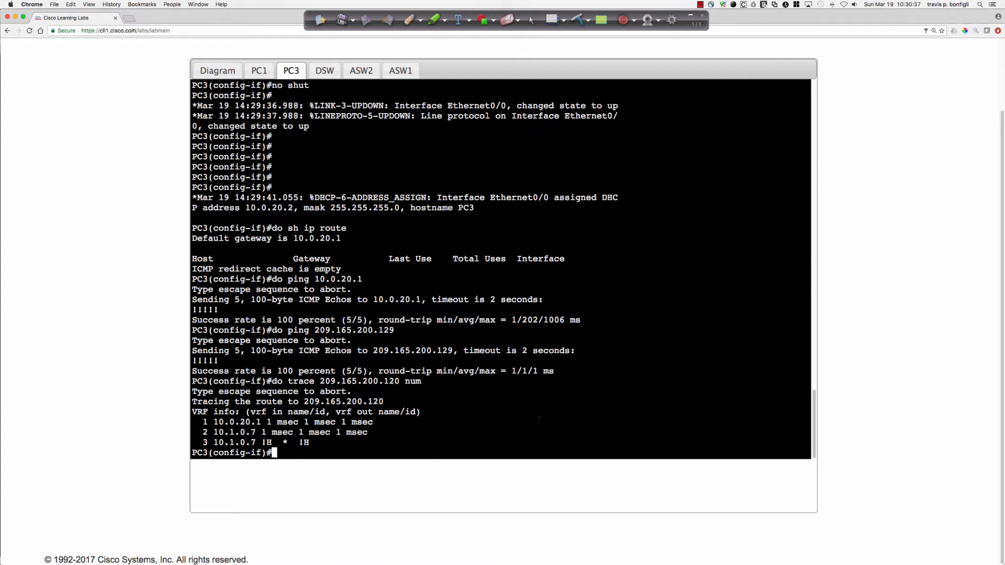
Open the HQ1 console from the topology diagram and enter privileged mode with "en" and the enable password.
left_click(210, 70)
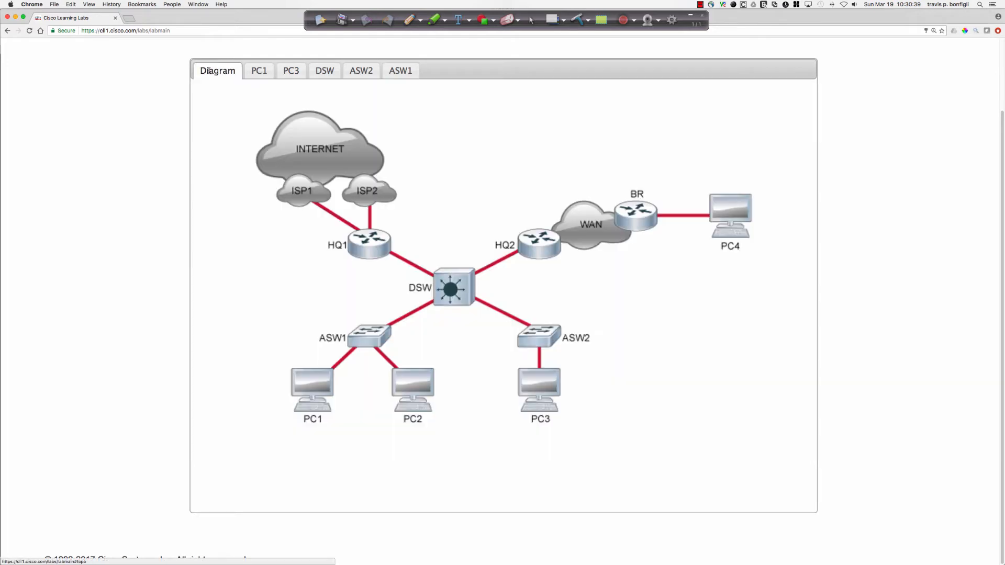
left_click(361, 241)
key("Return")
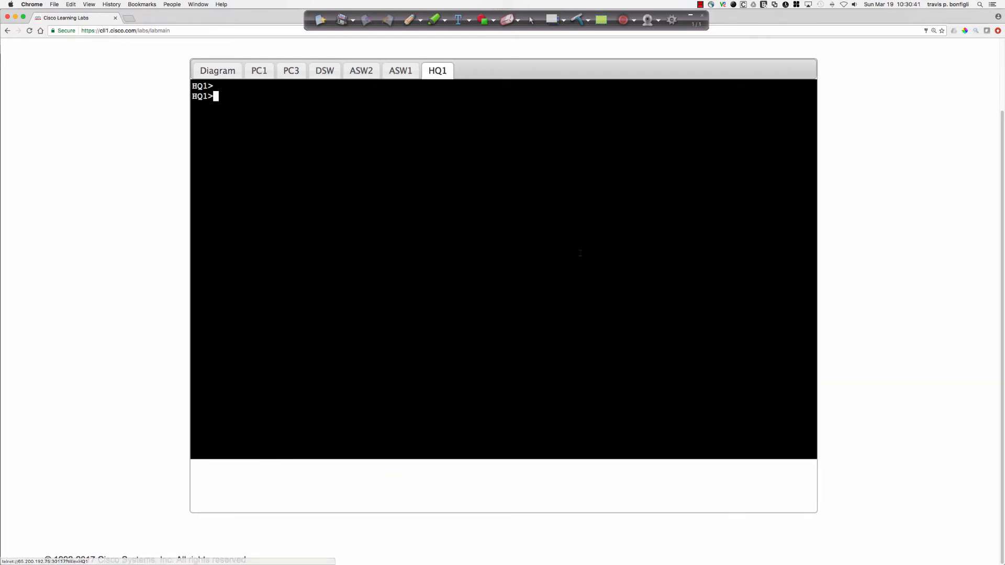
type("en")
key("Return")
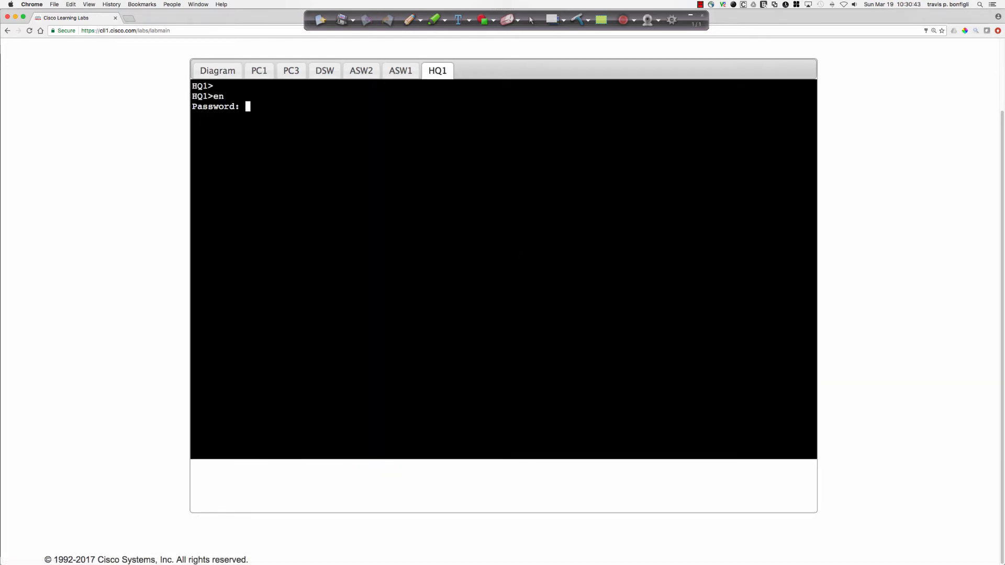
key("Return")
Display HQ1's BGP configuration with "sh run | sec bgp" and its interface summary with "sh ip int bri".
type("sh run | sec bgp")
key("Return")
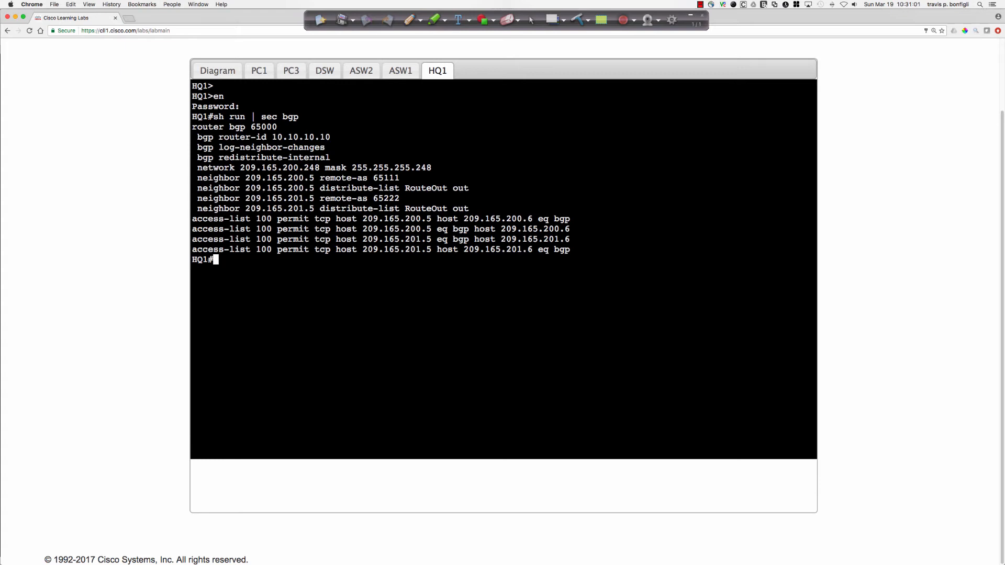
type("sh ip int bri")
key("Return")
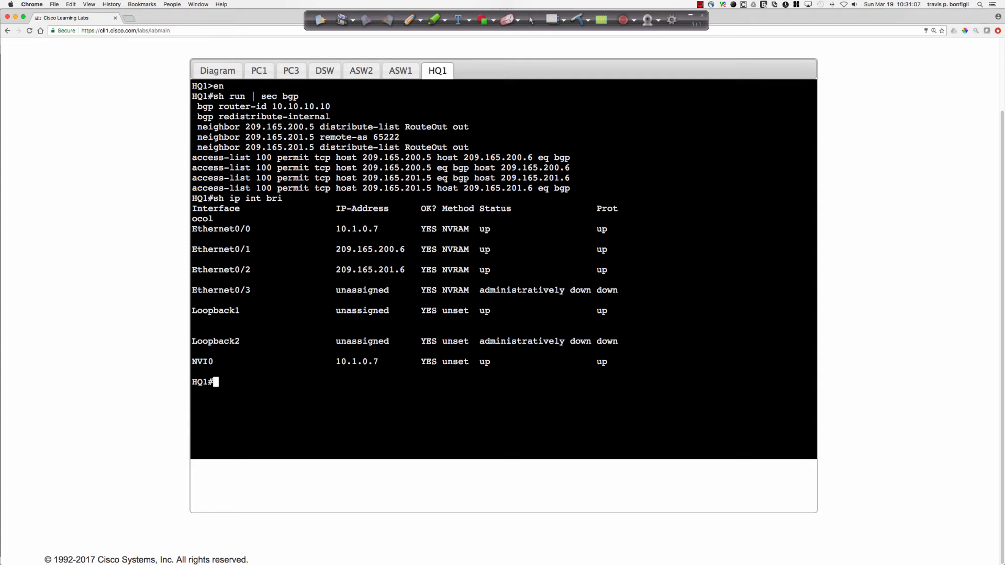
Display the running configuration of HQ1's e0/1 interface toward ISP1.
type("sh run int e0/1")
key("Return")
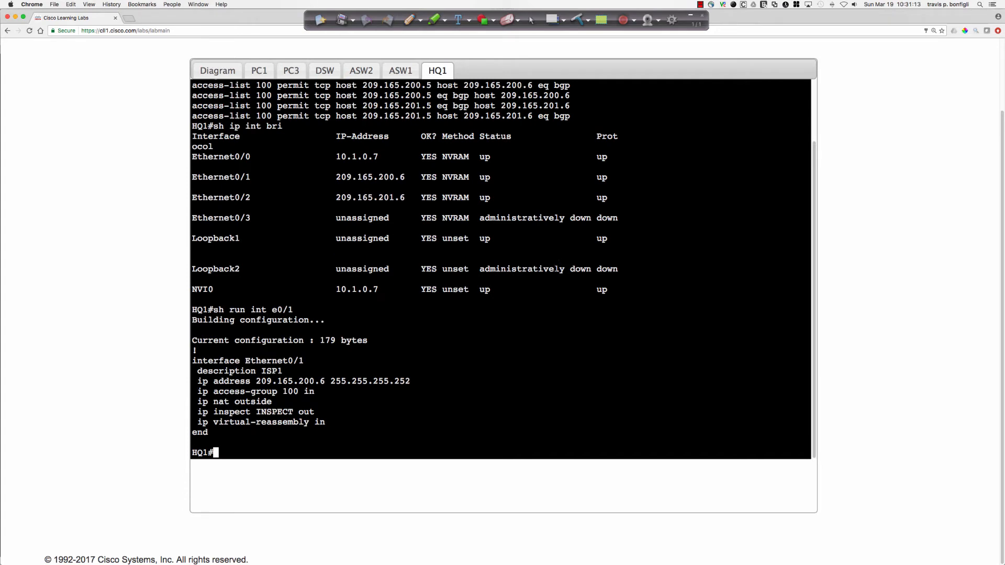
Examine the access-list 100 entries and HQ1's interface addresses in the earlier console output.
scroll(501, 269, "up", 3)
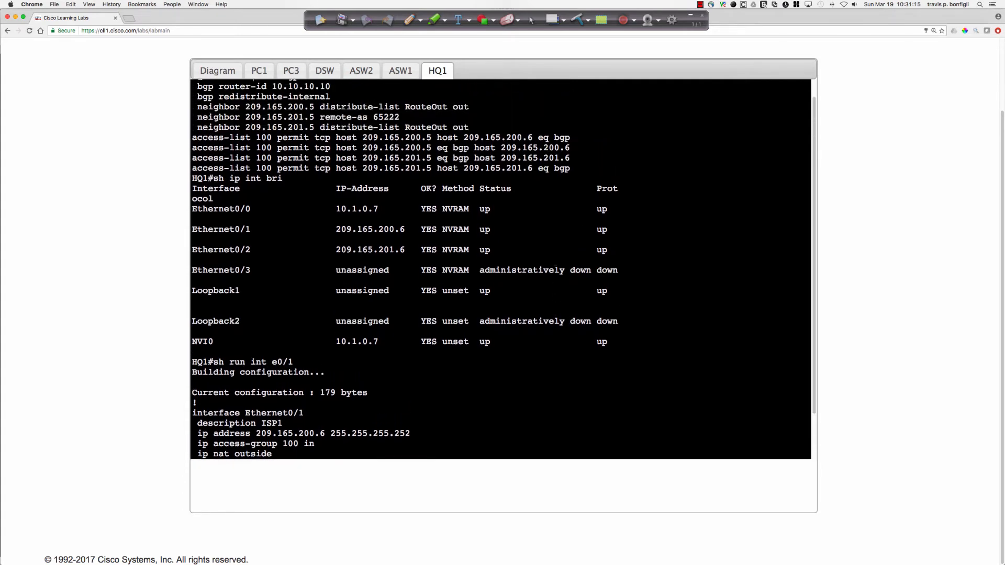
scroll(501, 270, "down", 3)
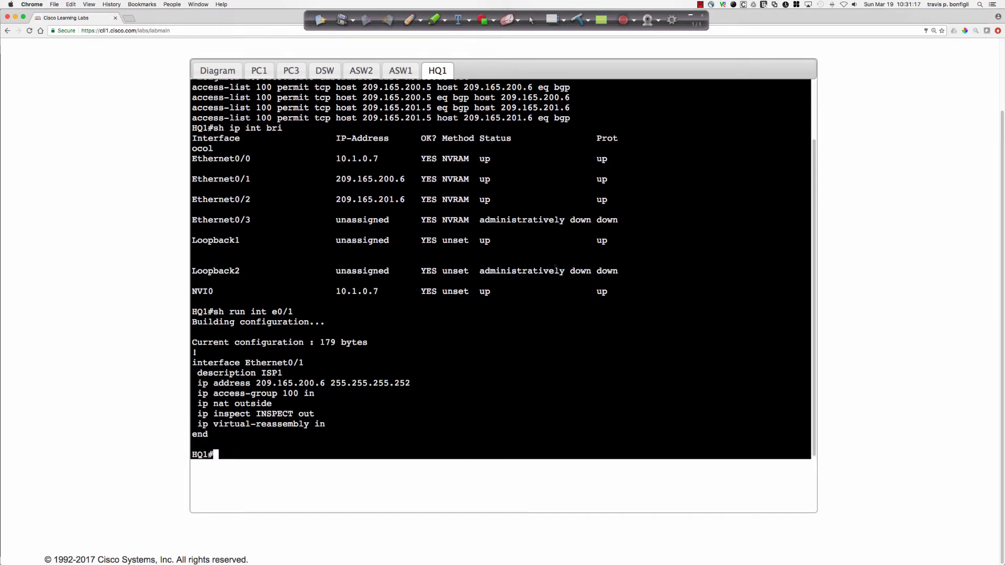
scroll(555, 269, "up", 3)
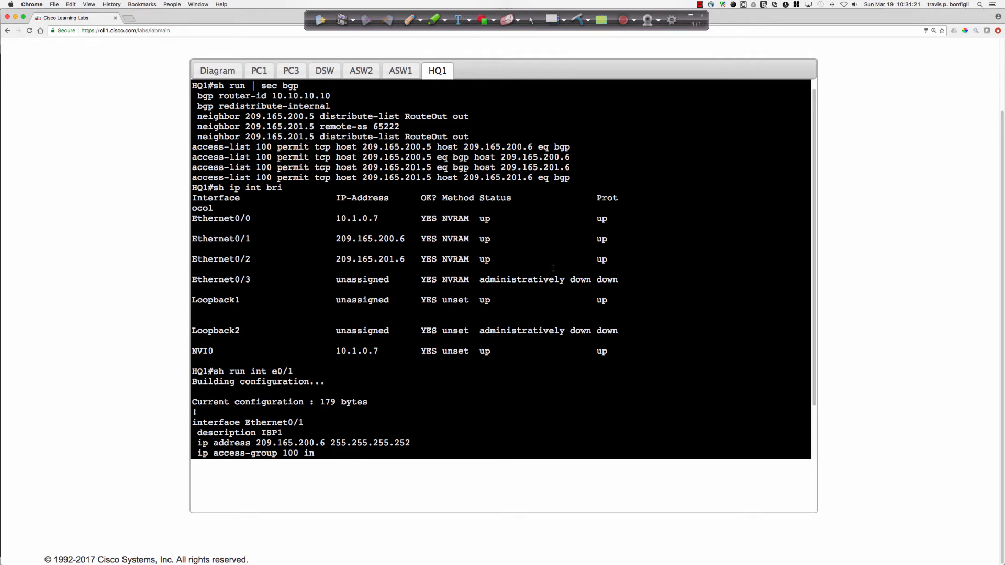
scroll(501, 269, "up", 3)
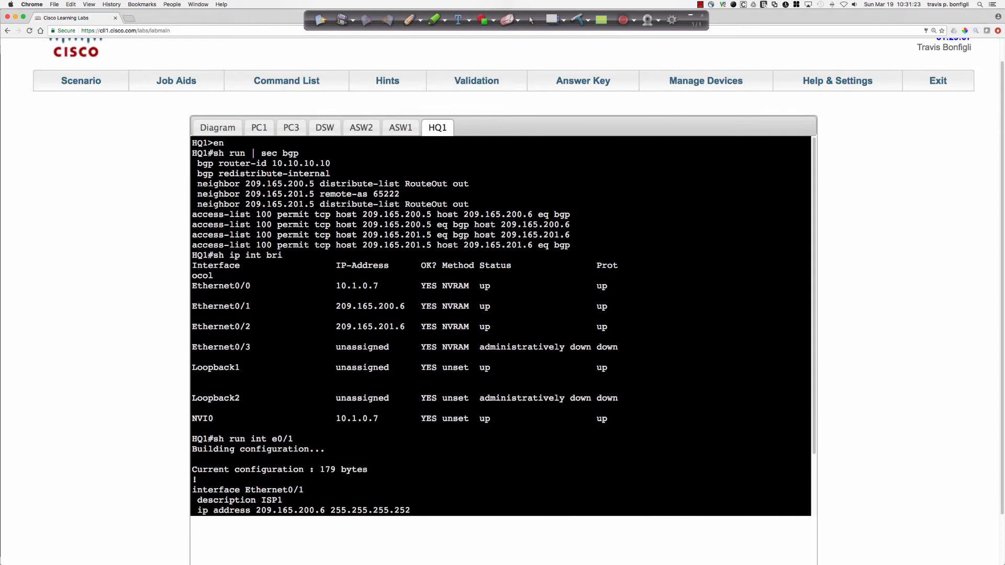
left_click_drag(571, 245, 203, 216)
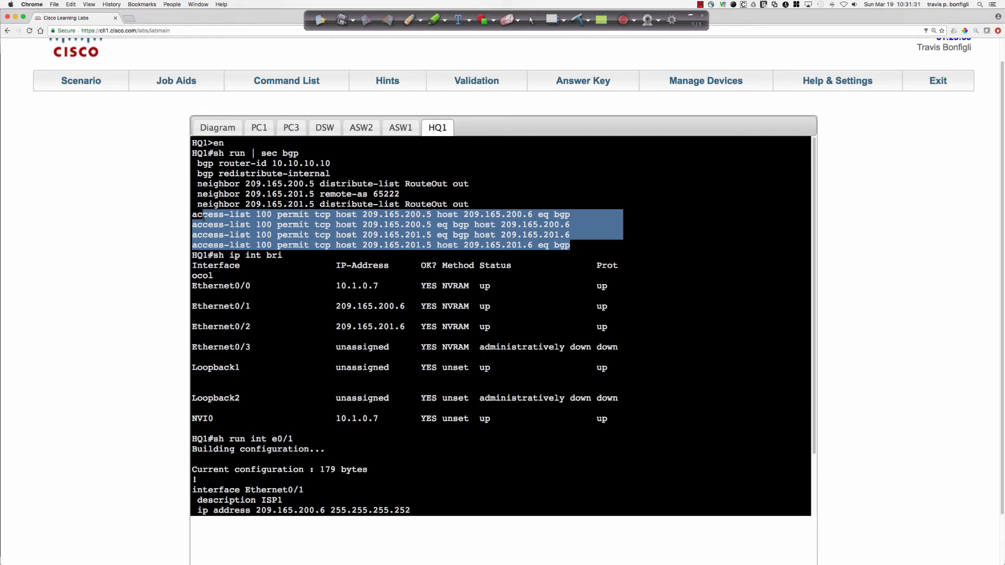
left_click_drag(203, 215, 209, 205)
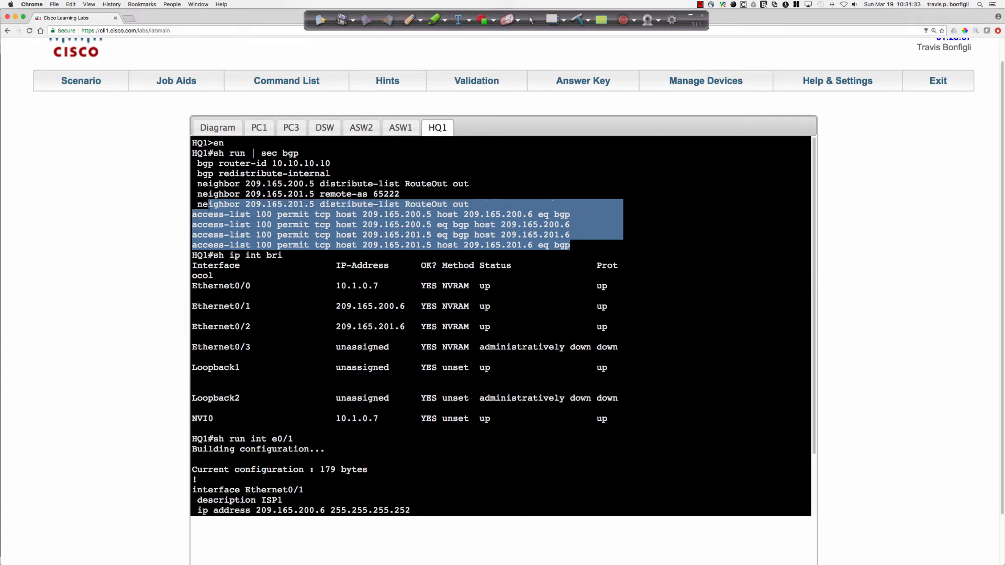
left_click(306, 255)
scroll(306, 255, "down", 2)
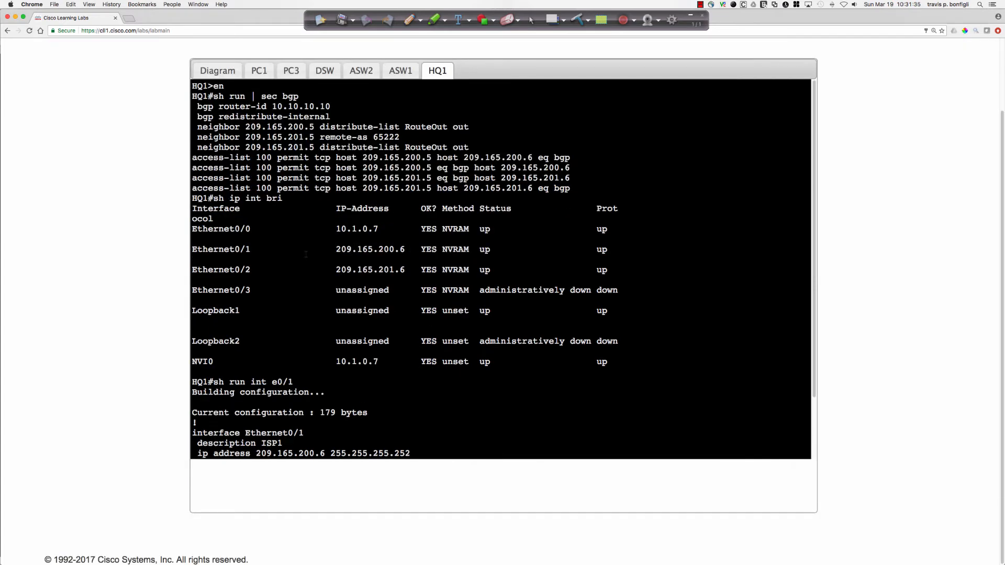
left_click_drag(379, 229, 335, 228)
left_click(571, 388)
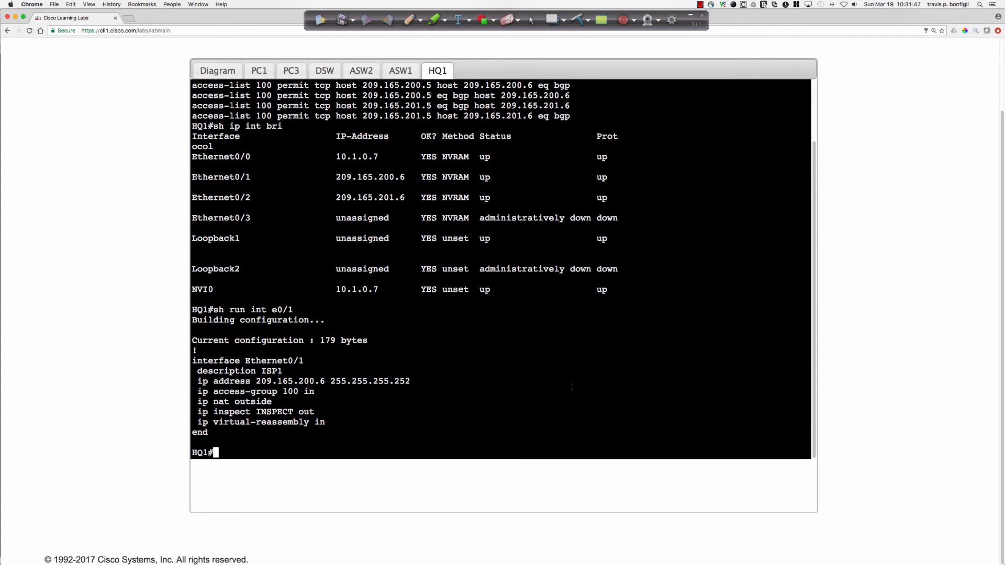
List HQ1's access lists with "sh access-list" and examine extended access list 100.
type("sh access-list")
key("Return")
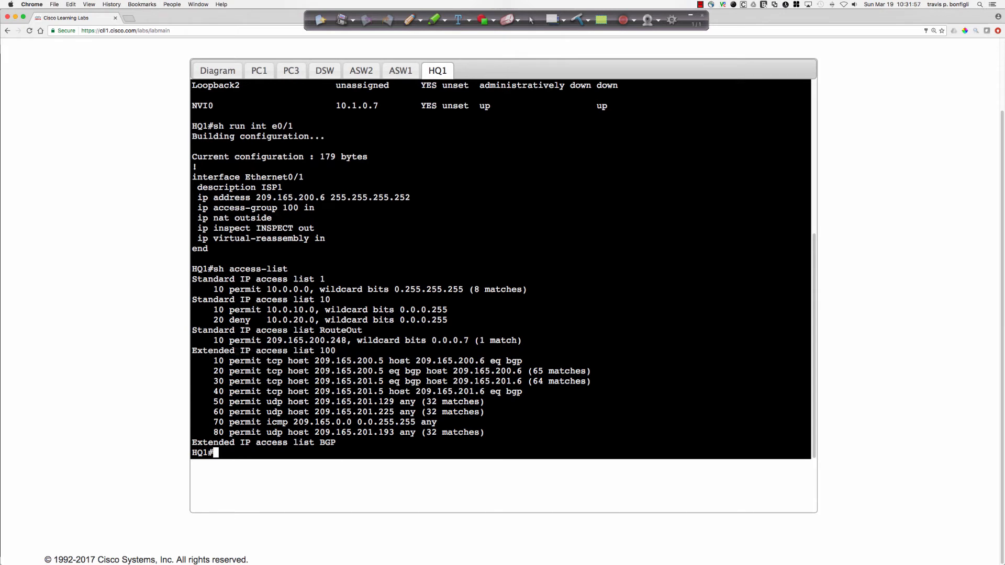
left_click_drag(230, 350, 341, 360)
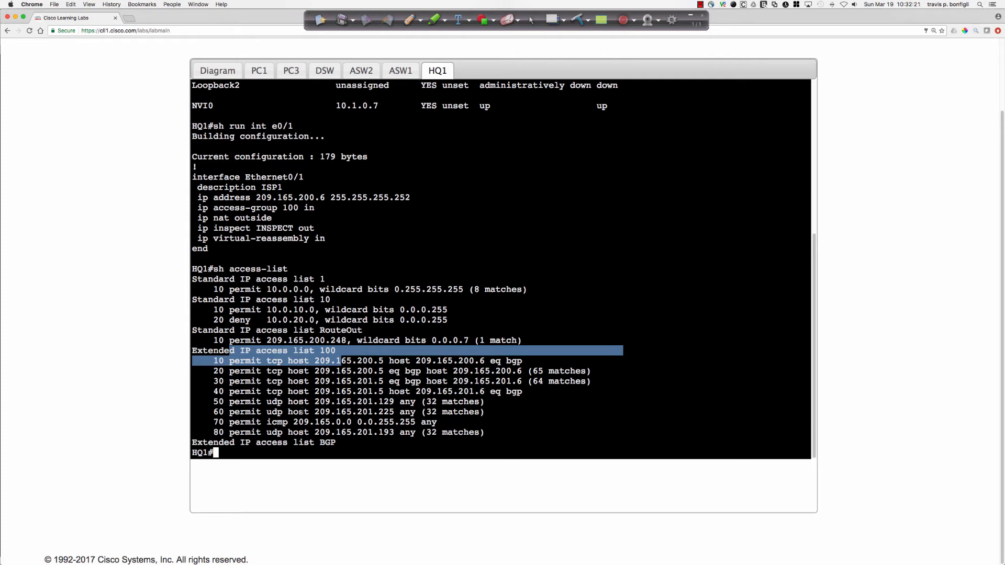
Rerun the numeric trace from PC3 to 209.165.200.120 with "do trace 209.165.200.120 num".
left_click(302, 412)
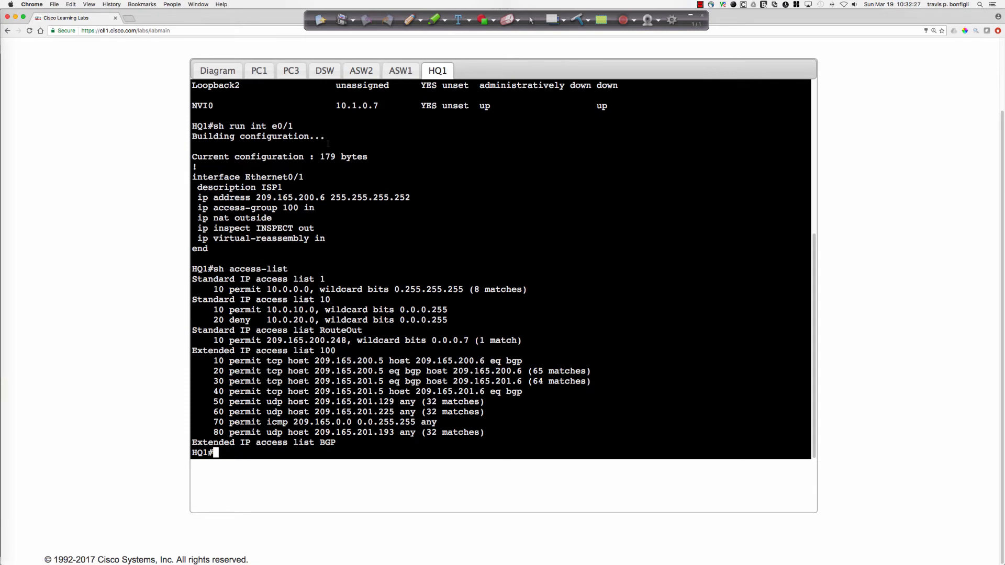
left_click(297, 74)
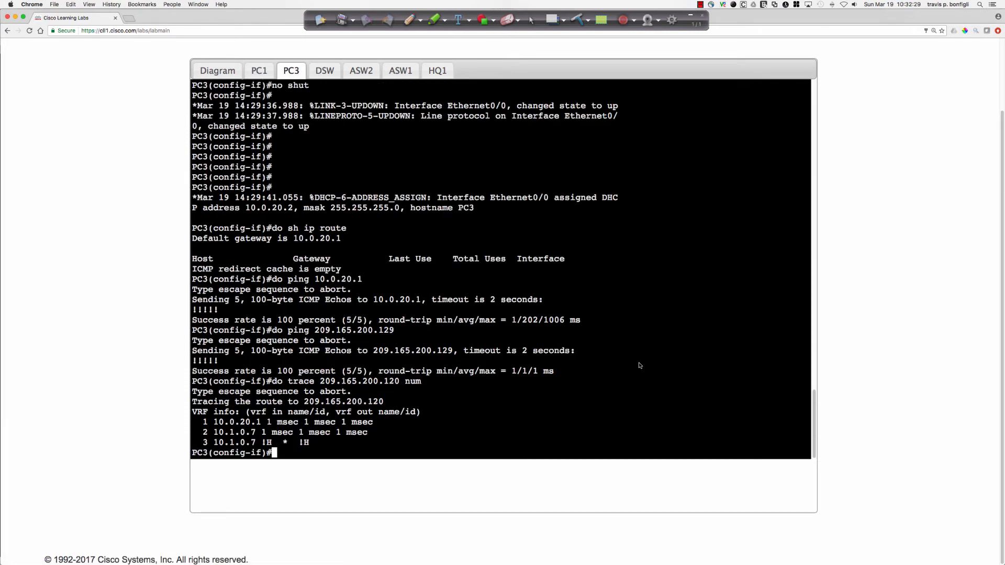
key("Up")
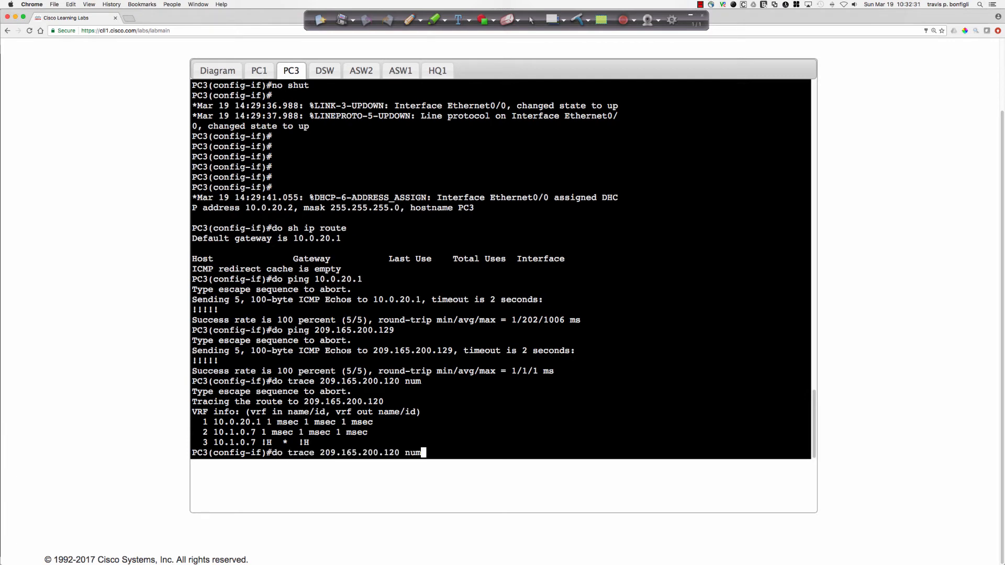
key("Return")
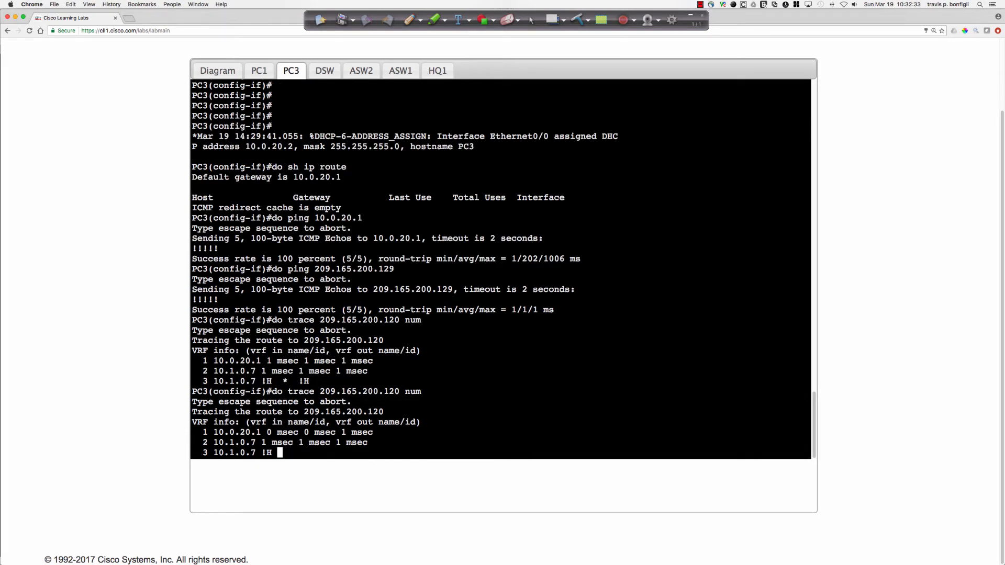
left_click(259, 71)
left_click(401, 71)
Remove the outbound INSPECT inspection from HQ1's e0/1 interface with "no ip inspect INSPECT out".
left_click(439, 72)
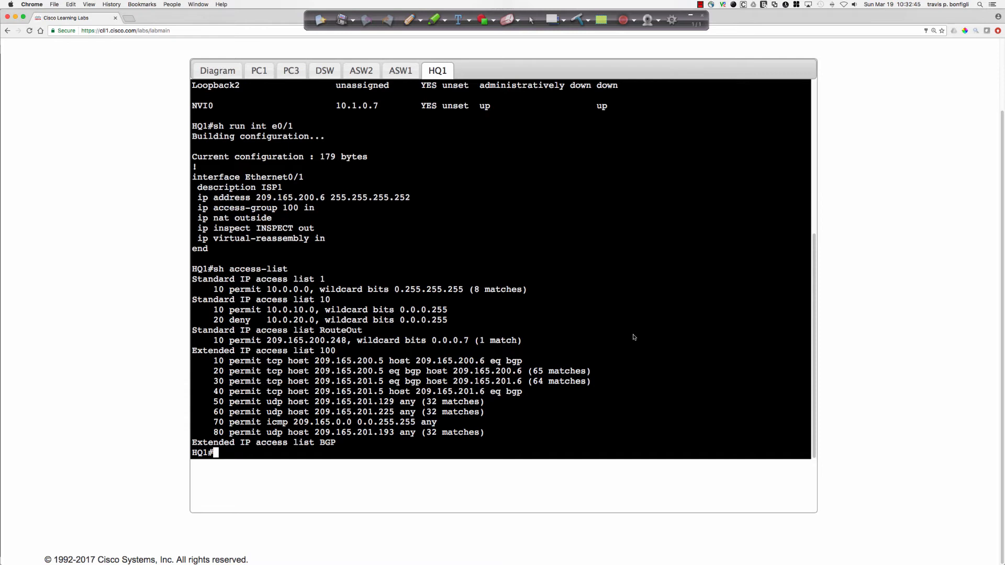
type("conf t")
key("Return")
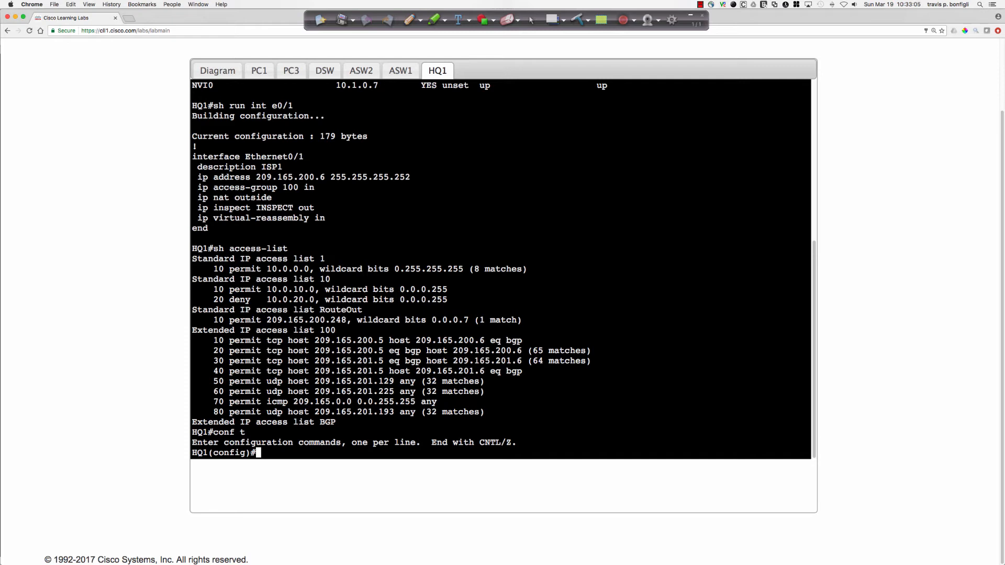
type("int e0/1")
key("Return")
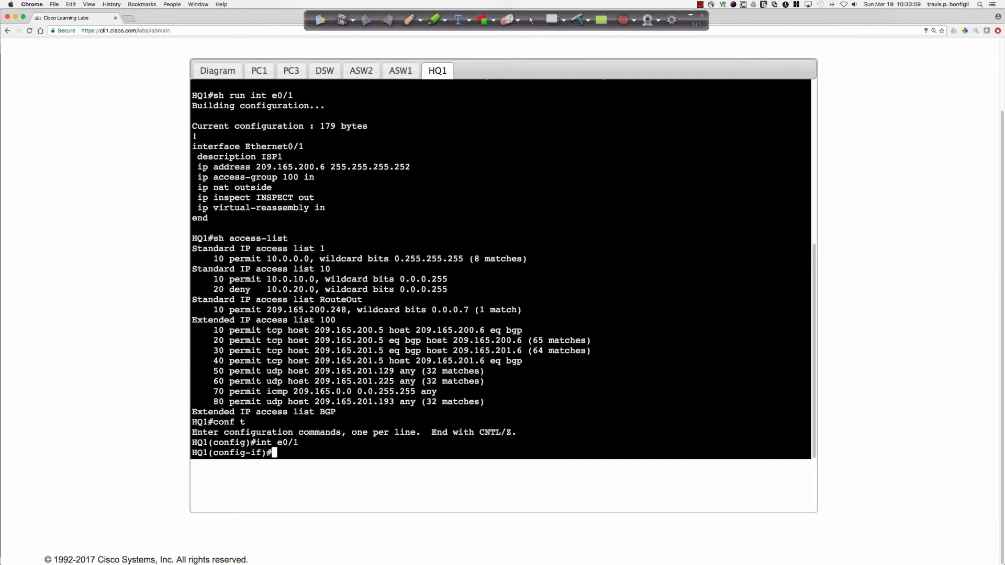
type("no ip inspect INSPECT")
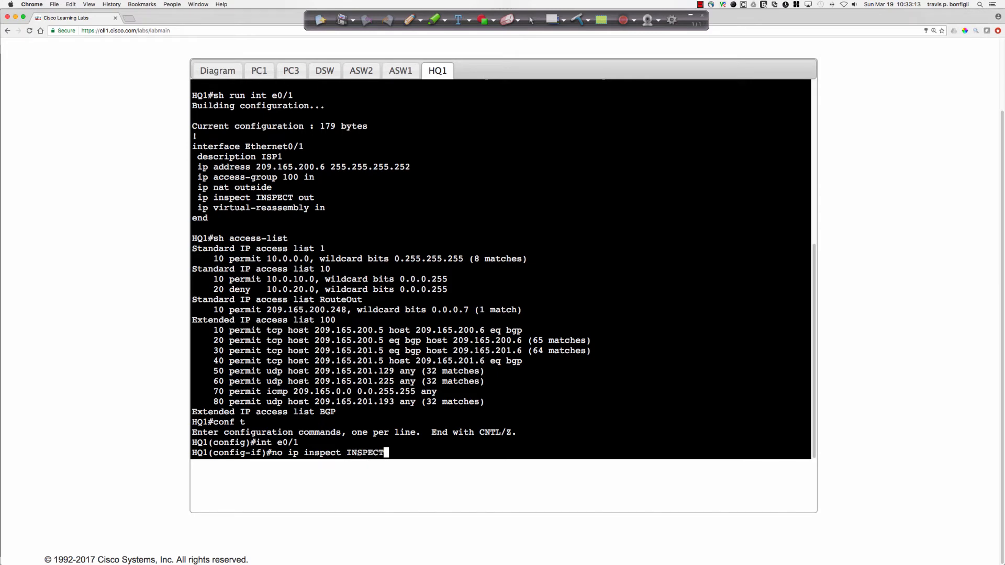
type(" out")
key("Return")
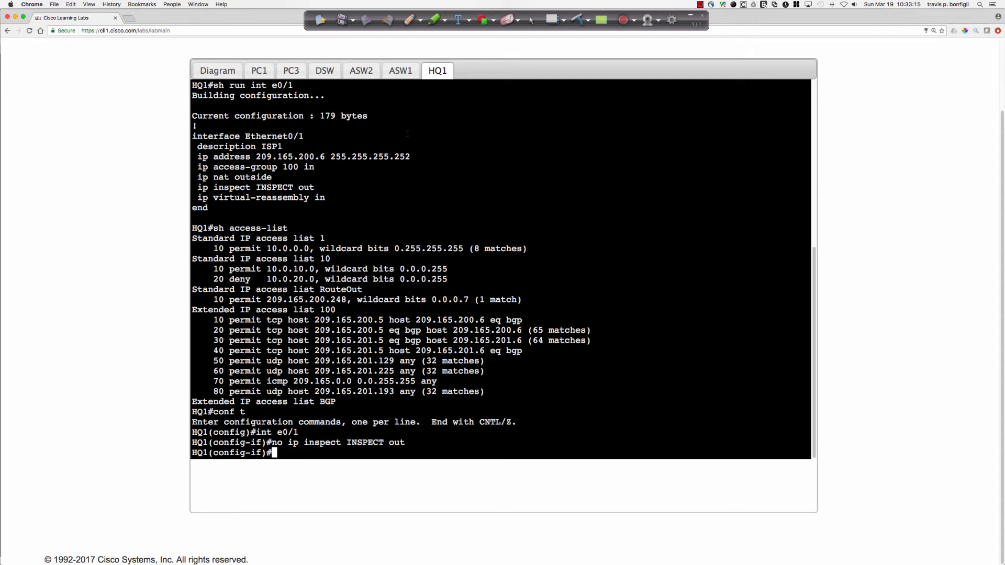
Trace the route from PC3 to 209.165.200.120 twice to test the path without HQ1's outbound inspection.
left_click(291, 71)
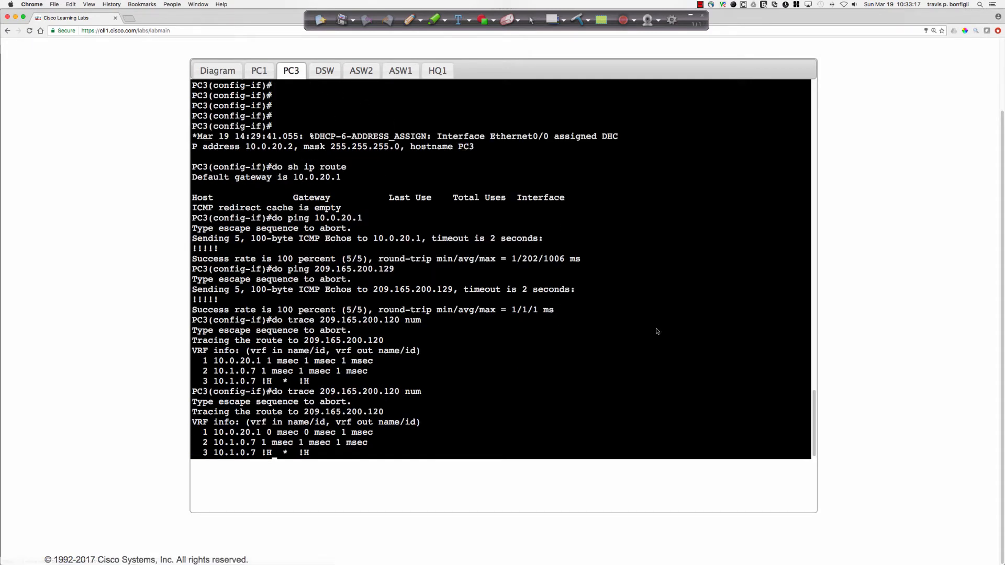
key("Return")
key("Return")
key("Return")
key("Up")
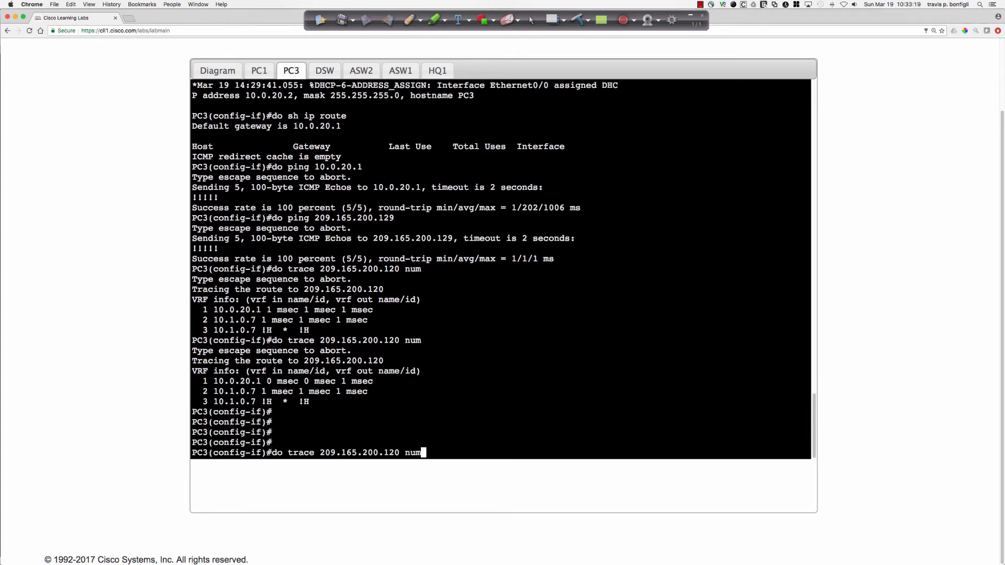
key("Return")
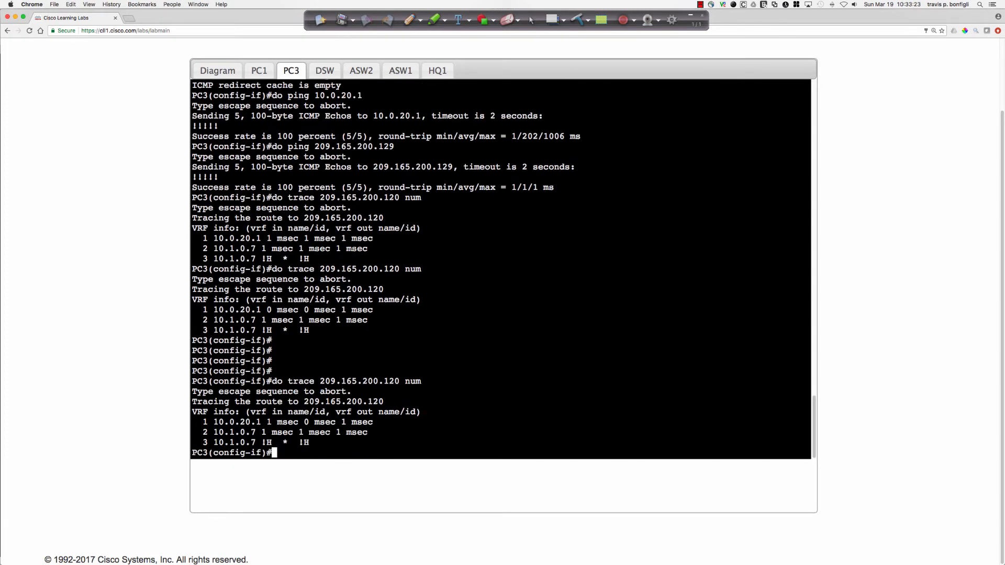
key("Up")
key("Return")
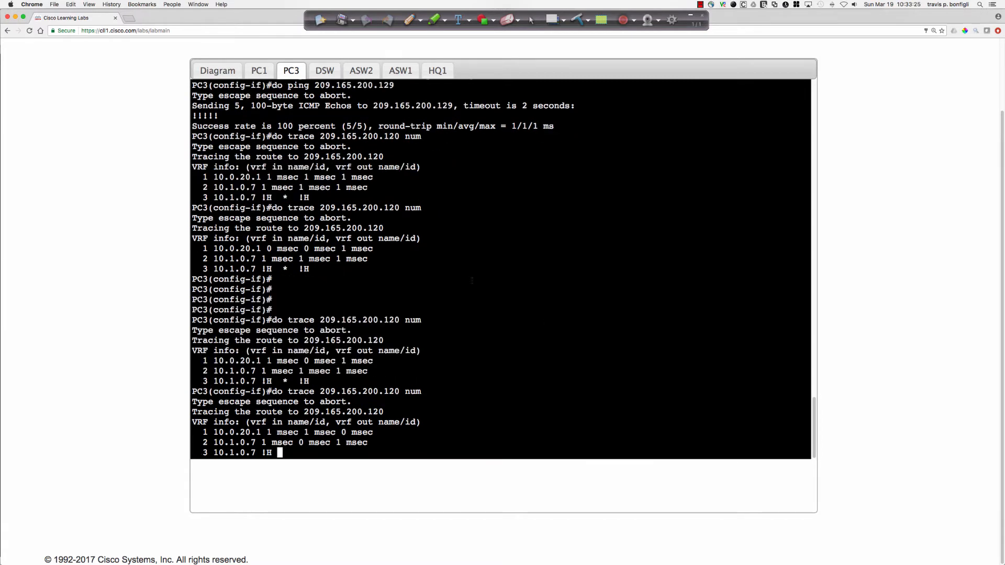
Restore the outbound inspection on HQ1's e0/1 interface with "ip inspect INSPECT out".
left_click(437, 70)
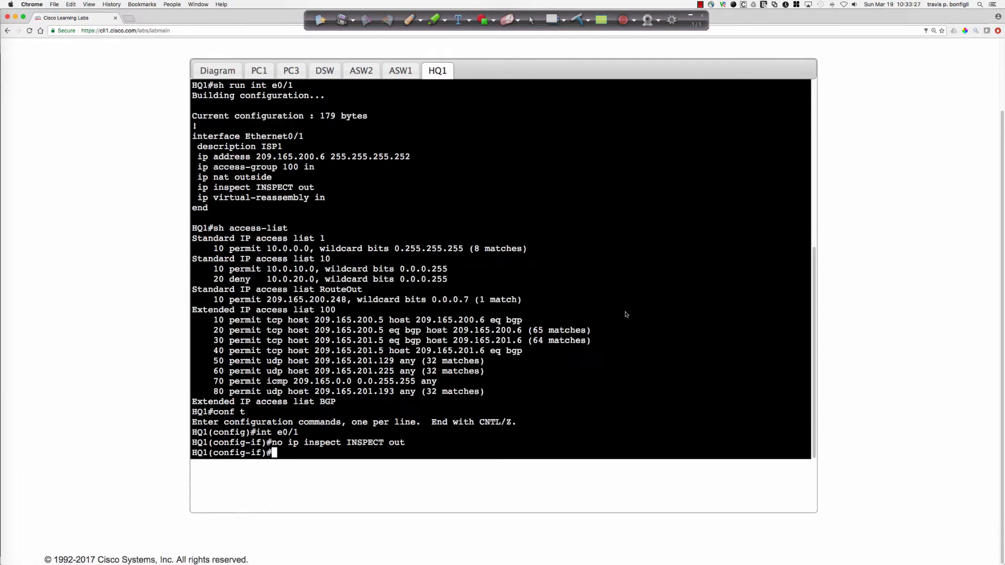
key("Up")
key("Left")
key("Left")
key("Left")
key("Left")
key("Left")
key("Left")
key("Left")
key("Left")
key("Left")
key("Left")
key("Left")
key("Left")
key("Left")
key("Left")
key("Left")
key("Left")
key("Left")
key("Left")
key("Left")
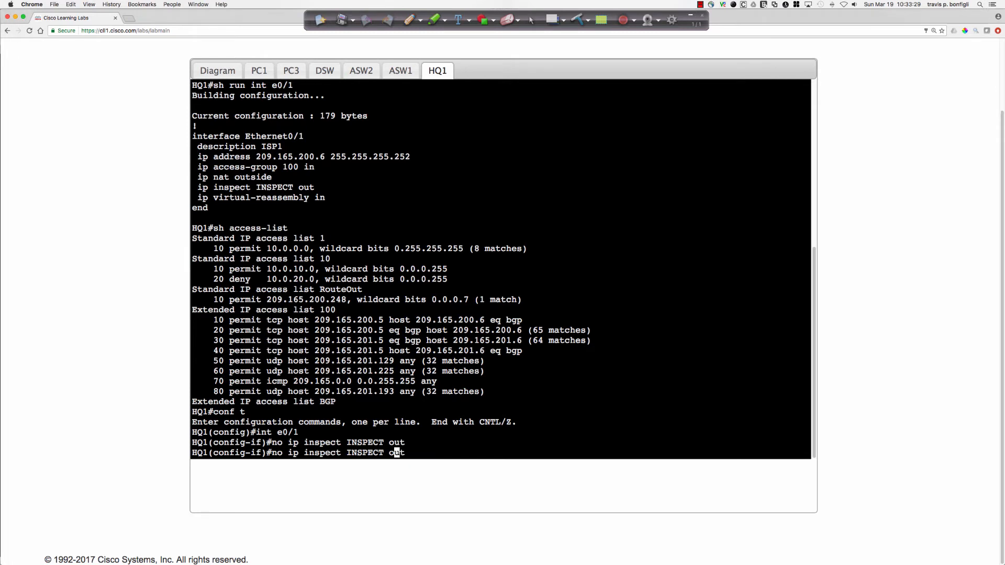
key("Left")
key("Left")
key("Left")
key("BackSpace")
key("BackSpace")
key("BackSpace")
key("Return")
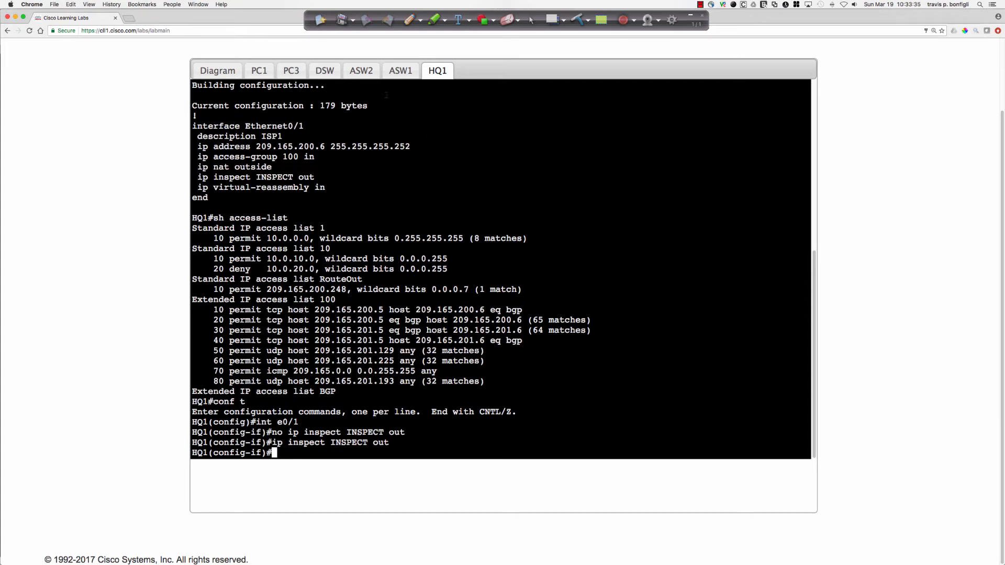
Add the entry "5 permit icmp any any" to extended access list 100 on HQ1.
type("exit")
key("Return")
type("ip access-list ext")
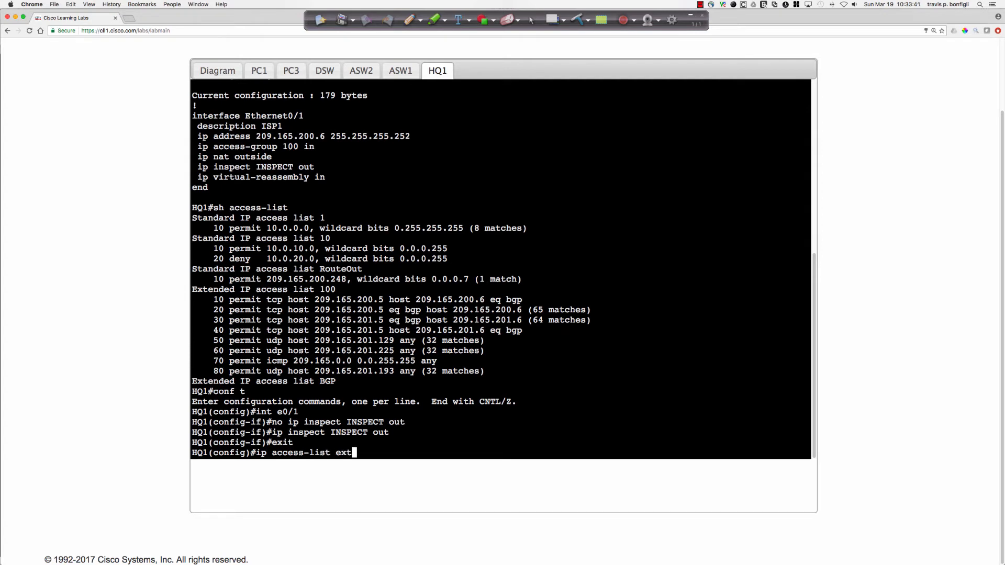
key("Tab")
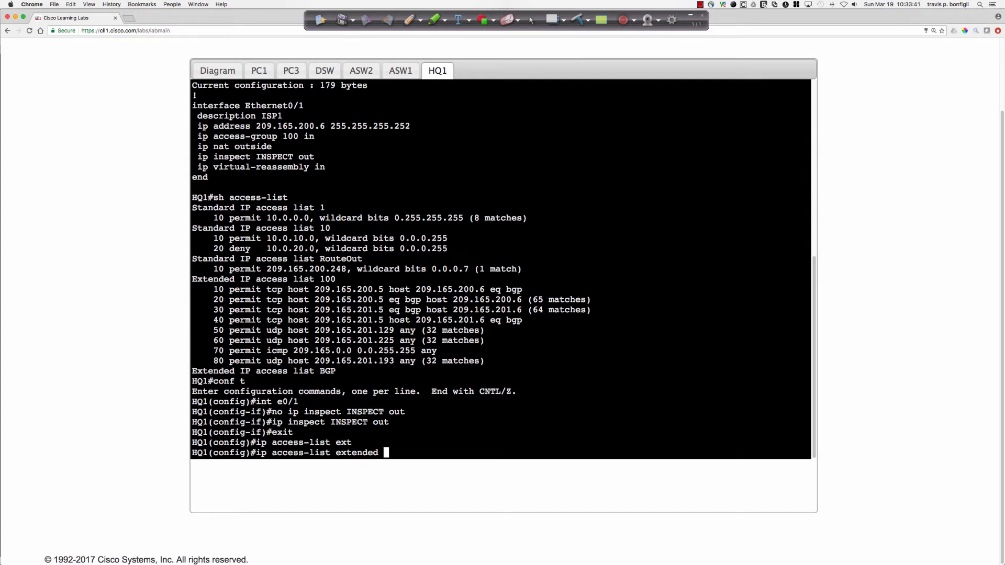
type("100")
key("Return")
type("5")
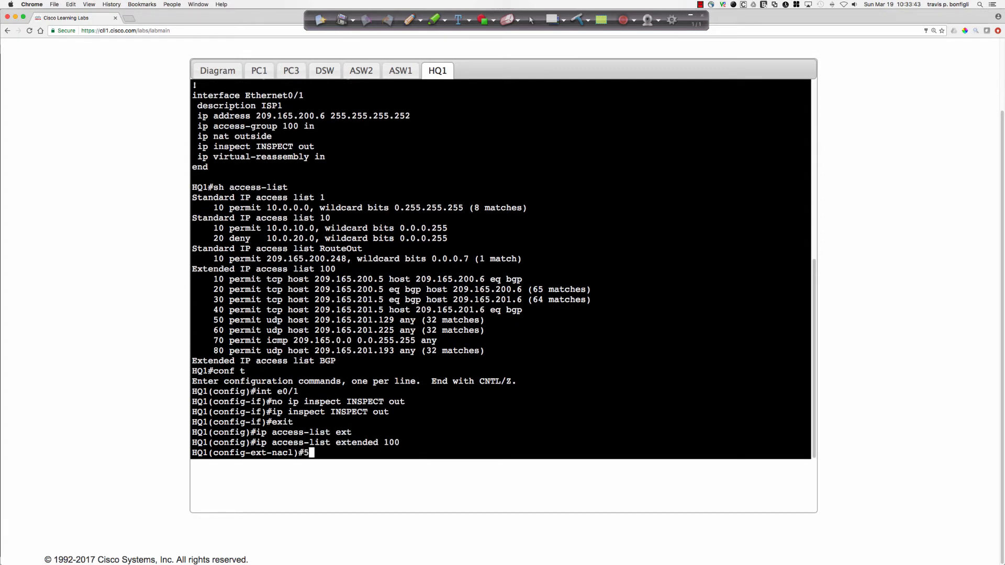
type(" permit icmp any any")
key("Return")
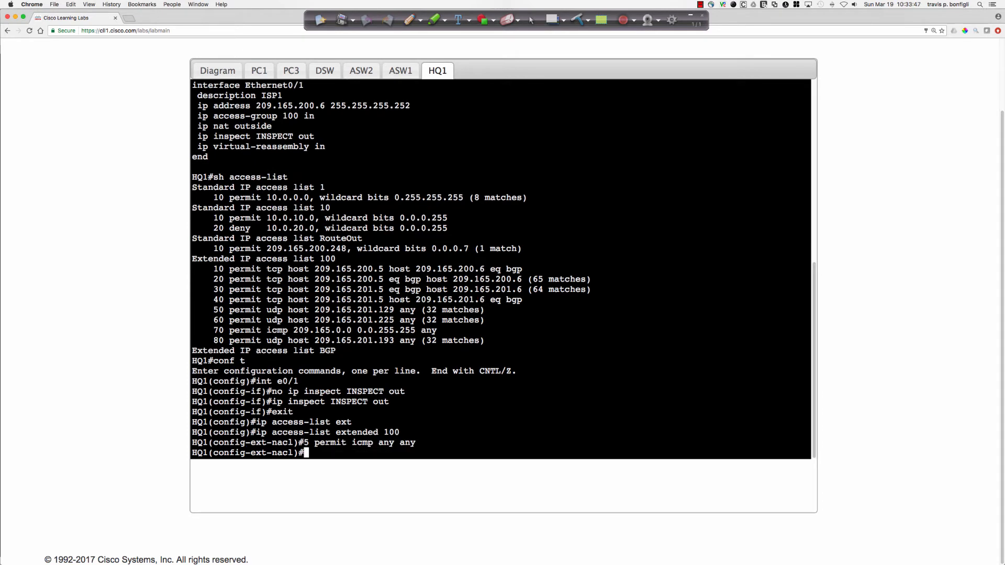
Repeat the numeric trace from PC3 to 209.165.200.120 twice to test the path with ICMP permitted in access list 100.
left_click(291, 70)
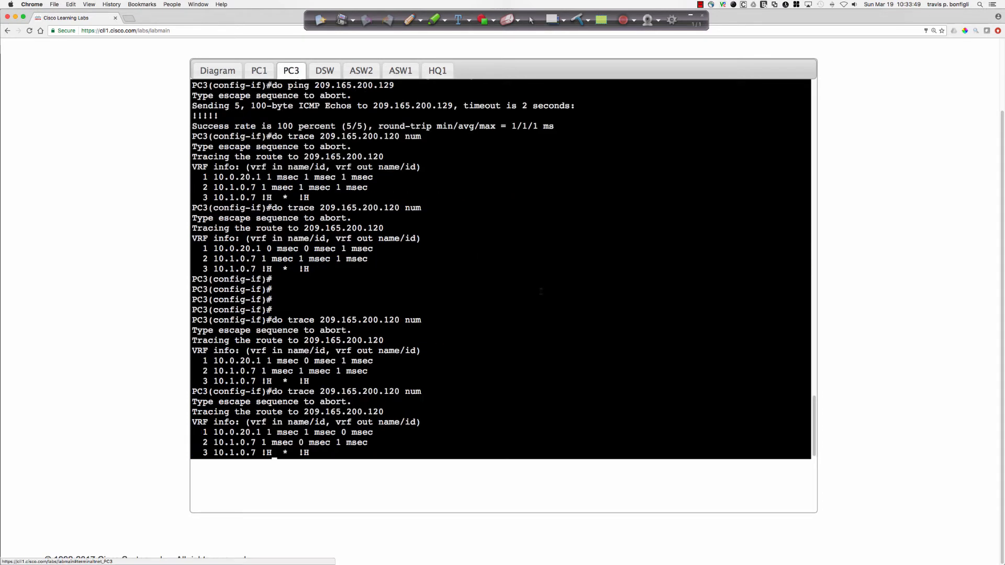
key("Return")
key("Return")
key("Return")
key("Return")
key("Up")
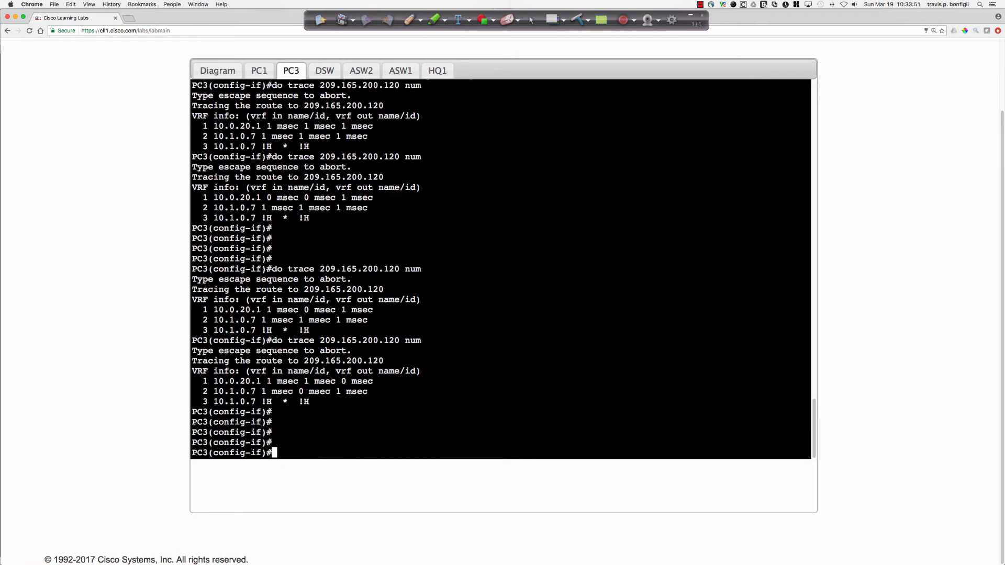
key("Return")
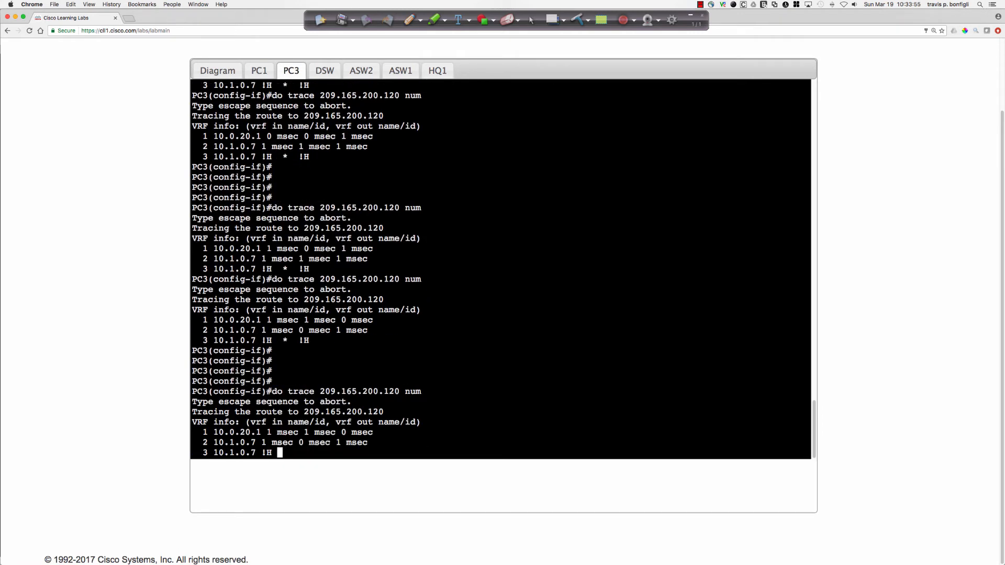
key("Up")
key("Return")
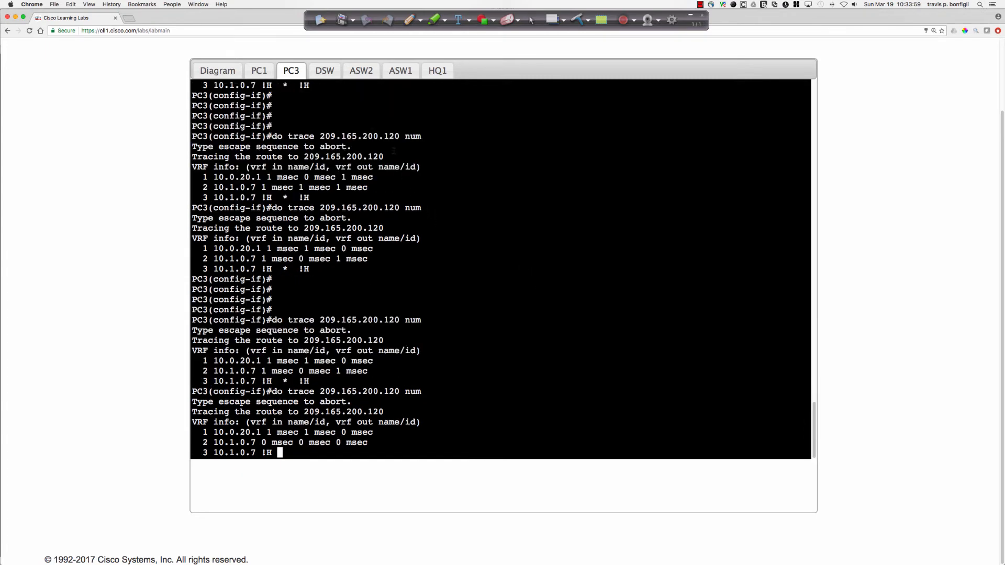
Delete entry 5 from HQ1's extended access list 100 with "no 5".
left_click(438, 70)
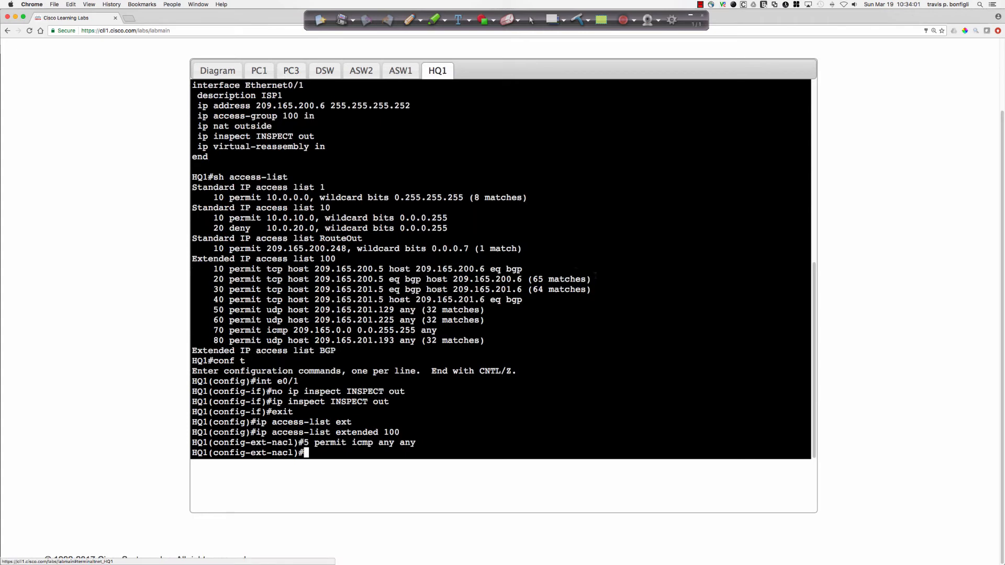
key("Up")
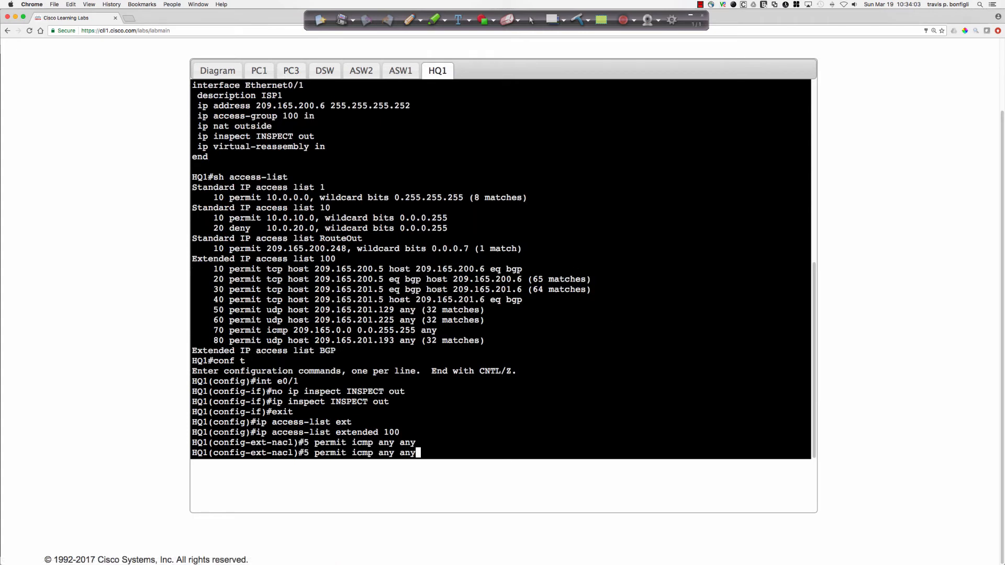
key("Left")
key("Left")
key("Left")
key("Left")
key("Right")
key("Right")
key("Right")
key("Right")
key("BackSpace")
key("BackSpace")
key("BackSpace")
key("BackSpace")
key("BackSpace")
key("BackSpace")
key("BackSpace")
key("BackSpace")
key("BackSpace")
key("BackSpace")
key("BackSpace")
key("BackSpace")
key("BackSpace")
key("BackSpace")
key("BackSpace")
key("BackSpace")
key("BackSpace")
key("BackSpace")
key("BackSpace")
key("BackSpace")
key("BackSpace")
type("no ")
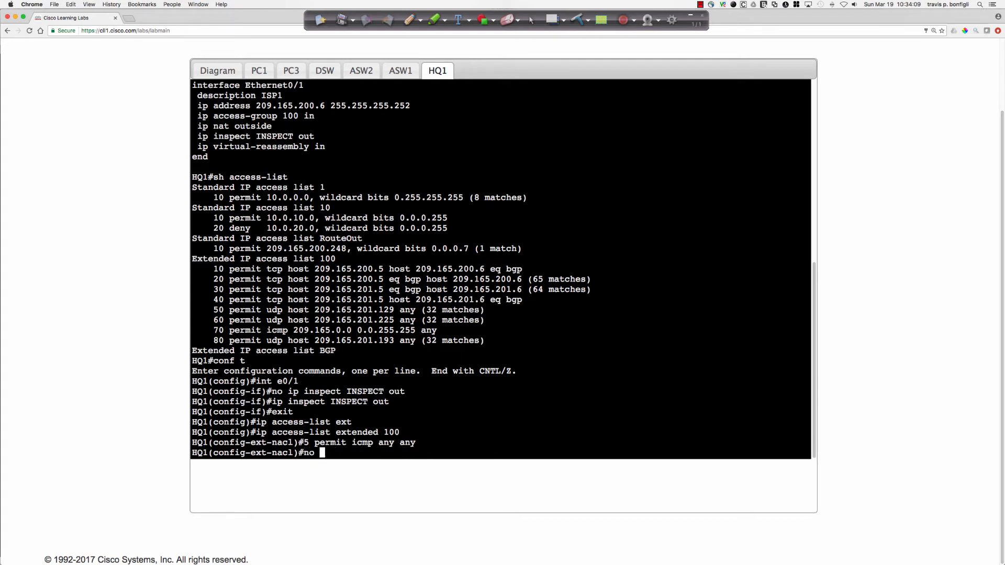
type("5")
key("Return")
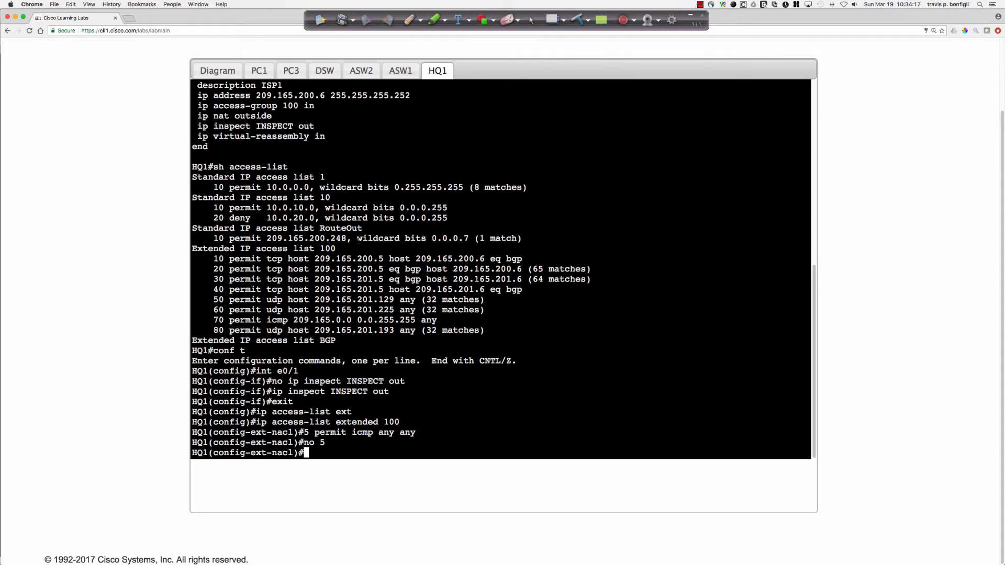
Display HQ1's BGP section with "do sh run | sec router bgp" and compare its network statement with the earlier access-list output.
scroll(501, 270, "up", 3)
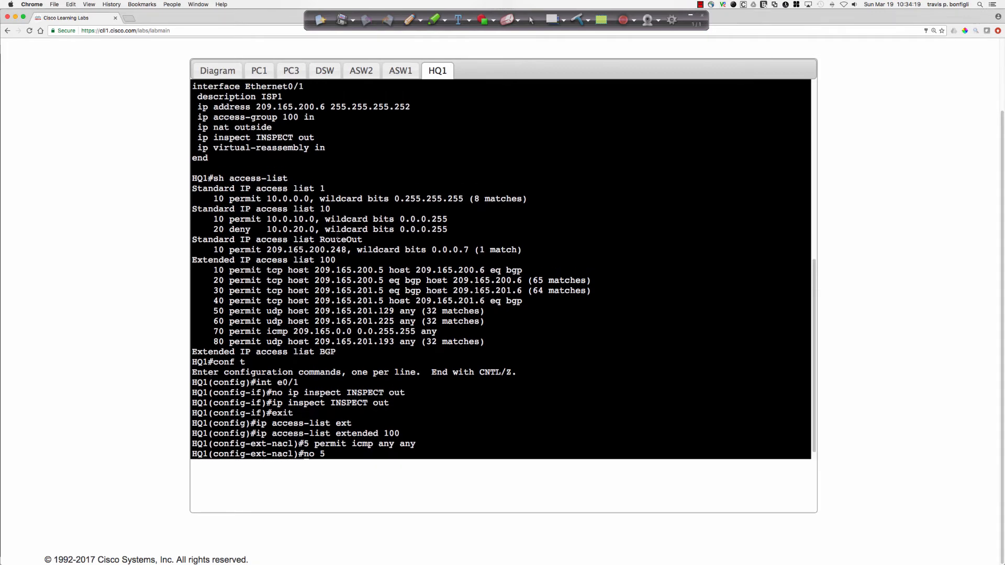
scroll(337, 237, "up", 6)
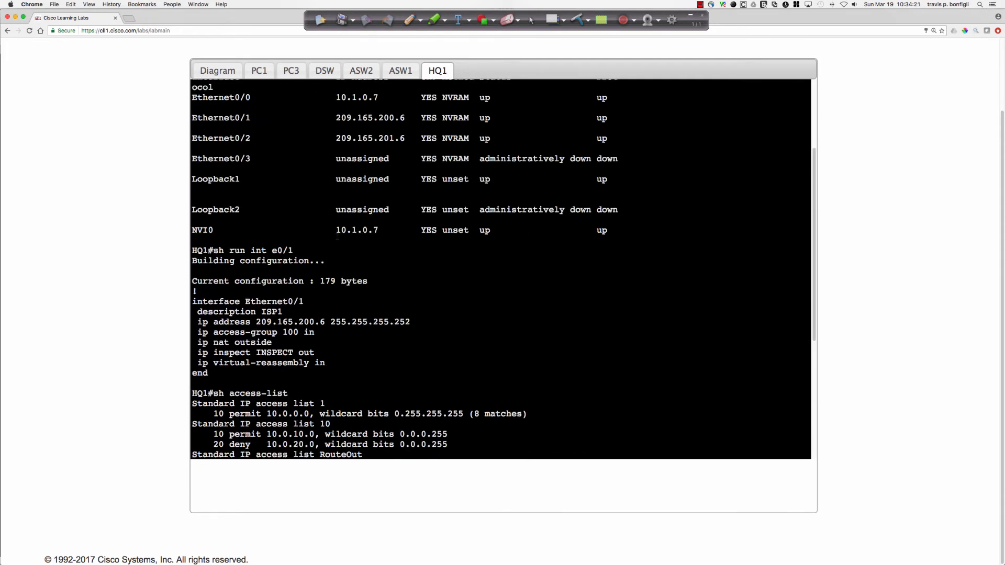
scroll(337, 237, "down", 8)
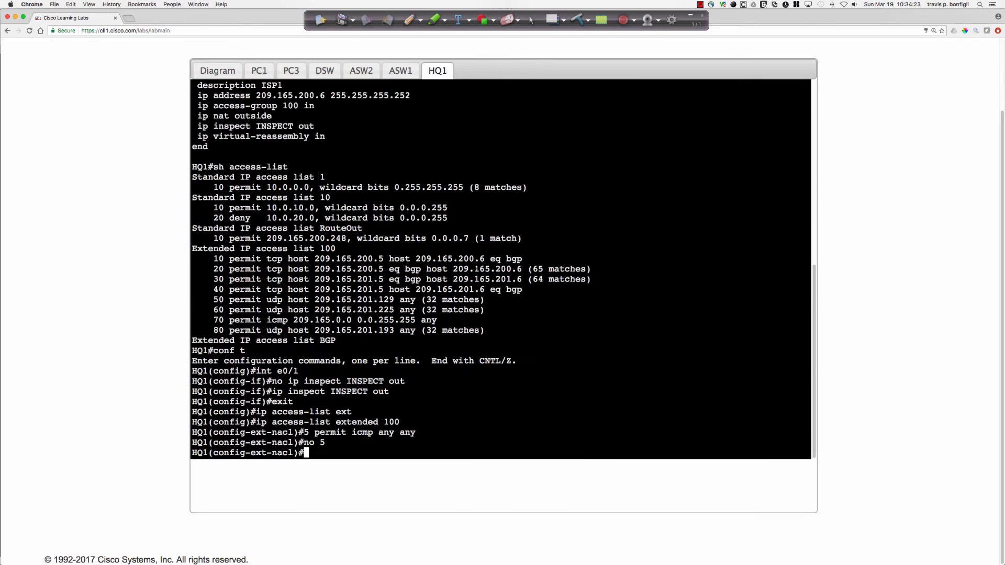
type("do sh run | sec router bgp")
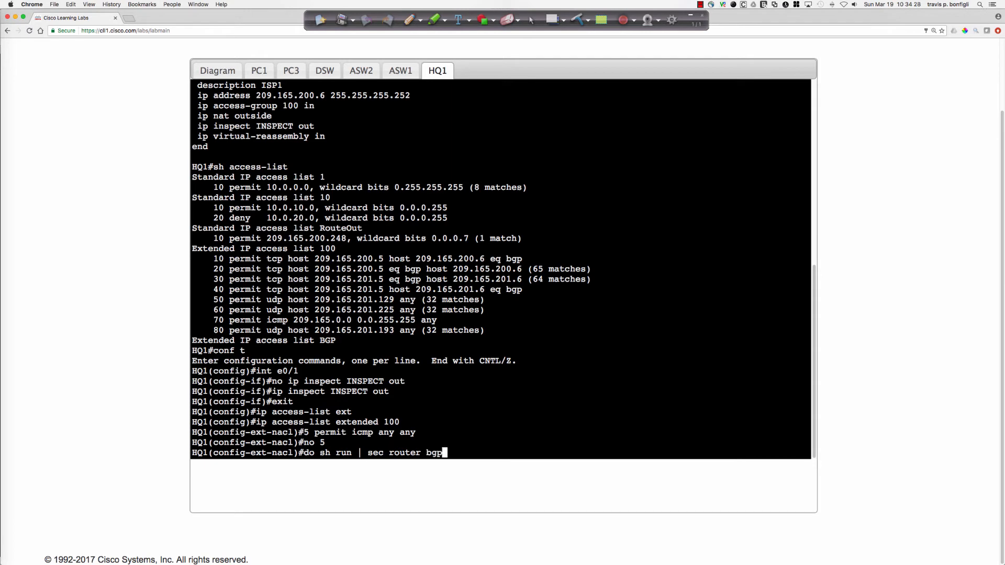
key("Return")
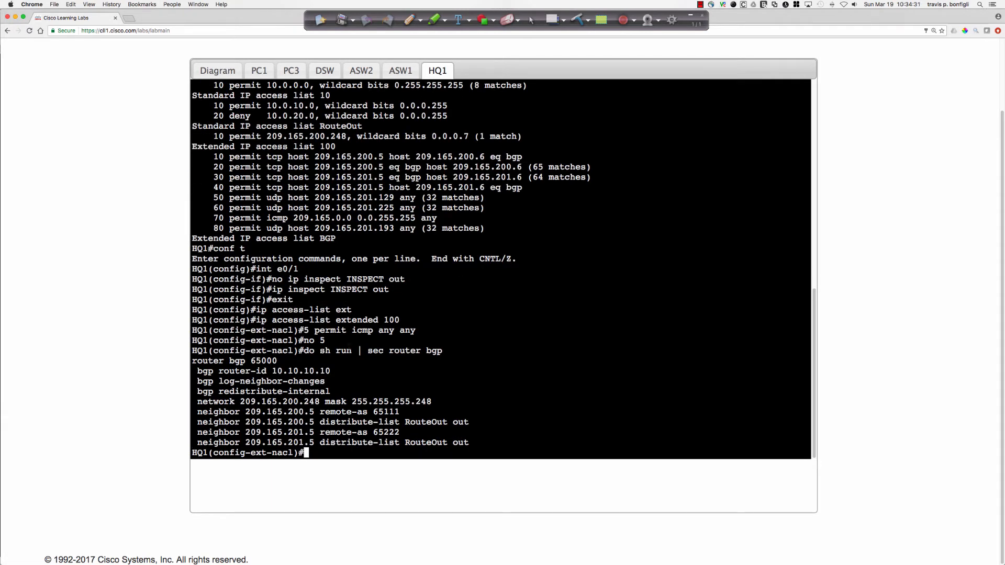
left_click_drag(240, 401, 431, 402)
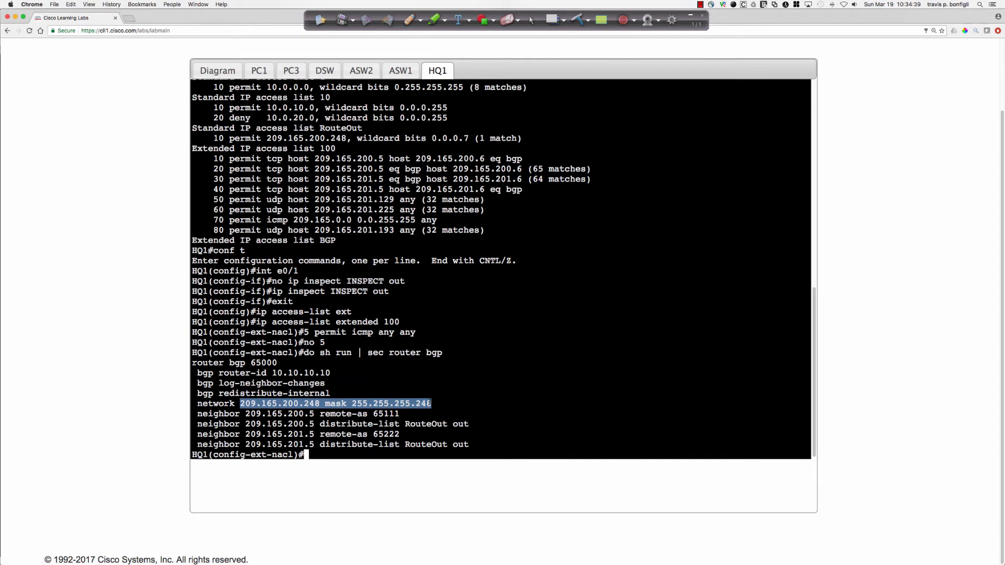
scroll(430, 402, "up", 2)
scroll(430, 402, "up", 2)
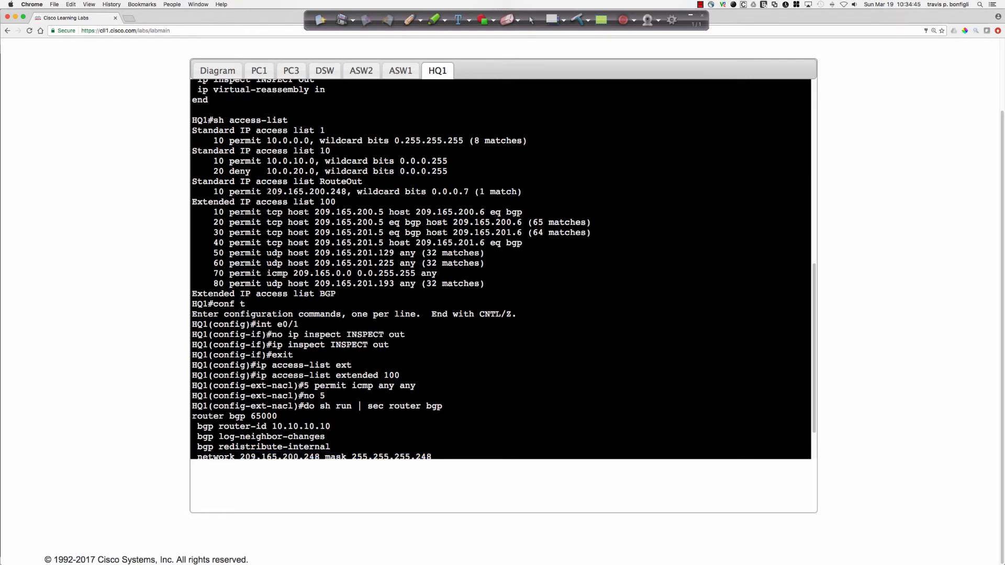
Compare the RouteOut access-list entry with the network statement and neighbor distribute lists in HQ1's BGP section.
double_click(314, 192)
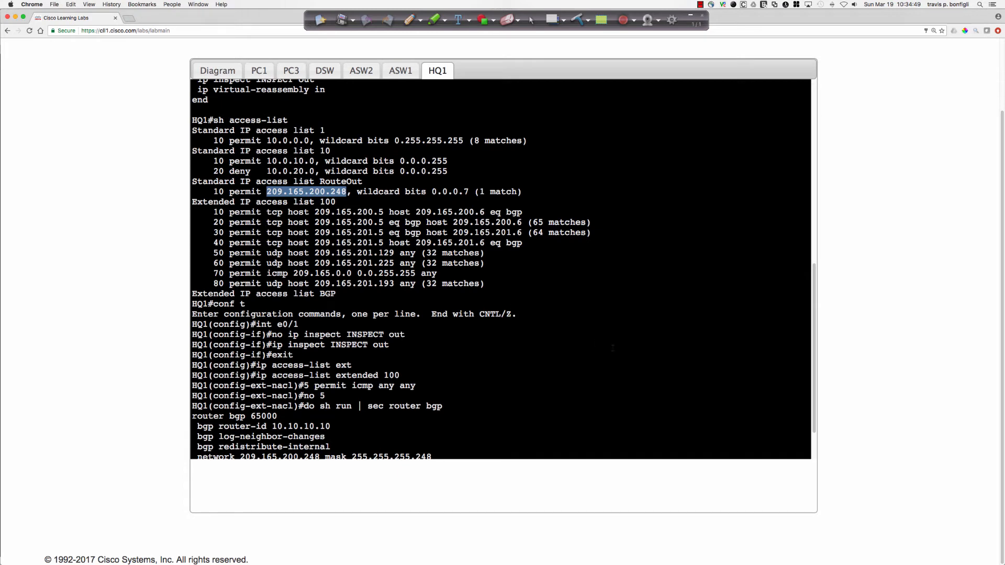
scroll(613, 348, "down", 5)
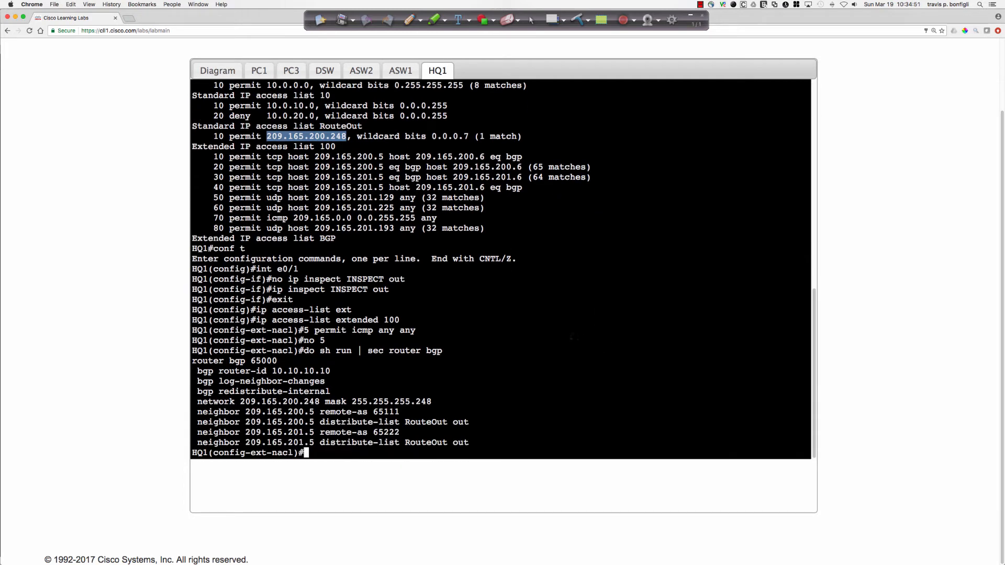
left_click(156, 216)
Open the lab's Scenario document and reread the PC3 and PC4 Internet access complaints and the connectivity-test instructions.
scroll(142, 212, "up", 2)
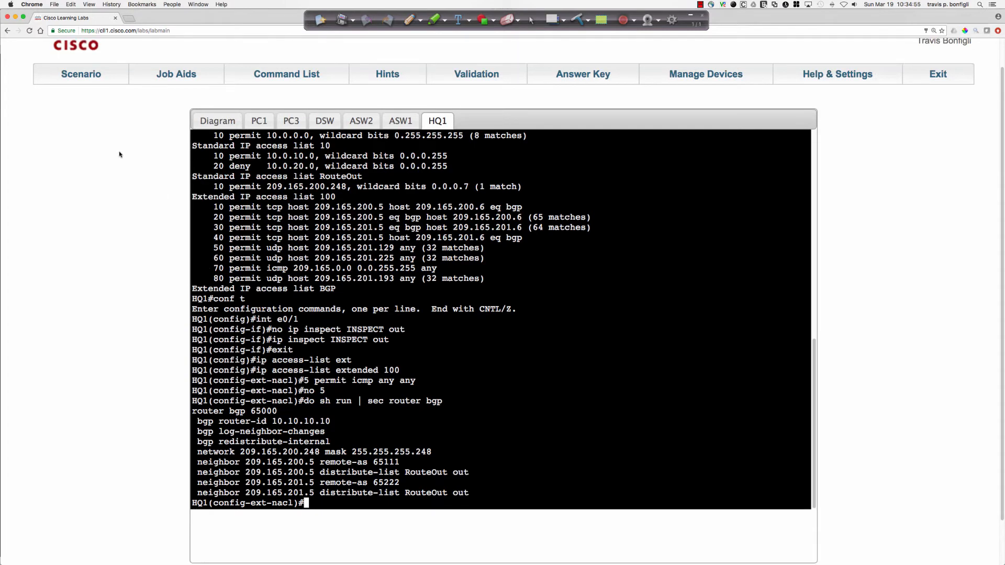
left_click(77, 79)
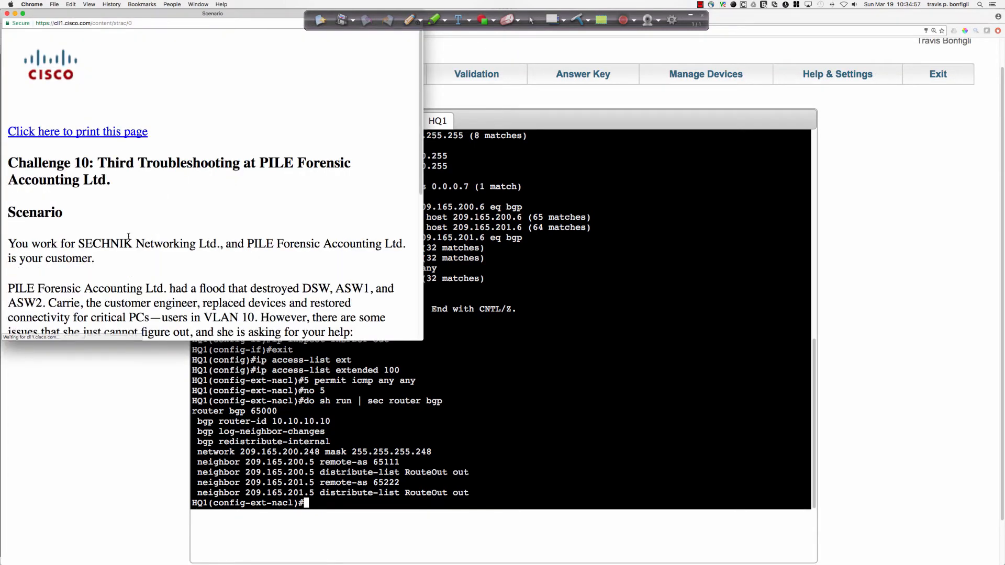
scroll(129, 241, "down", 5)
scroll(128, 236, "down", 2)
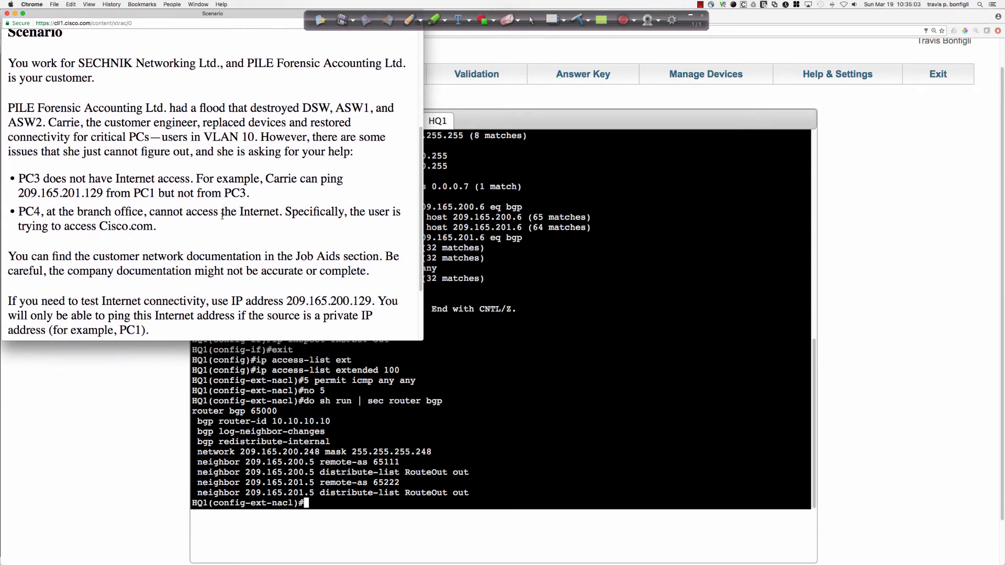
scroll(217, 224, "down", 2)
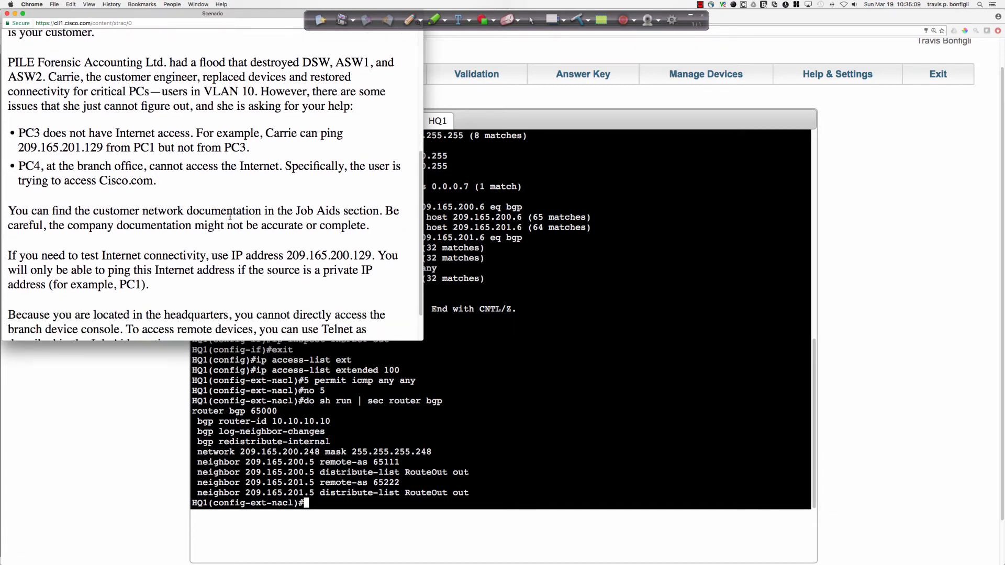
left_click_drag(100, 181, 153, 181)
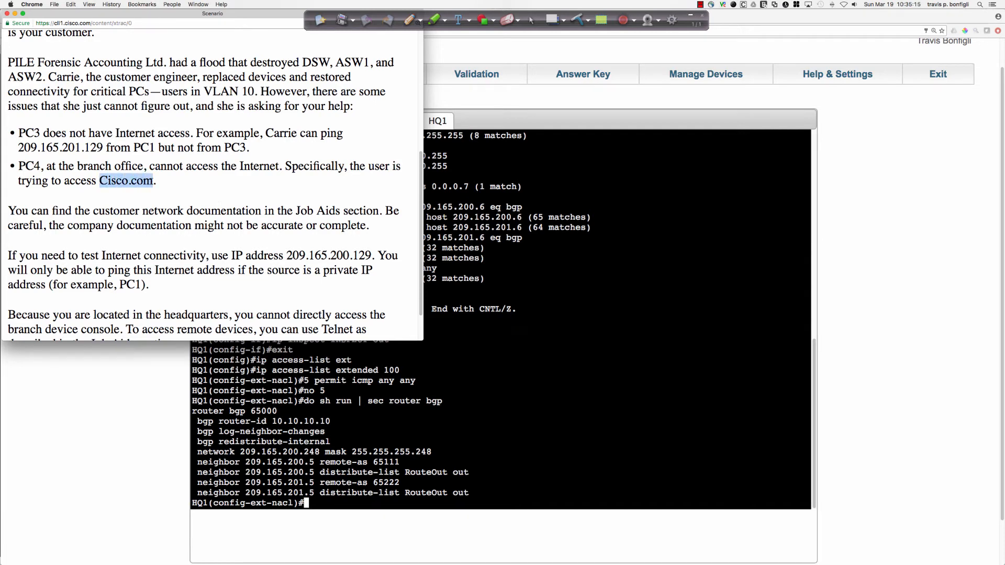
left_click_drag(103, 148, 19, 148)
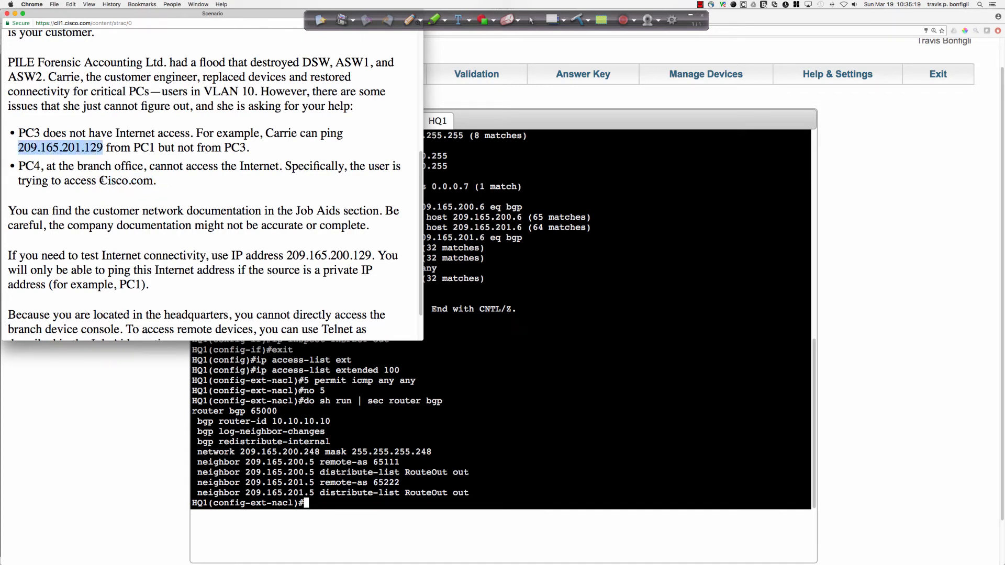
left_click_drag(101, 181, 154, 181)
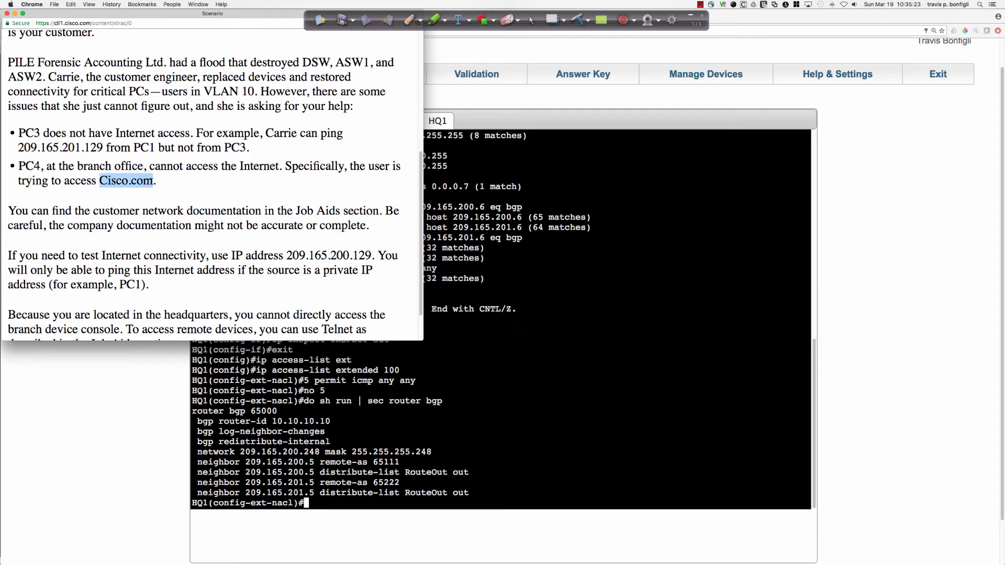
left_click(605, 270)
Show the topology diagram and look through the Job Aids for routing, device access and NTP server information.
left_click(218, 120)
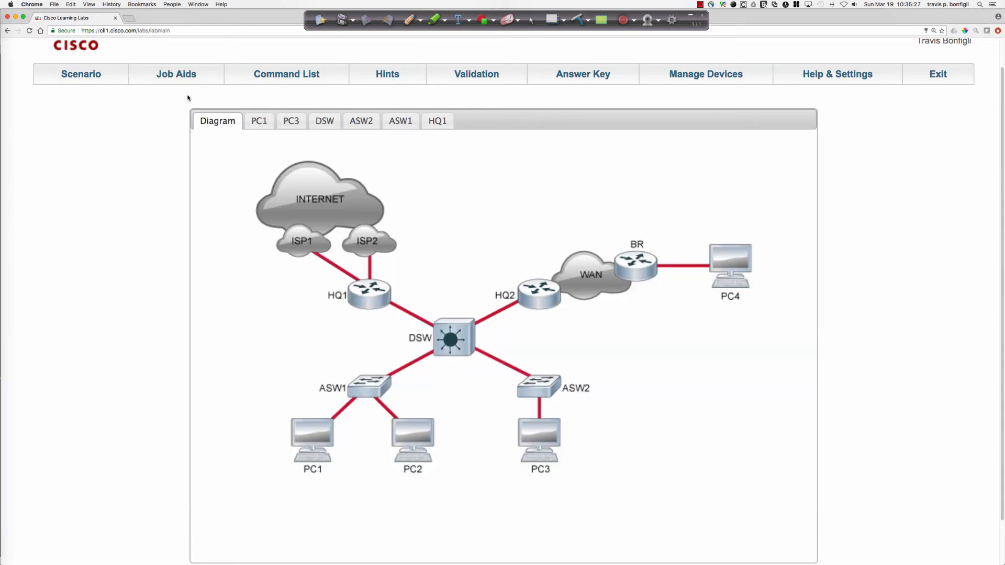
left_click(163, 75)
scroll(157, 215, "down", 5)
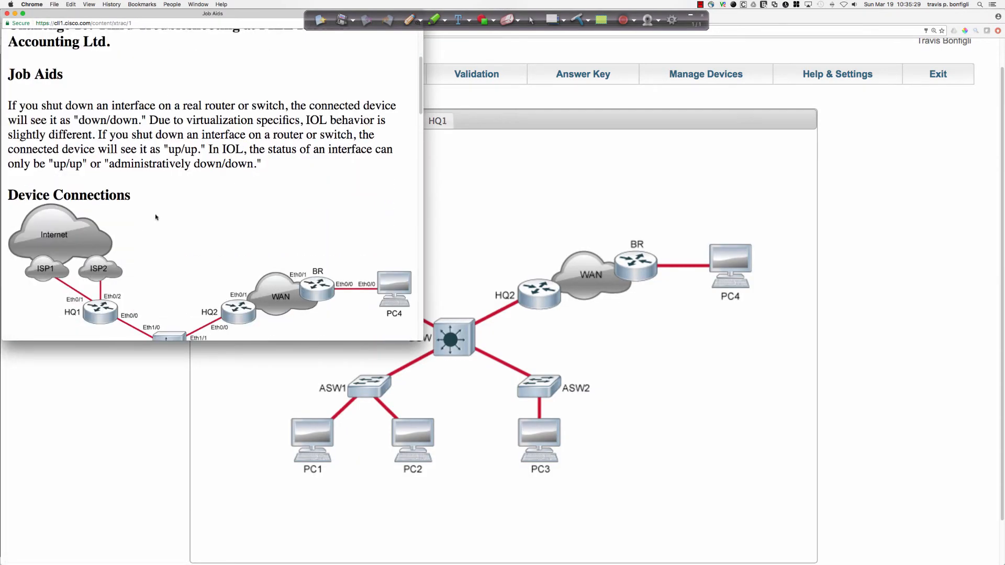
scroll(155, 217, "up", 10)
scroll(155, 216, "down", 5)
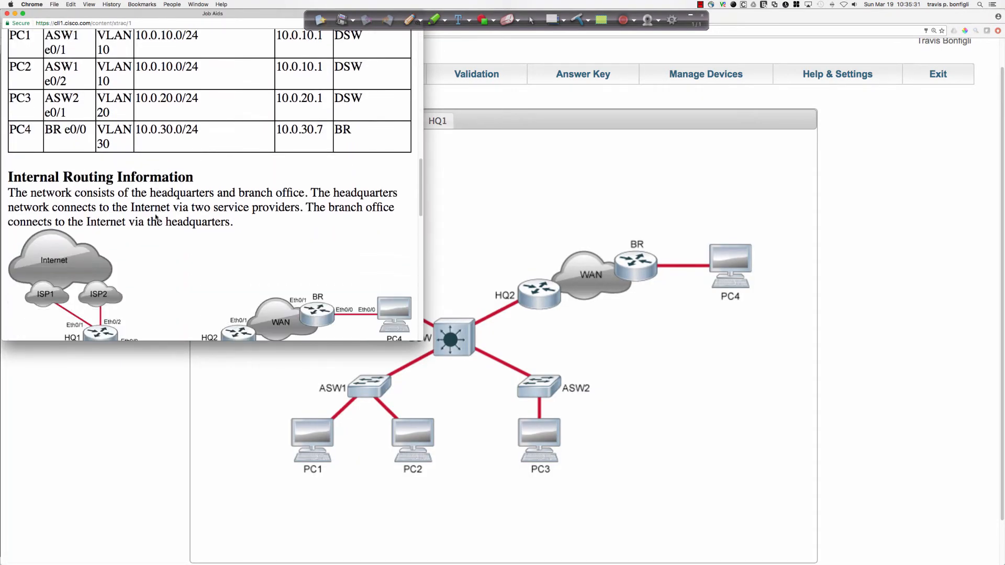
scroll(156, 217, "down", 8)
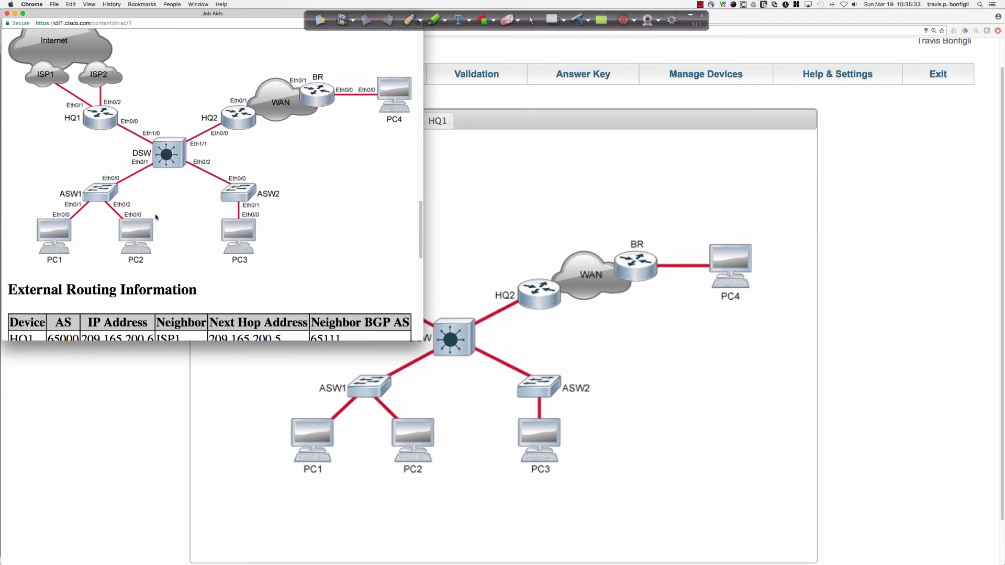
scroll(155, 217, "down", 5)
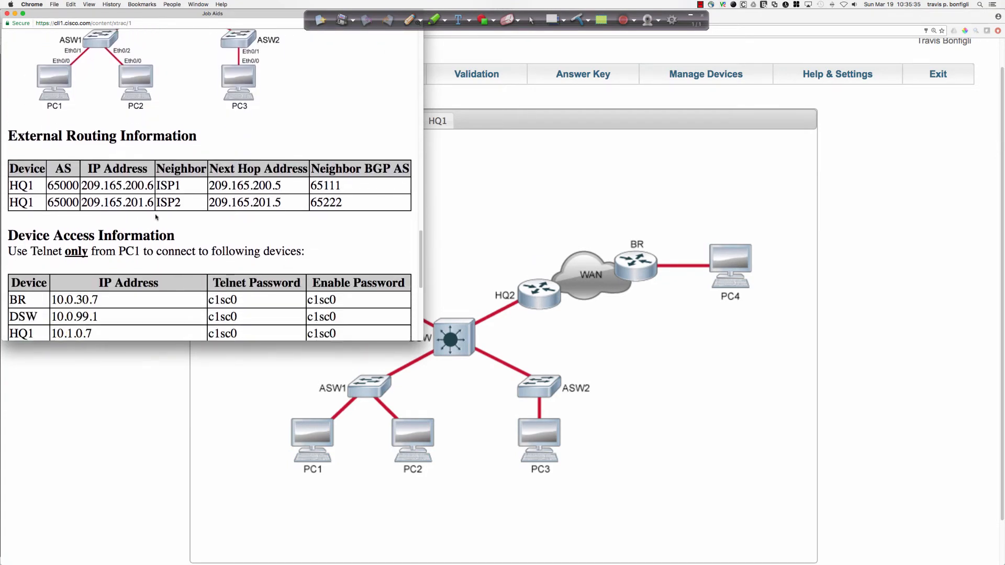
scroll(156, 217, "down", 5)
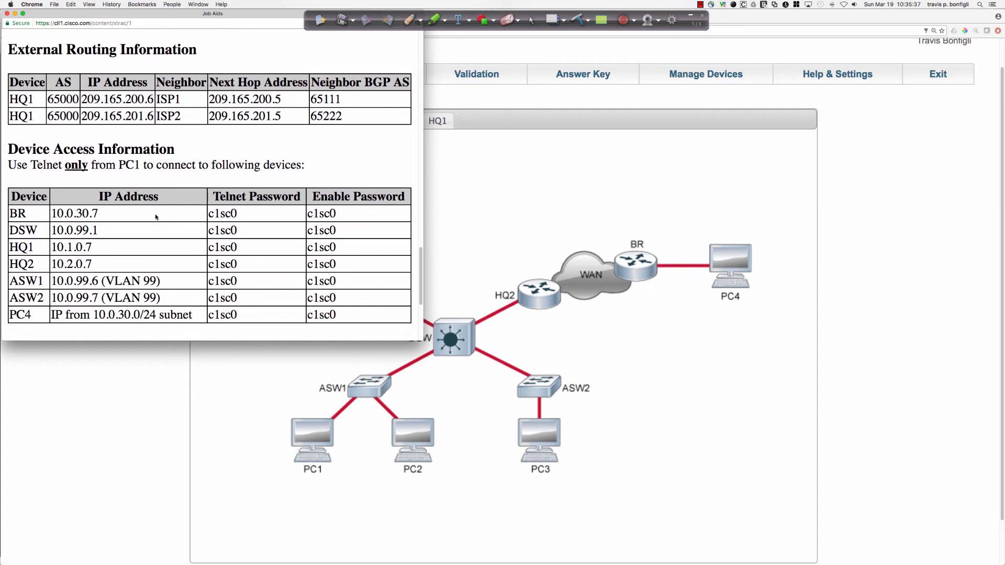
scroll(155, 216, "down", 4)
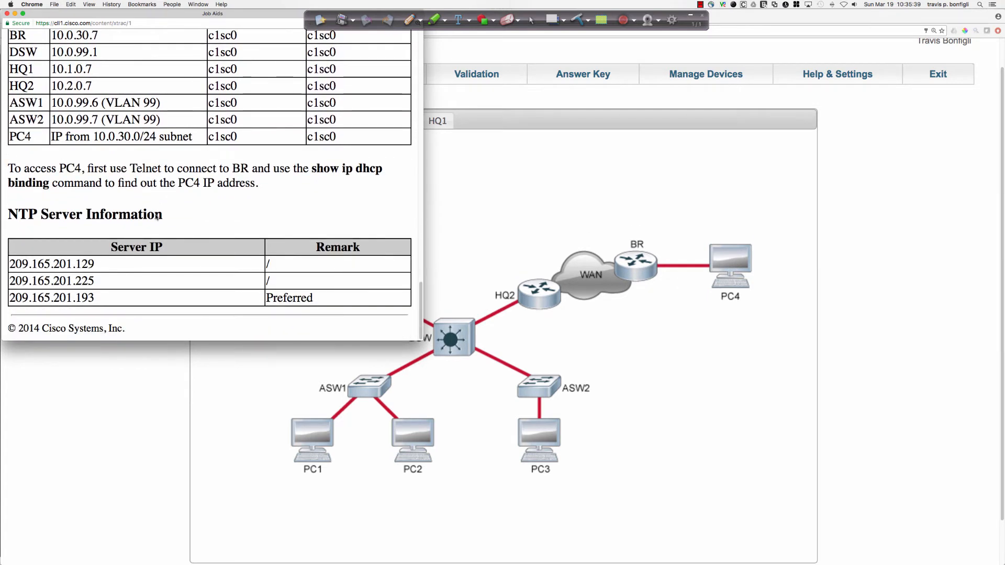
scroll(211, 93, "up", 1)
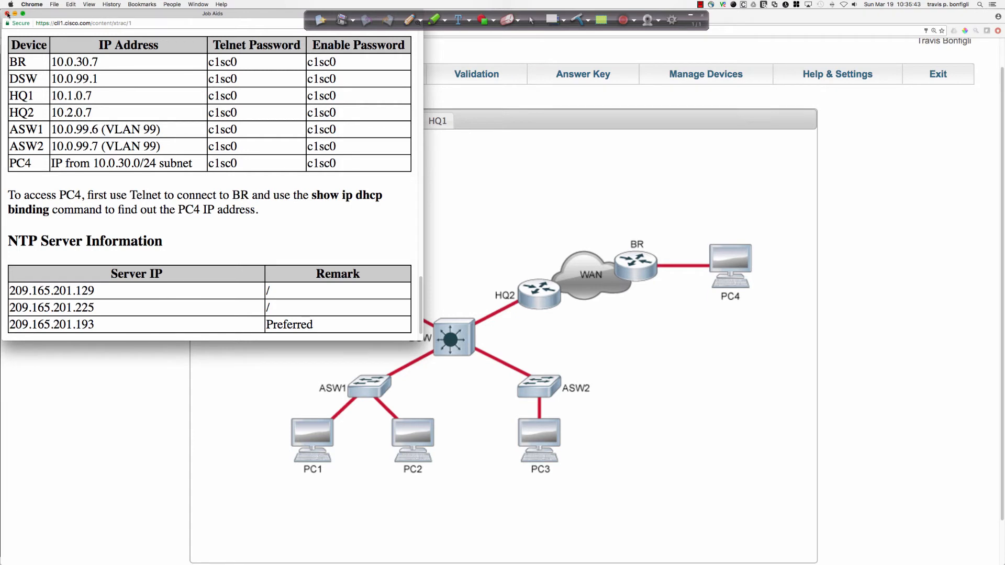
scroll(147, 151, "up", 1)
scroll(148, 152, "up", 1)
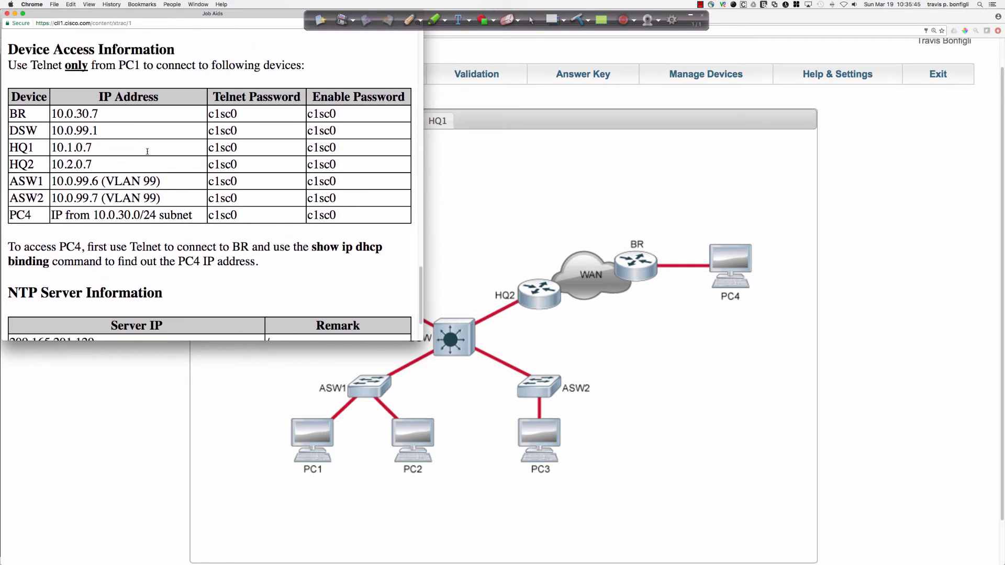
left_click(631, 239)
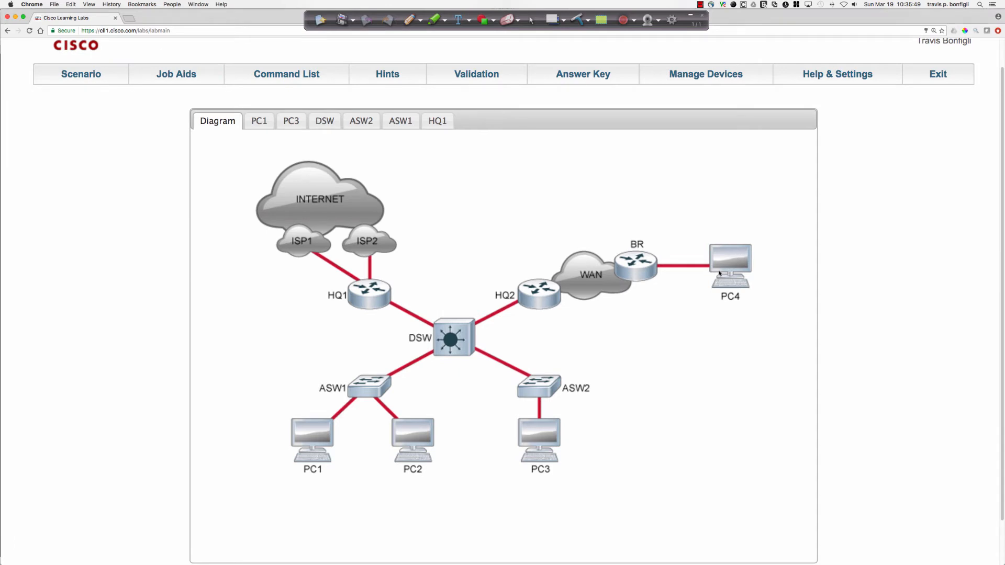
Reopen the Job Aids and examine which PC may be used for Telnet under Device Access Information.
left_click(167, 80)
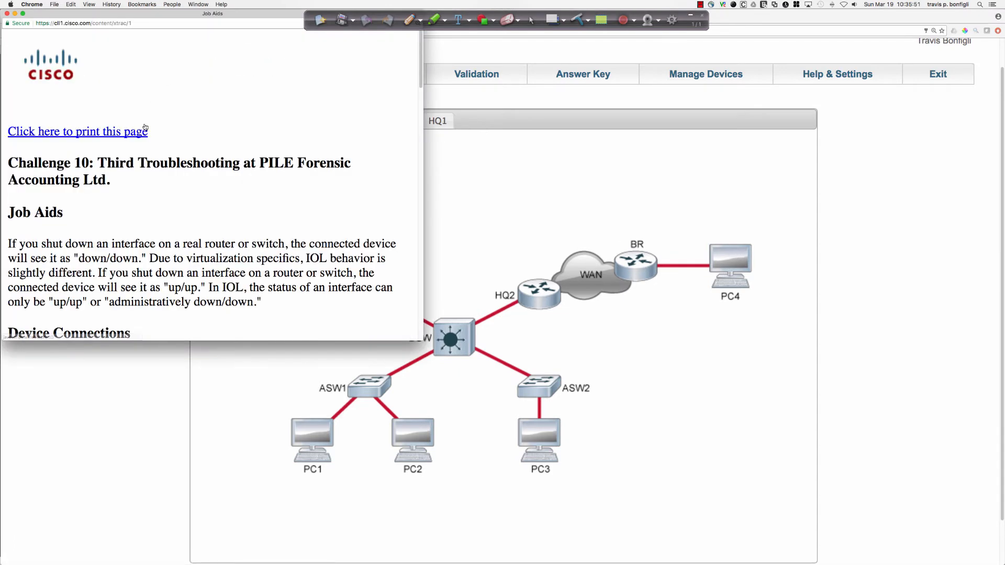
scroll(145, 127, "down", 10)
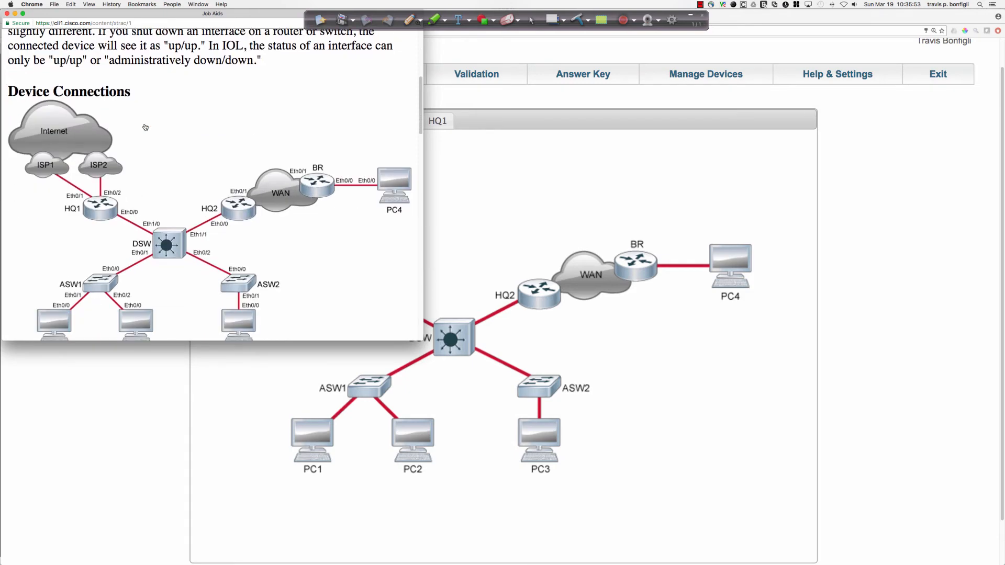
scroll(145, 128, "down", 10)
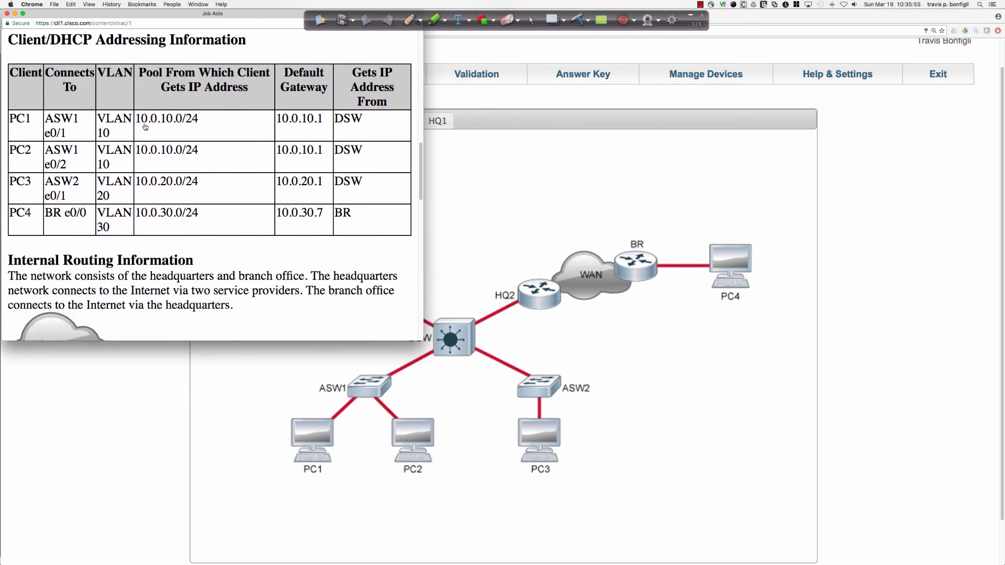
scroll(145, 128, "down", 10)
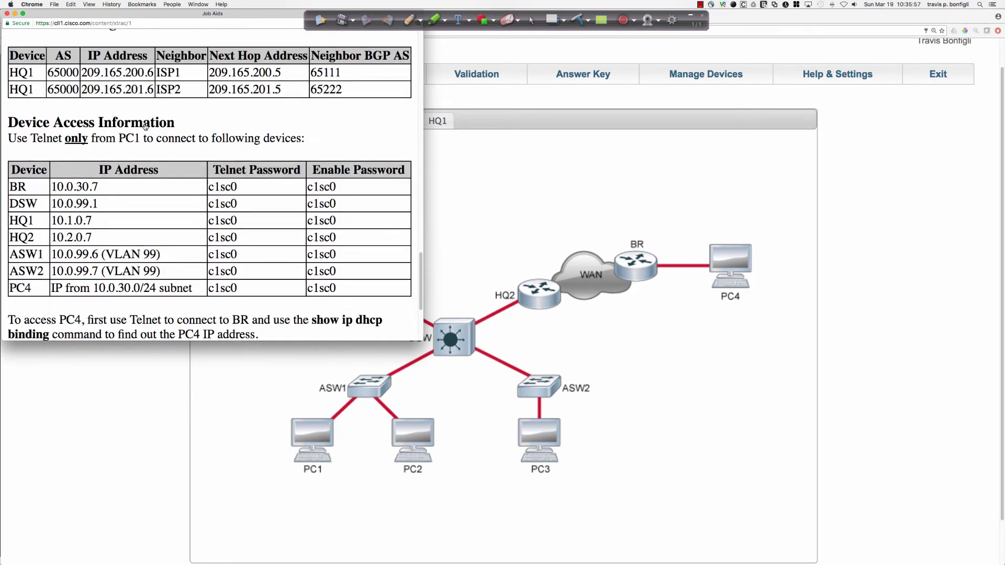
left_click_drag(10, 122, 302, 142)
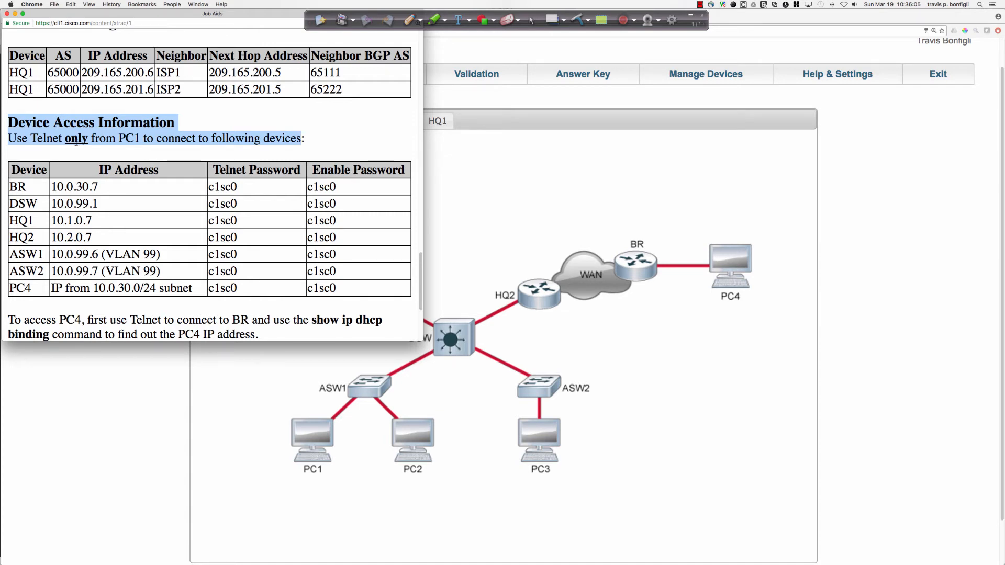
left_click_drag(66, 139, 138, 139)
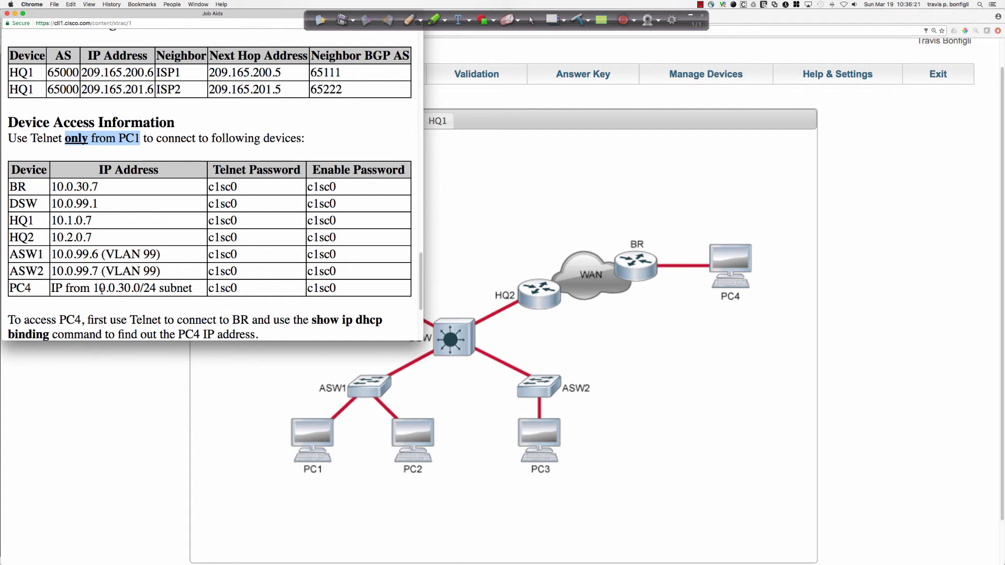
Check PC4's VLAN, address pool and default gateway in the Client/DHCP Addressing Information table.
scroll(158, 281, "up", 5)
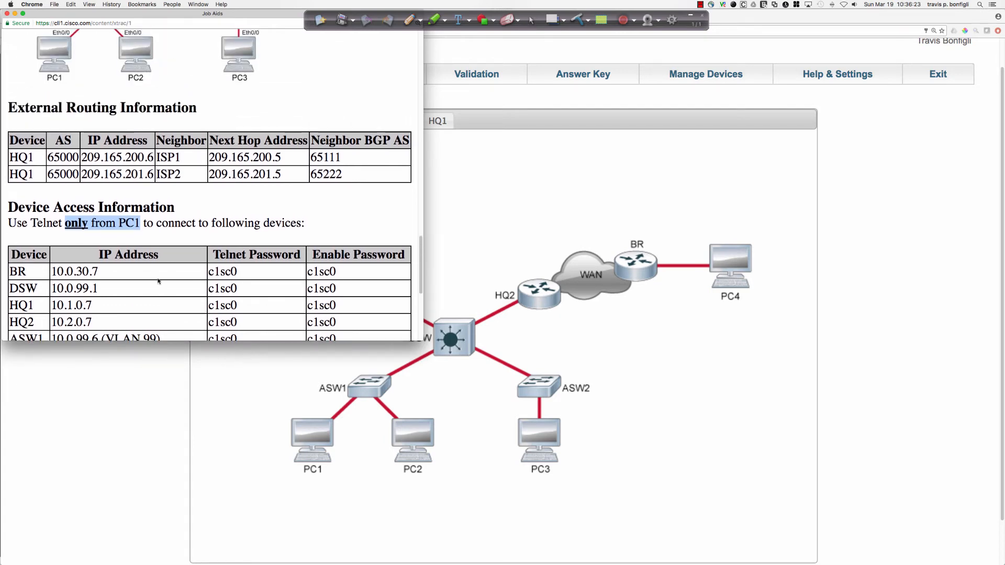
scroll(159, 281, "up", 4)
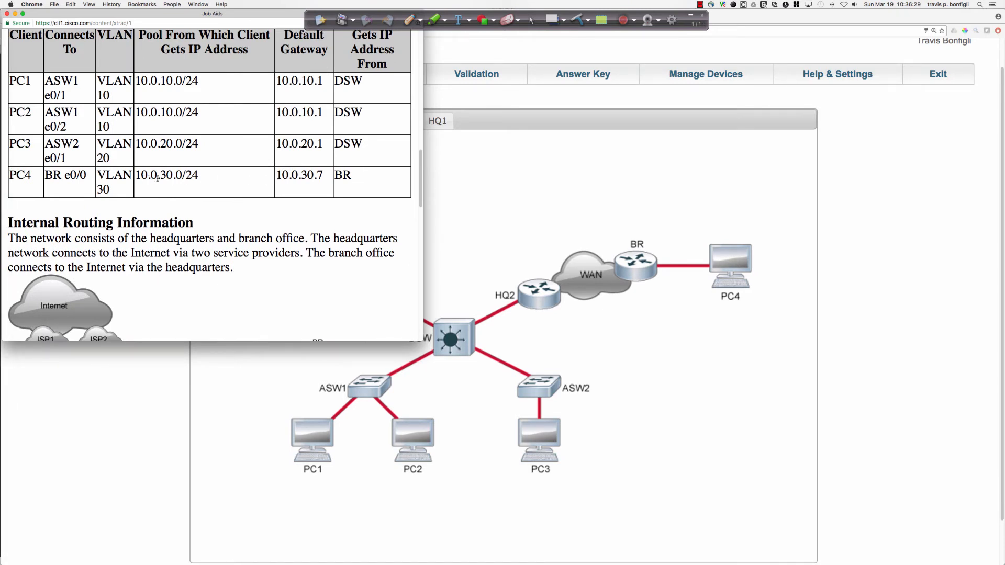
scroll(168, 204, "down", 1)
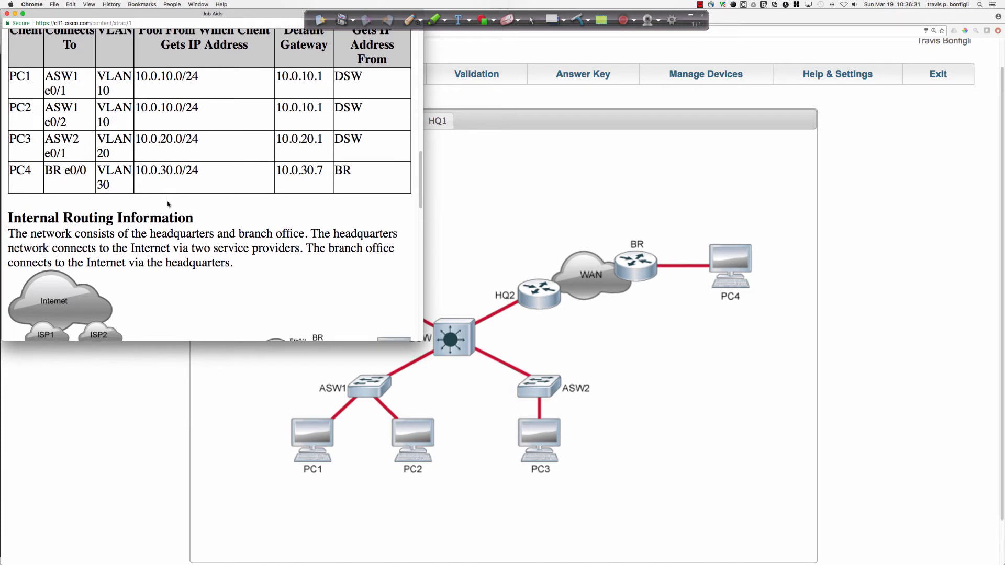
Examine the Device Access Information for BR and PC4, including how to find PC4's IP address through BR.
scroll(168, 204, "down", 5)
scroll(168, 204, "down", 10)
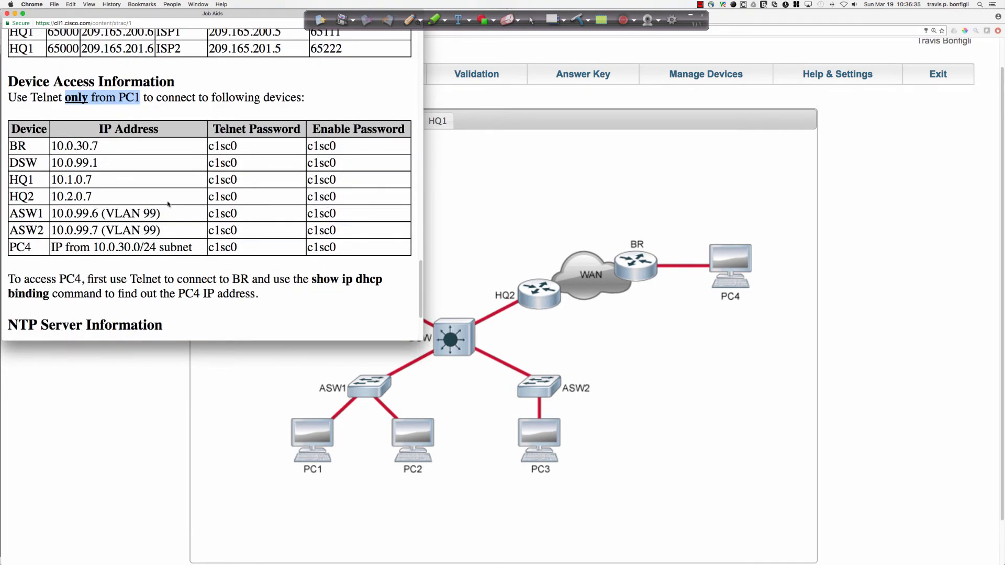
scroll(144, 246, "down", 2)
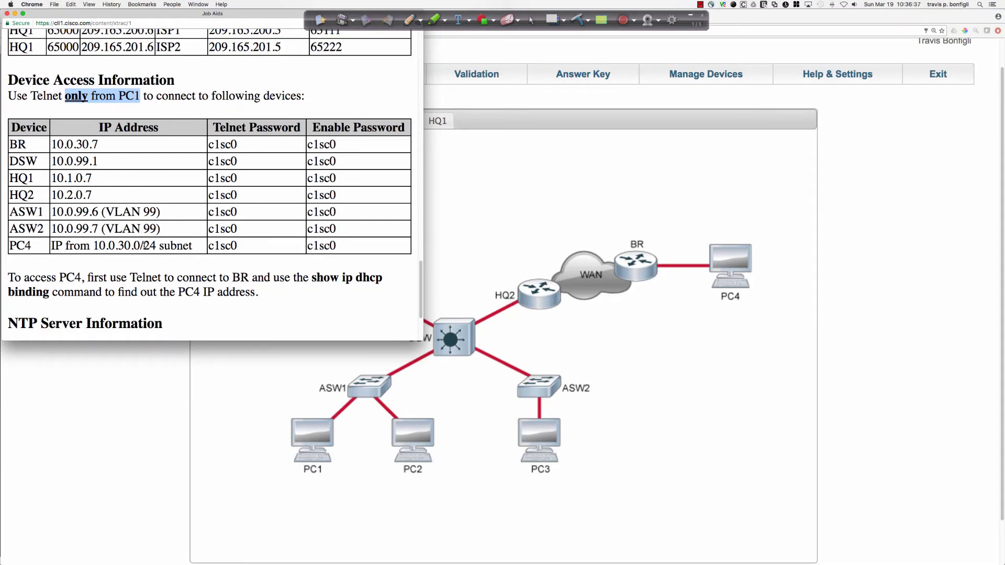
scroll(144, 246, "down", 2)
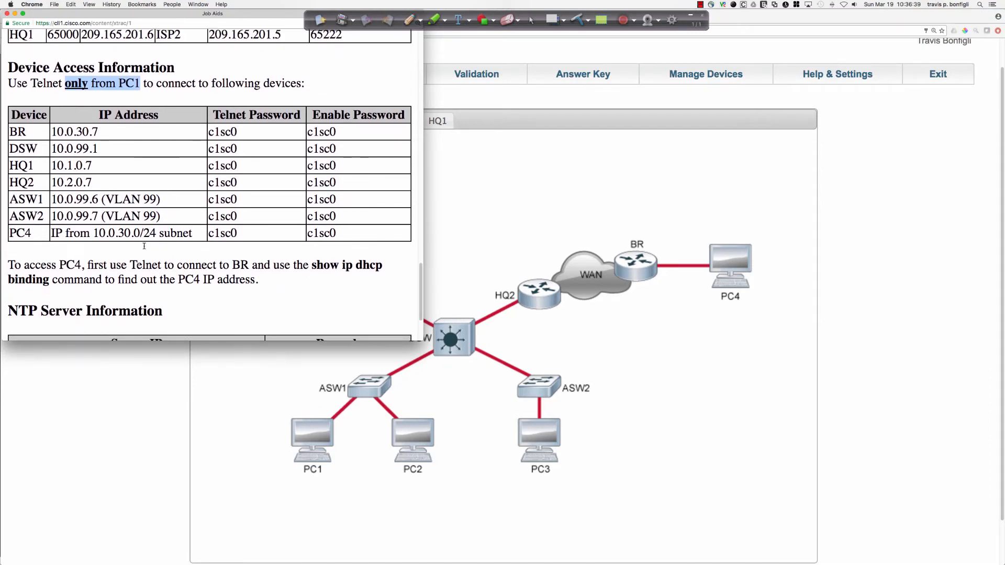
scroll(144, 246, "down", 1)
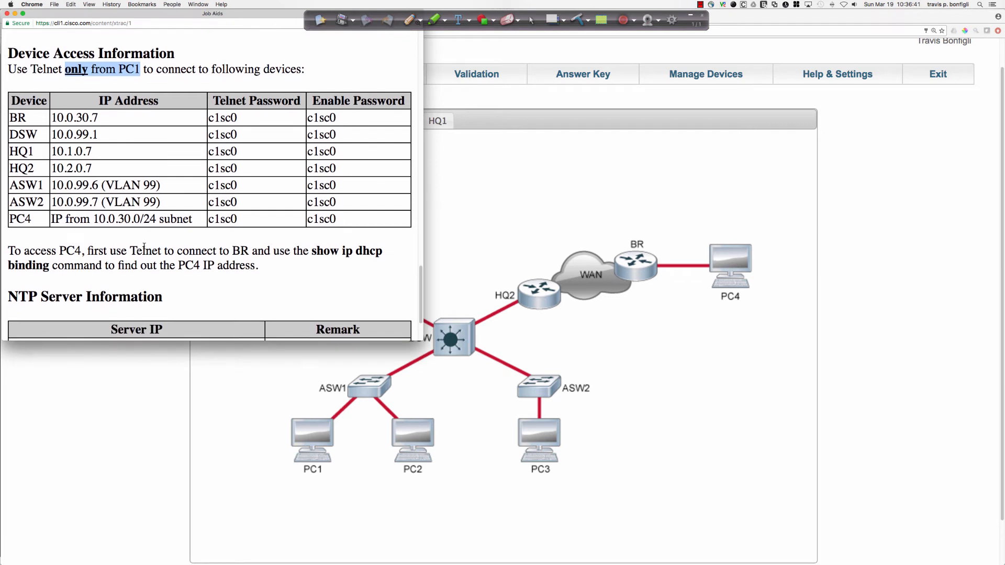
left_click_drag(233, 251, 266, 267)
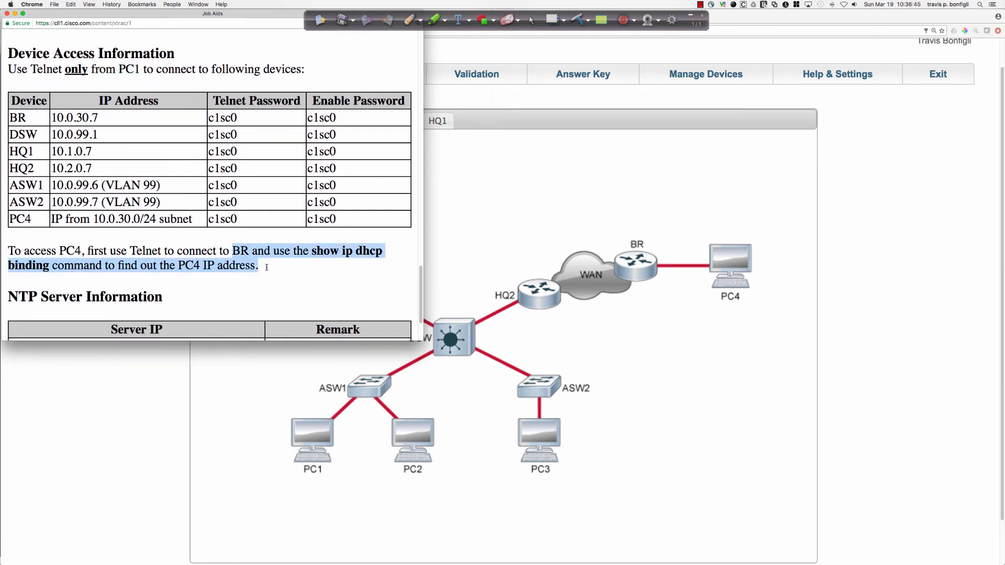
scroll(266, 267, "down", 3)
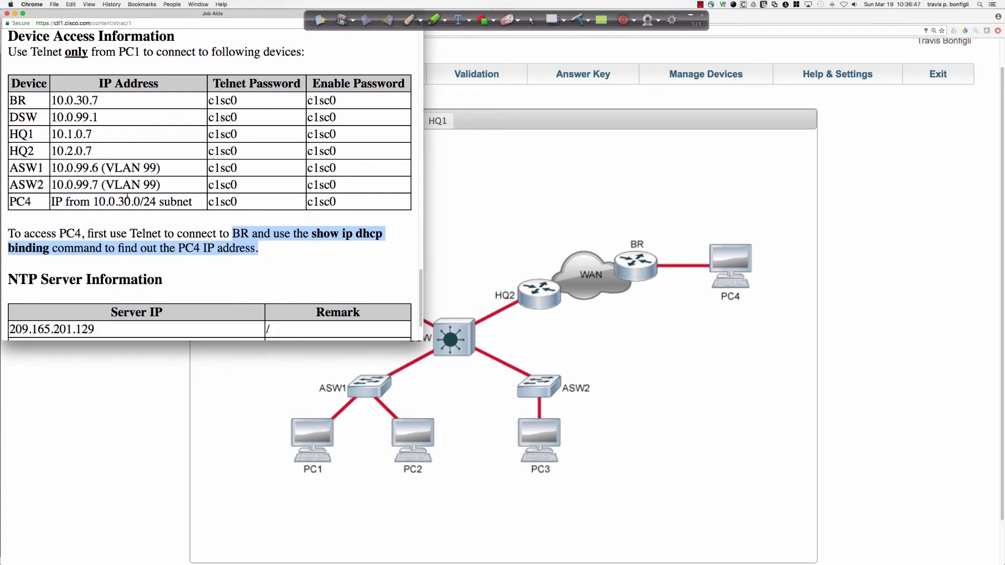
scroll(223, 224, "down", 3)
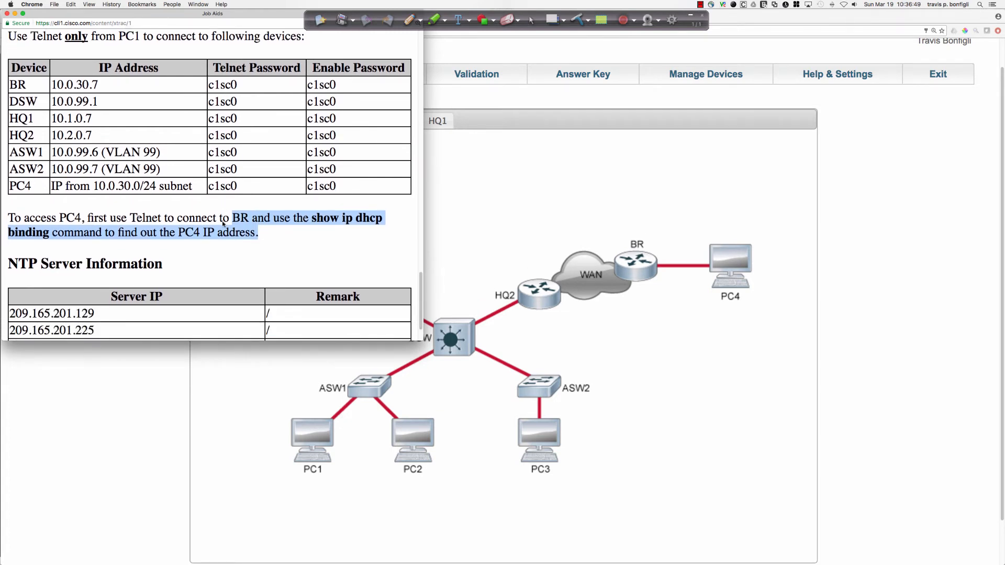
Close the Device Access Information review, open PC1's console and enter privileged EXEC mode.
scroll(222, 220, "down", 1)
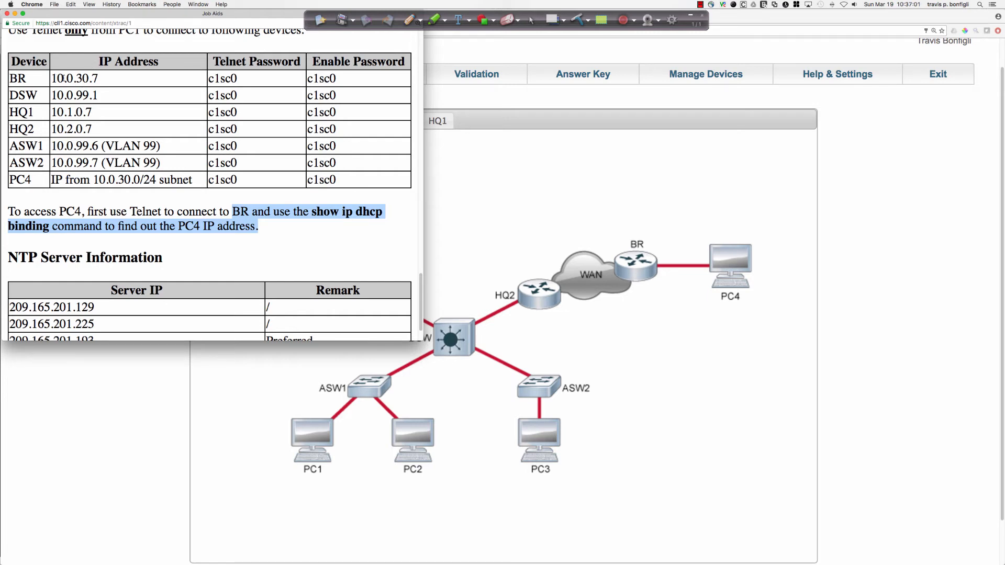
left_click(314, 436)
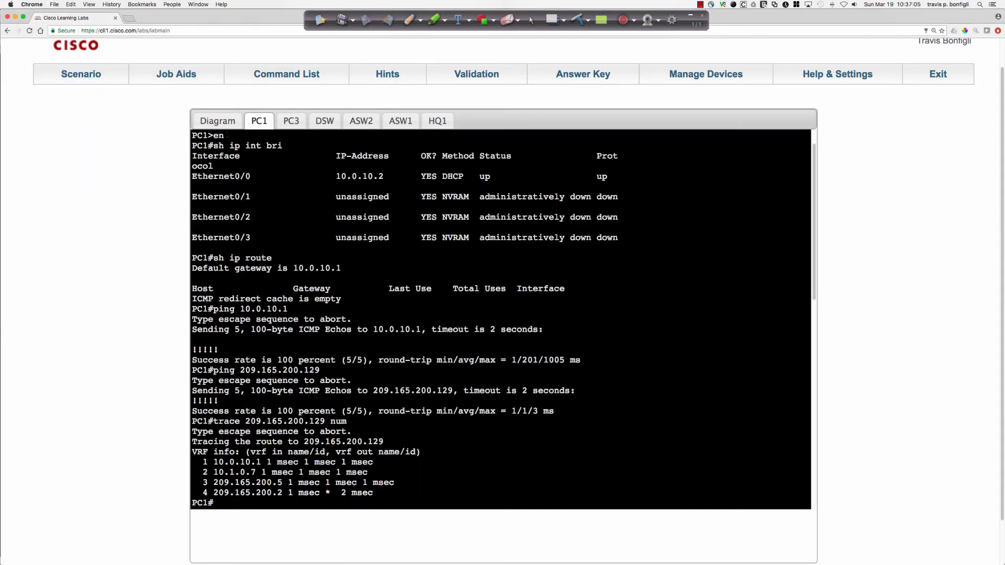
left_click(222, 123)
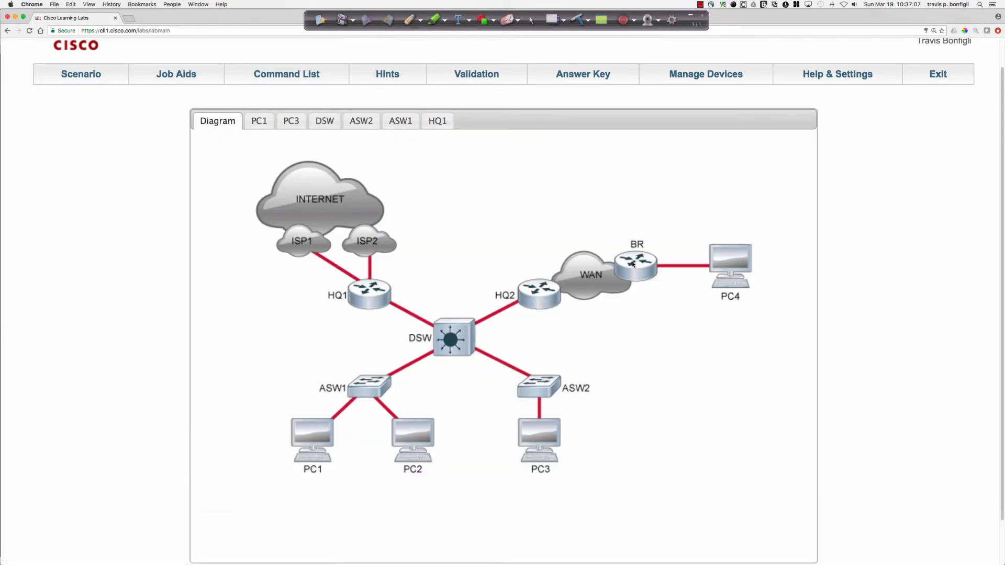
left_click(311, 441)
scroll(645, 430, "down", 2)
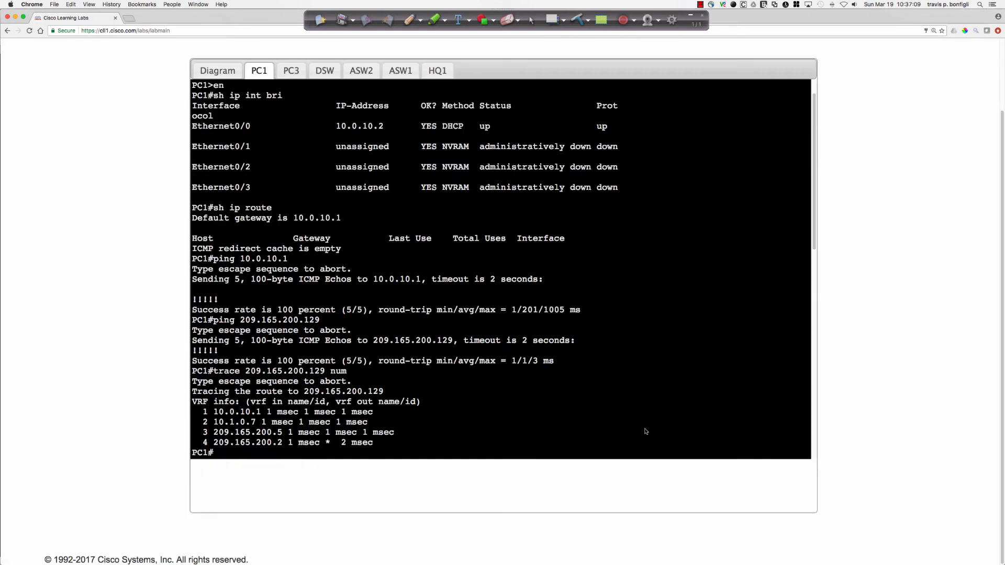
key("Return")
key("Return")
key("Return")
type("en")
key("Return")
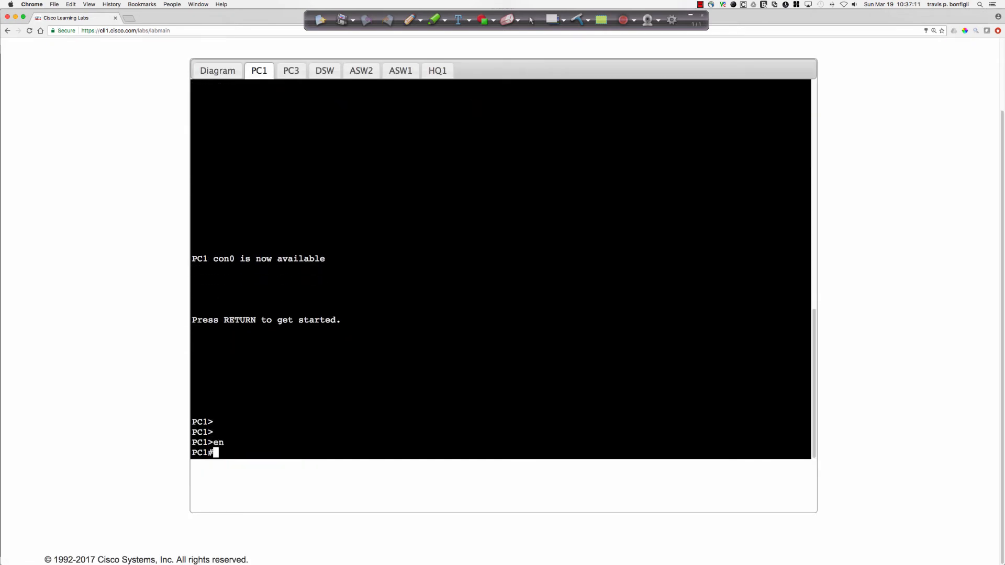
Try to open a Telnet session from PC1 to 10.0.30.4.
type("telnet 10.0.30.4")
key("Return")
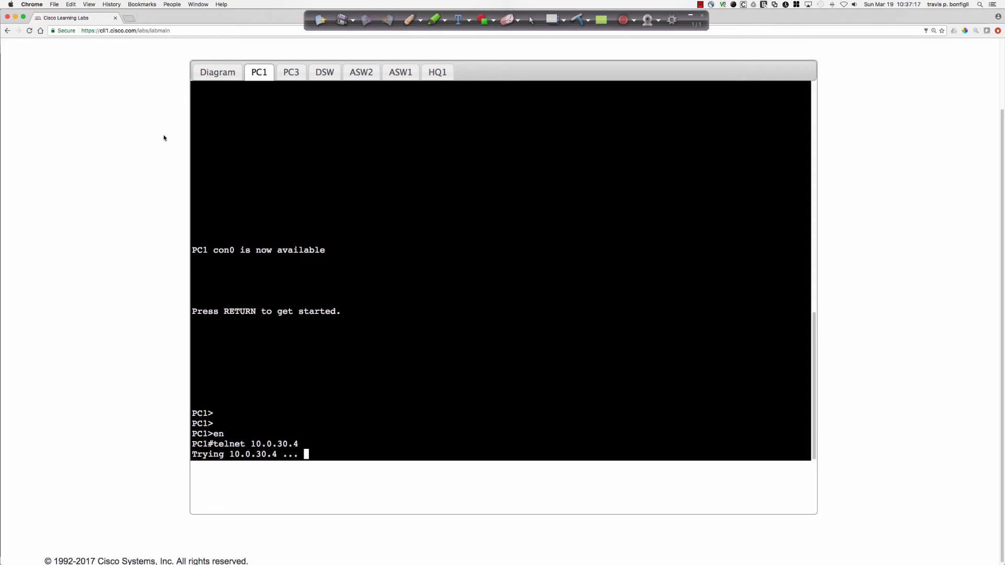
Reopen the Job Aids at the Device Access Information section, then return to PC1's console.
scroll(164, 137, "up", 3)
left_click(175, 106)
scroll(152, 169, "up", 15)
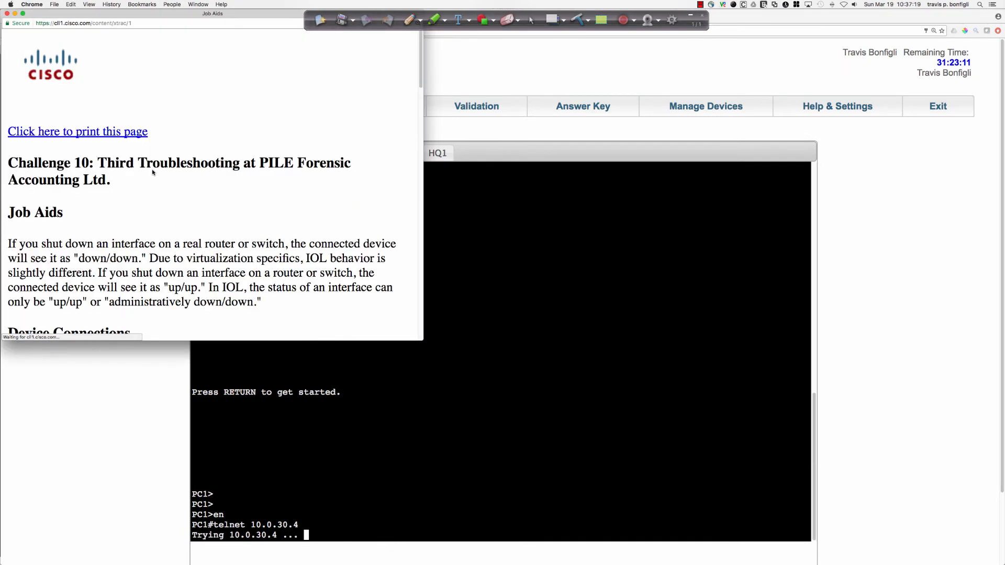
scroll(153, 173, "down", 10)
scroll(153, 173, "down", 6)
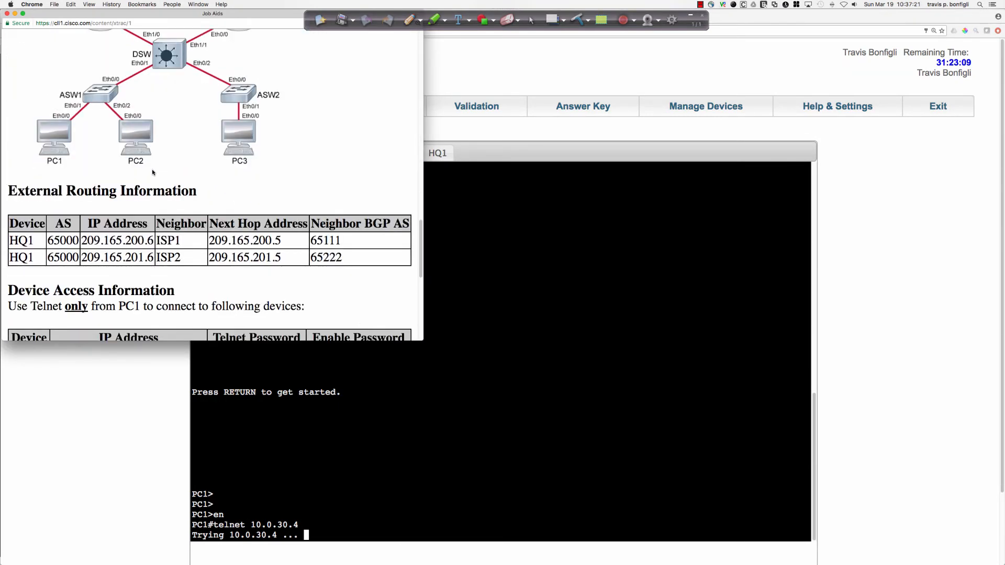
left_click(541, 388)
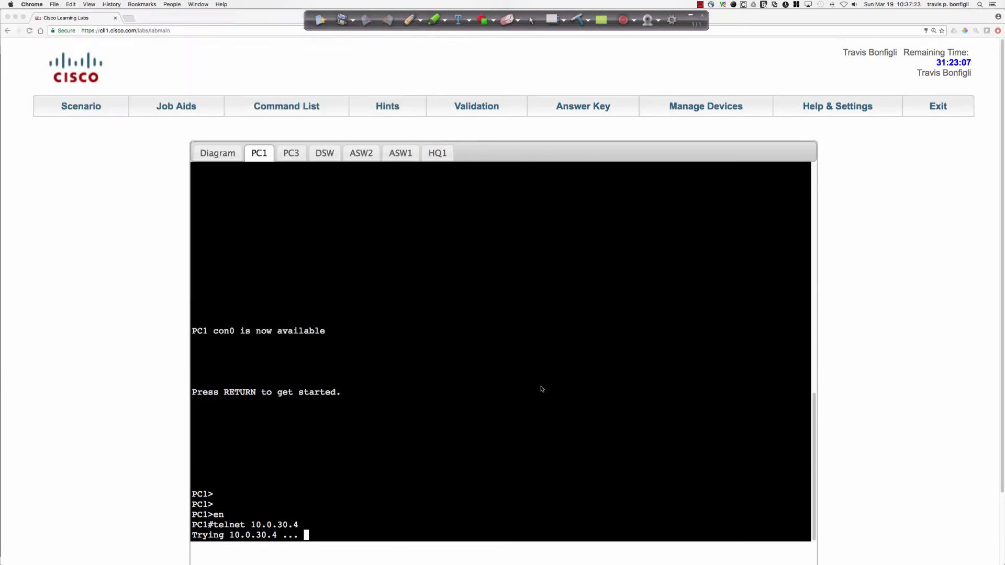
scroll(538, 386, "down", 3)
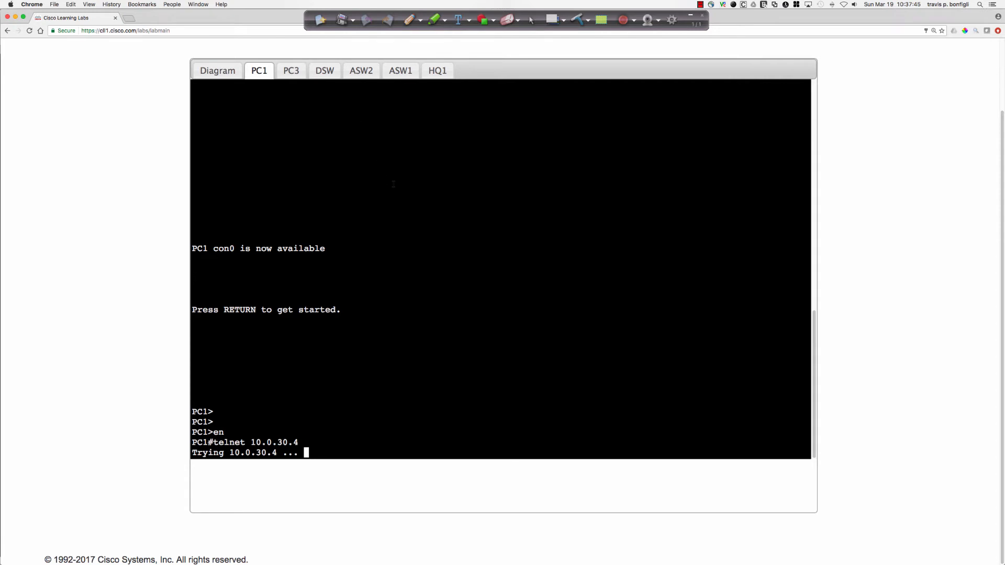
Telnet from PC1 to BR at 10.0.30.7 and enter the Telnet and enable passwords to reach privileged mode.
type("en")
key("Return")
type("telnet 10.0.30.7")
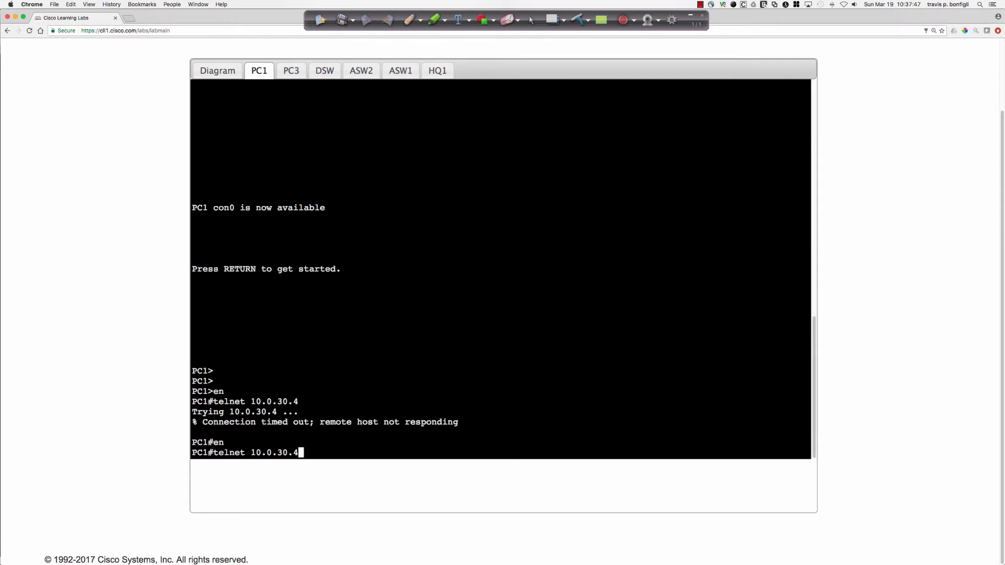
key("Return")
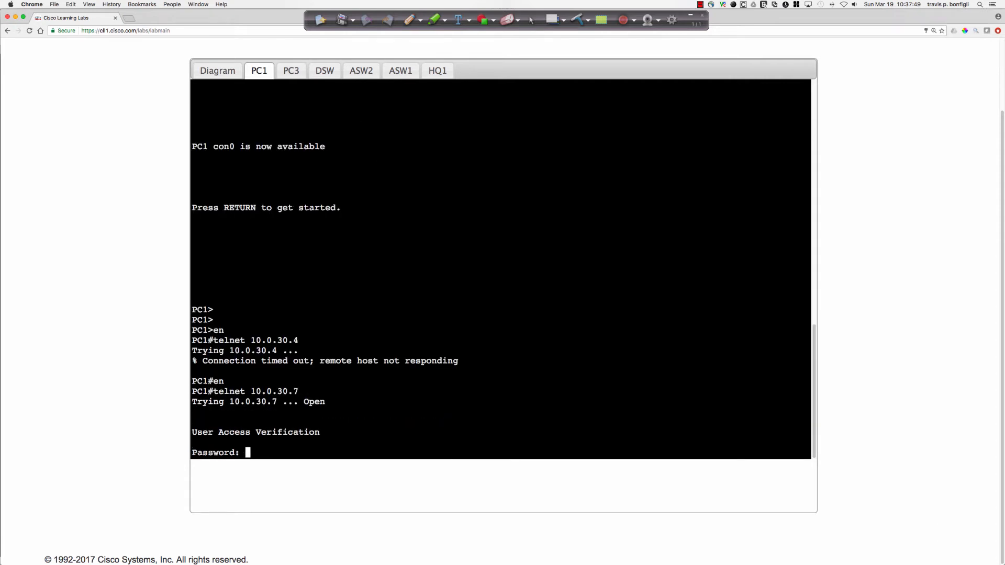
key("Return")
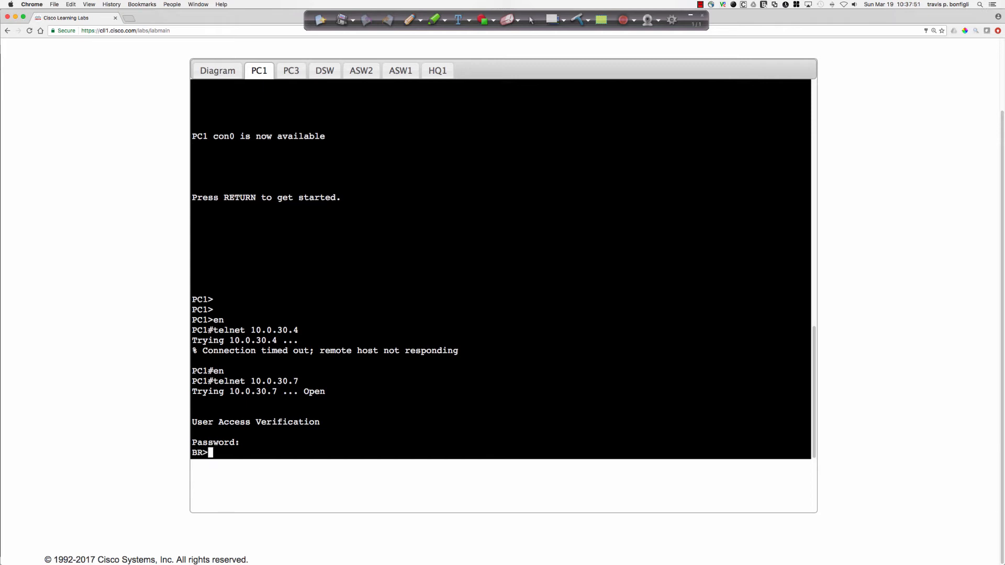
type("en")
key("Return")
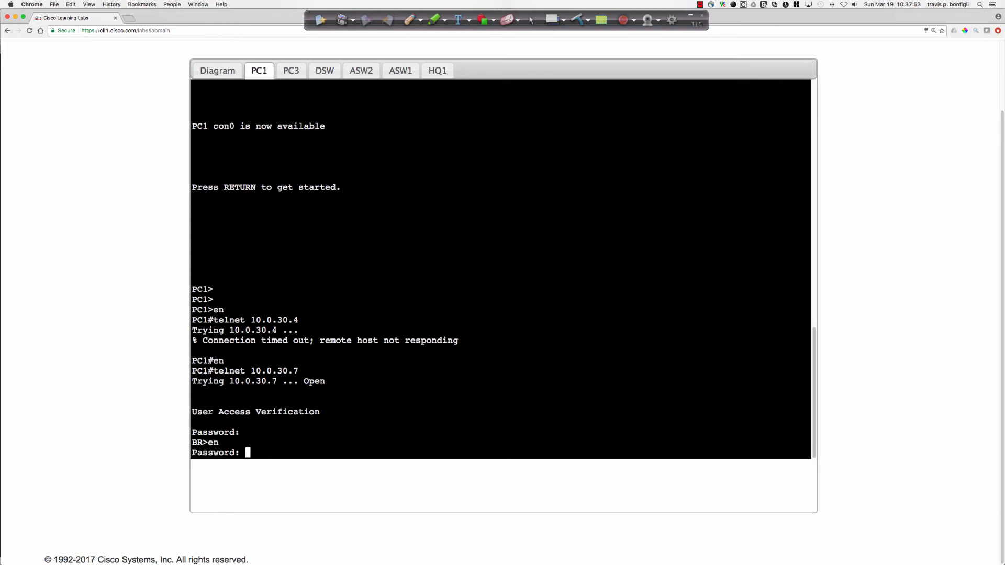
key("Return")
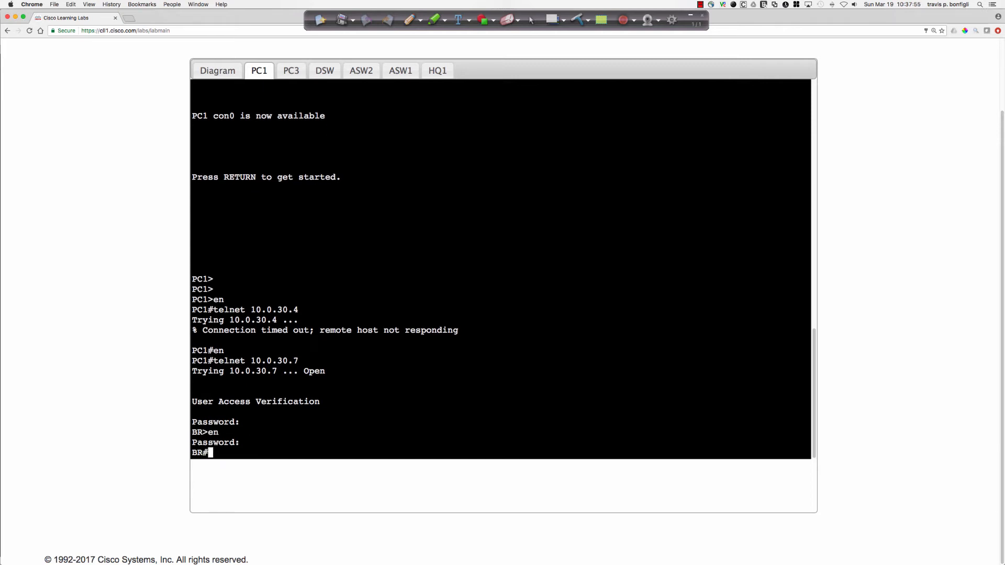
List the DHCP bindings on BR and mark the address leased to PC4.
type("sh ip dhcp bin")
key("Return")
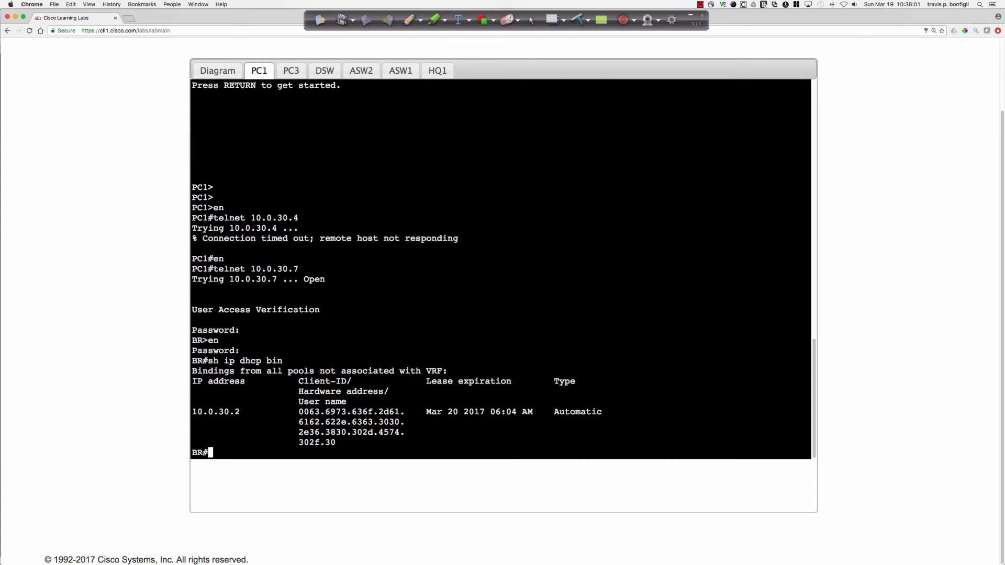
left_click_drag(241, 412, 192, 412)
left_click(552, 296)
Telnet from BR to PC4 at 10.0.30.2 and enter the Telnet and enable passwords to reach privileged mode.
type("telnet 10.0.30.1")
key("Return")
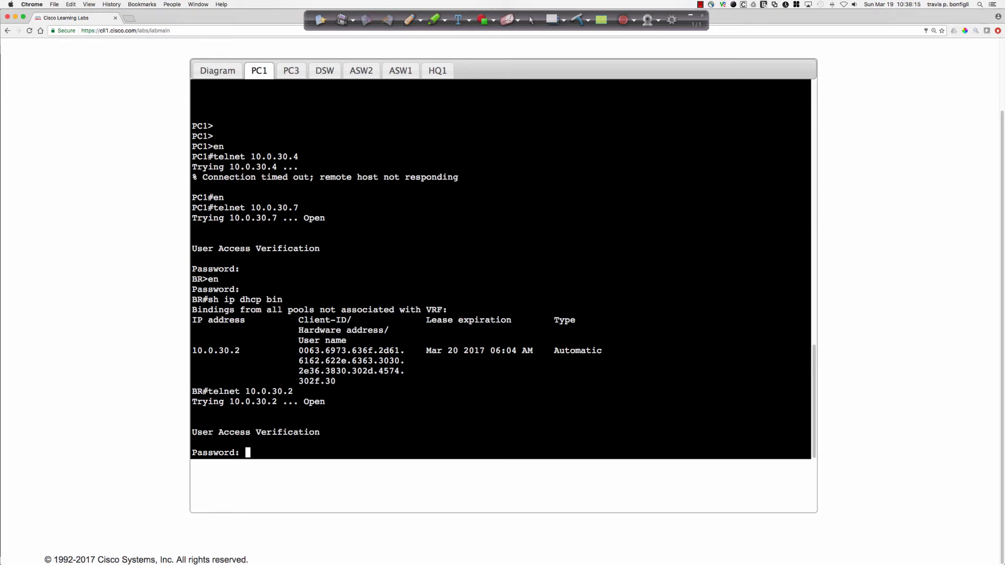
key("Return")
key("Return")
key("Return")
key("Return")
key("Return")
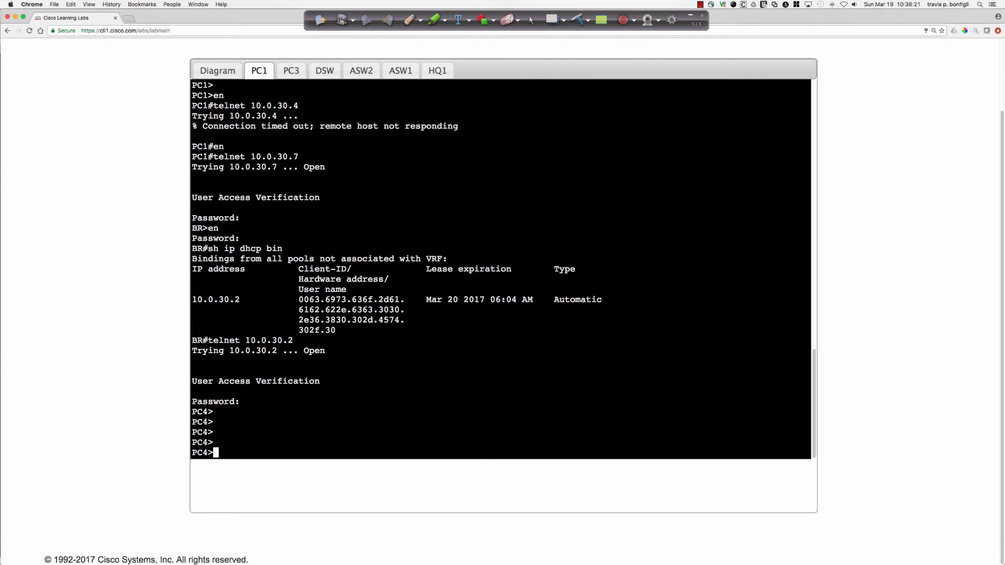
type("en")
key("Return")
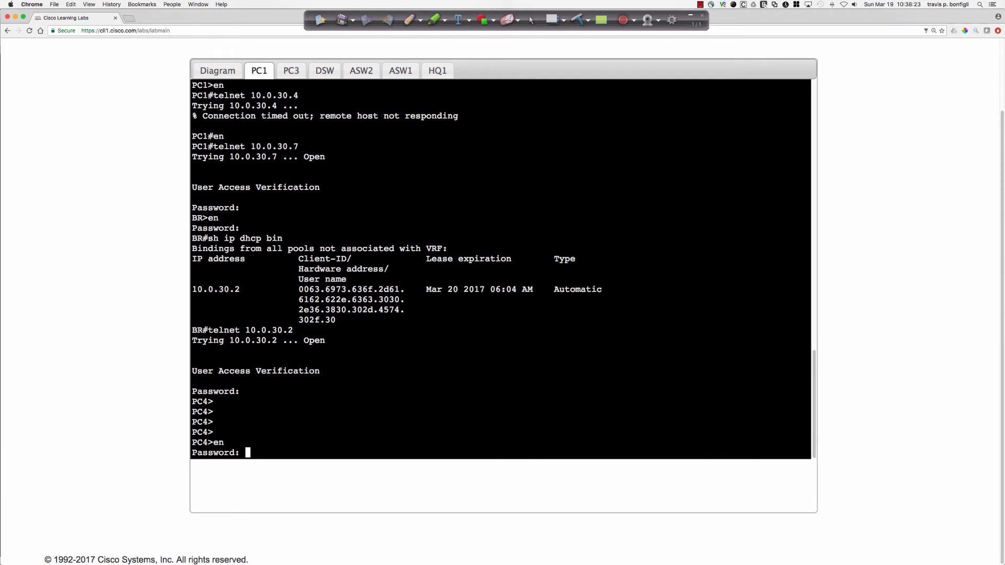
key("Return")
key("Return")
key("Return")
key("Return")
key("Return")
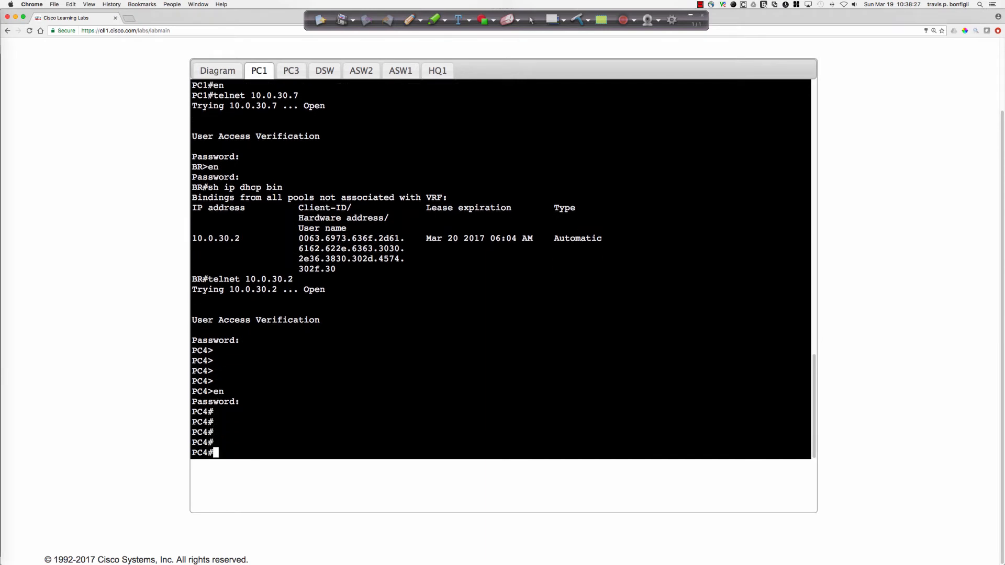
Search PC4's running configuration for lines containing "cisco".
type("sh run | inc ci")
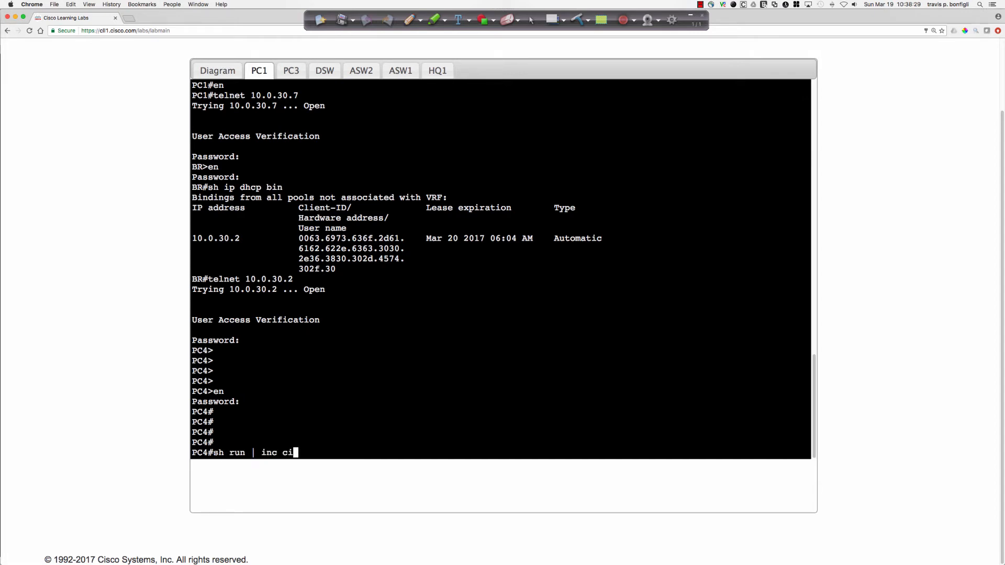
type("sco")
key("Return")
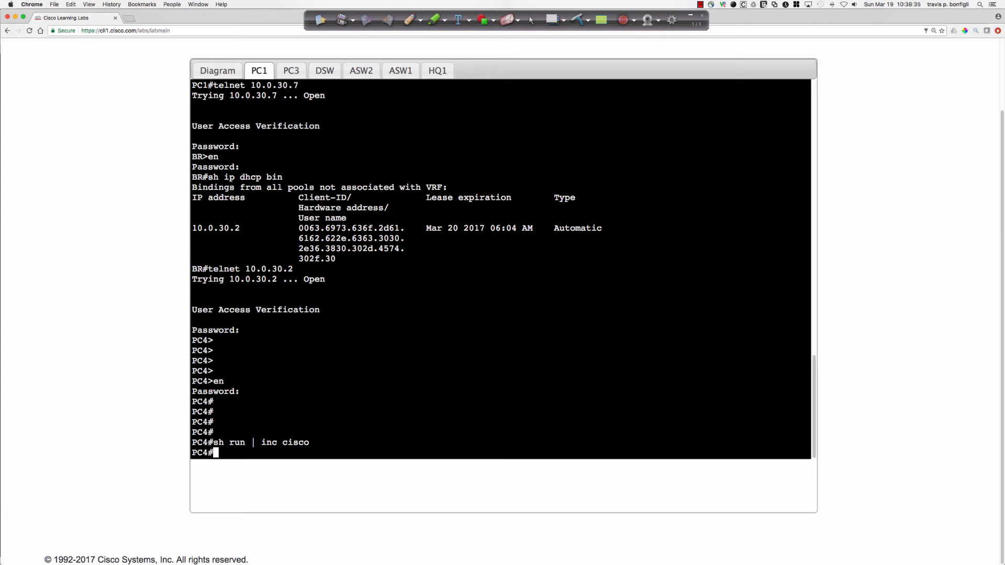
Test PC4's Internet access by pinging 209.165.200.129 and cisco.com.
type("ping 209.165.200.129")
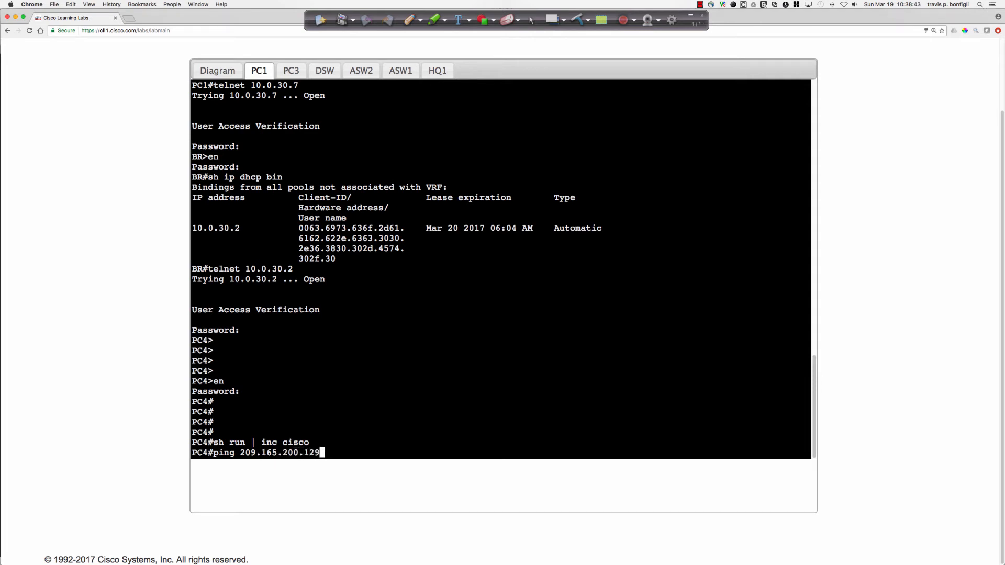
key("Return")
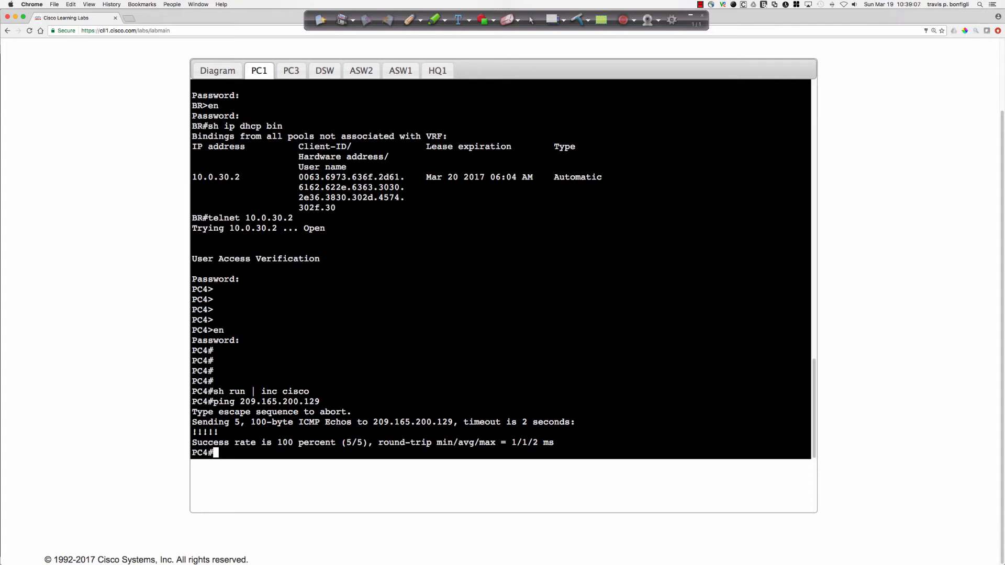
type("ping cisco.com")
key("Return")
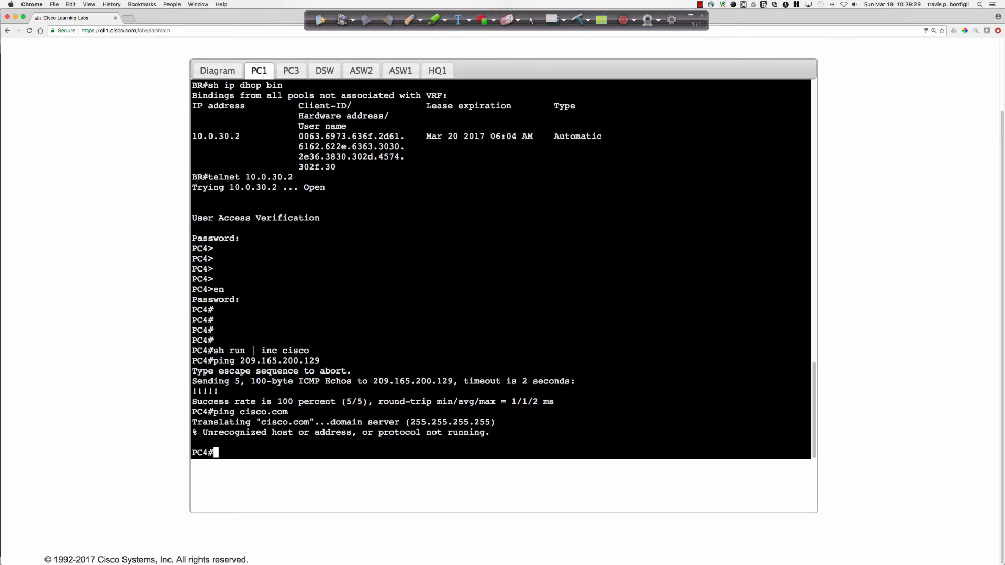
Check PC4's interface summary and IP routing information from configuration mode, and compare with the topology diagram.
type("conf t")
key("Return")
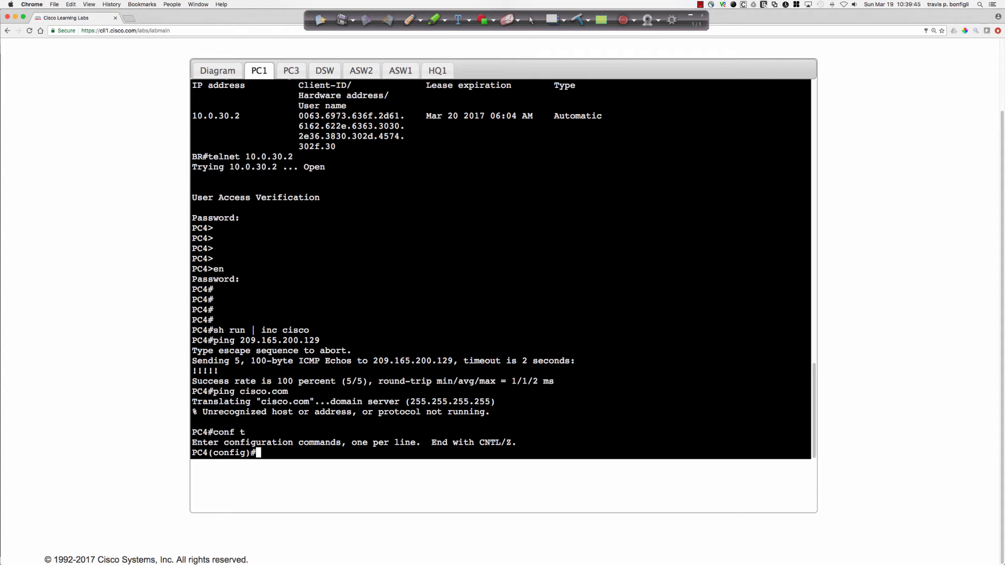
type("do sh ip int bri")
key("Return")
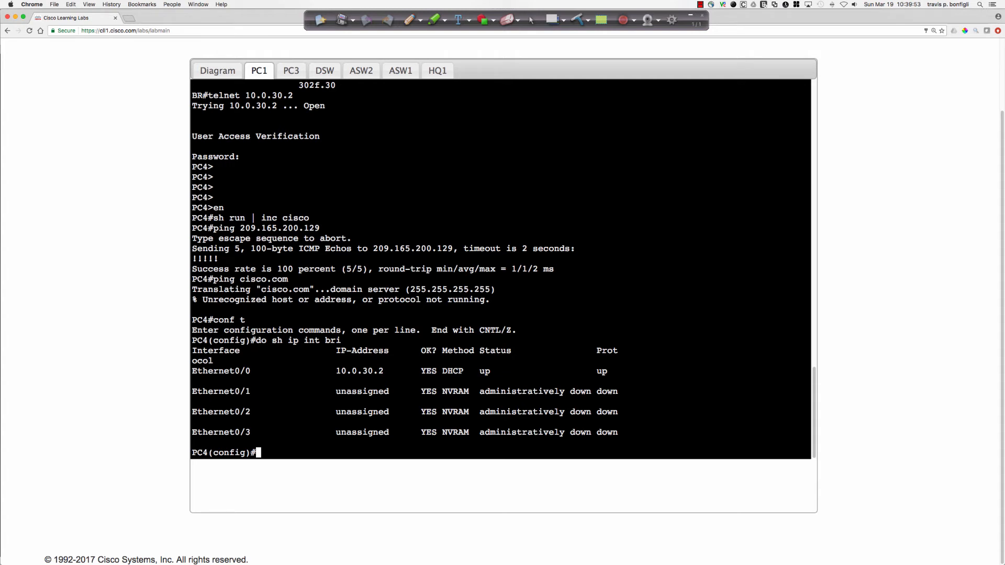
type("do sh ip route")
key("Return")
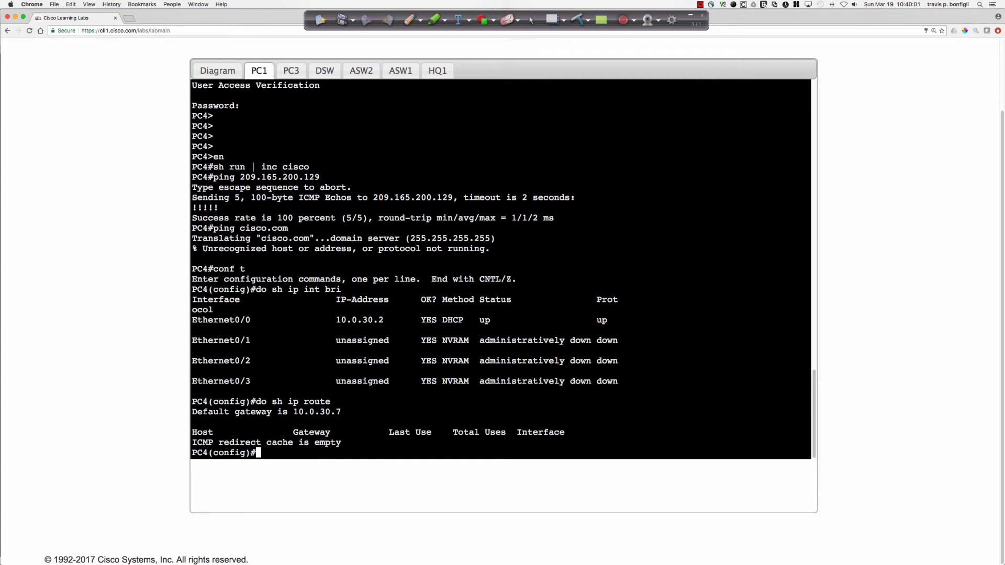
left_click(212, 73)
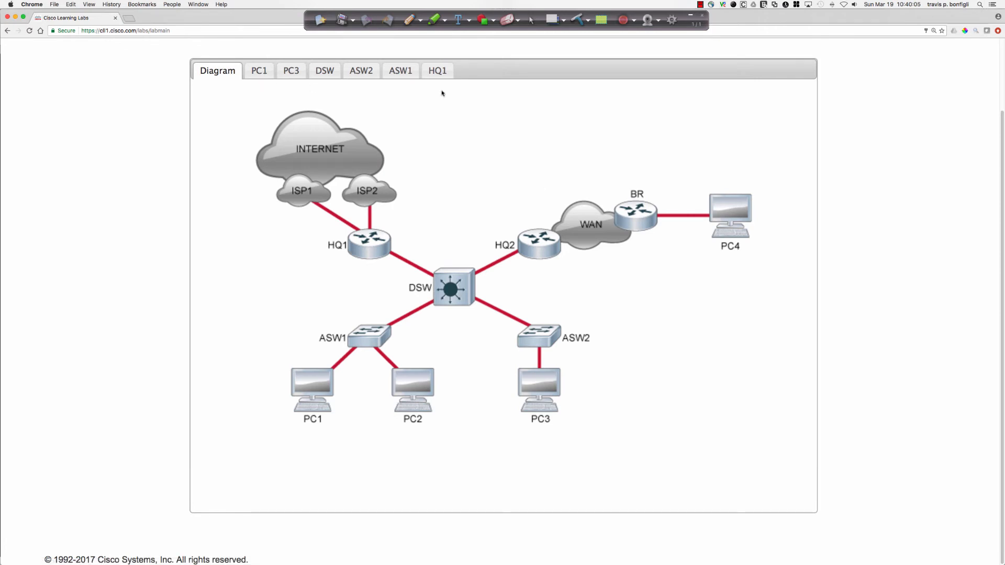
left_click(253, 77)
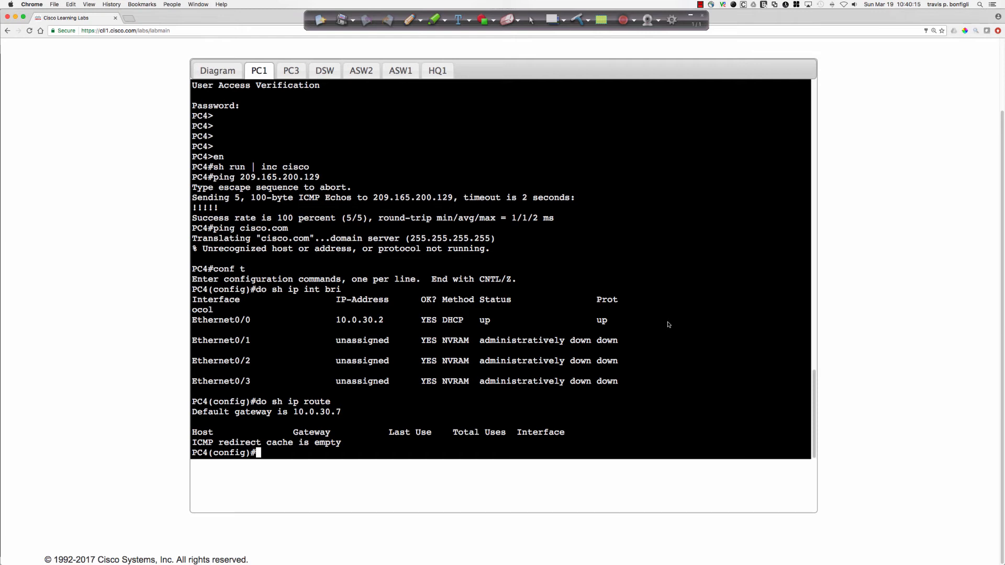
Leave configuration mode on PC4 and close its Telnet session to return to BR.
type("exit")
key("Return")
type("exit")
key("Return")
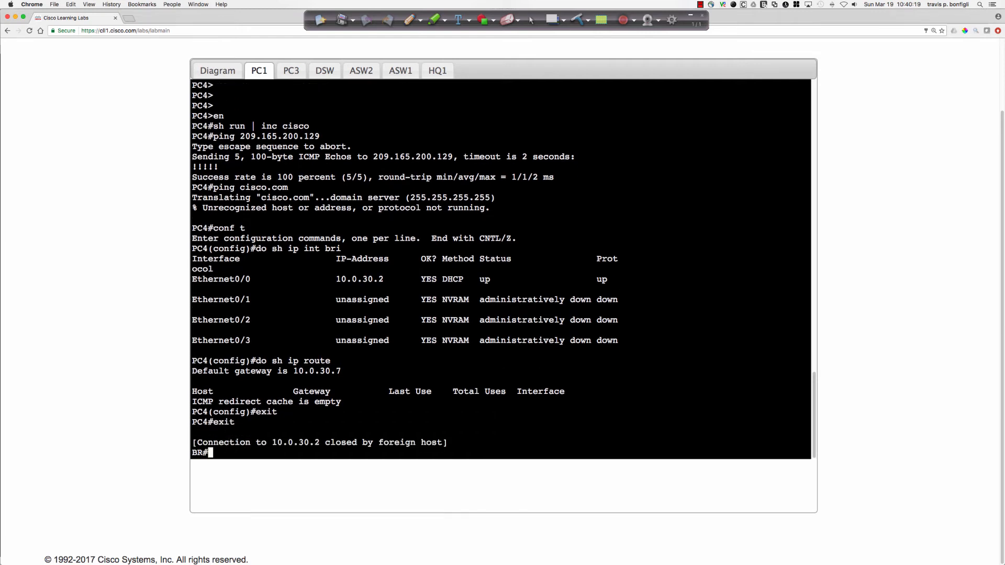
Display the DHCP sections of BR's running configuration.
key("Return")
key("Return")
key("Return")
type("sh run | sec dhcp")
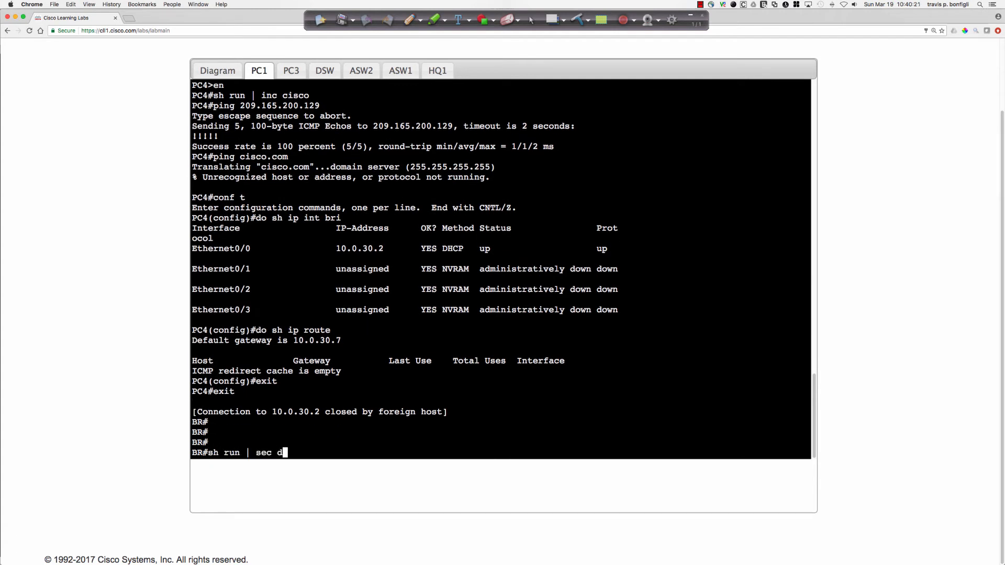
key("Return")
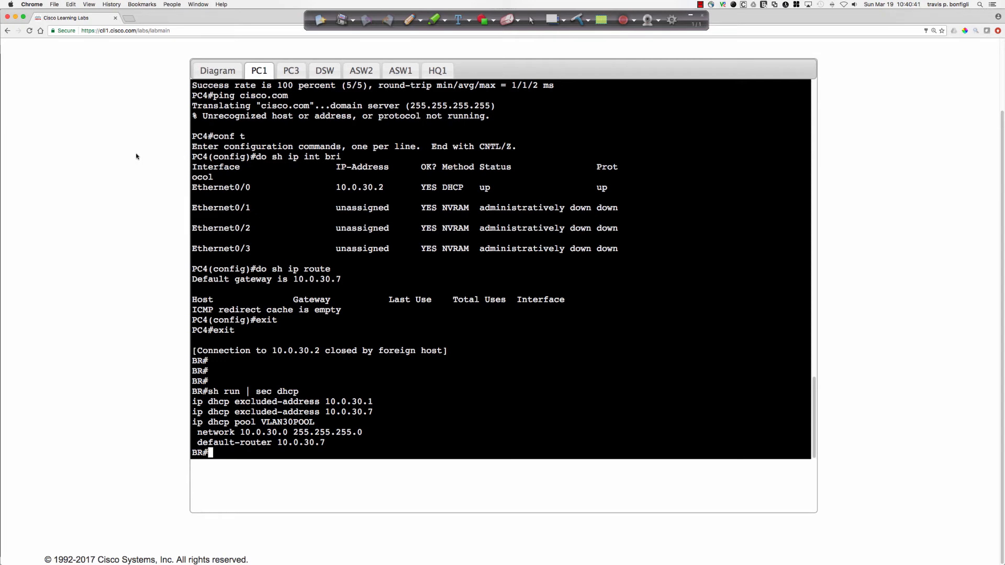
Open the Job Aids and examine PC4's row in the Client/DHCP Addressing Information table.
scroll(136, 156, "up", 3)
left_click(159, 112)
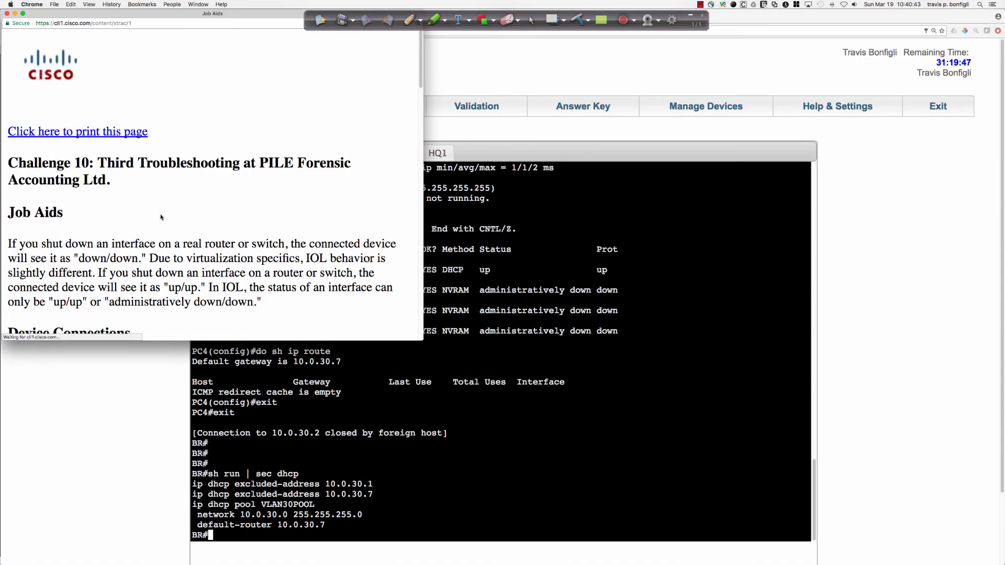
scroll(161, 217, "down", 15)
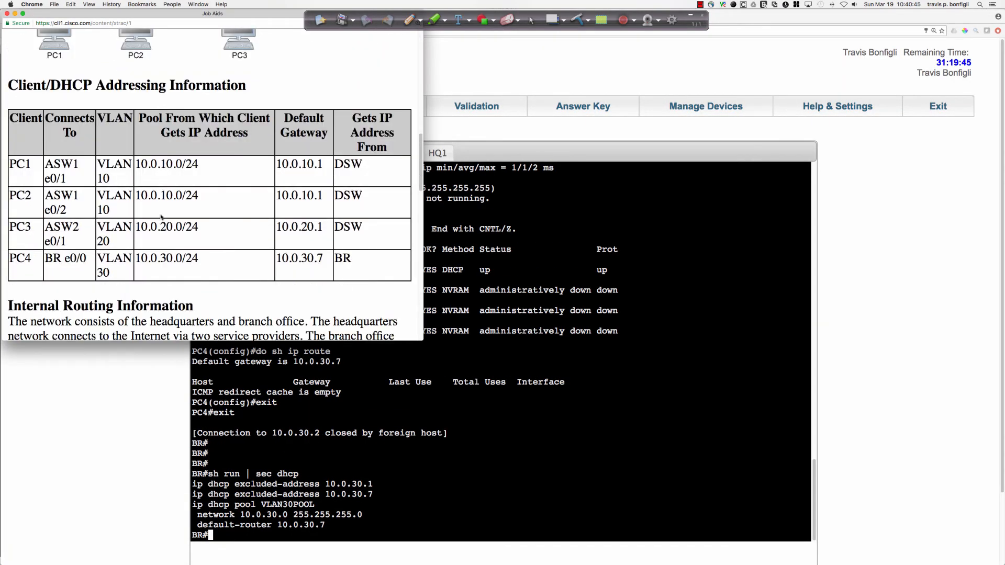
Examine the remaining Job Aids sections on routing, device access and NTP servers for DNS information, and close the Job Aids window.
scroll(161, 217, "down", 15)
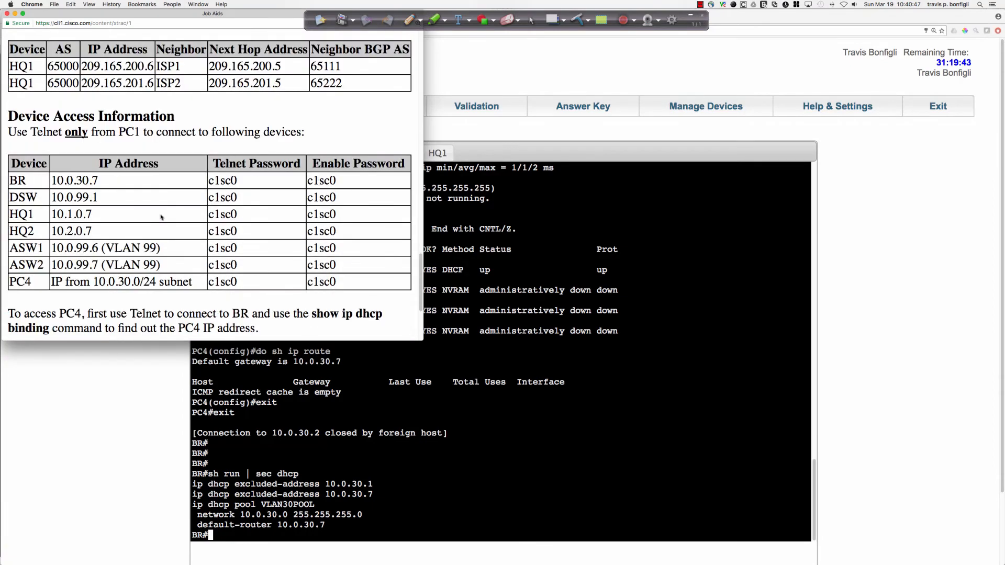
scroll(161, 217, "down", 5)
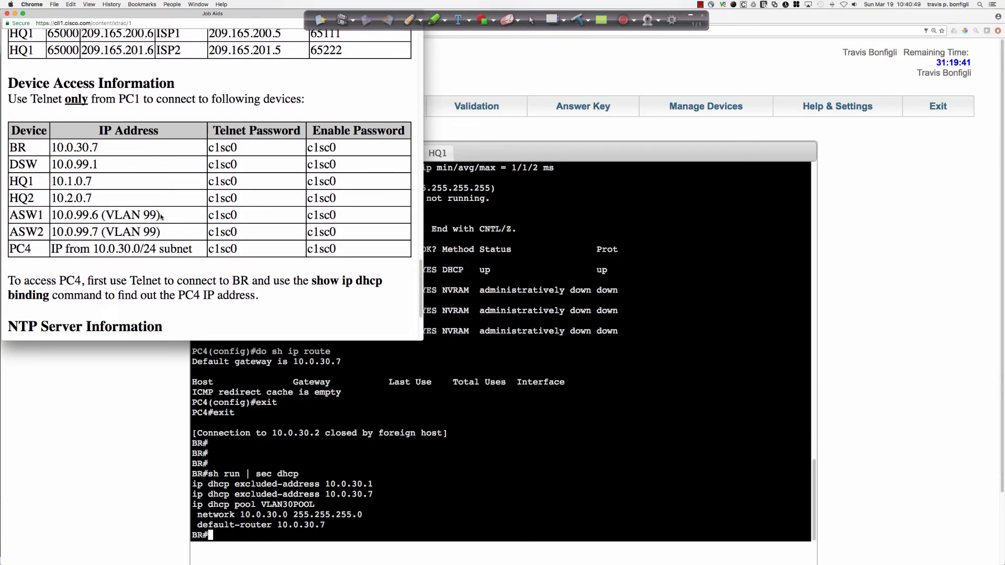
scroll(161, 217, "down", 1)
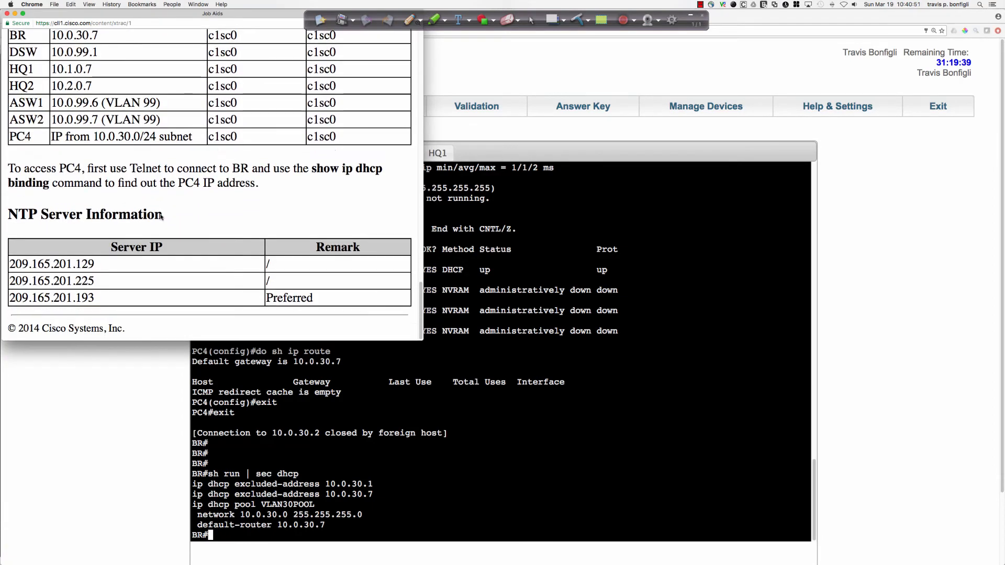
scroll(161, 217, "up", 1)
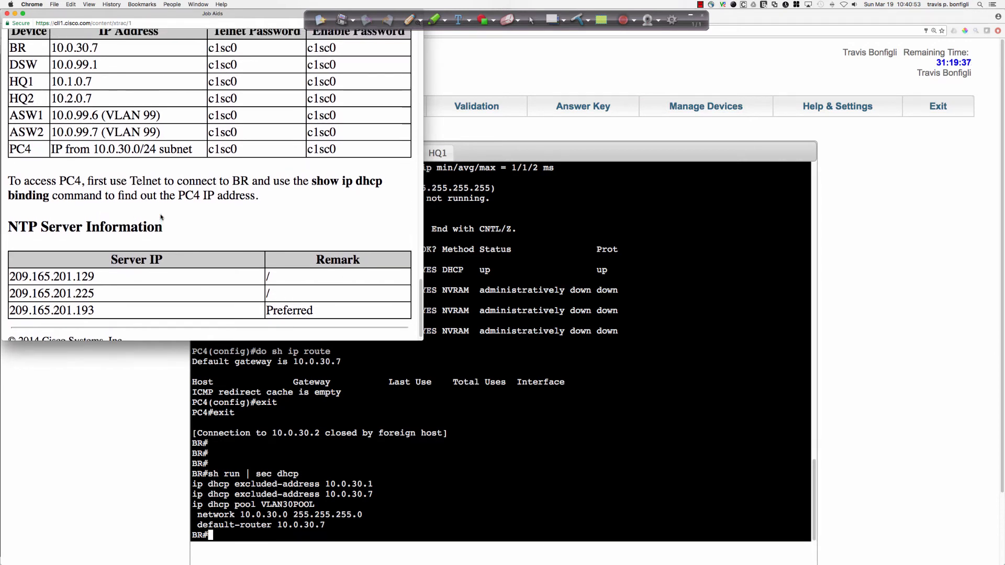
scroll(162, 217, "up", 5)
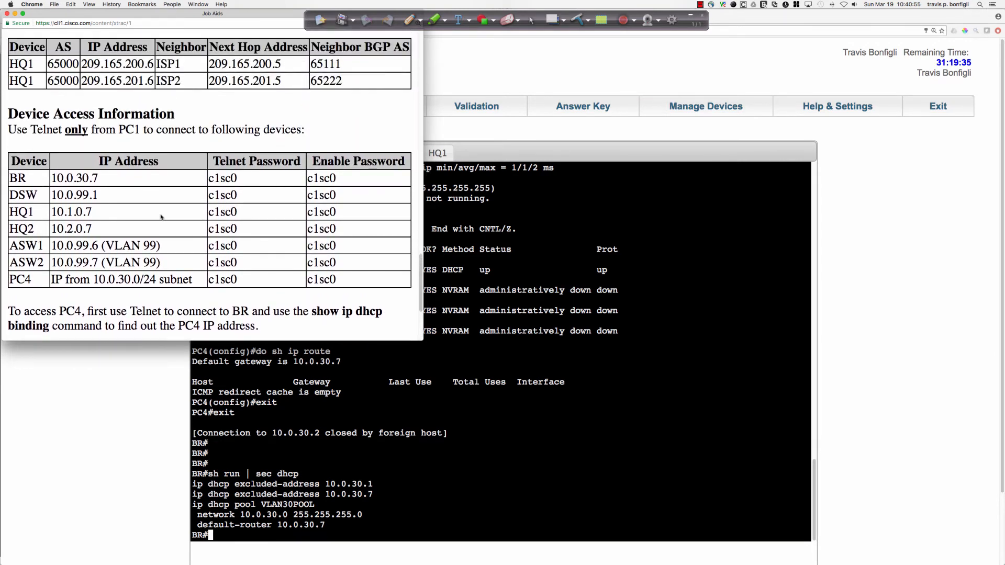
scroll(161, 218, "up", 3)
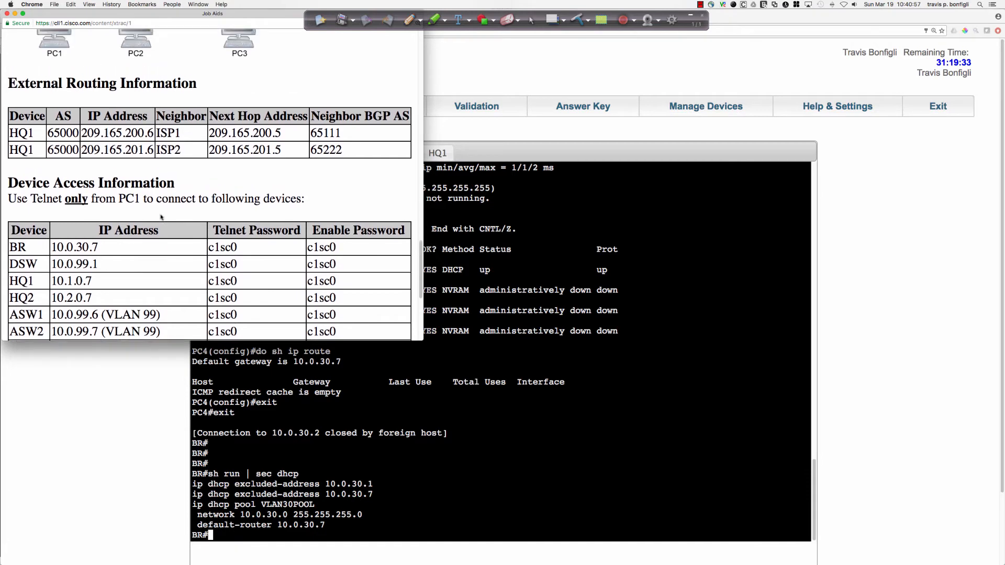
scroll(161, 217, "up", 2)
scroll(161, 218, "up", 3)
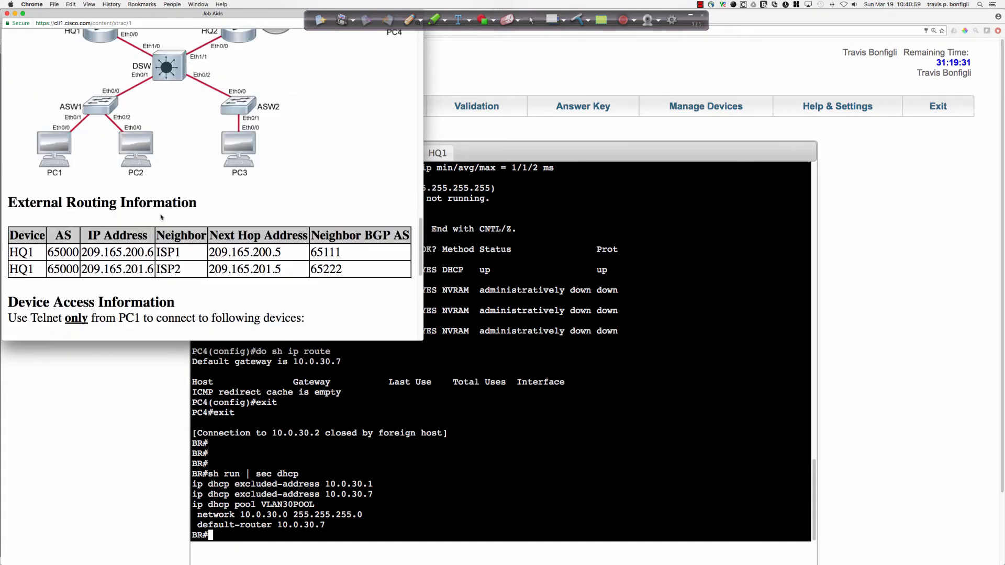
scroll(161, 218, "up", 8)
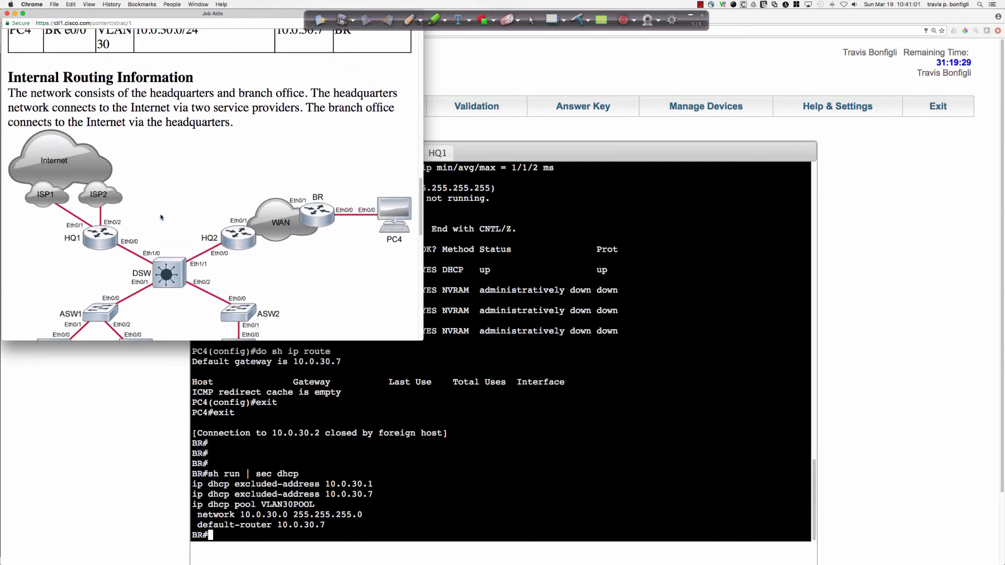
scroll(162, 217, "up", 13)
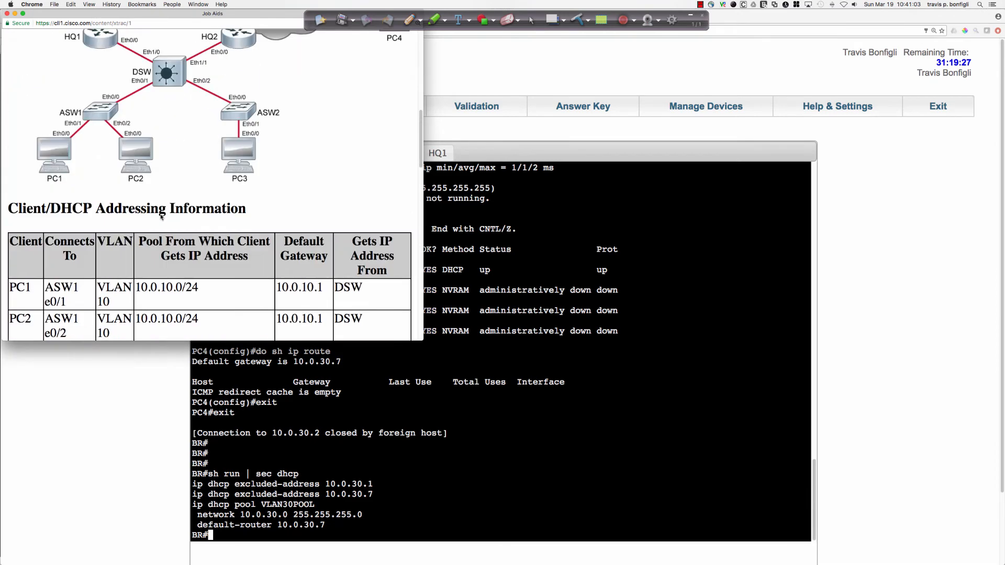
scroll(161, 217, "up", 11)
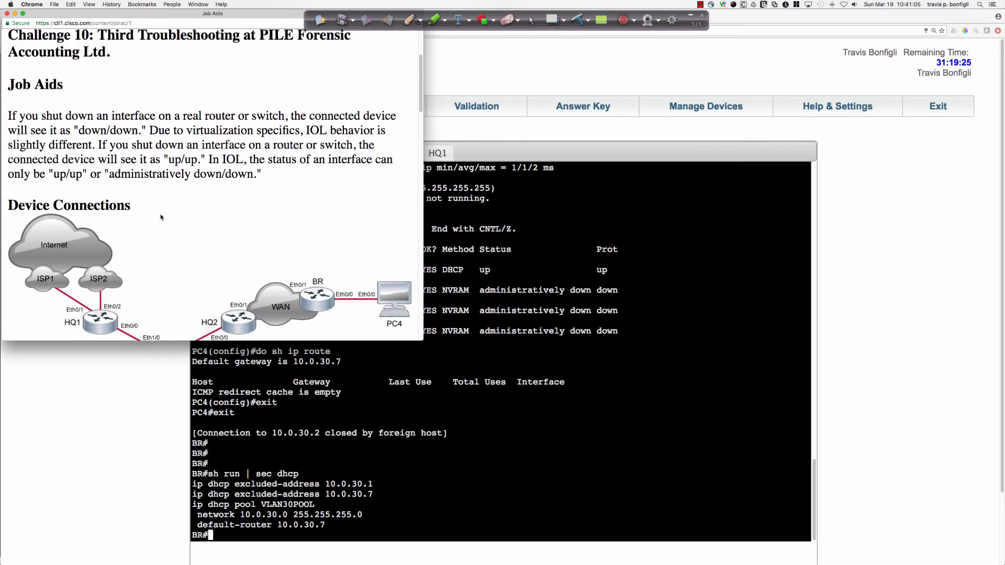
scroll(161, 217, "up", 5)
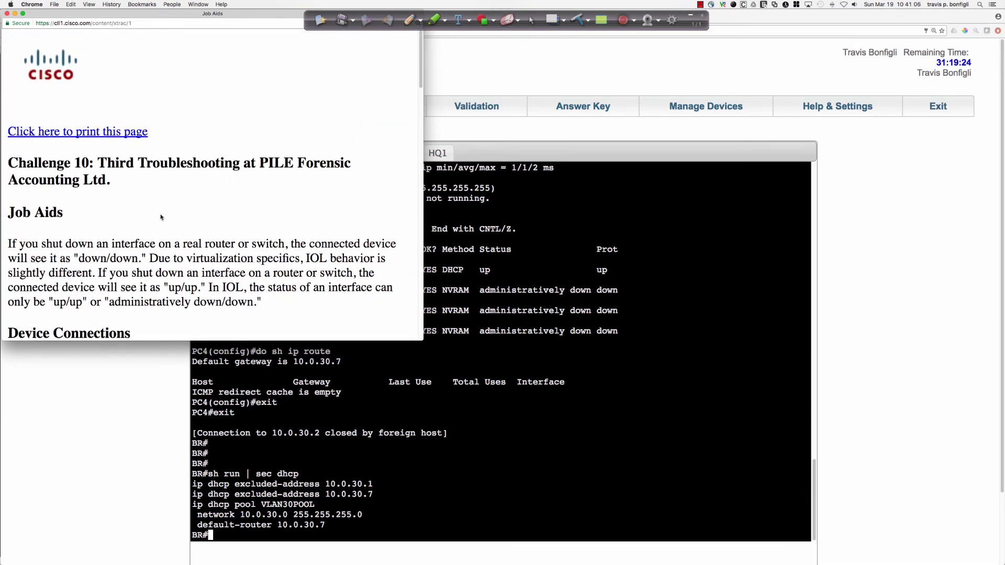
left_click(8, 13)
Switch to DSW's console and enter privileged EXEC mode with the enable password.
scroll(638, 439, "down", 3)
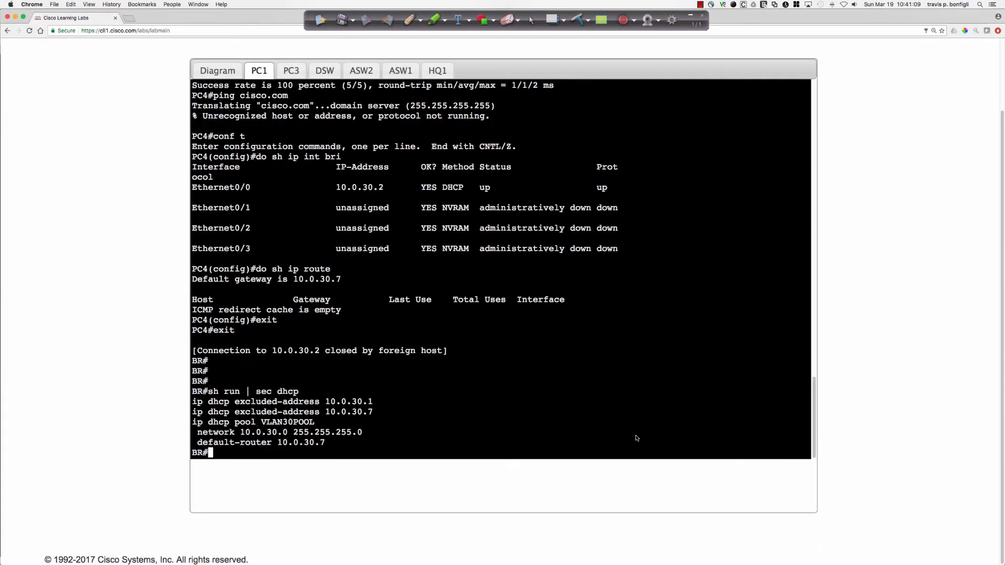
scroll(486, 389, "up", 2)
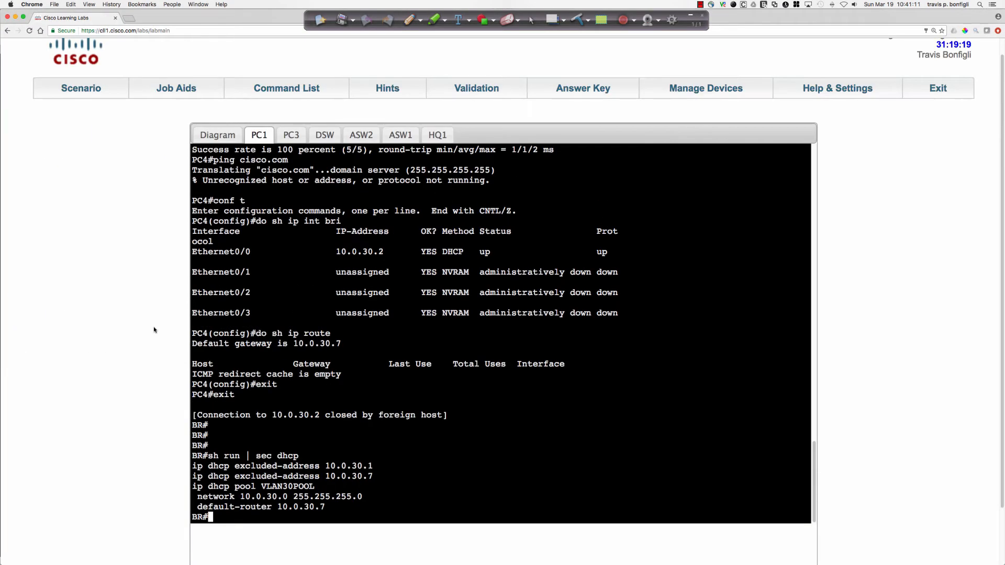
left_click(291, 134)
scroll(547, 393, "down", 2)
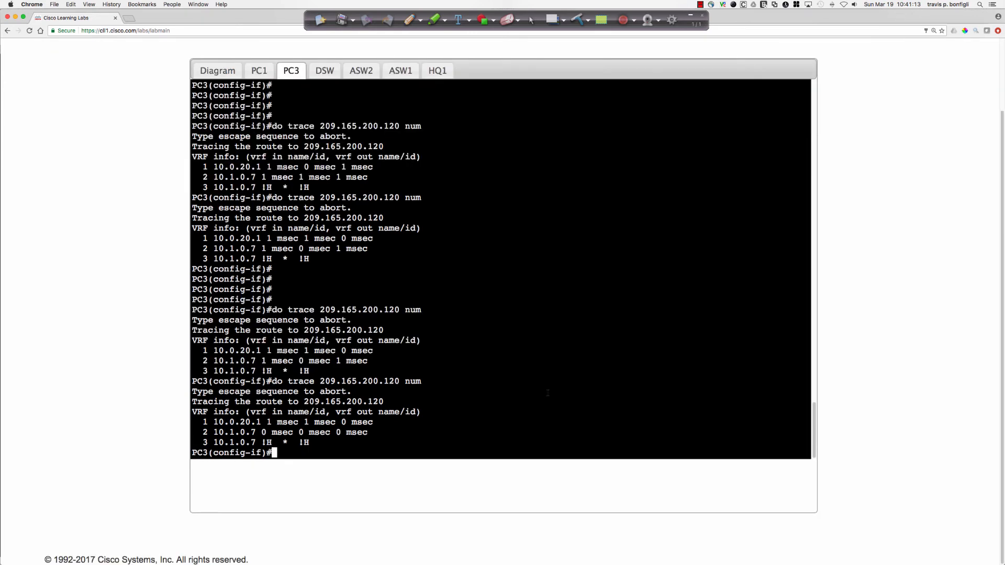
left_click(218, 70)
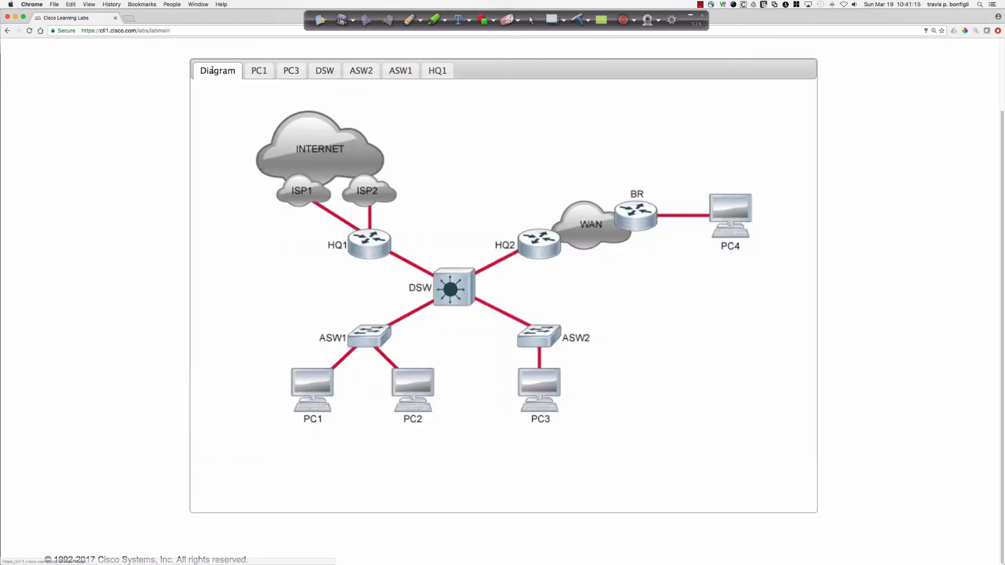
left_click(291, 70)
left_click(324, 70)
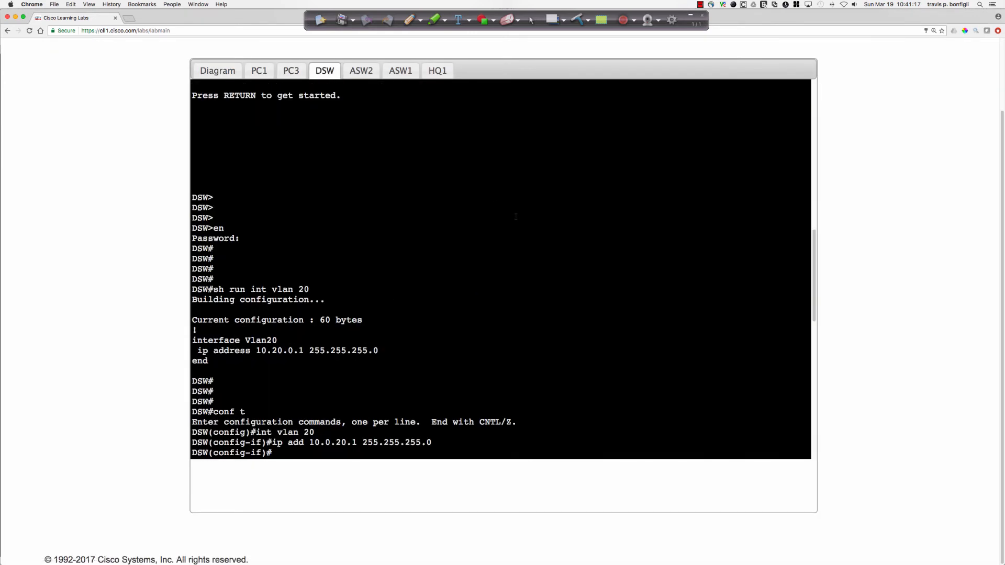
type("en")
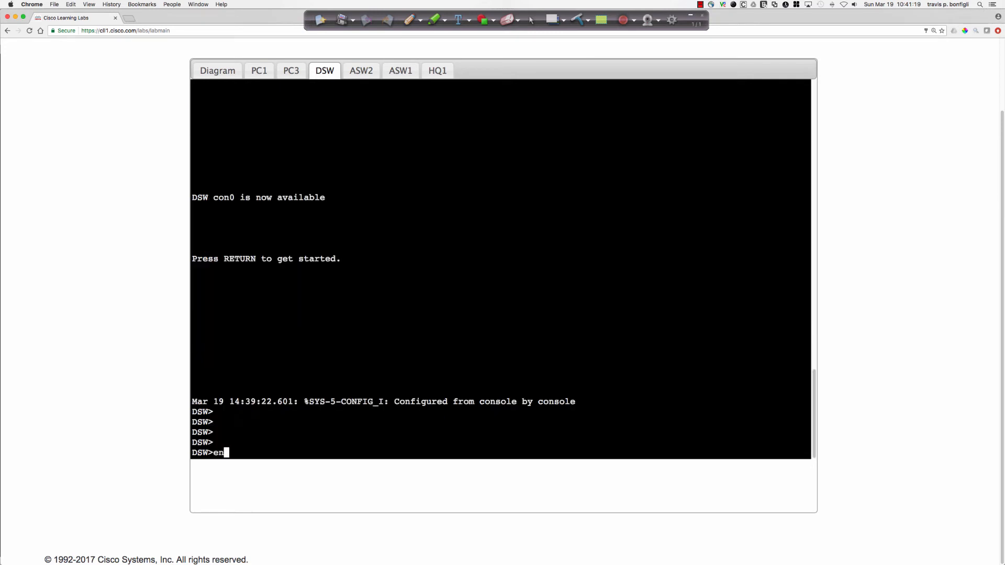
key("Return")
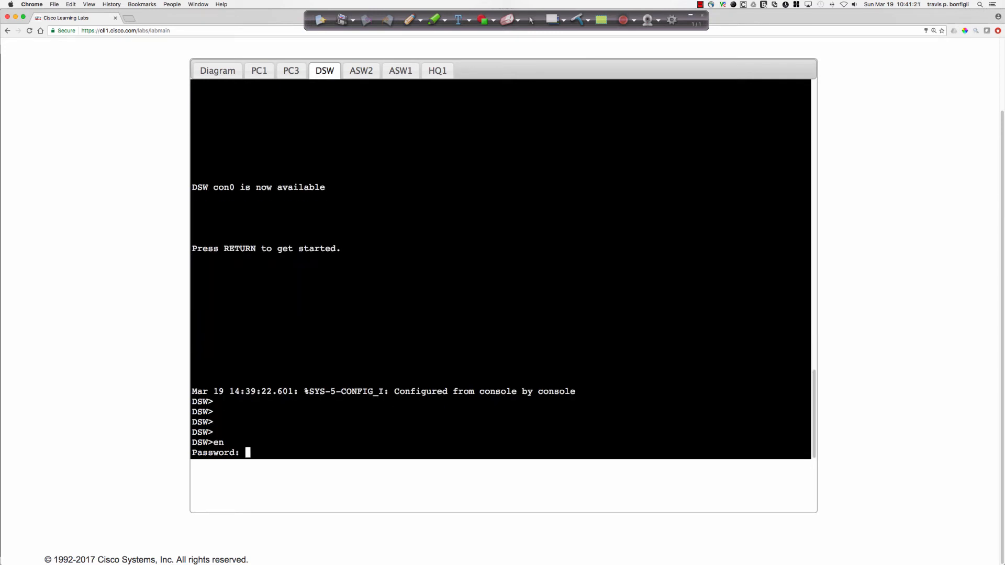
key("Return")
Ping cisco.com from DSW and display the DHCP sections of its running configuration to check the pools' DNS server entries.
type("ping cisco.com")
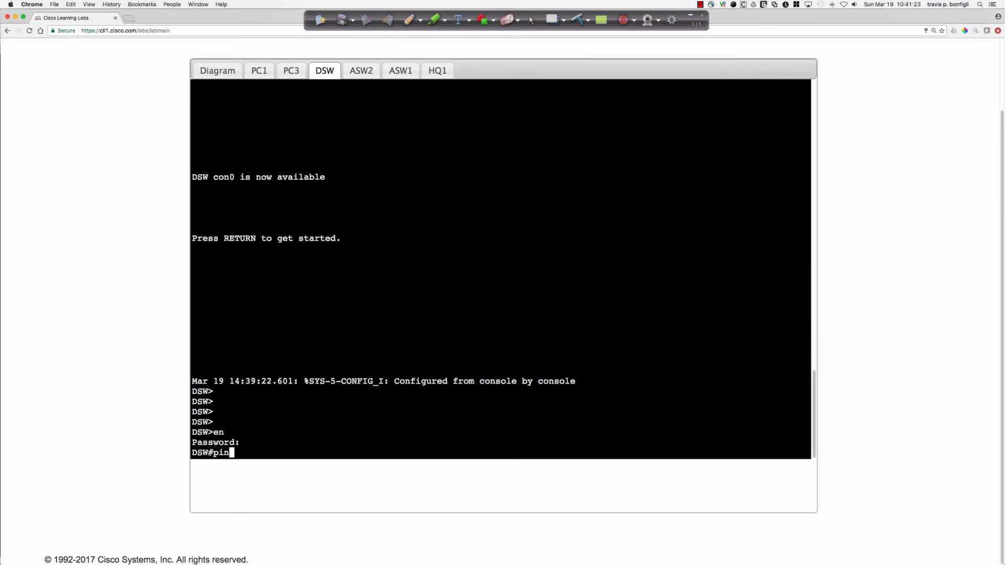
key("Return")
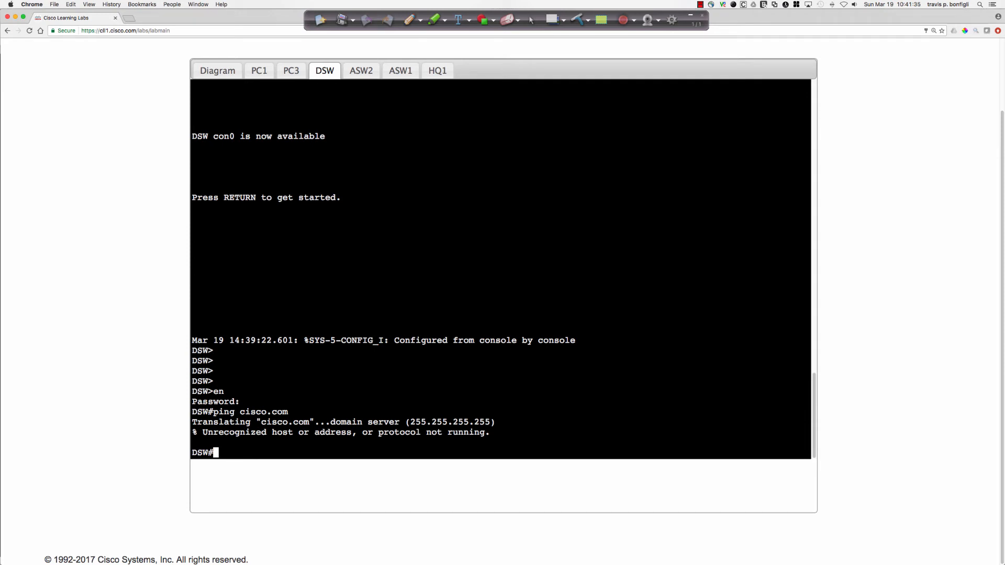
type("sh run | sec dhcp")
key("Return")
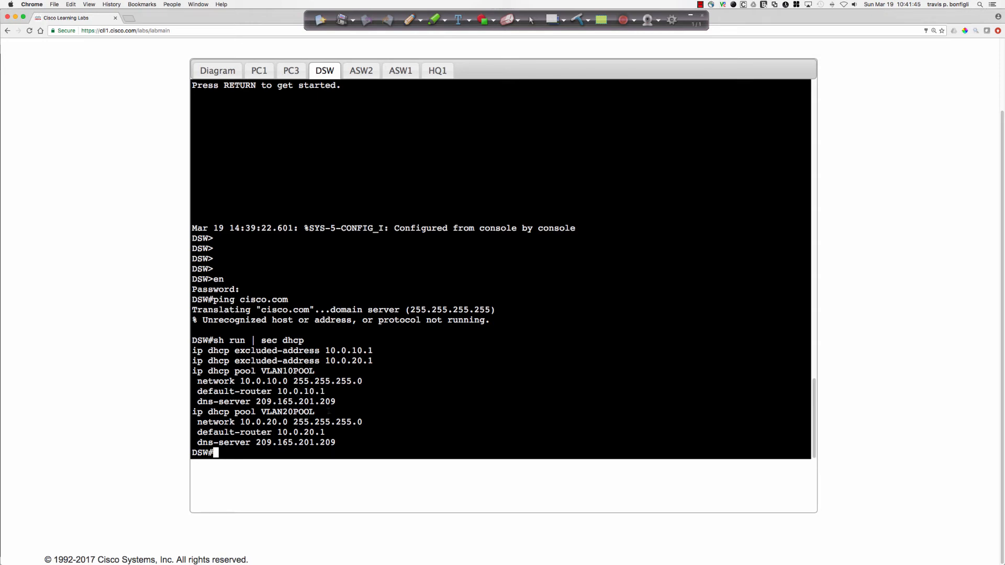
left_click_drag(335, 401, 198, 401)
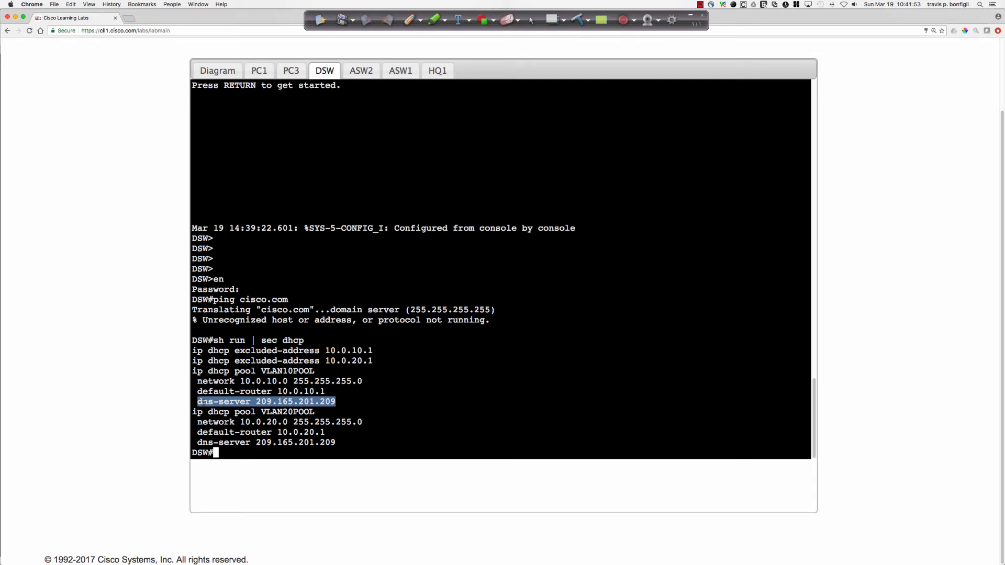
left_click(400, 356)
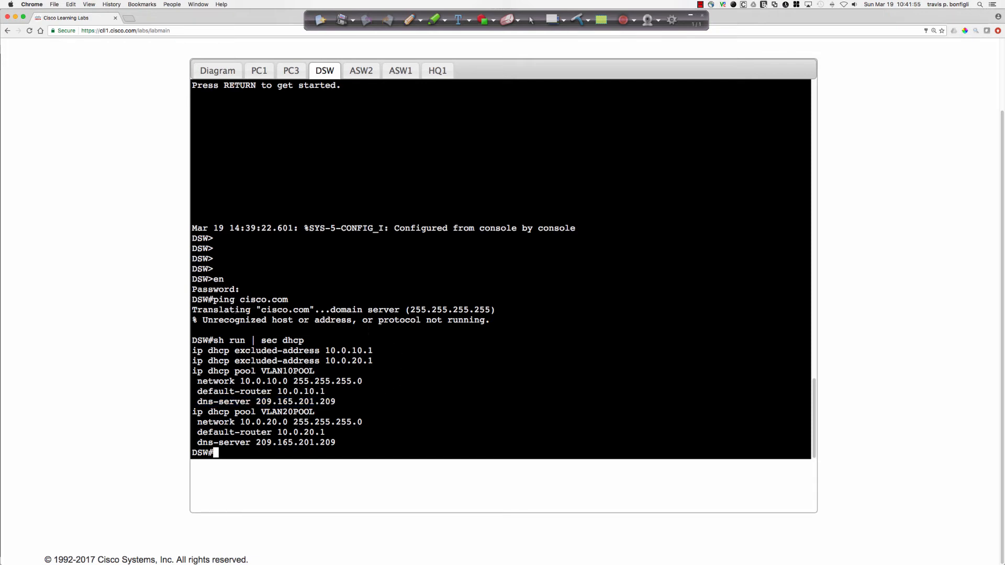
left_click_drag(240, 299, 437, 321)
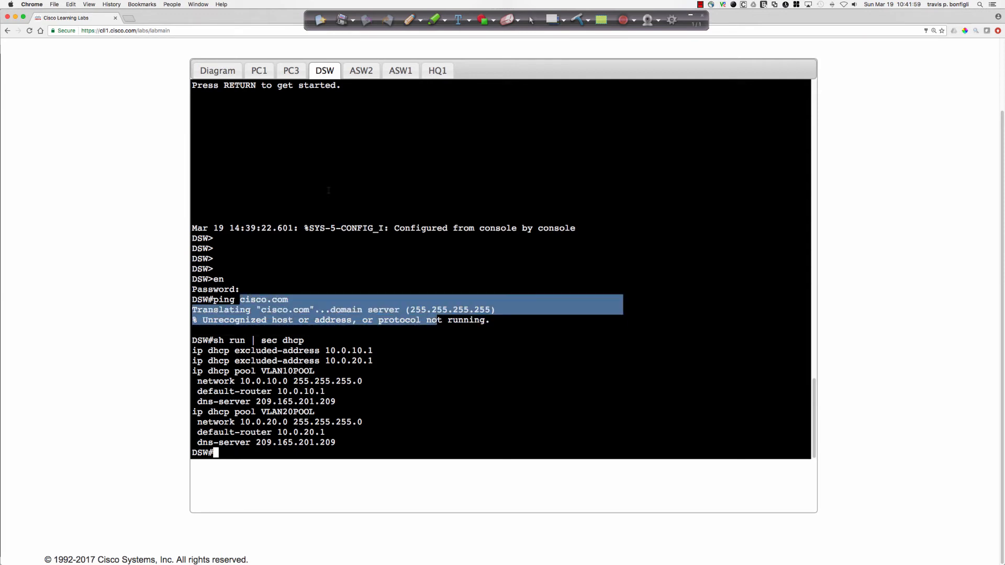
Open a console to PC2 from the topology diagram and enter privileged EXEC mode.
left_click(234, 76)
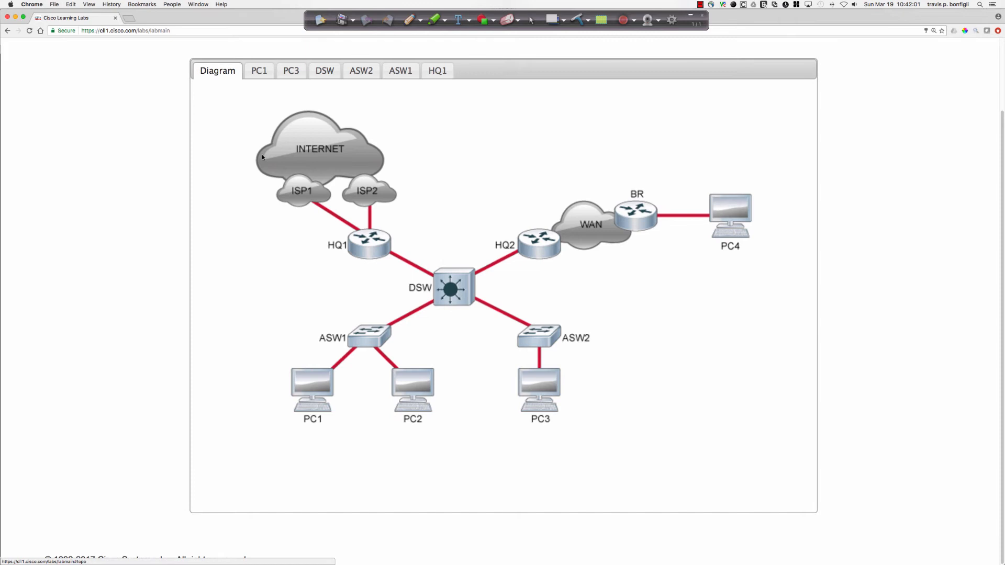
double_click(412, 388)
key("Return")
key("Return")
key("Return")
key("Return")
key("Return")
key("Return")
key("Return")
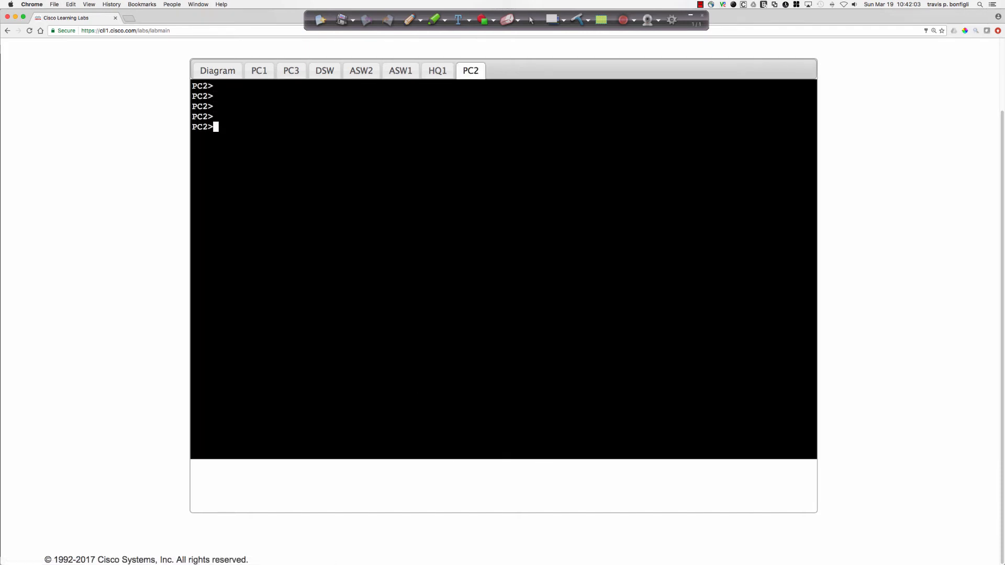
type("en")
key("Return")
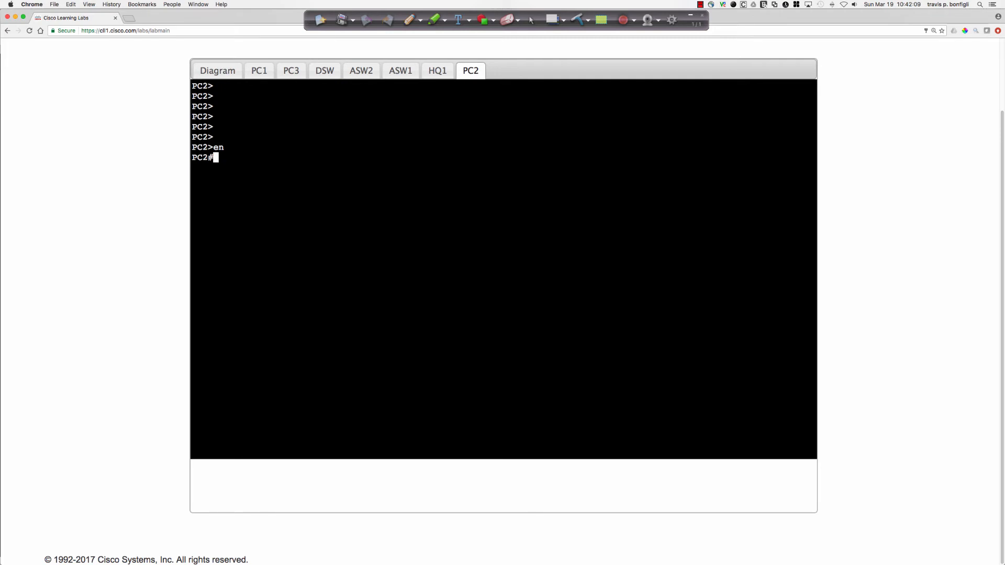
Ping cisco.com from PC2 and examine the DNS server used and the resolved address.
type("ping cisco.com")
key("Return")
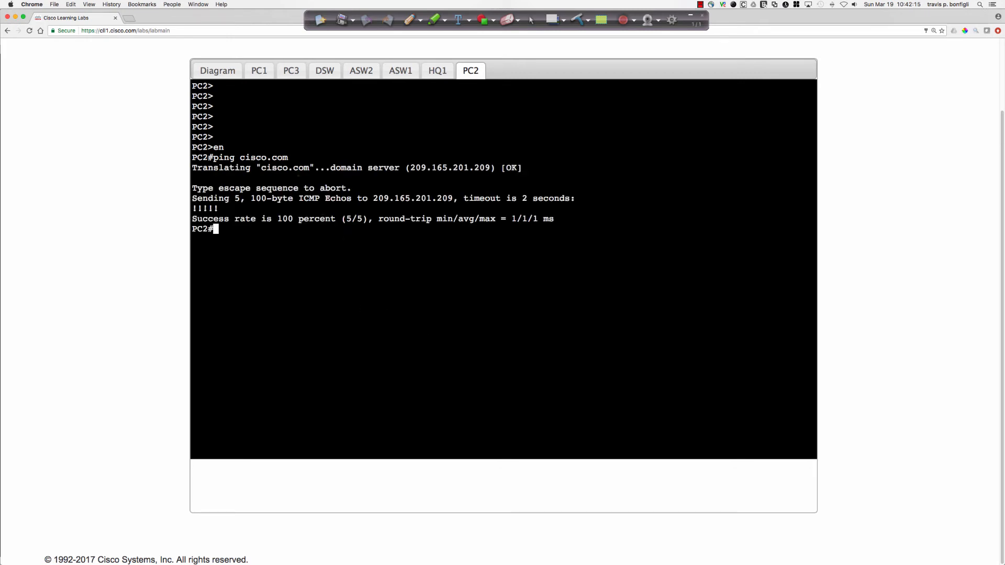
left_click_drag(298, 167, 520, 167)
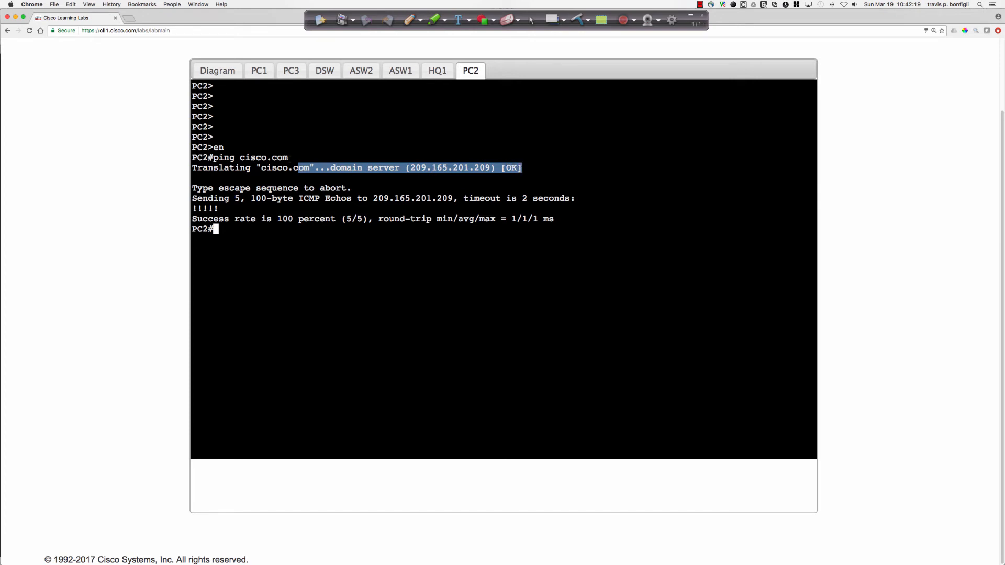
left_click(520, 169)
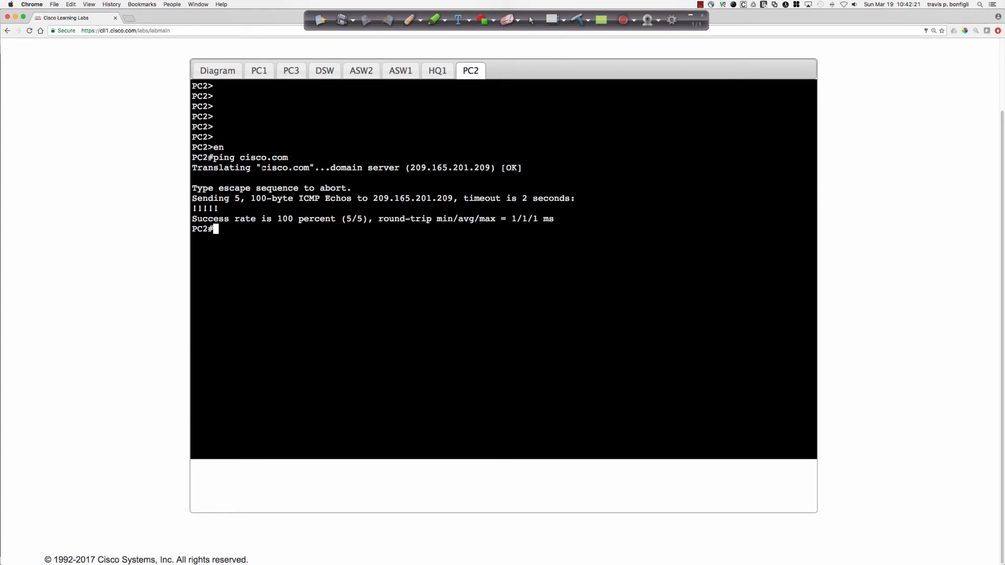
left_click_drag(258, 167, 271, 167)
left_click(302, 169)
left_click_drag(377, 198, 458, 198)
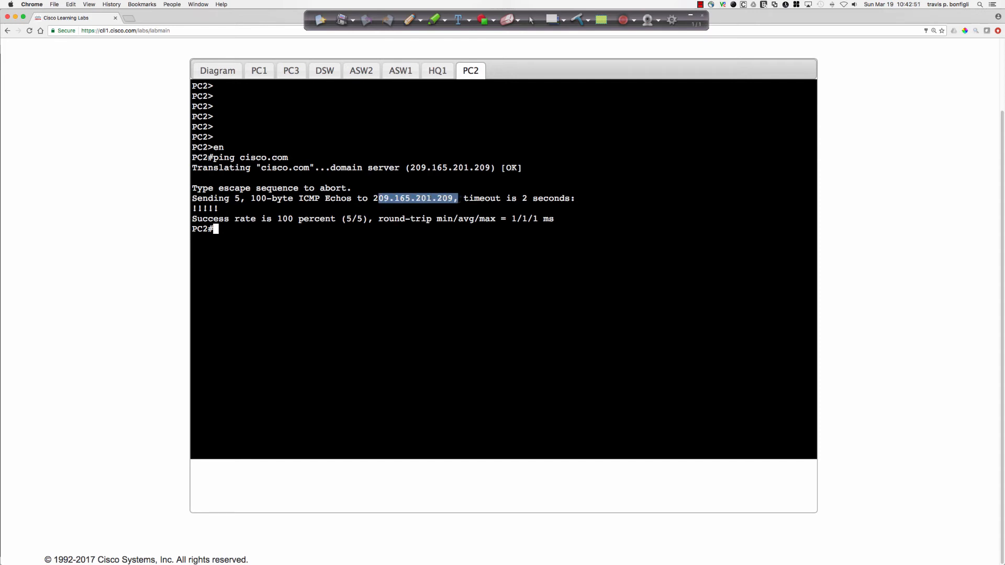
left_click_drag(374, 198, 453, 198)
left_click(461, 261)
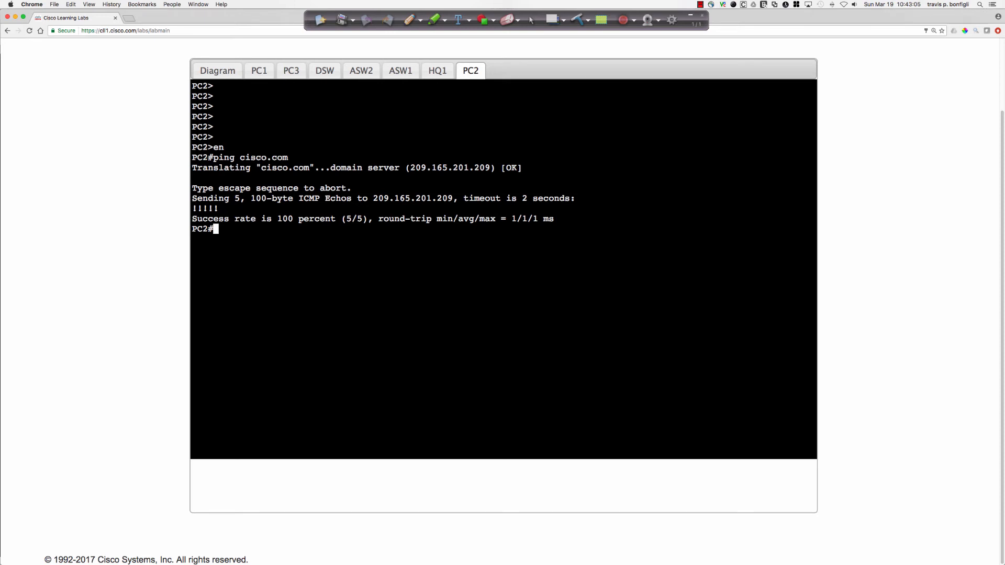
Trace the route from PC2 to cisco.com.
type("trace ciso.com")
key("Return")
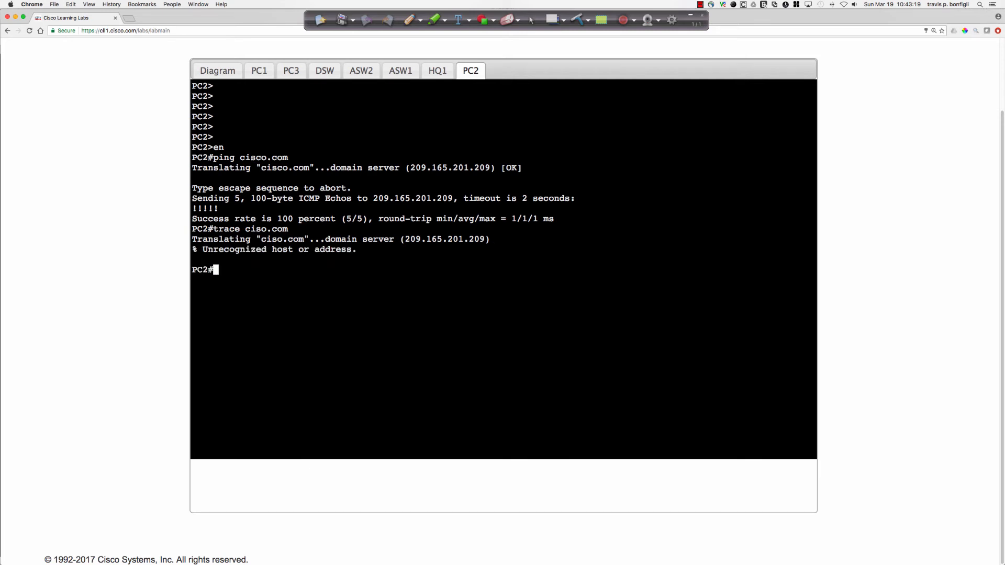
type("trace cisco.com")
key("Return")
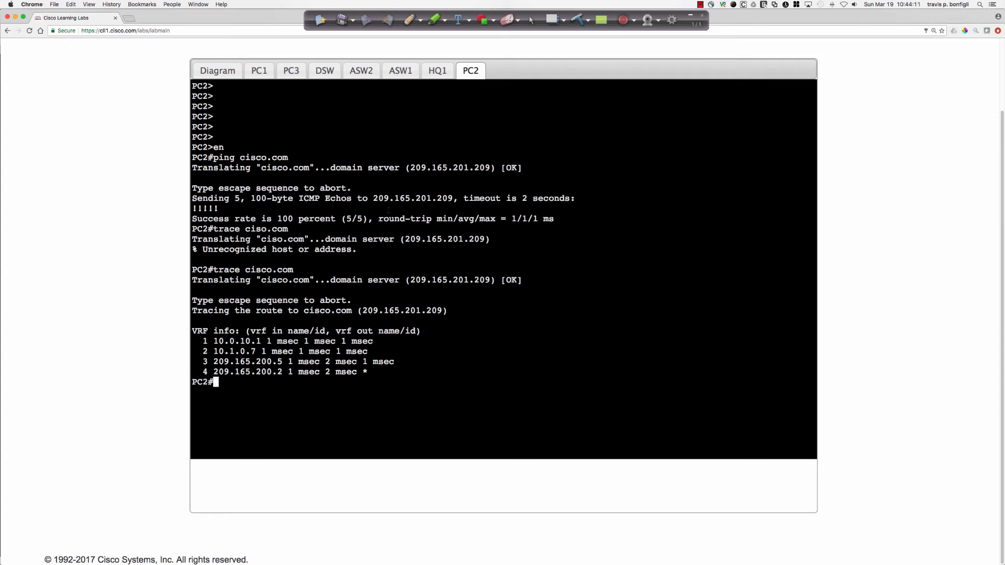
Return to the BR session in PC1's console and enter configuration mode for the DHCP pool VLAN30POOL.
left_click(267, 73)
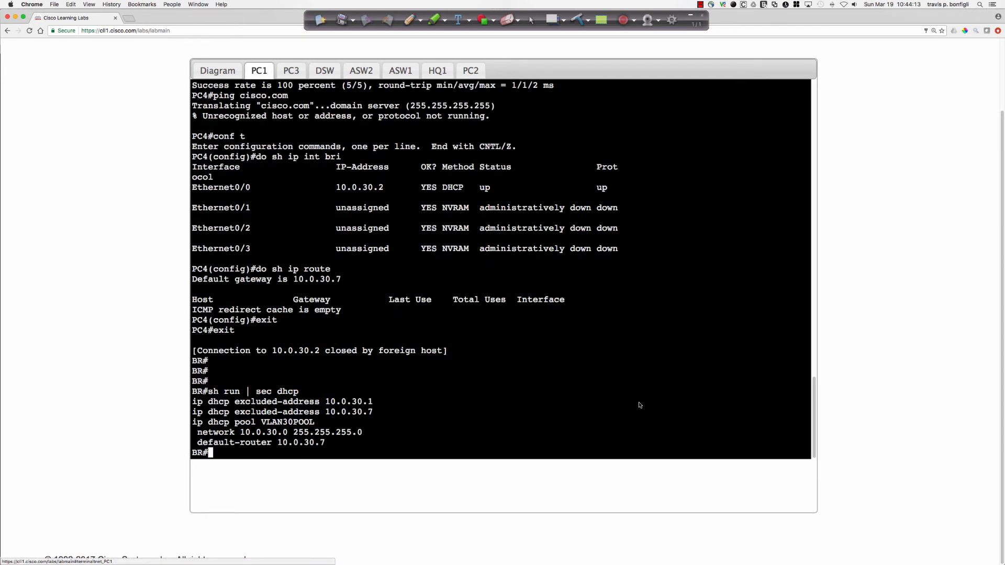
key("Return")
type("cofn t")
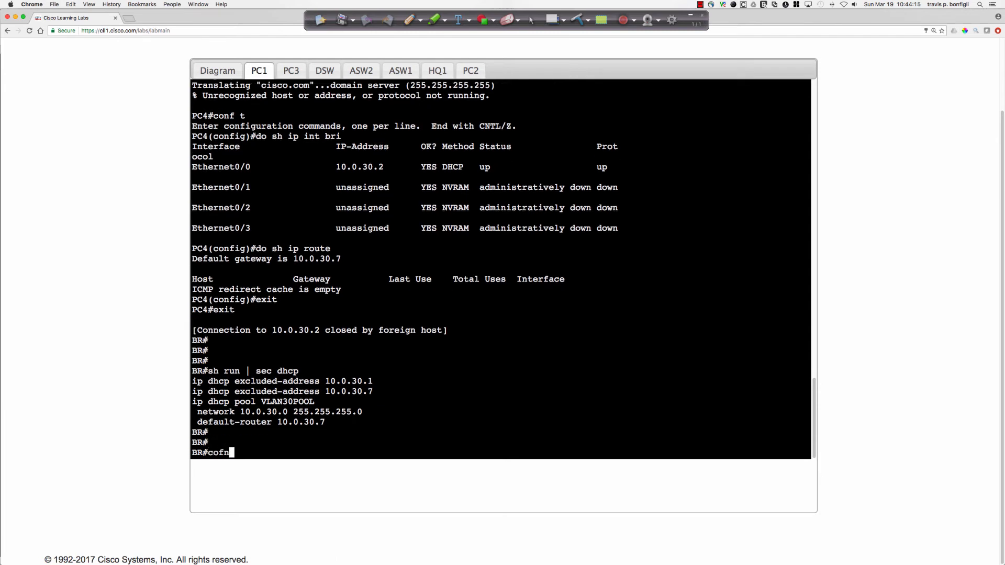
key("Return")
type("conf t")
key("Return")
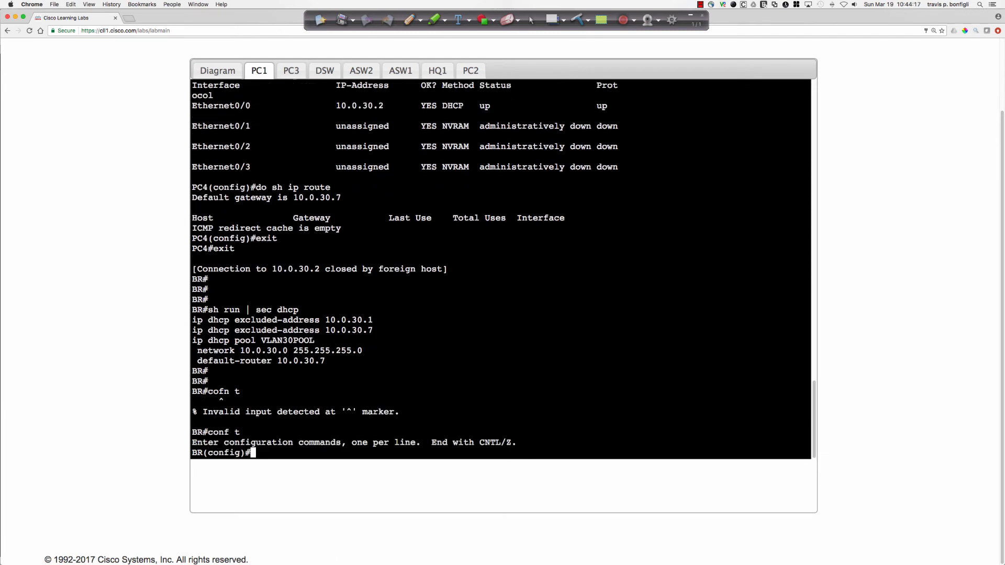
type("ip dhcp pool VLAN30POOL")
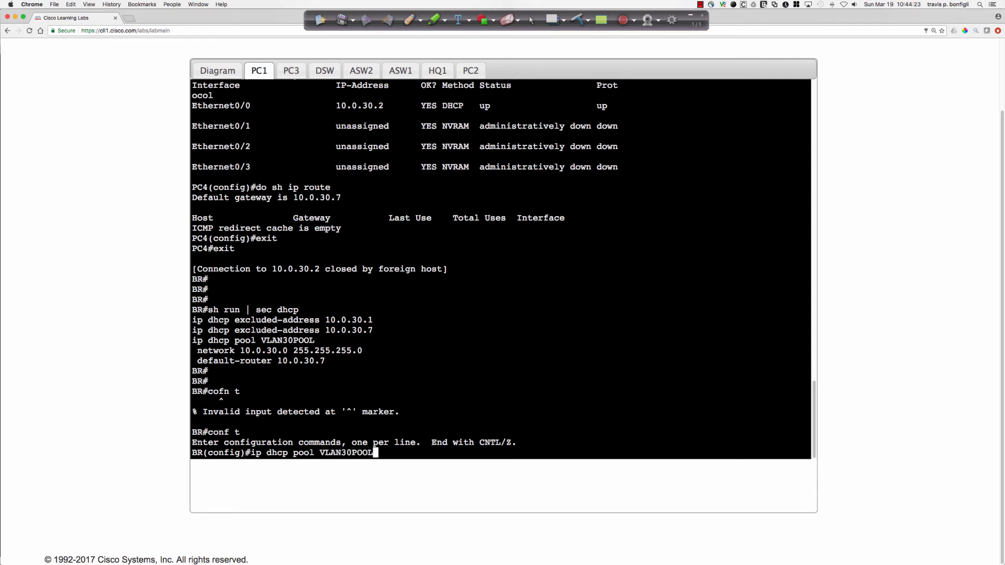
key("Return")
Set the pool's DNS server to 209.165.201.209, checking the address against PC2's name resolution output.
type("dn")
key("Tab")
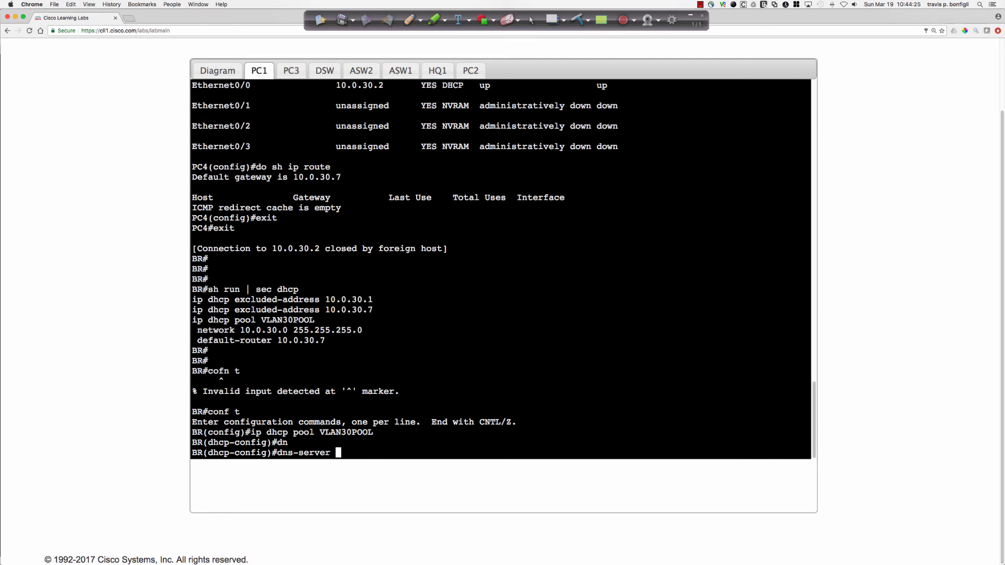
type("209.165.")
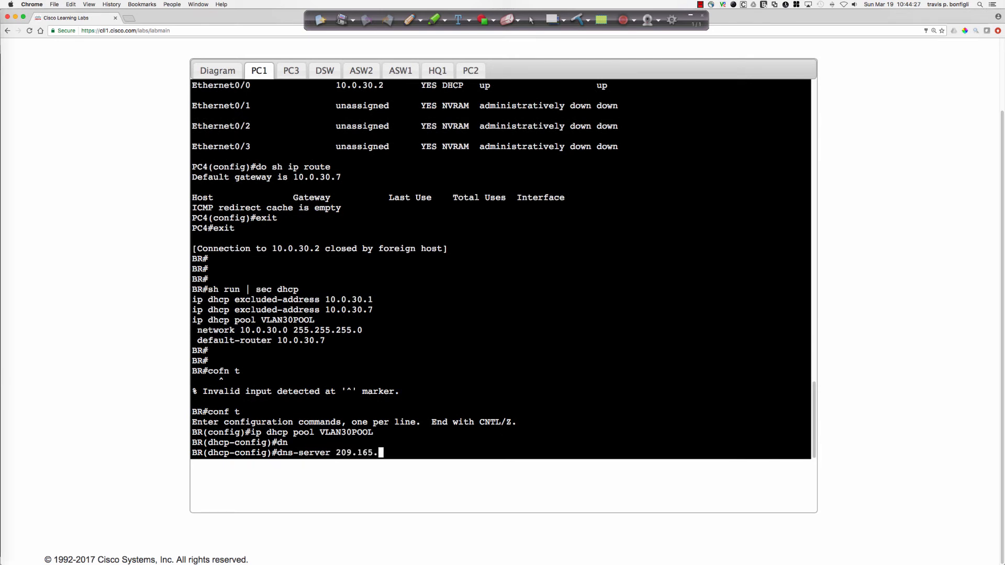
left_click(289, 72)
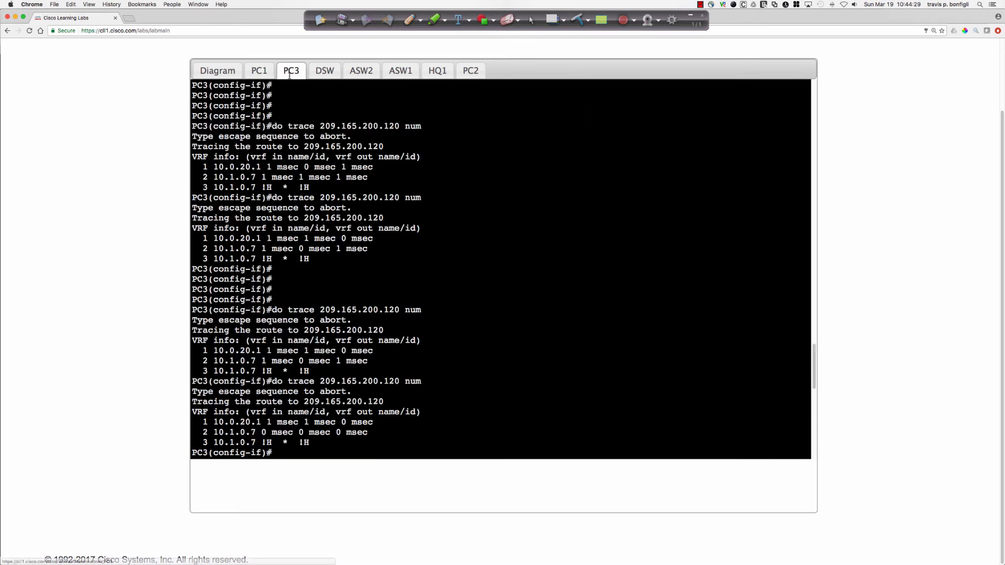
left_click(468, 71)
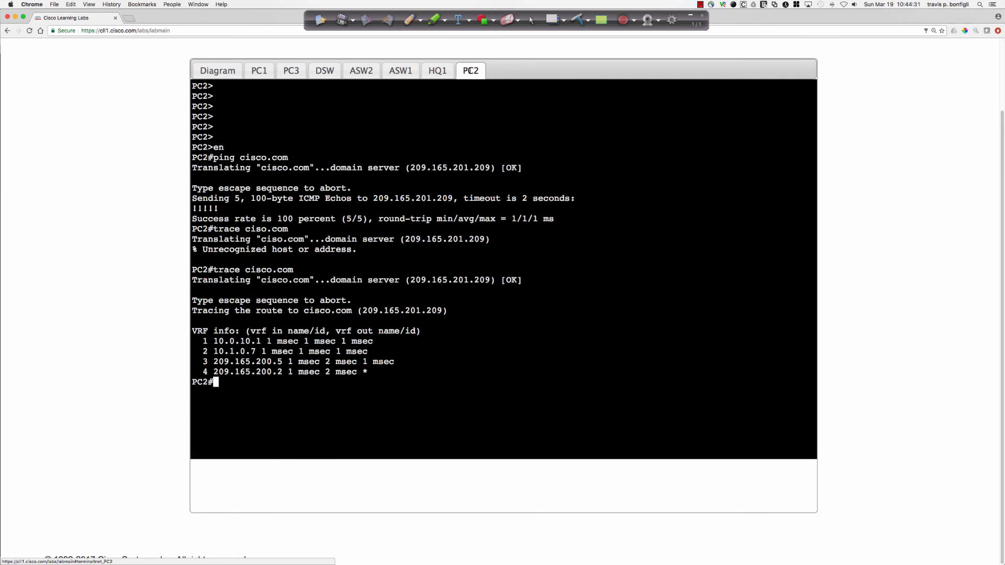
left_click(291, 70)
left_click(259, 71)
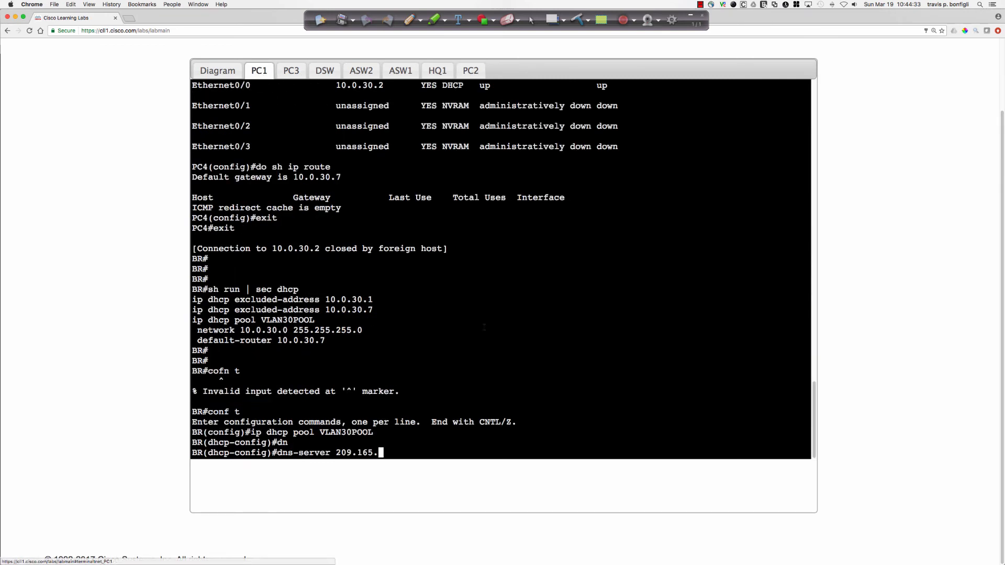
type("201.209")
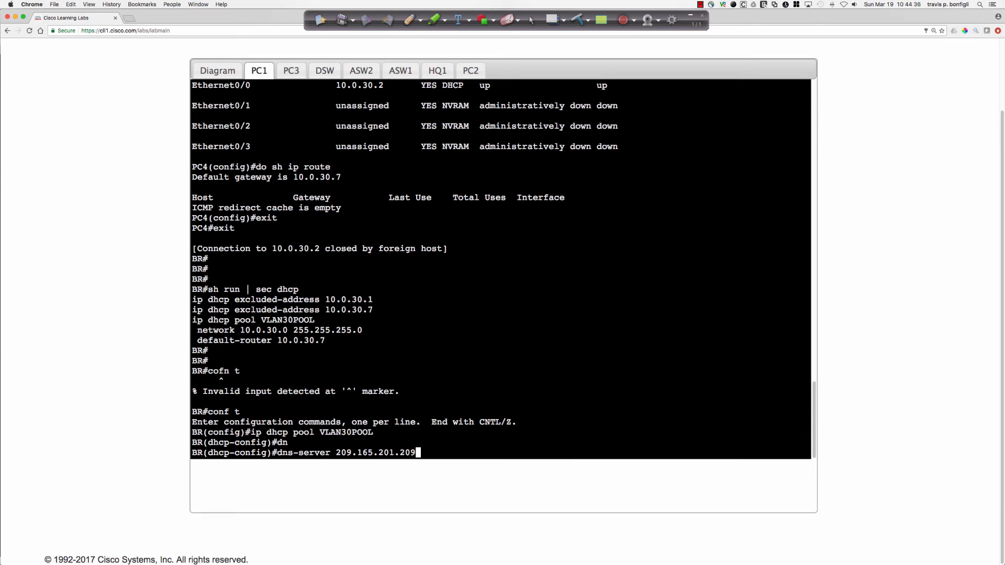
key("Return")
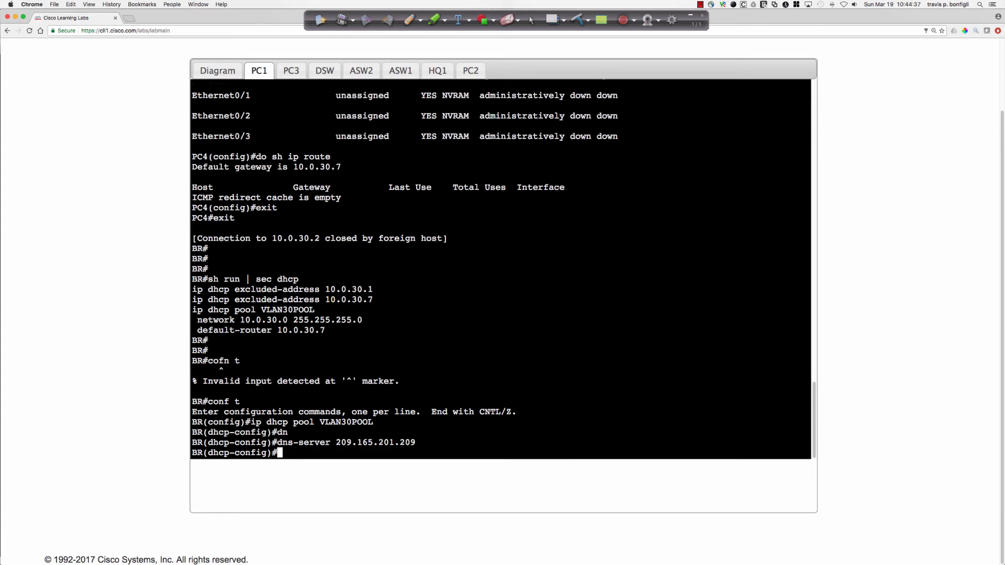
Leave configuration mode on BR and save the running configuration to memory.
type("end")
key("Return")
type("wri mem")
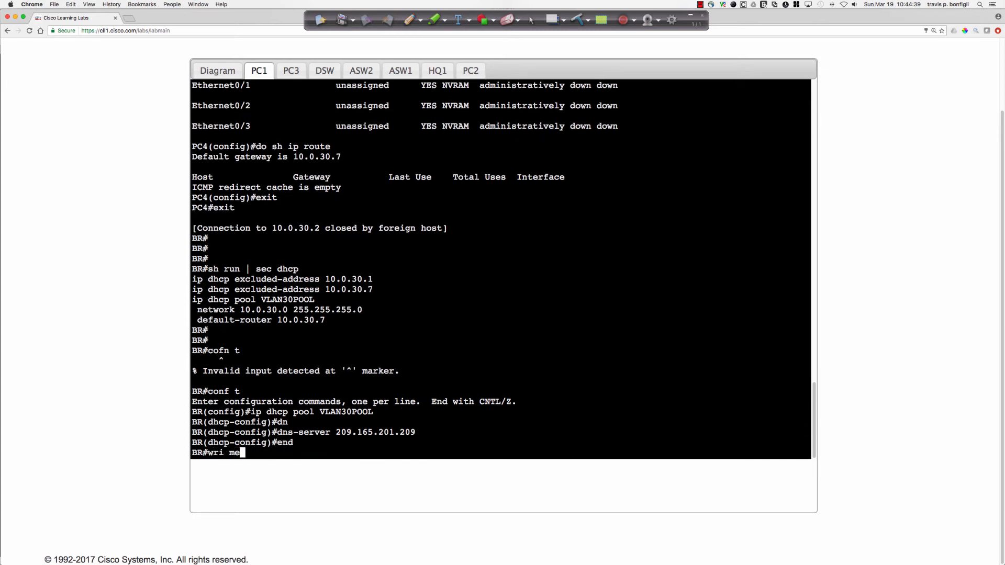
key("Return")
Telnet from BR to PC4 at 10.0.30.2, enter the login password, and enter privileged EXEC mode with the enable password.
key("Return")
key("Return")
key("Return")
key("Return")
key("Return")
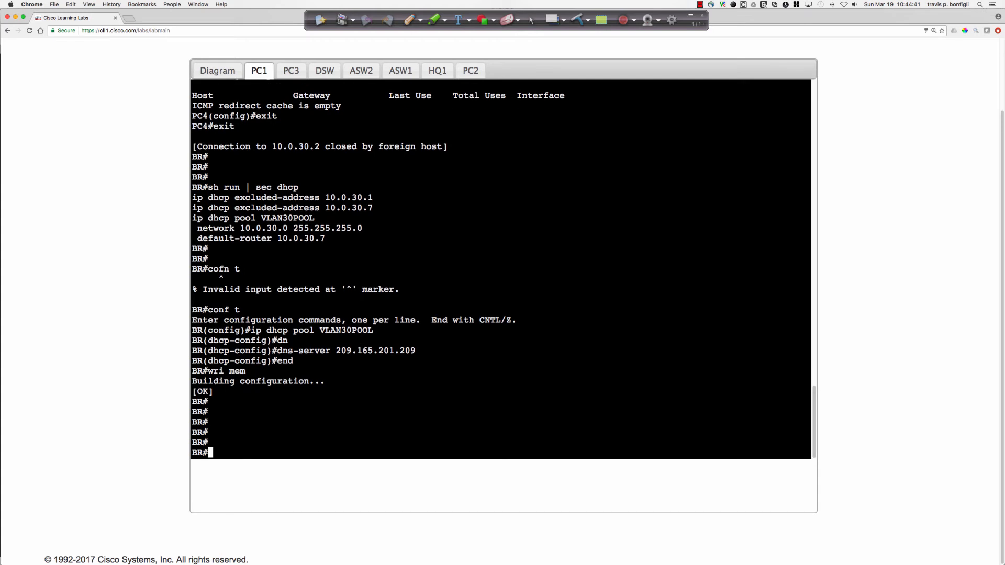
type("telnet 10.0.30.2")
key("Return")
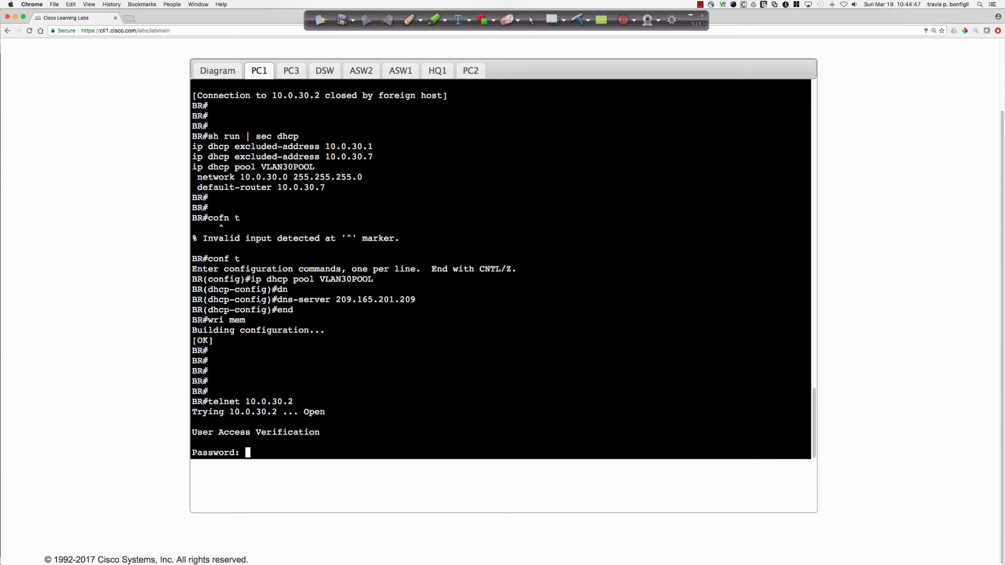
type("cisco")
key("Return")
type("en")
key("Return")
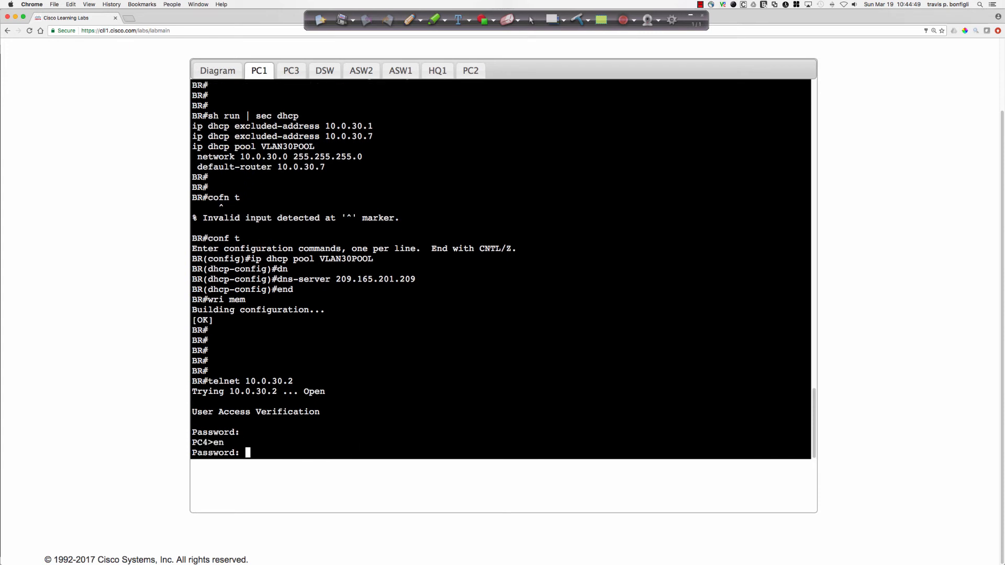
type("cisco")
key("Return")
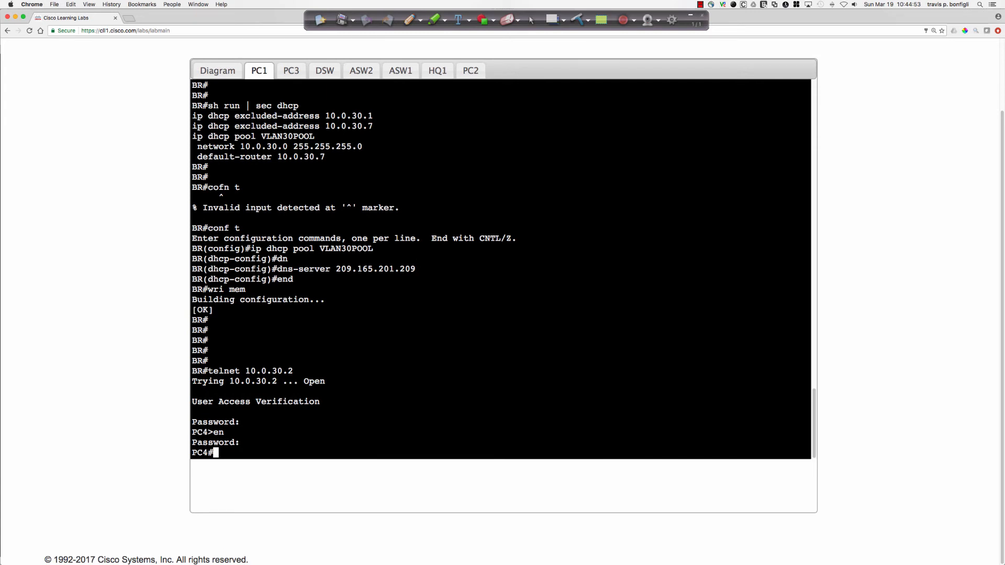
key("Return")
key("Return")
key("Return")
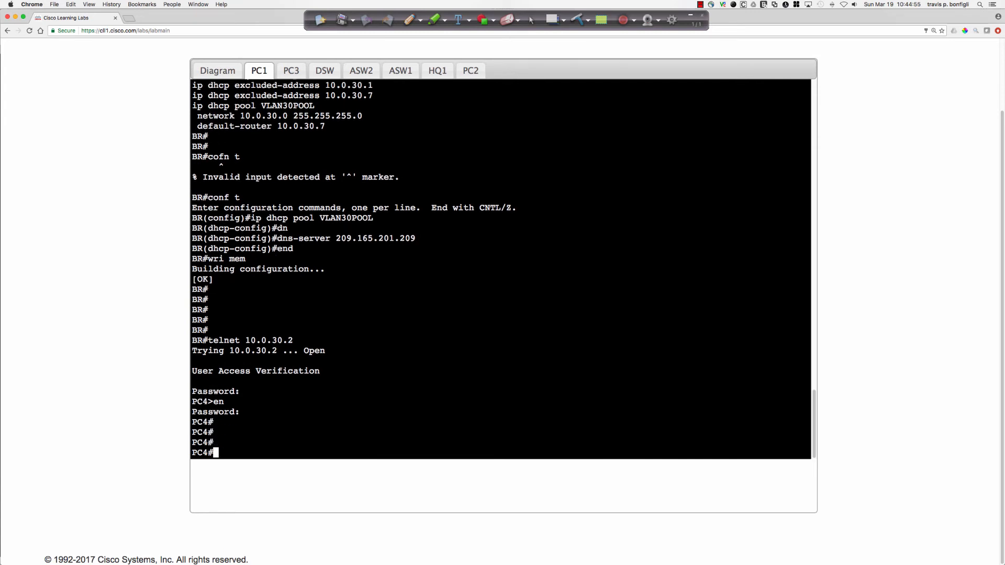
Enter configuration mode on PC4 and shut down interface e0/0.
type("conf t")
key("Return")
type("int e0/0")
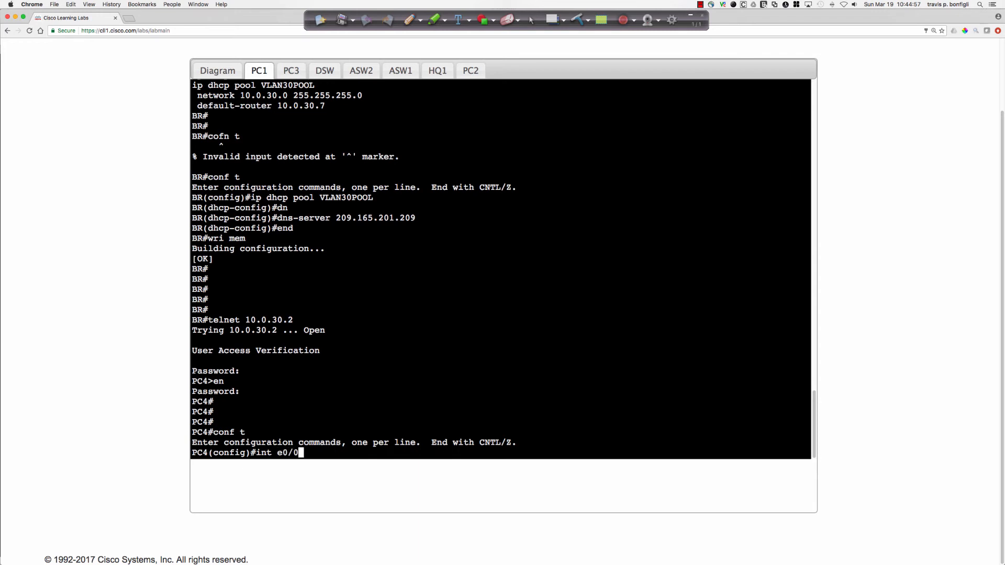
key("Return")
type("shut")
key("Return")
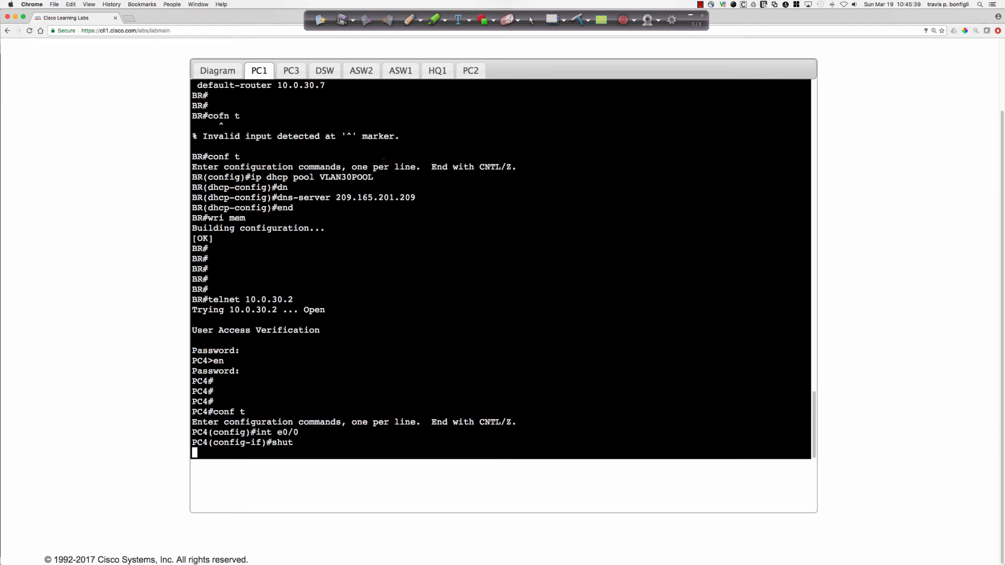
Power cycle PC4 from the lab's device manager, confirm the reboot, and return to the PC1 console.
scroll(146, 151, "up", 3)
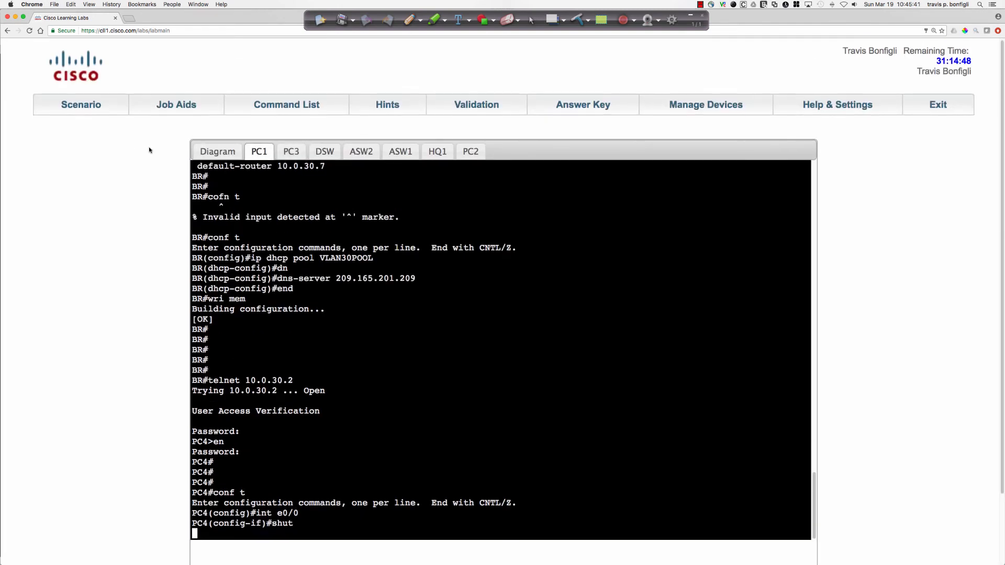
left_click(217, 151)
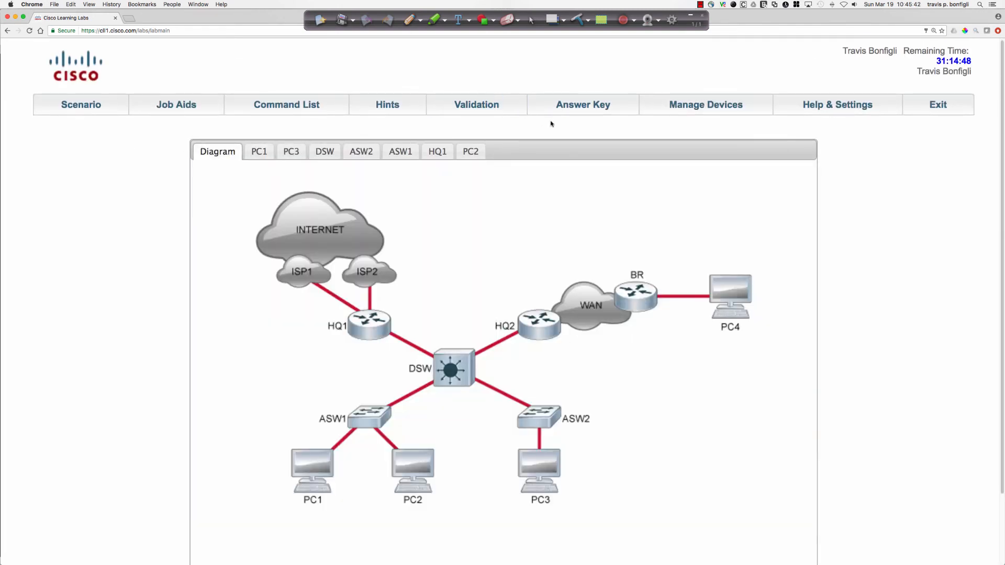
left_click(710, 106)
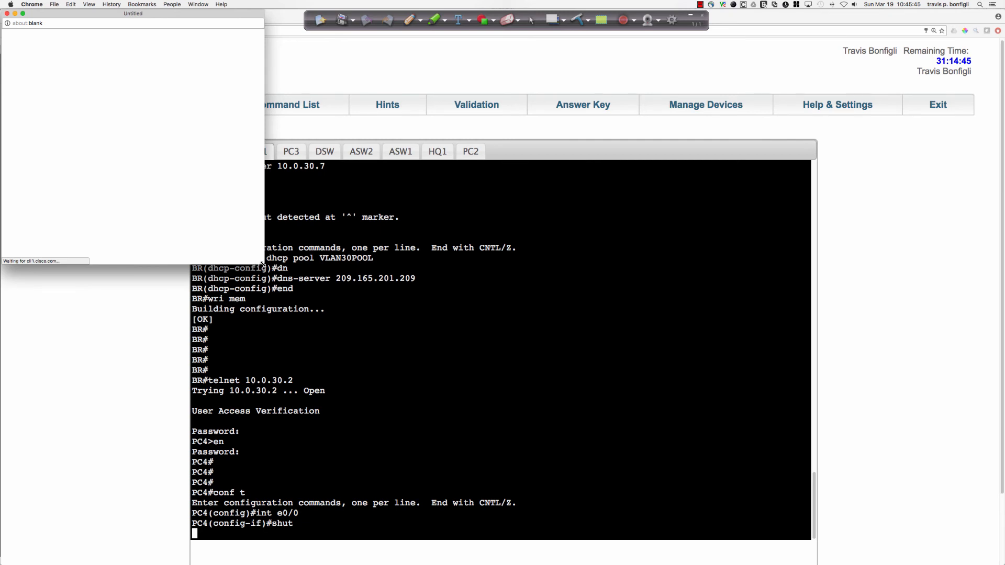
left_click_drag(262, 265, 585, 298)
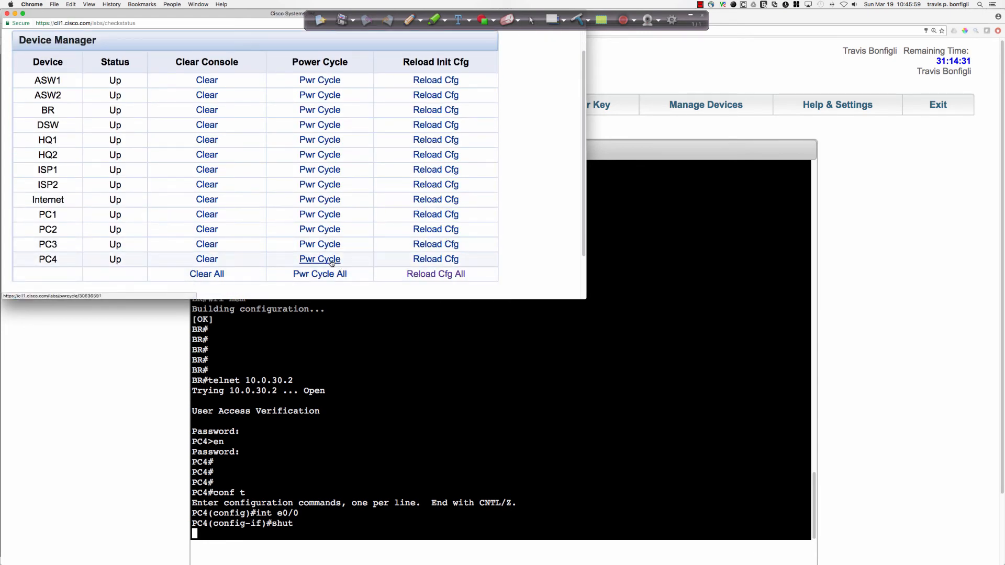
left_click(338, 259)
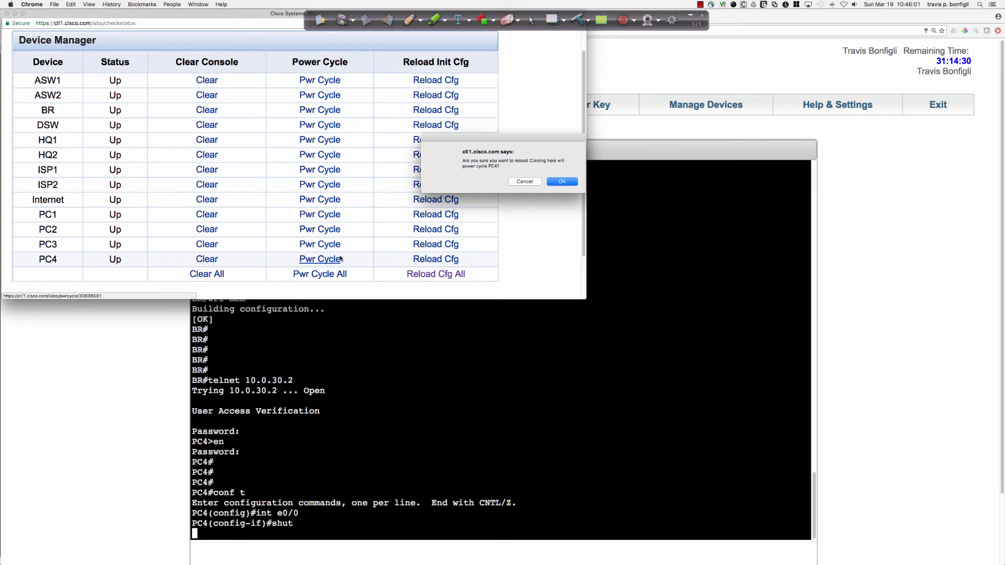
left_click(562, 181)
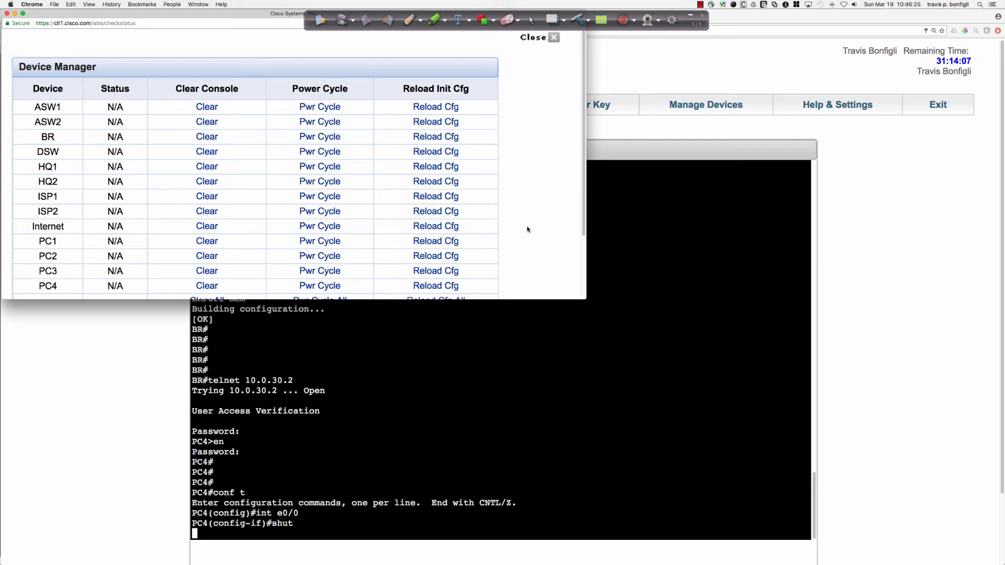
left_click(495, 340)
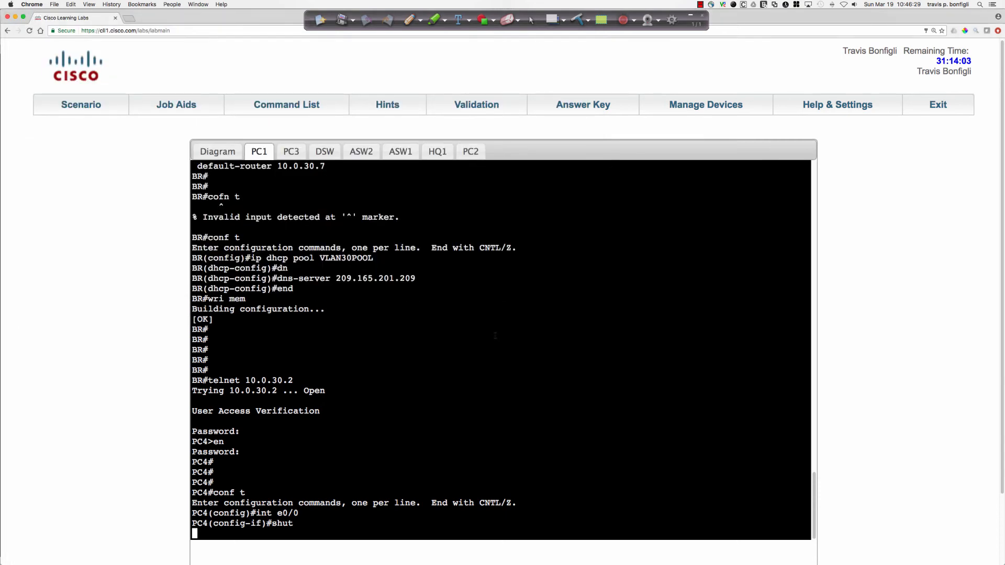
scroll(495, 336, "down", 3)
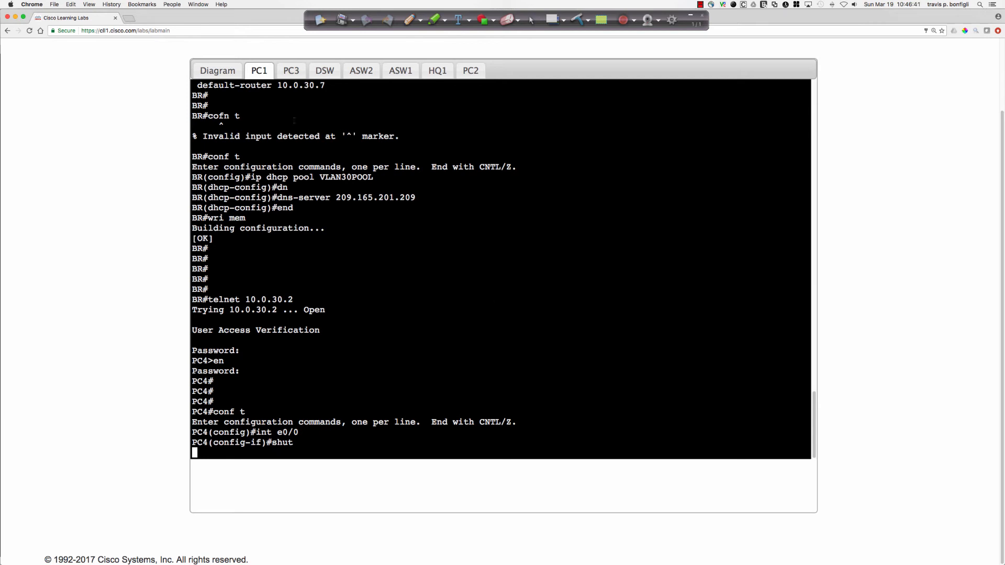
Reopen PC1's console from the topology diagram, power cycle PC1 from the device manager, and check its console output.
left_click(240, 71)
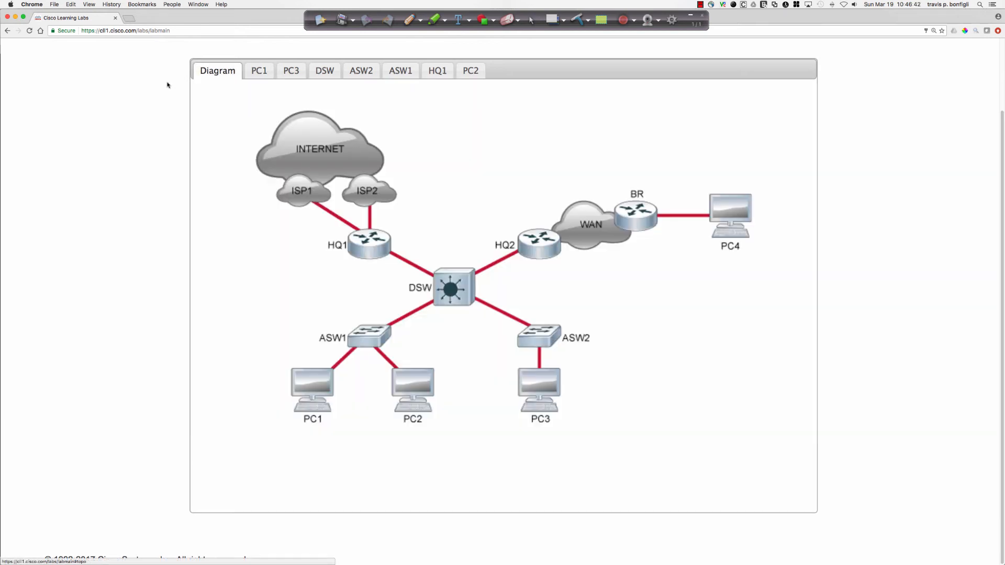
left_click(296, 373)
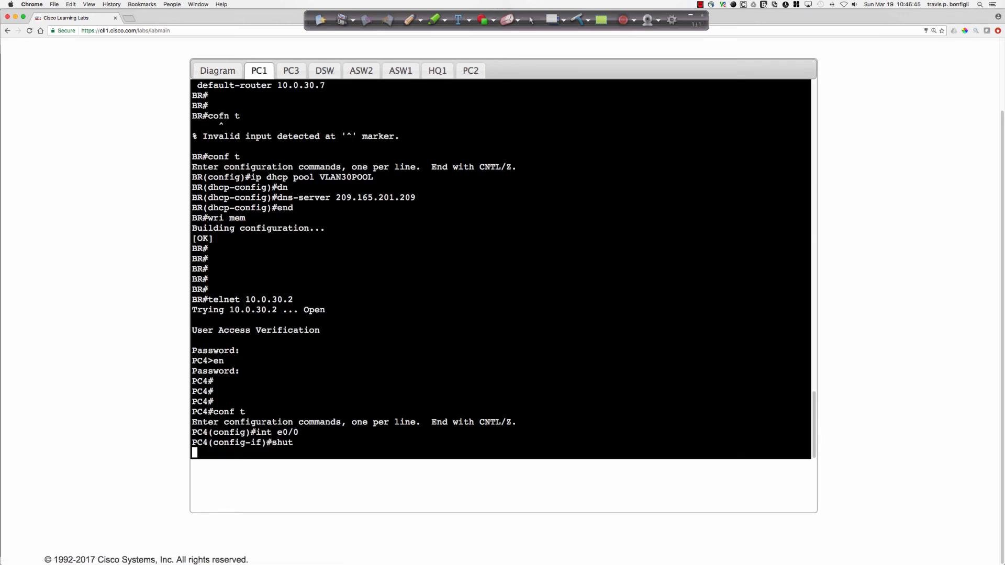
scroll(179, 302, "up", 3)
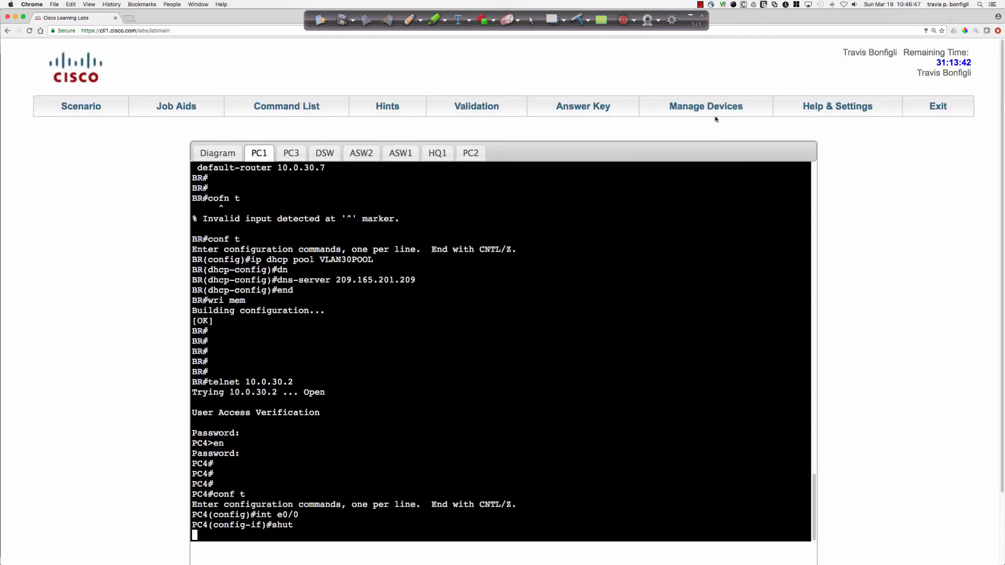
left_click(710, 111)
scroll(559, 189, "down", 3)
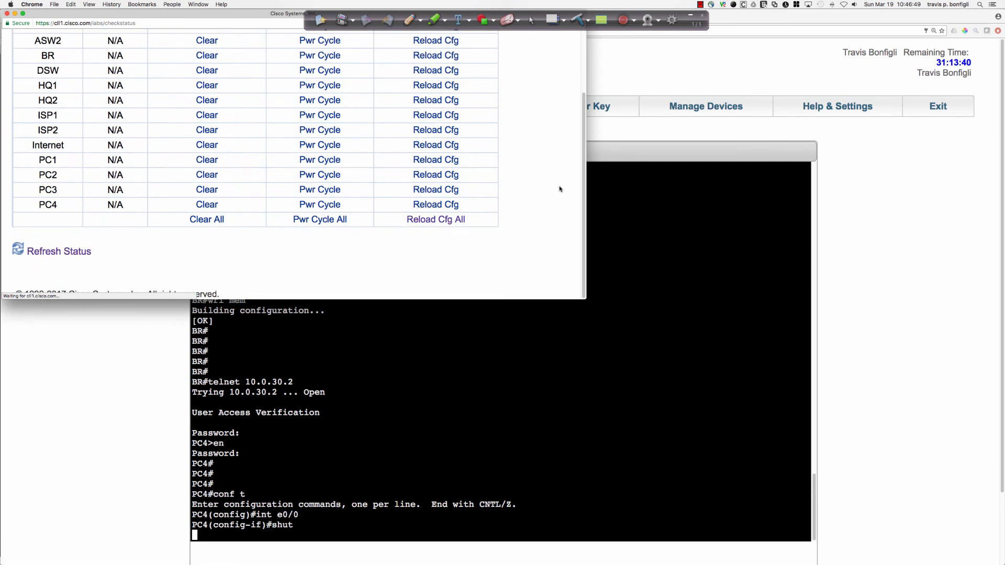
left_click(326, 161)
left_click(570, 186)
left_click(557, 364)
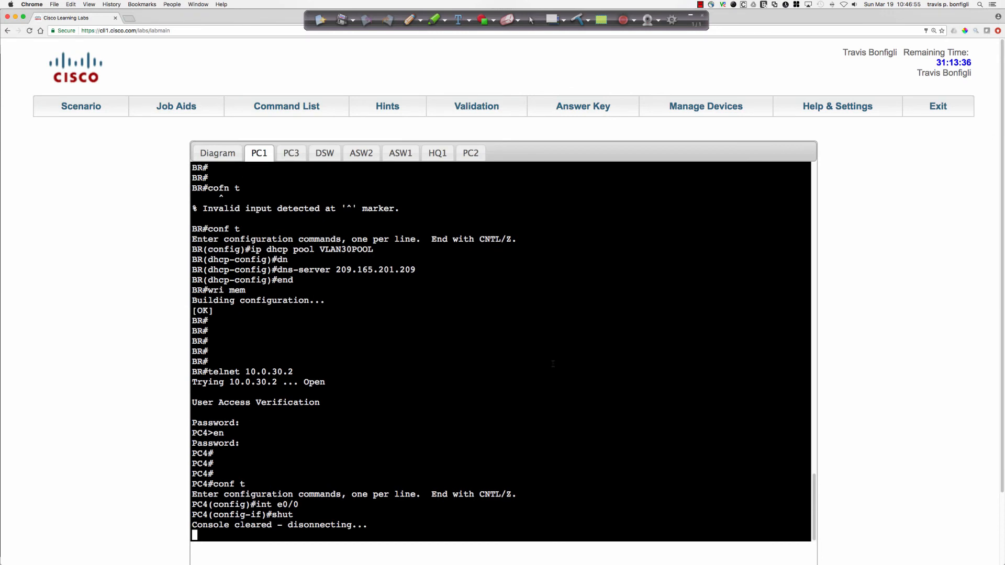
scroll(553, 364, "down", 3)
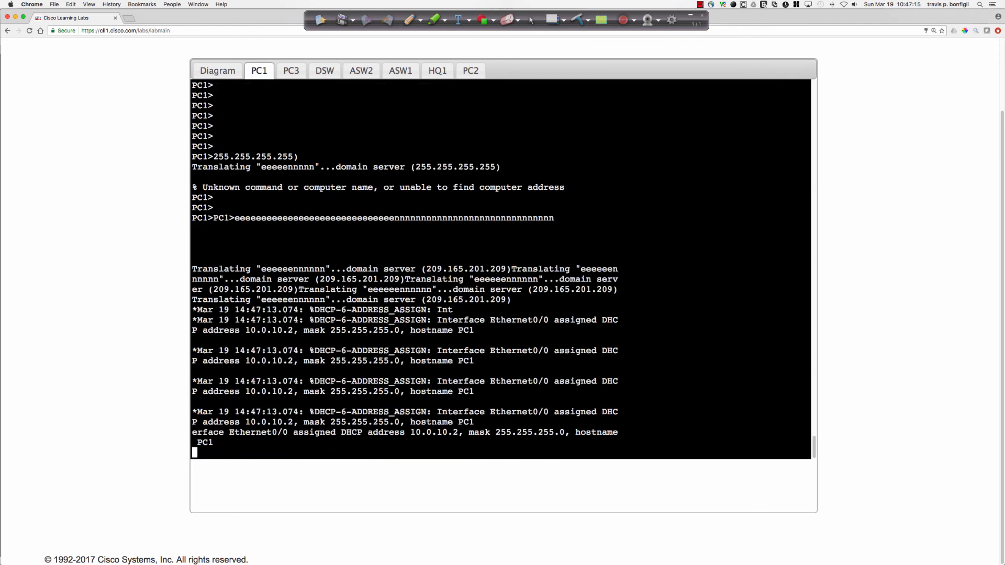
scroll(879, 180, "up", 3)
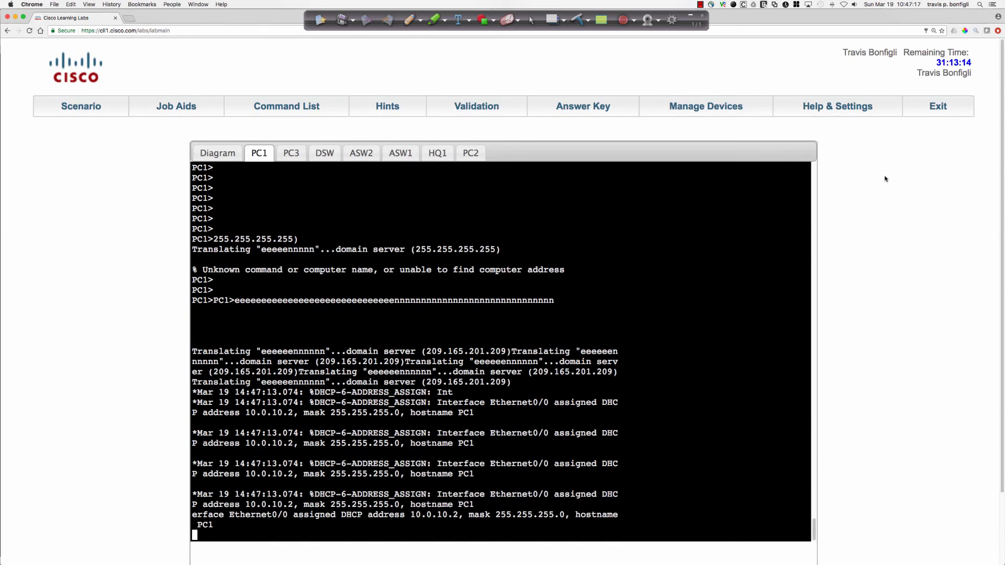
Exit the lab, resume Challenge 10: Third Troubleshooting at PILE Forensic Accounting Ltd., and open PC1's console from the topology diagram.
left_click(934, 107)
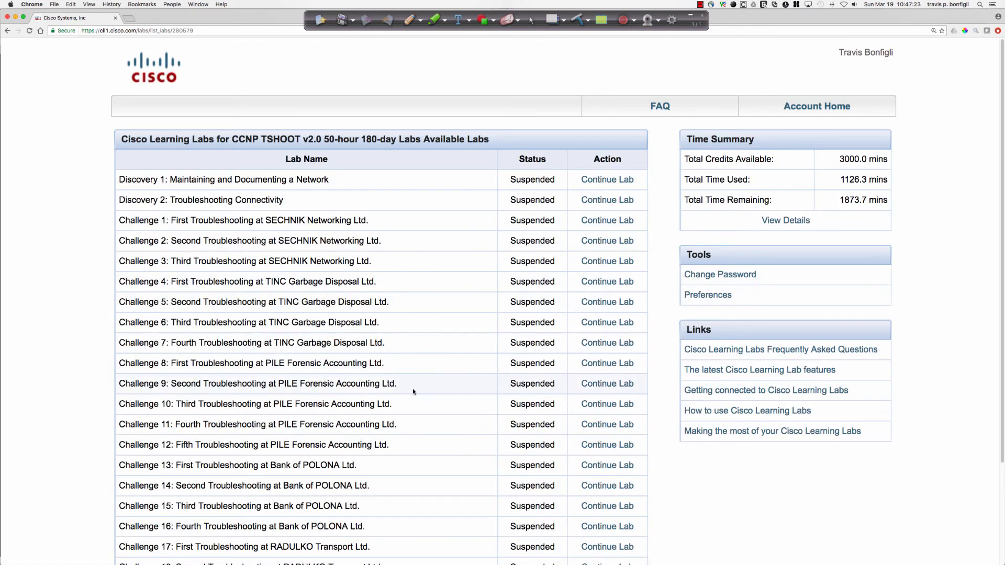
left_click(596, 405)
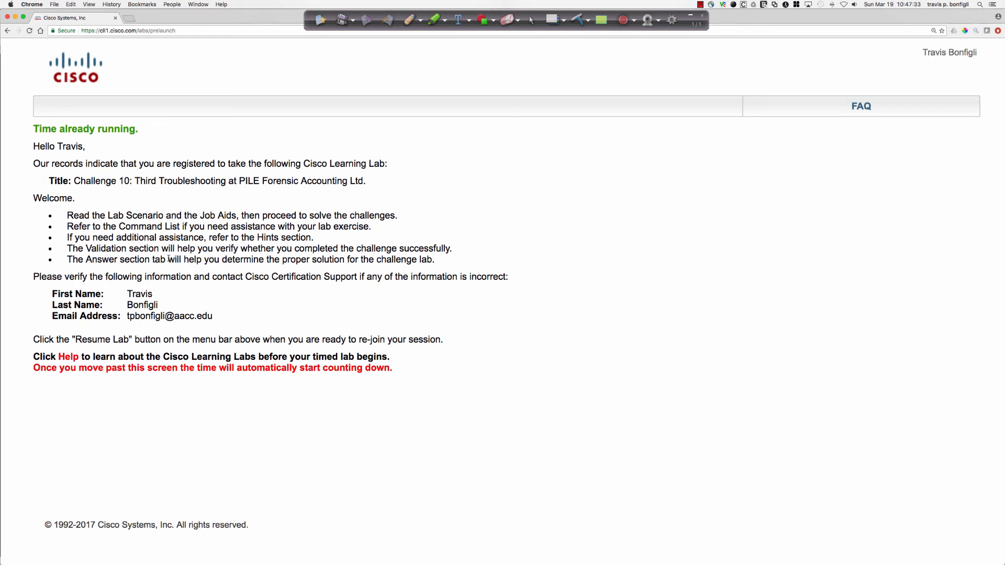
left_click(131, 353)
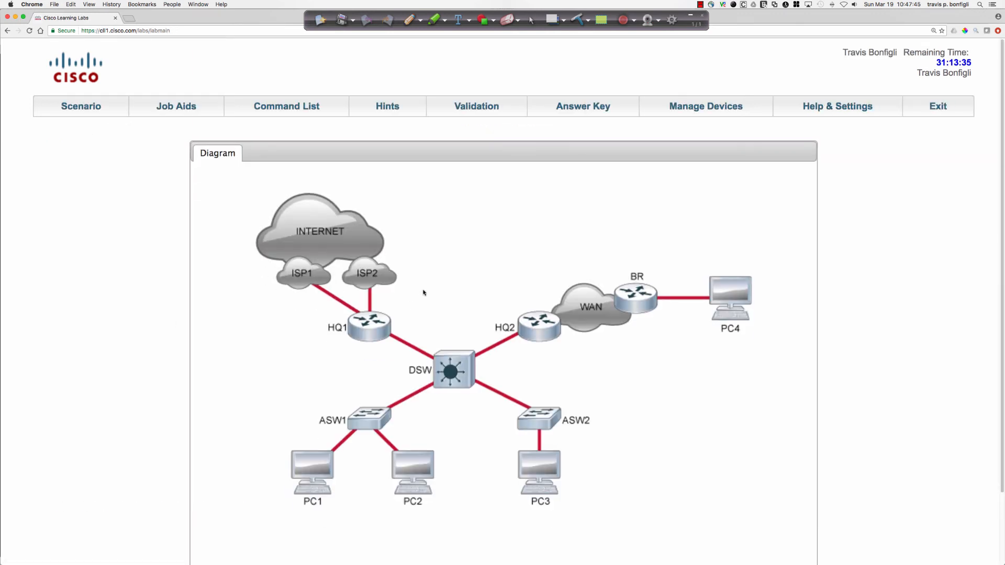
scroll(423, 292, "down", 2)
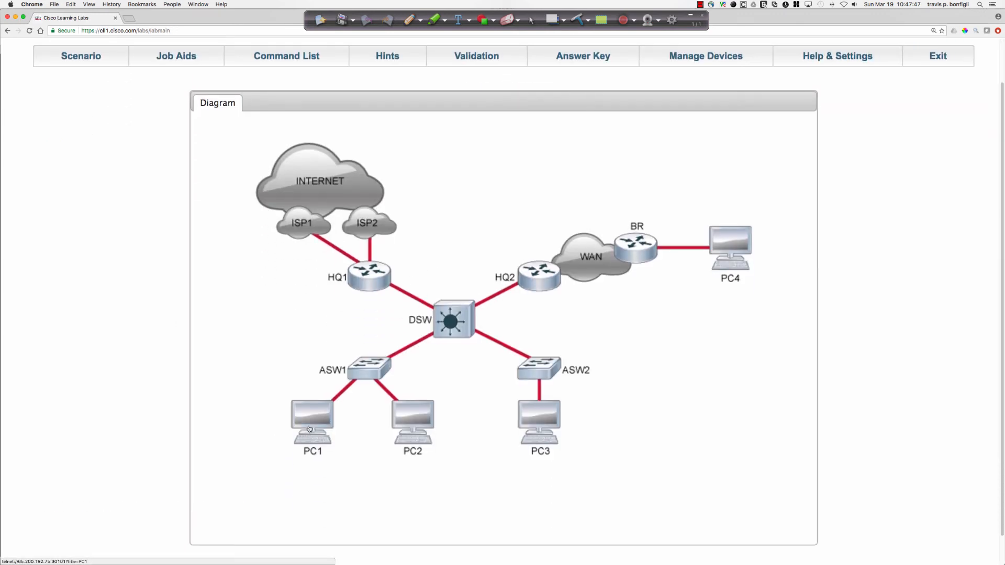
left_click(286, 439)
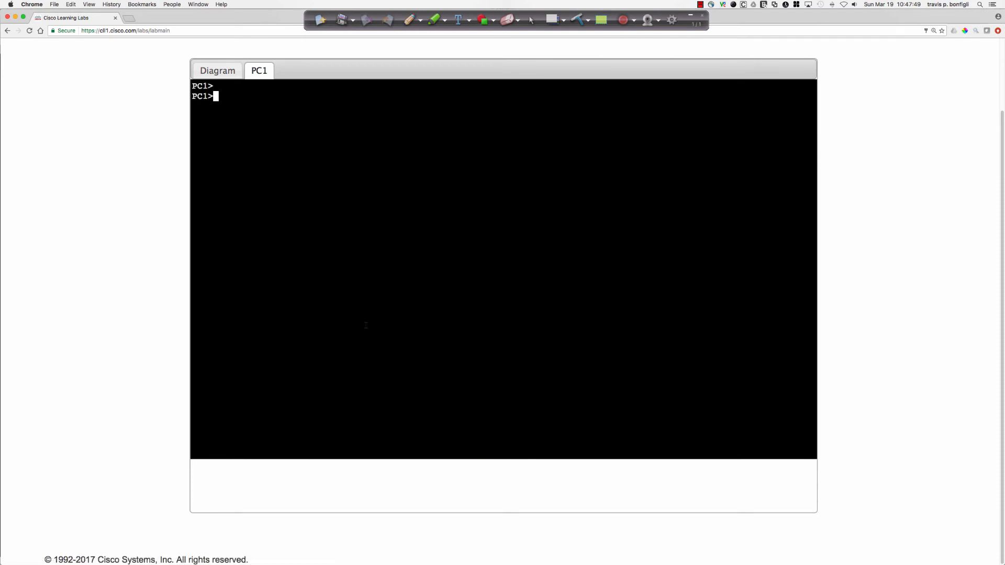
Enter privileged EXEC mode on PC1 and try to telnet to BR at 10.0.30.7.
type("en")
key("Return")
type("telnet 10.0.30.7")
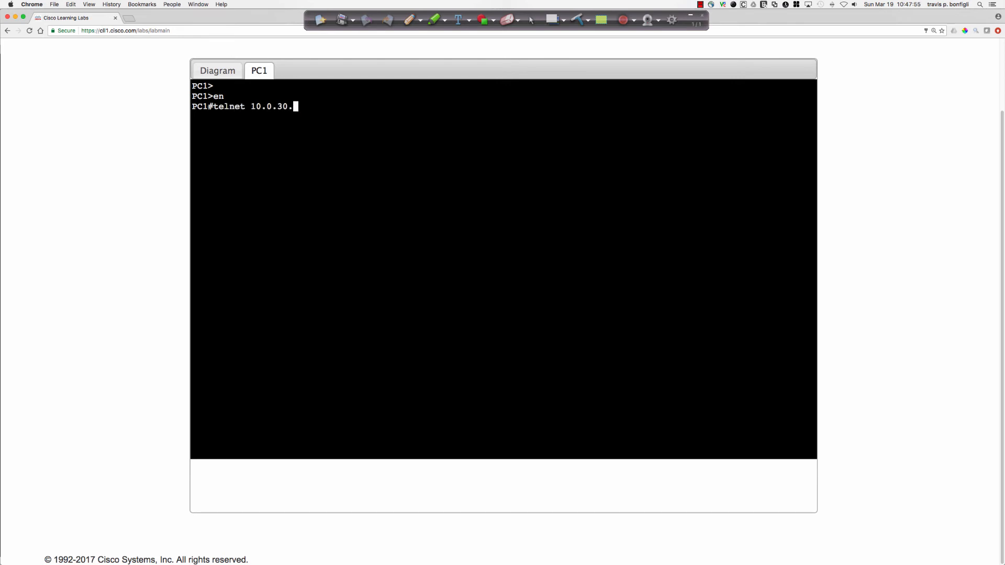
key("Return")
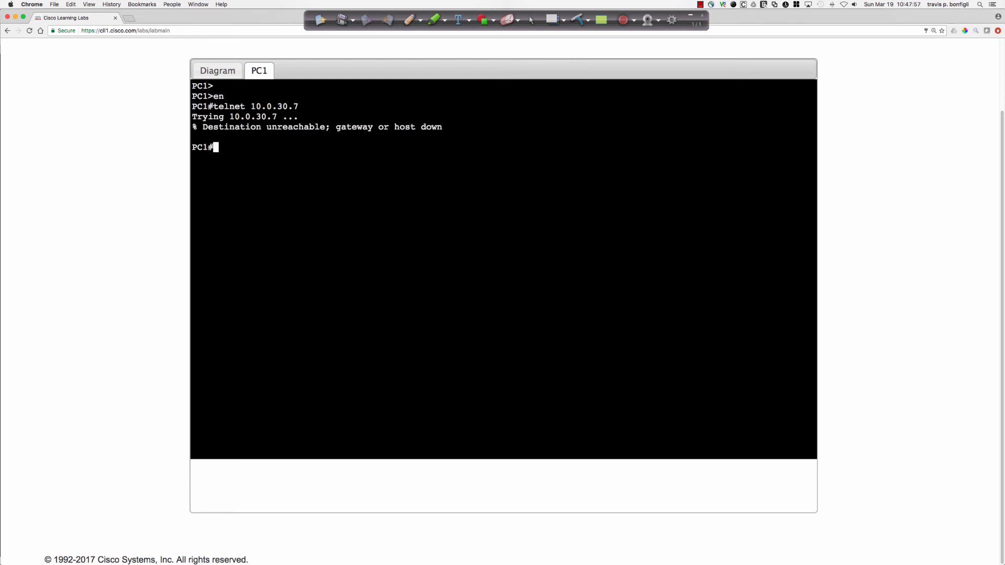
Display PC1's IP interface summary repeatedly to check whether Ethernet0/0 has received a DHCP address.
type("sh ip int bri")
key("Return")
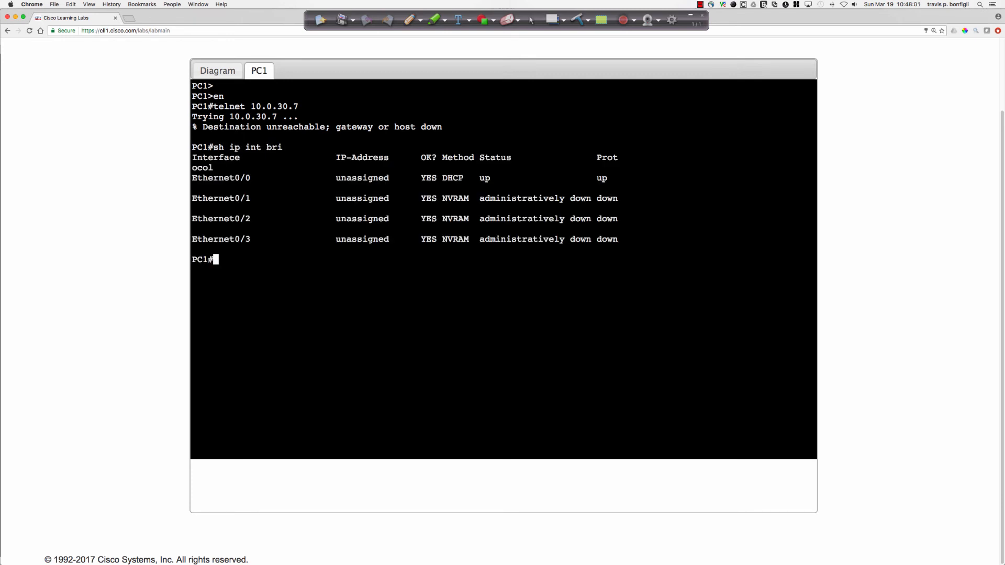
key("Up")
key("Return")
key("Up")
key("Return")
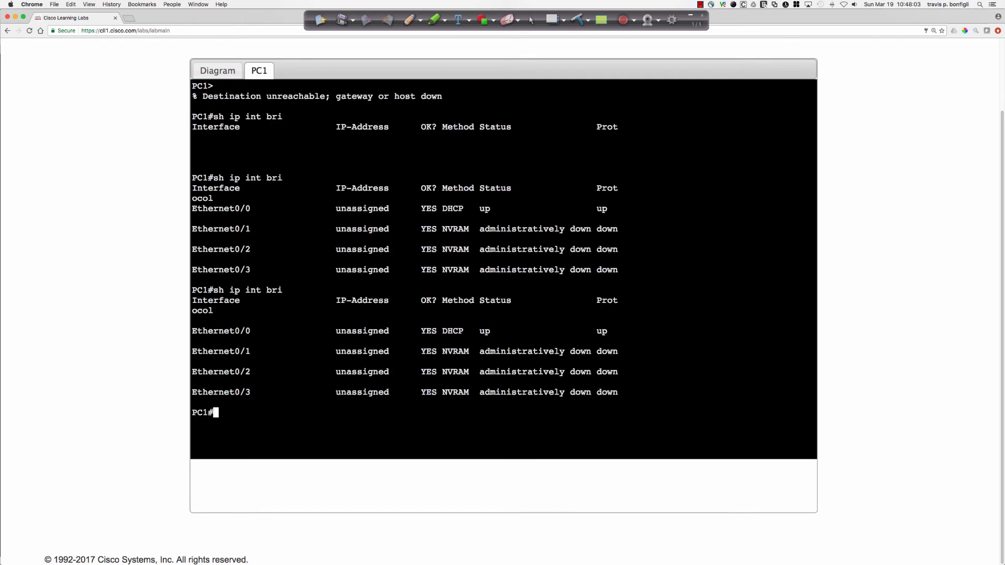
key("Up")
key("Return")
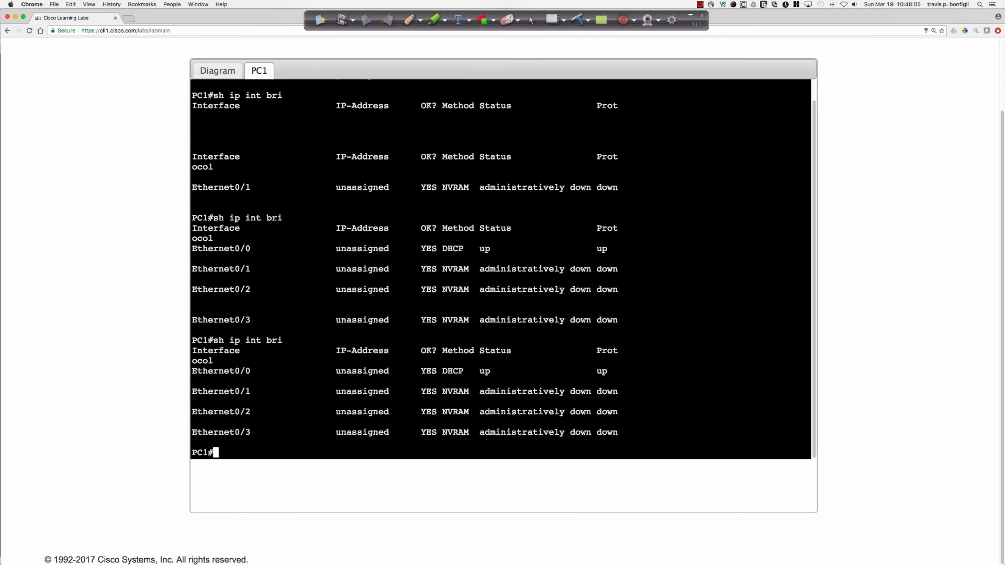
key("Up")
key("Return")
key("Up")
key("Return")
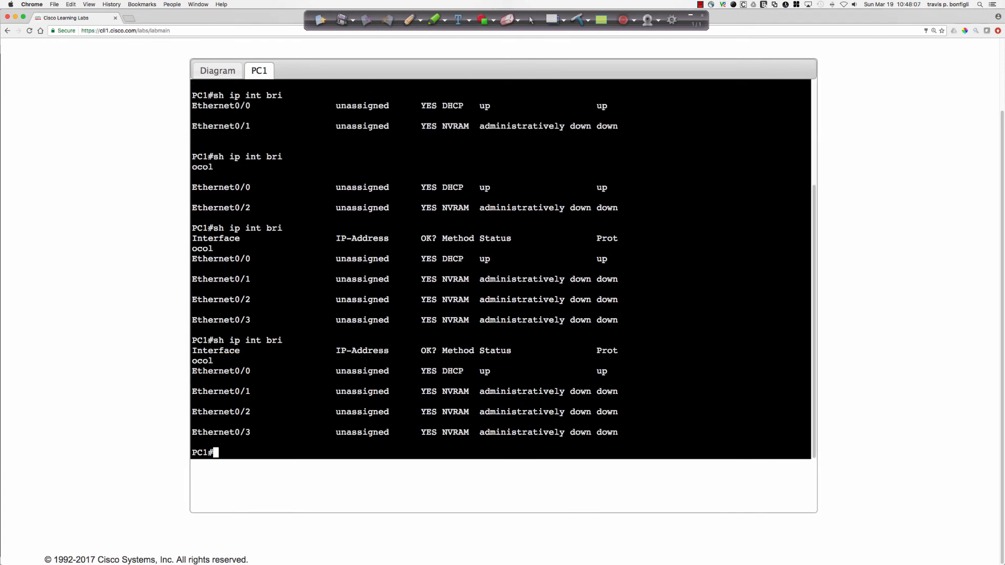
key("Up")
key("Return")
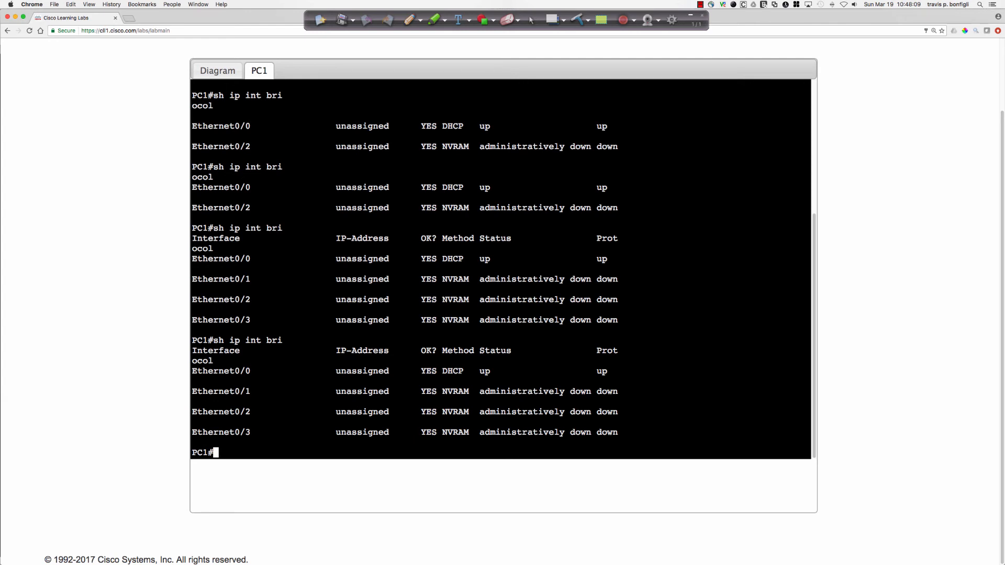
Display the running configuration of PC1's interface e0/0, and check the IP interface summary again.
type("sh run int e")
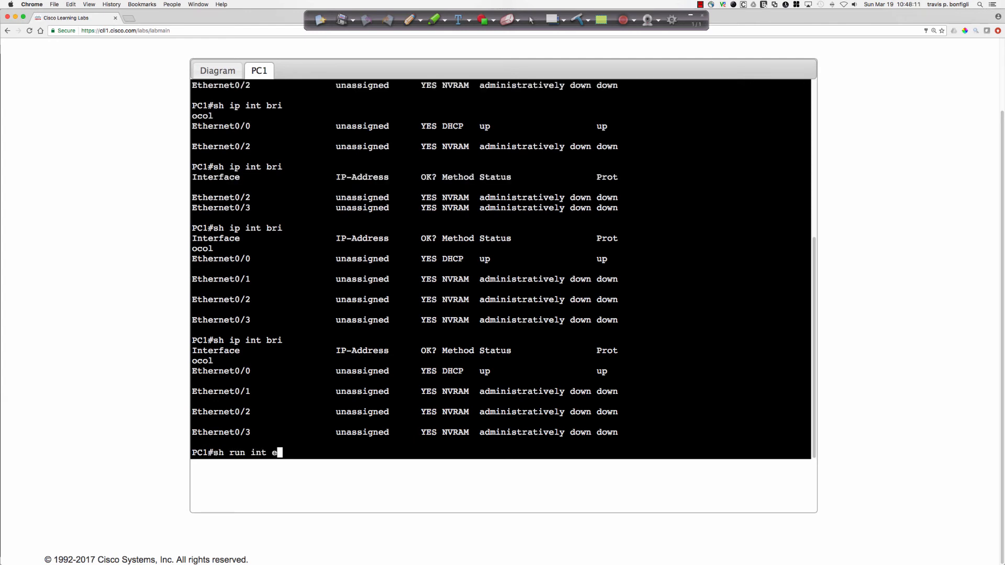
type("0/0")
key("Return")
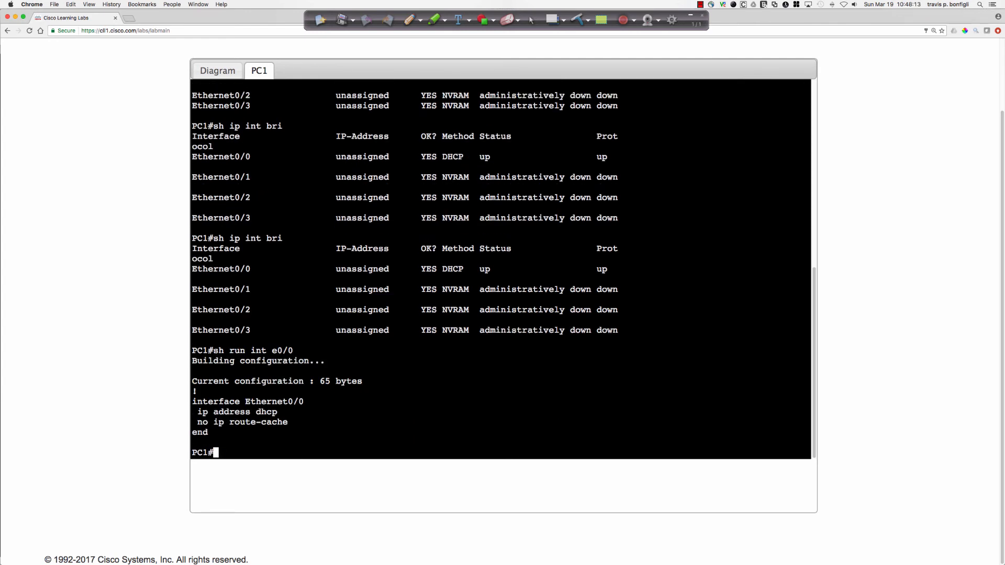
type("sh ip int bri")
key("Return")
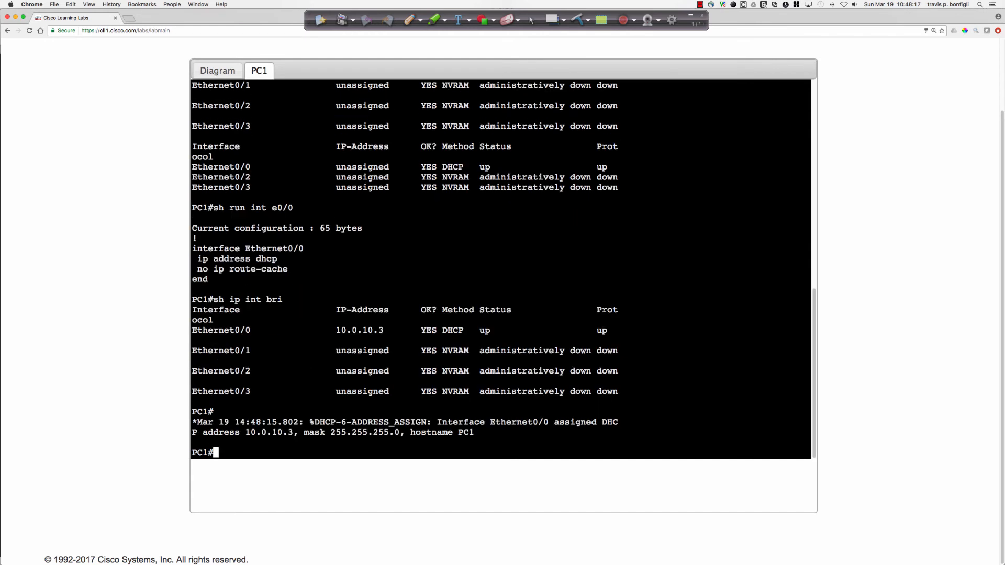
key("Return")
key("Return")
key("Return")
Telnet from PC1 to BR at 10.0.30.7, enter the login password, and enter privileged EXEC mode with the enable password.
type("t")
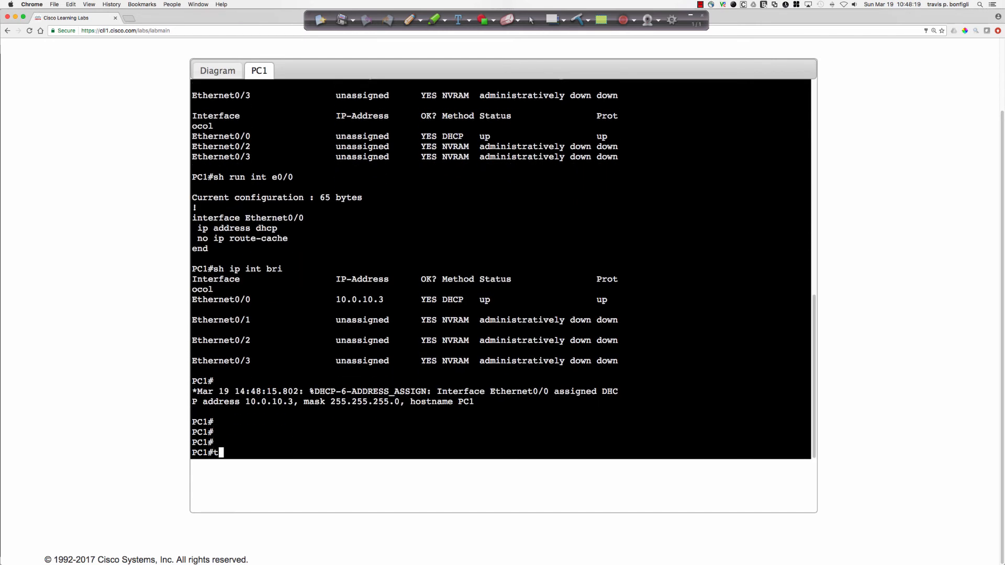
type("elnet 10.0.30.7")
key("Return")
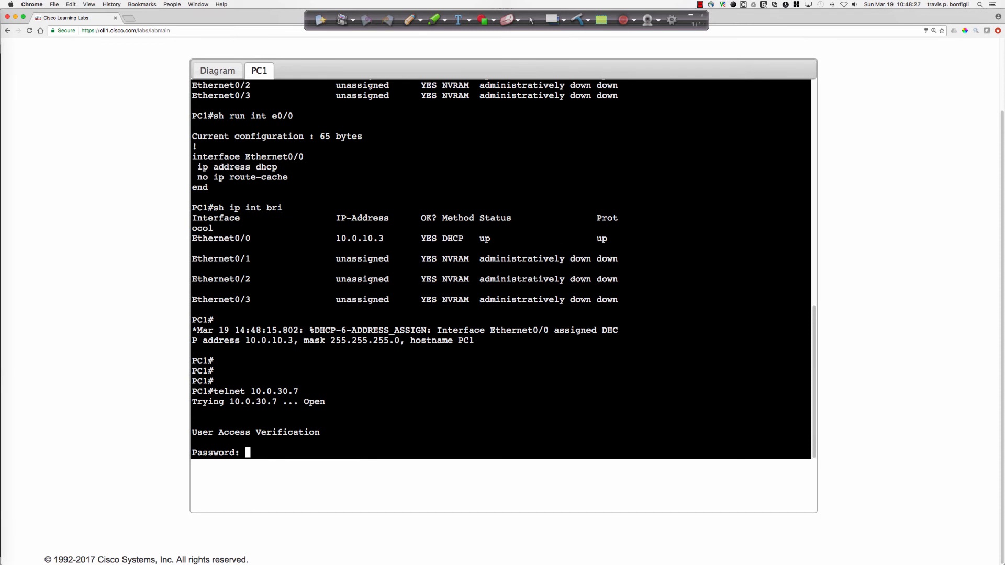
key("Return")
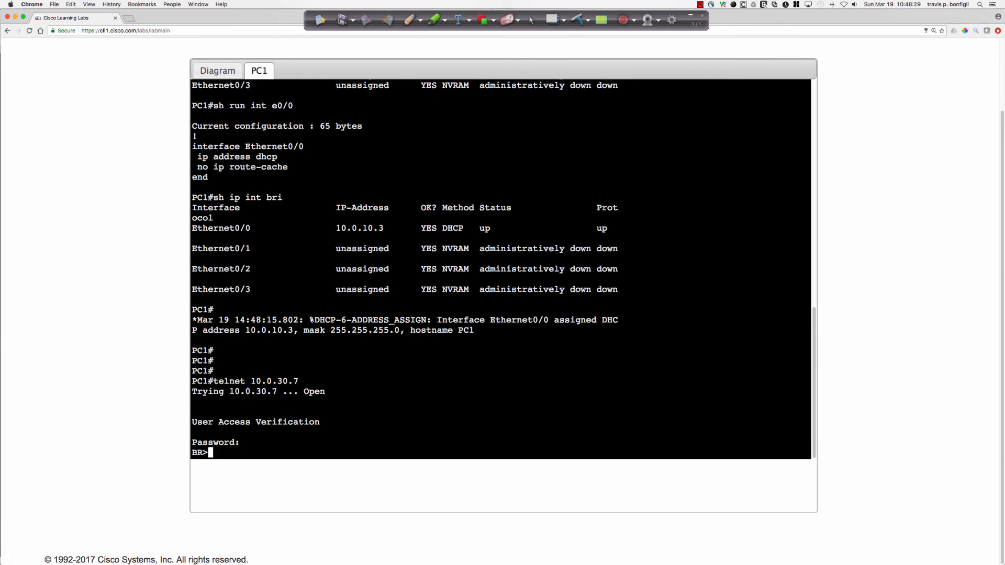
type("en")
key("Return")
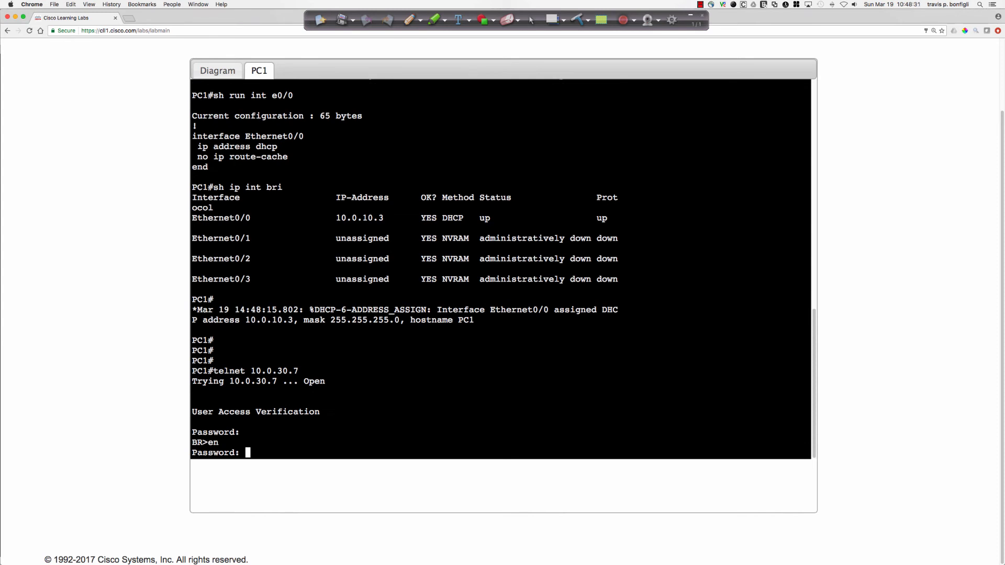
key("Return")
Display the DHCP section of BR's running configuration.
type("sh ")
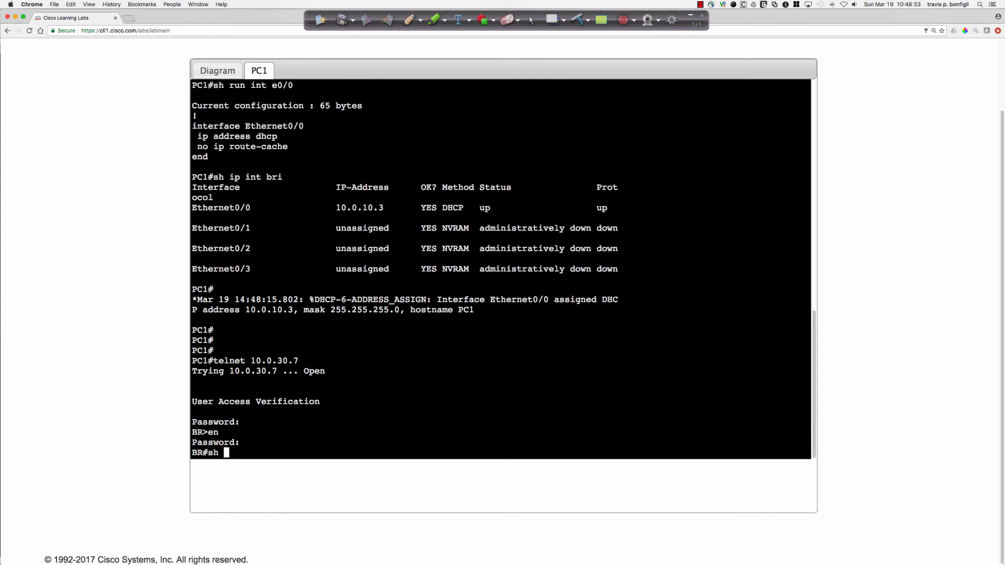
type("run | sec dhcp")
key("Return")
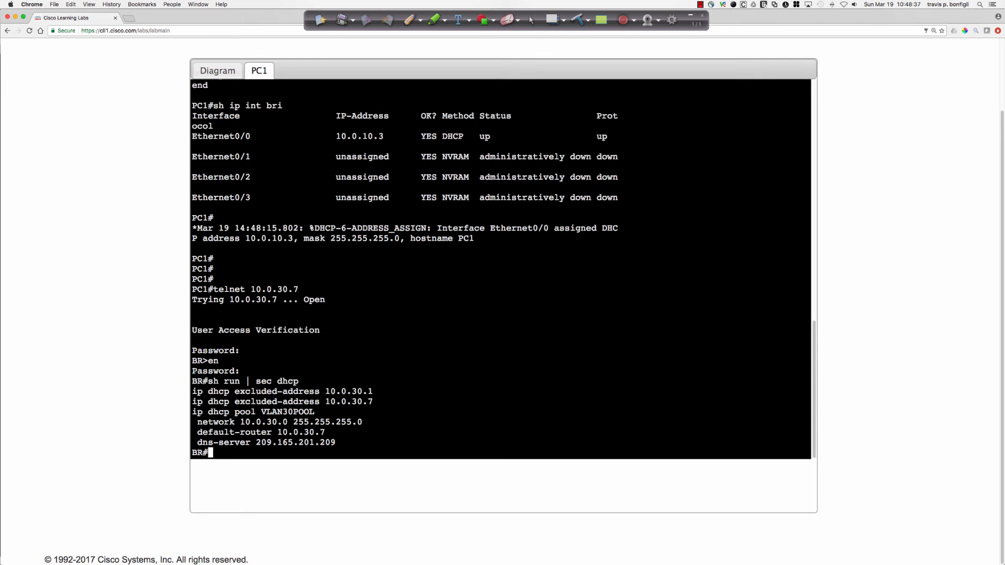
Telnet from BR to PC4 at 10.0.30.2, log in with the password, and enter privileged EXEC mode with the enable password.
type("telnet 10.0.30.2")
key("Return")
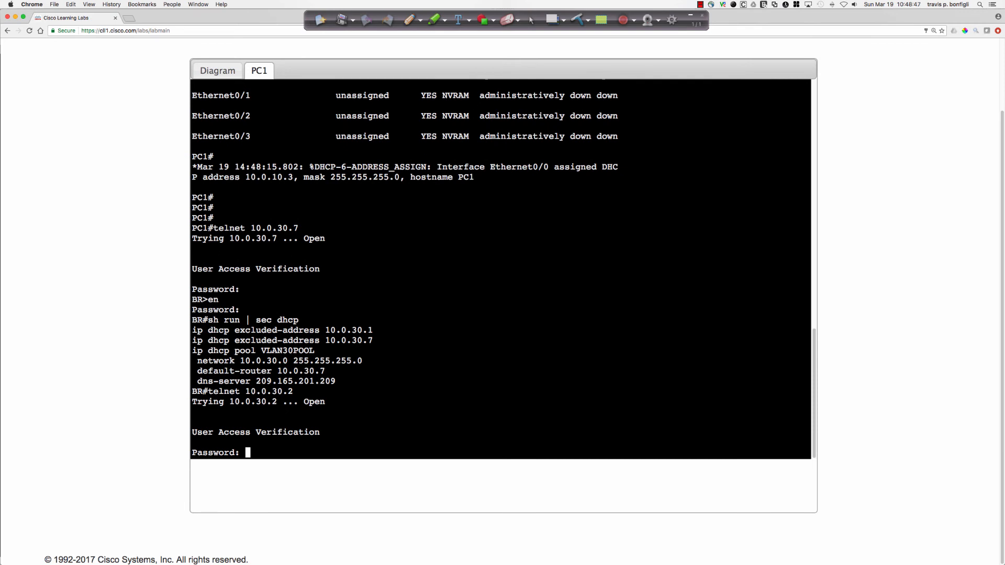
key("Return")
key("Return")
key("Return")
key("Return")
key("Return")
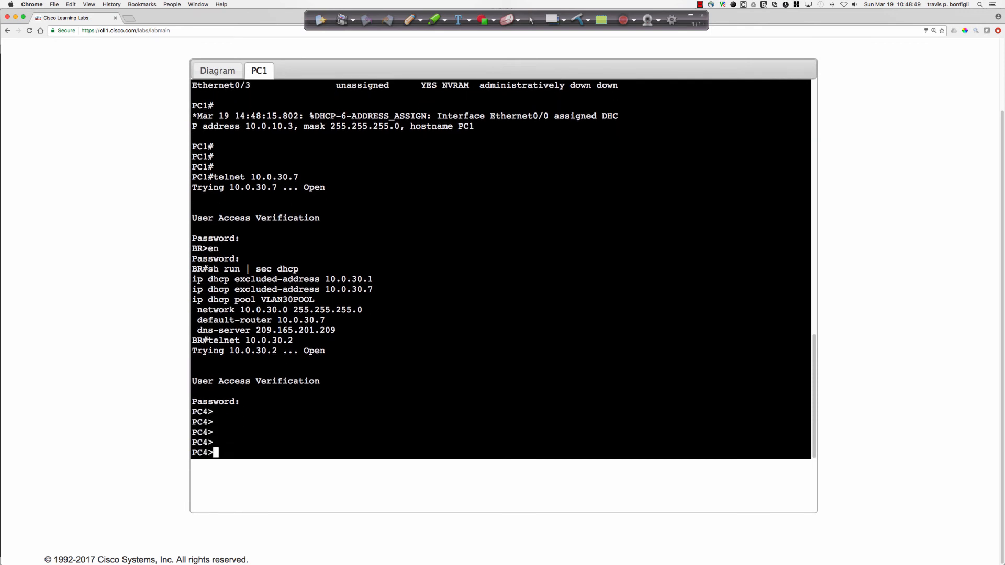
type("en")
key("Return")
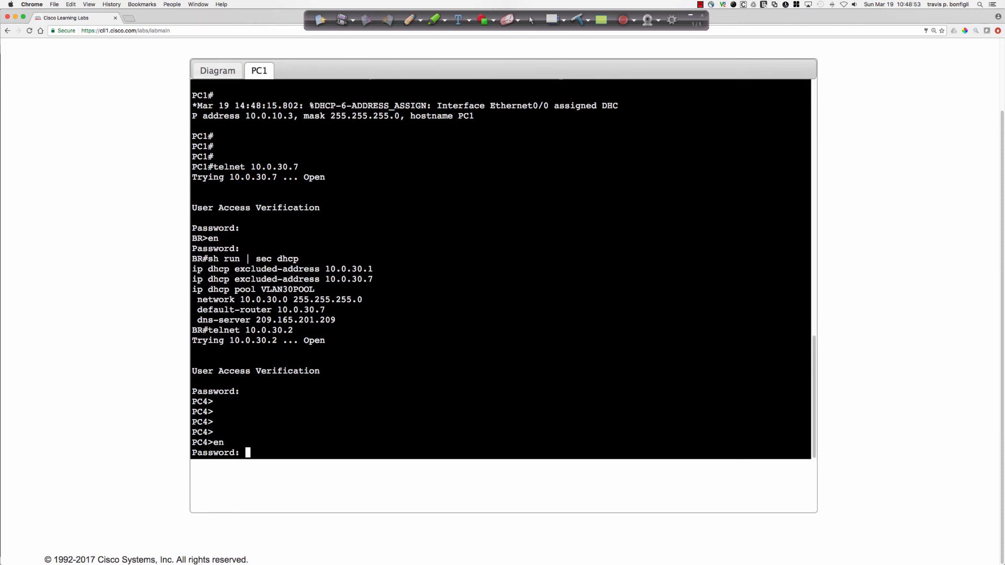
key("Return")
key("Return")
key("Return")
key("Return")
Display PC4's IP interface summary and its IP route information to check the address and default gateway.
type("sh ")
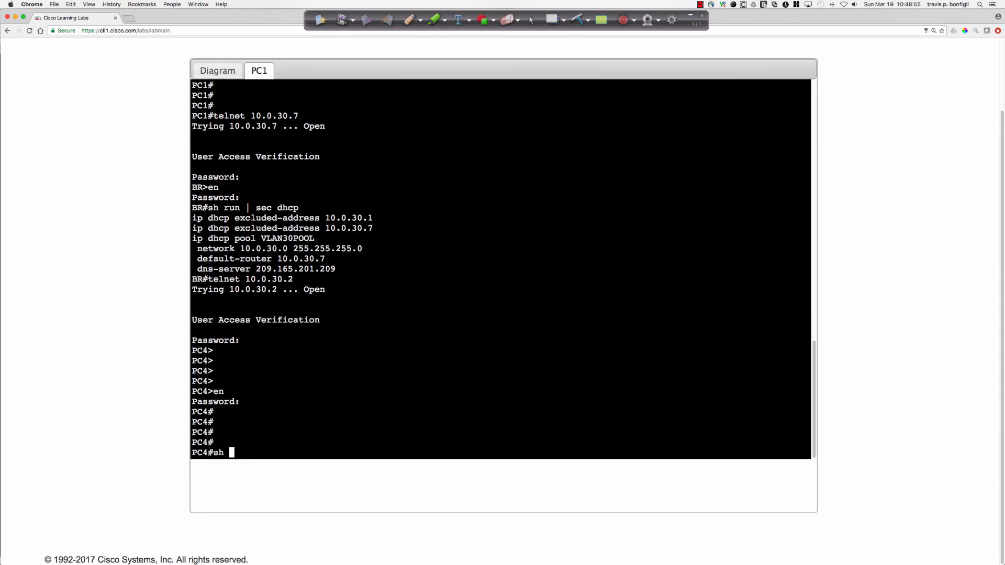
type("rp int bri")
key("Return")
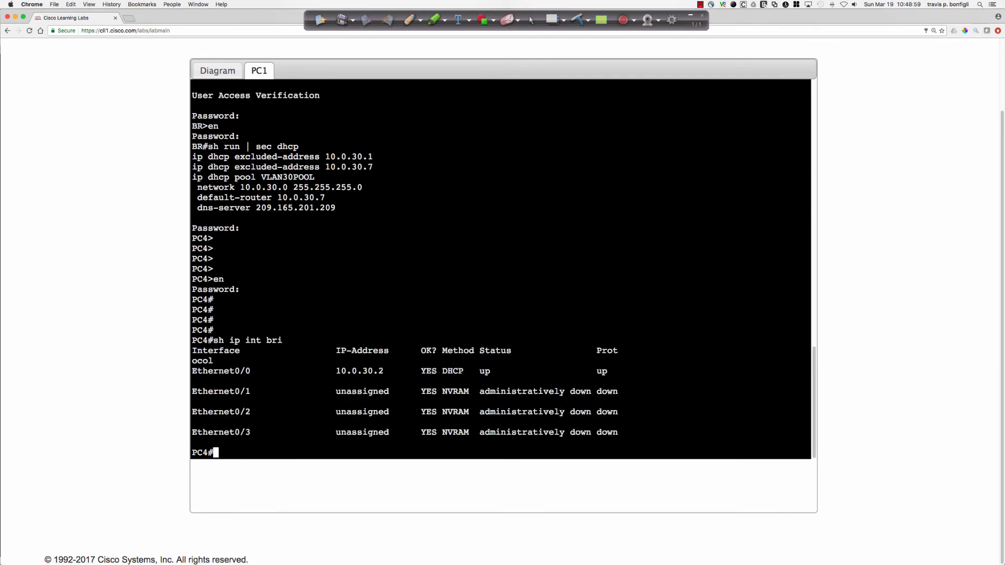
type("sh ip route")
key("Return")
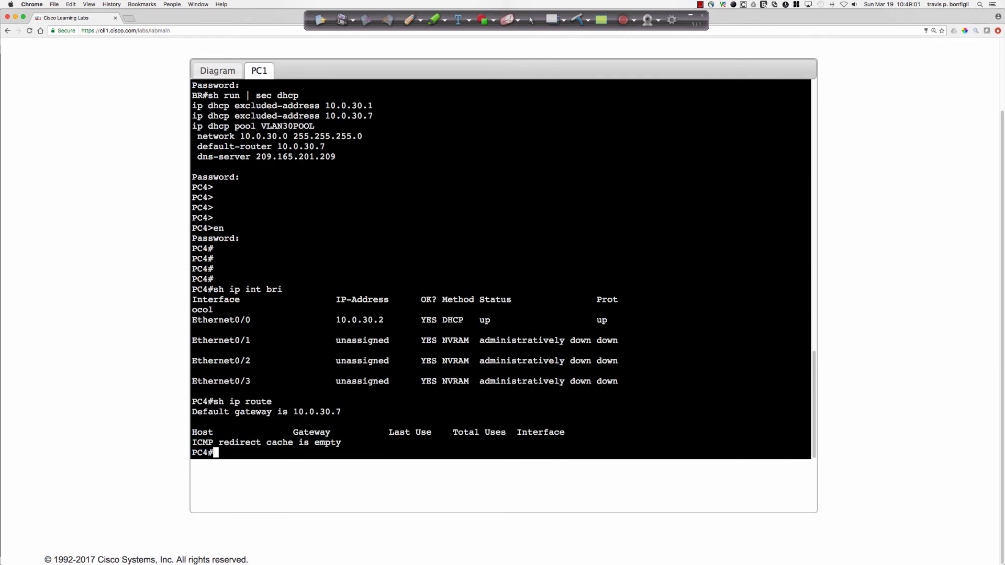
Ping cisco.com from PC4 to test name resolution and Internet reachability.
key("Return")
key("Return")
key("Return")
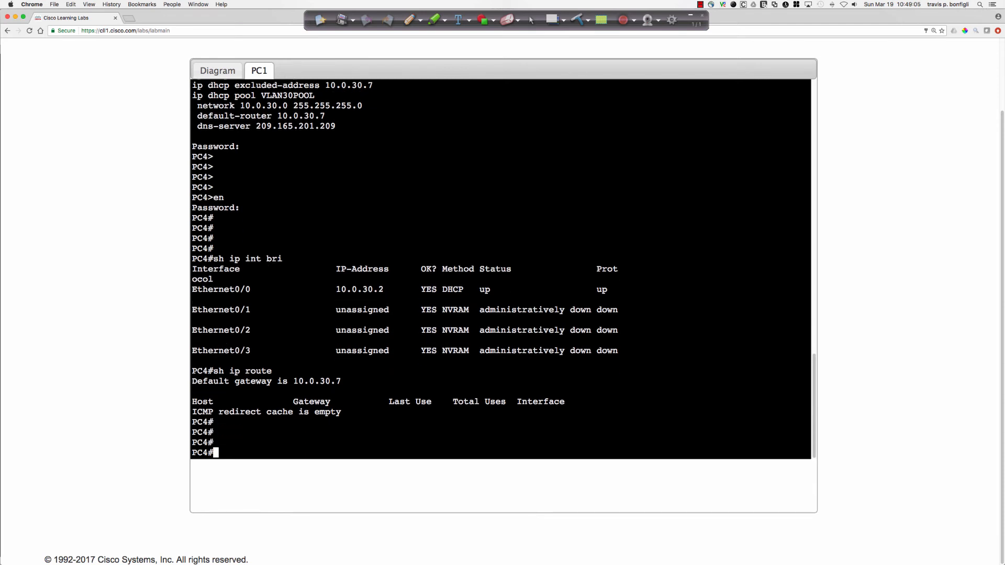
type("ping cisco.com")
key("Return")
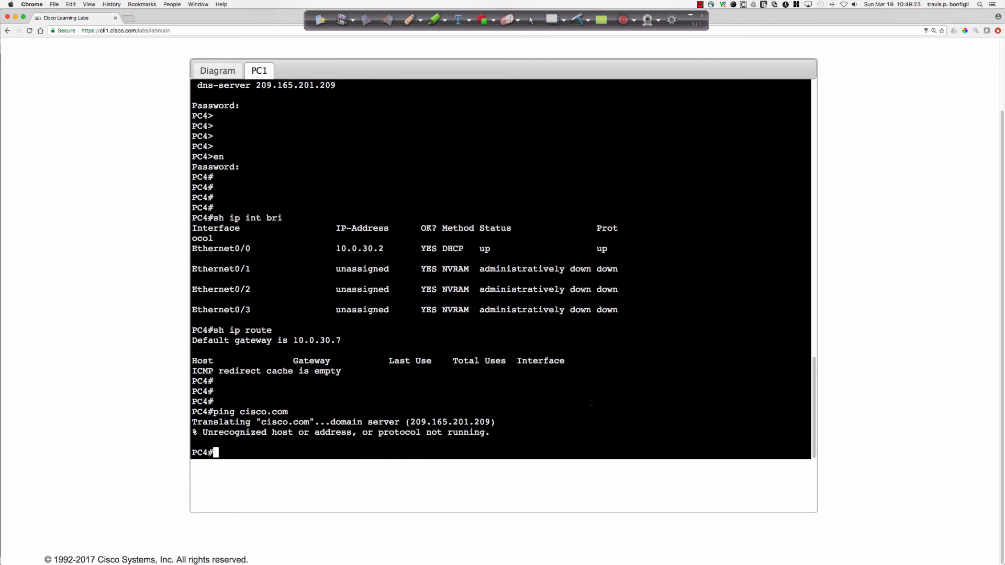
Open DSW's console from the topology diagram and enter privileged EXEC mode with the enable password.
left_click(218, 70)
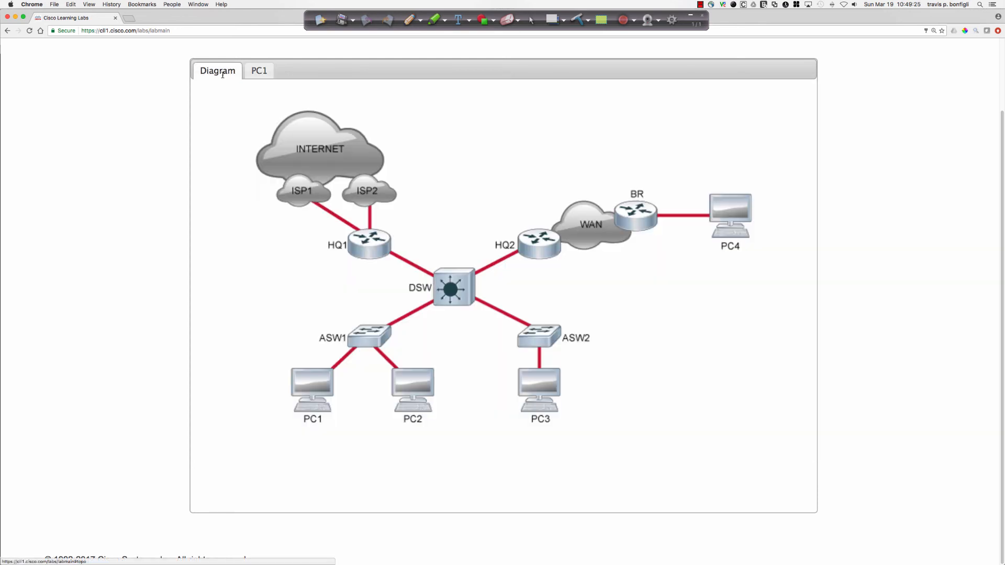
left_click(448, 292)
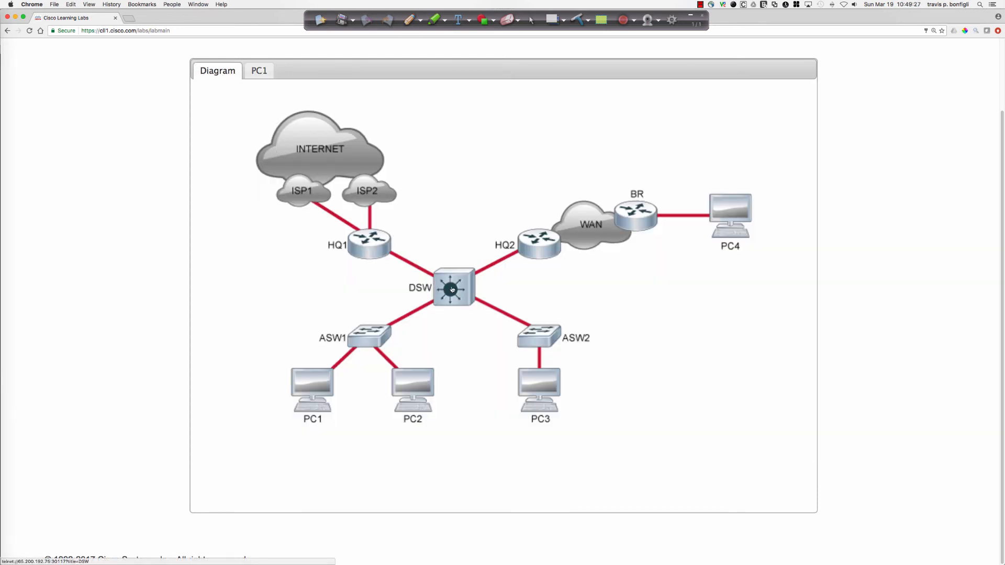
type("en")
key("Return")
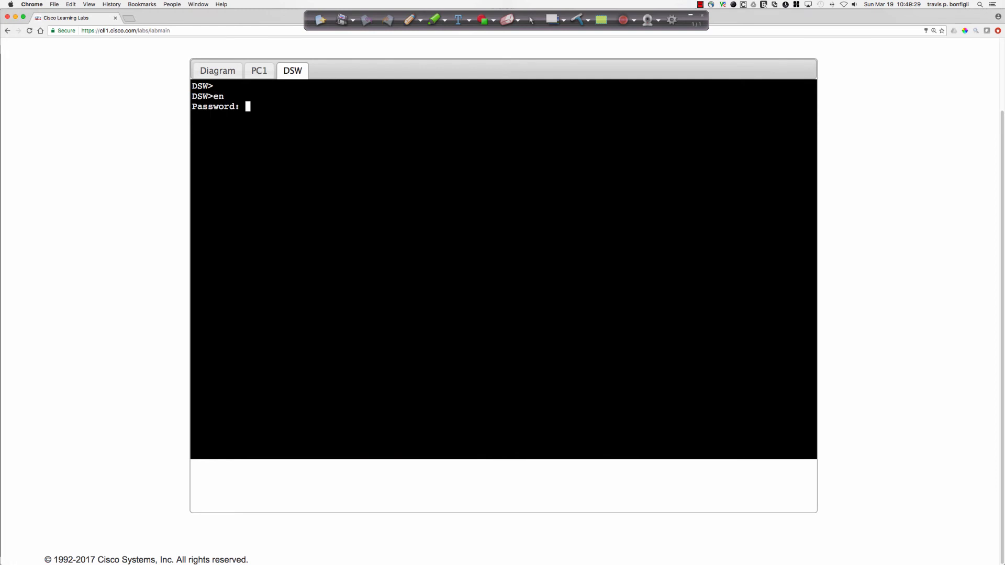
key("Return")
key("Return")
key("Return")
key("Return")
Display the DHCP section of DSW's running configuration and highlight the DNS server address in VLAN10POOL.
type("sh run | sec dhcp")
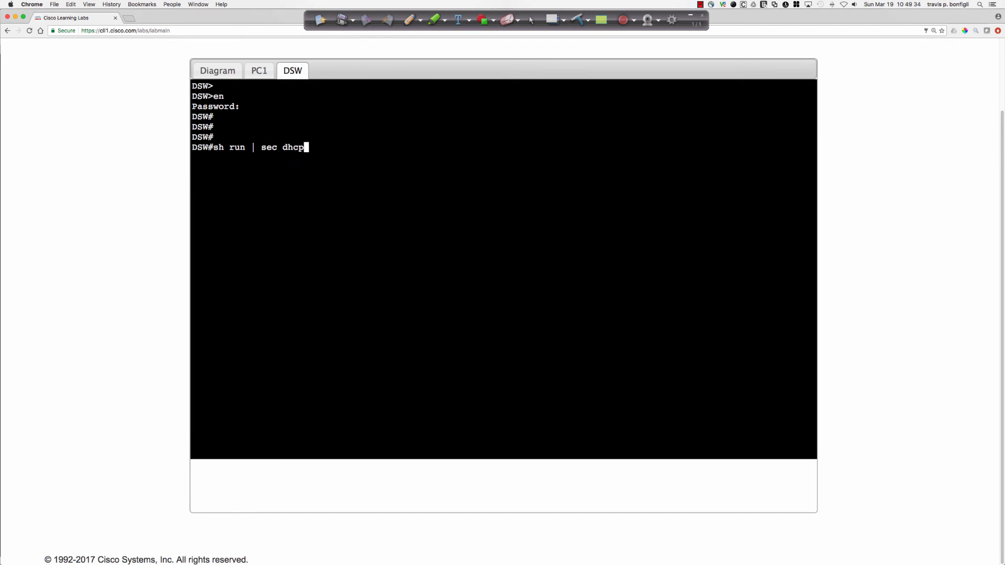
key("Return")
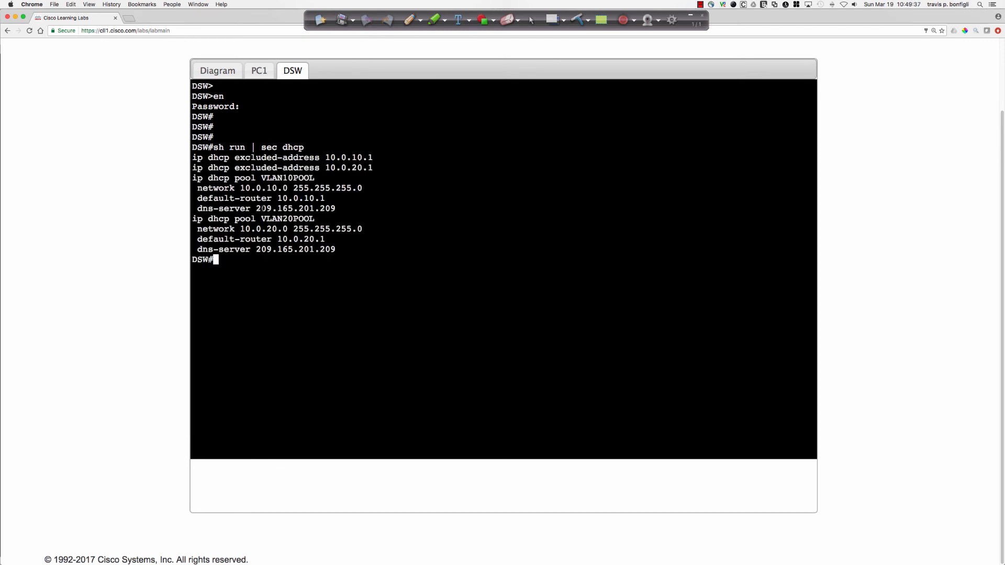
left_click_drag(262, 209, 339, 208)
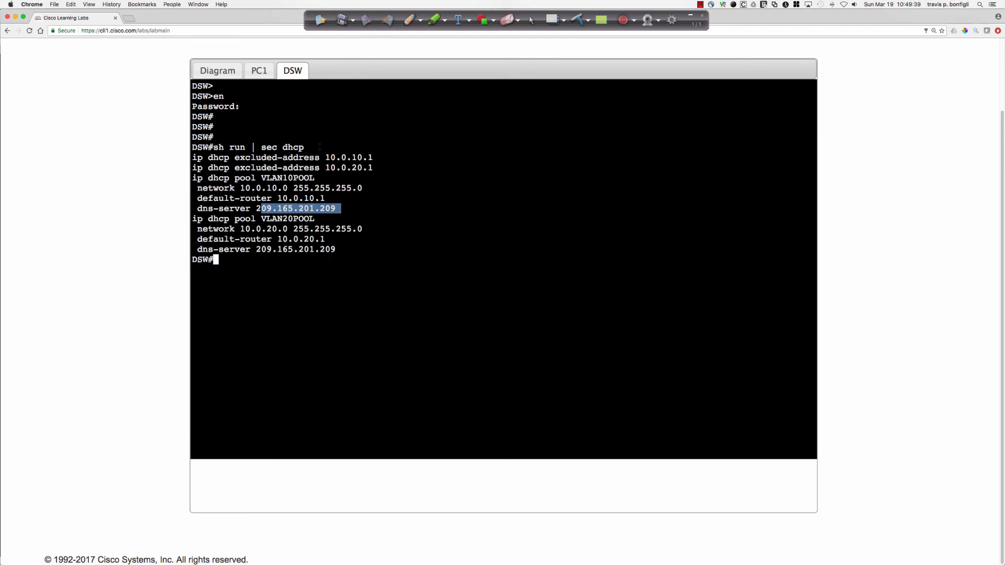
Return to PC4's console and enter global configuration mode.
left_click(254, 72)
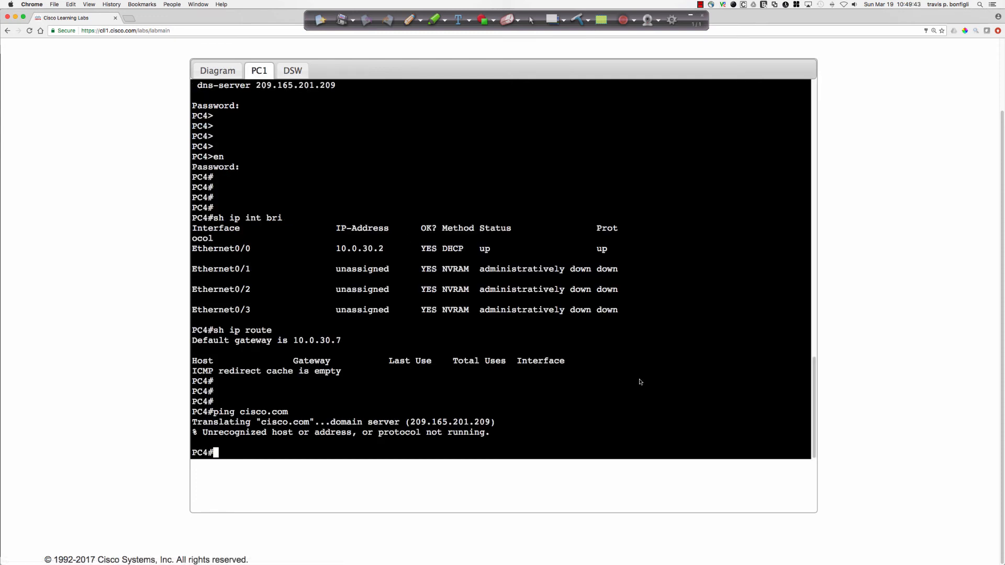
type("cofn t")
key("Return")
type("conf t")
key("Return")
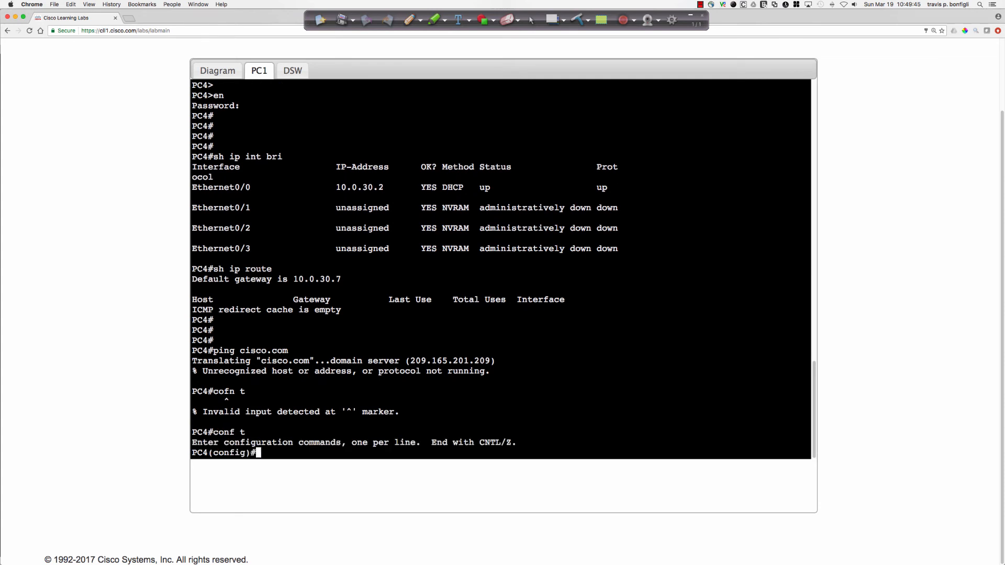
Display the lines containing "domain" in PC4's running configuration from within configuration mode.
type("do sh run | inc domain")
key("Return")
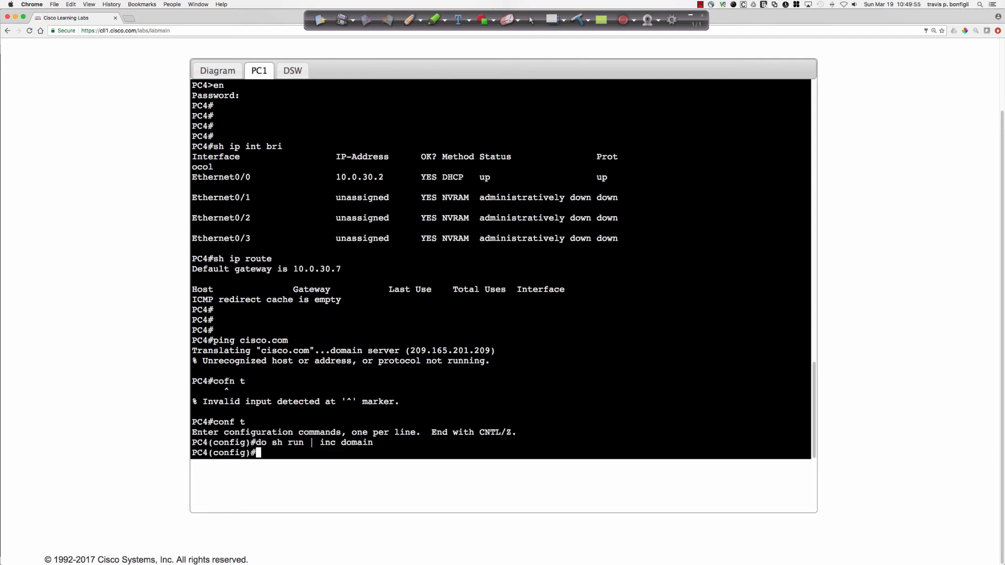
List the available ip domain commands on PC4 and enter "ip domain-name lookup".
type("ip domain")
key("BackSpace")
type("?")
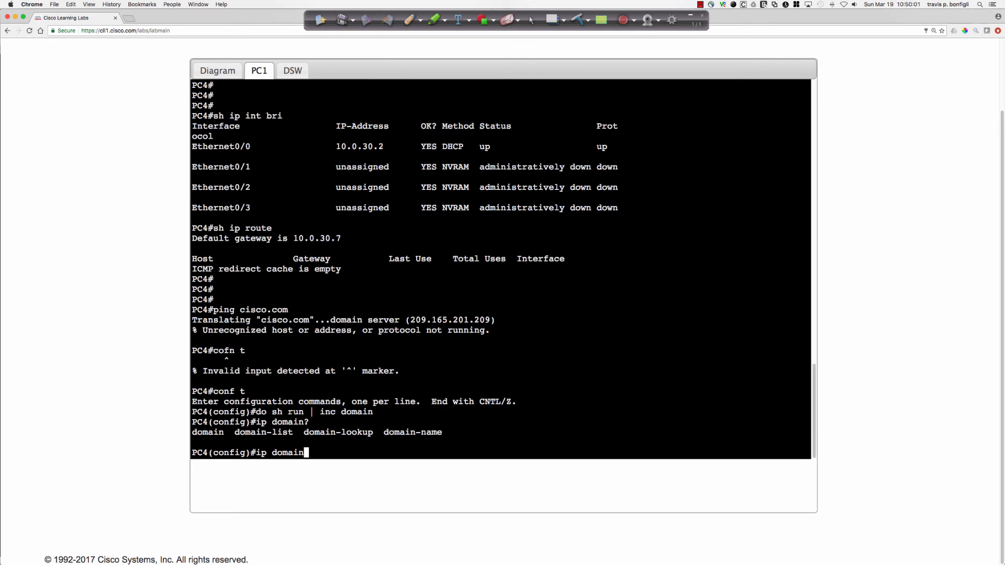
type("-name lookup")
key("Return")
Enable DNS name resolution on PC4 with the ip domain-lookup command.
type("ip domain-name ")
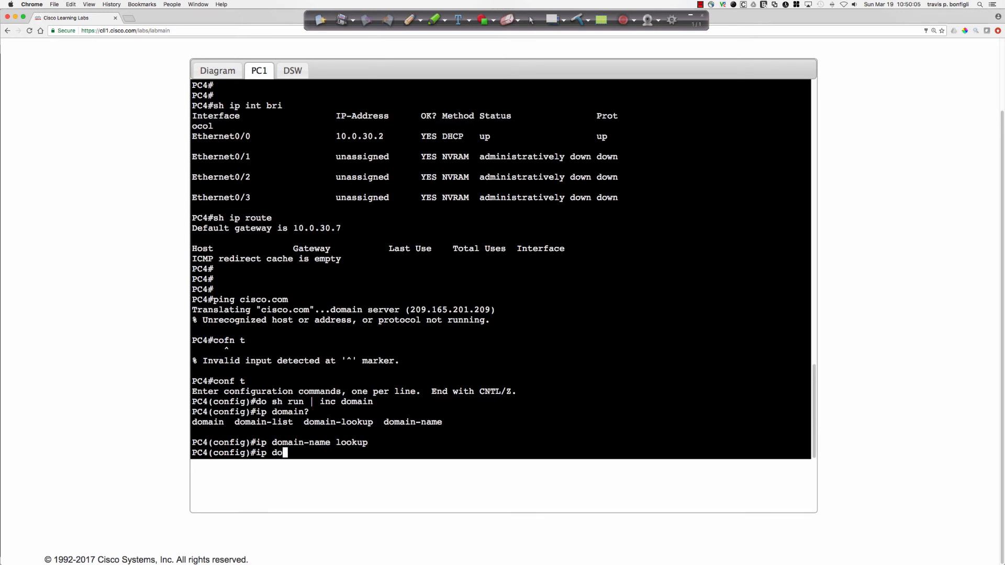
type("looku")
key("BackSpace")
key("BackSpace")
key("BackSpace")
key("BackSpace")
key("BackSpace")
key("BackSpace")
type("-lookup")
key("Return")
Recheck PC4's running configuration for lines containing "domain" to verify the DNS lookup setting.
type("do sh run")
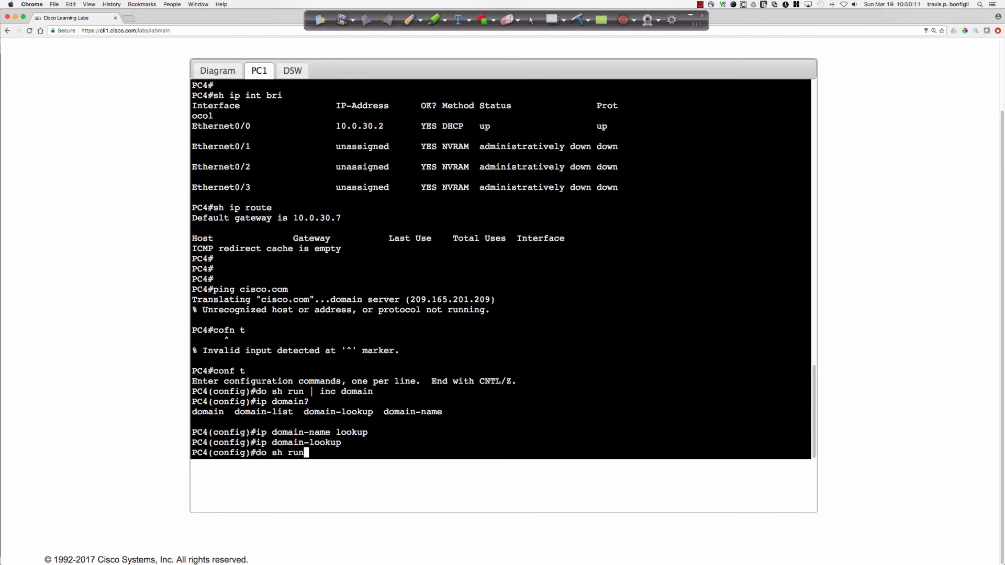
type(" | inc domain")
key("Return")
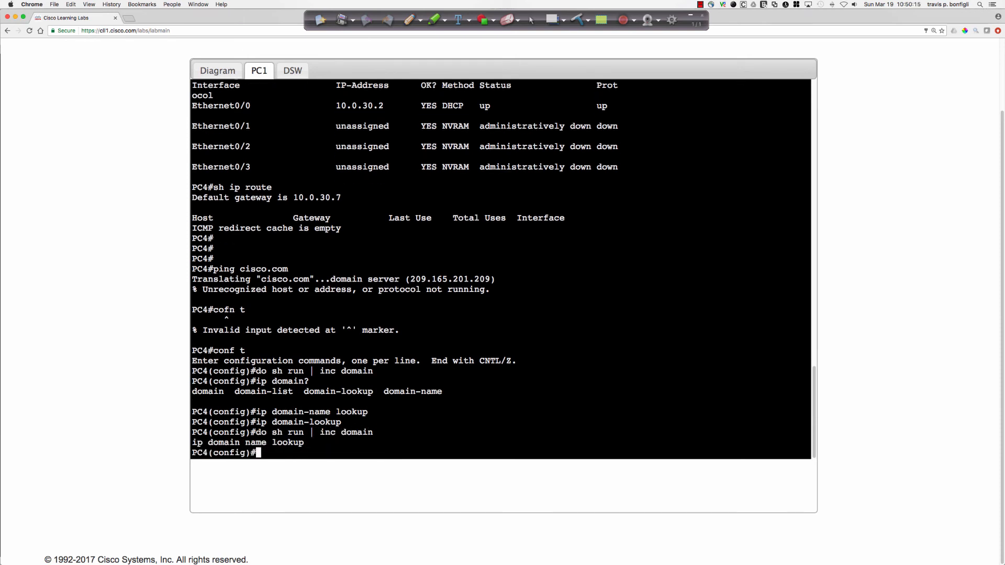
Leave configuration mode on PC4 and ping cisco.com to retest name resolution and Internet reachability.
type("end")
key("Return")
type("pi")
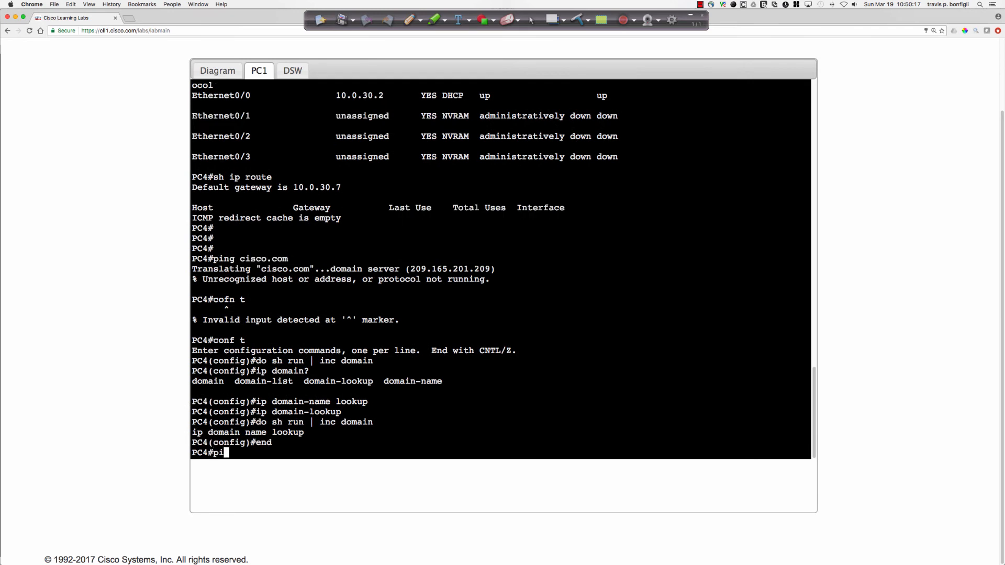
type("ng cisco.com")
key("Return")
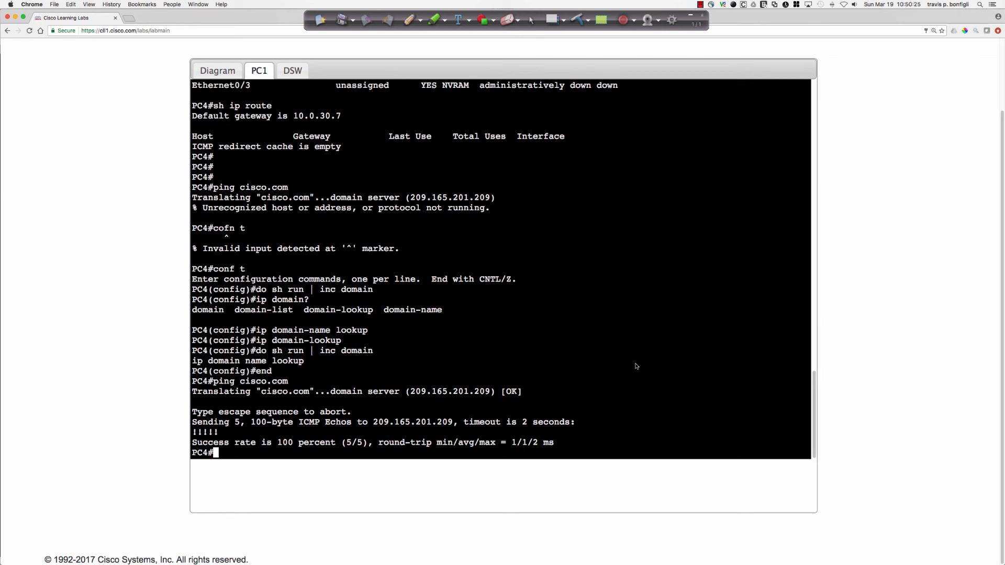
Open PC3's console from the topology diagram and enter privileged EXEC mode.
left_click(214, 65)
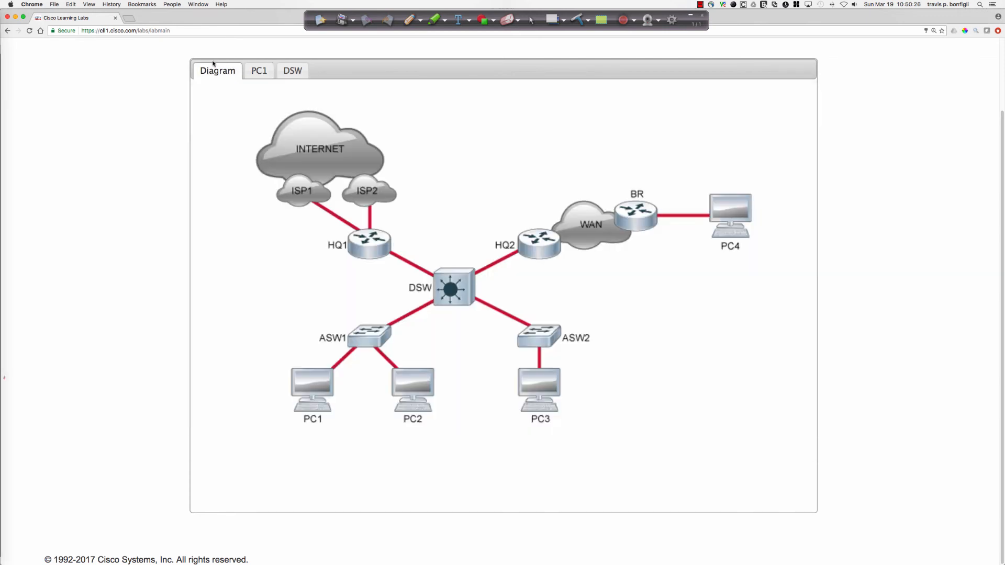
left_click(548, 395)
key("Return")
key("Return")
key("Return")
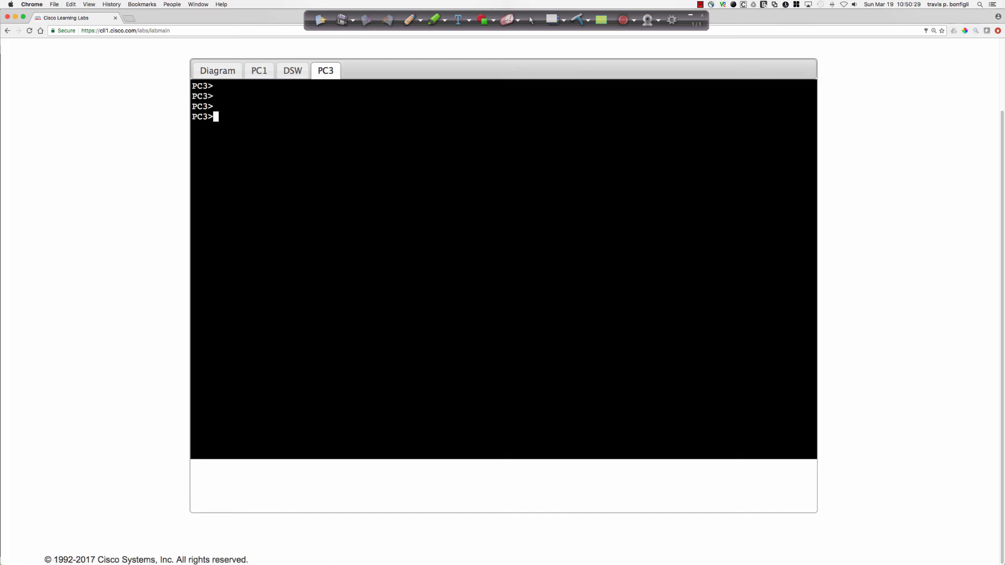
type("en")
key("Return")
Ping 209.165.200.129 from PC3 to test its Internet connectivity.
type("ping 209.165.")
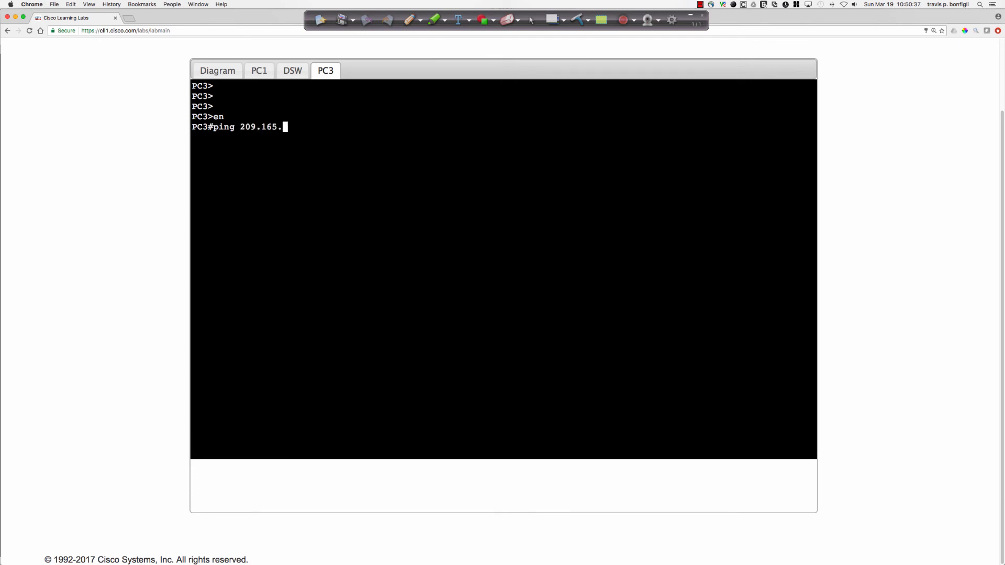
type("200.129")
key("Return")
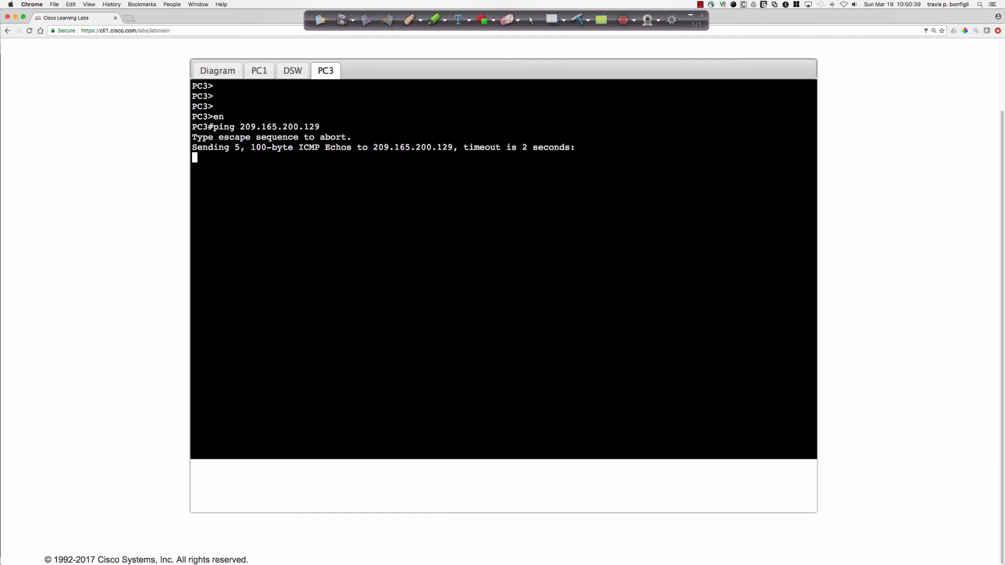
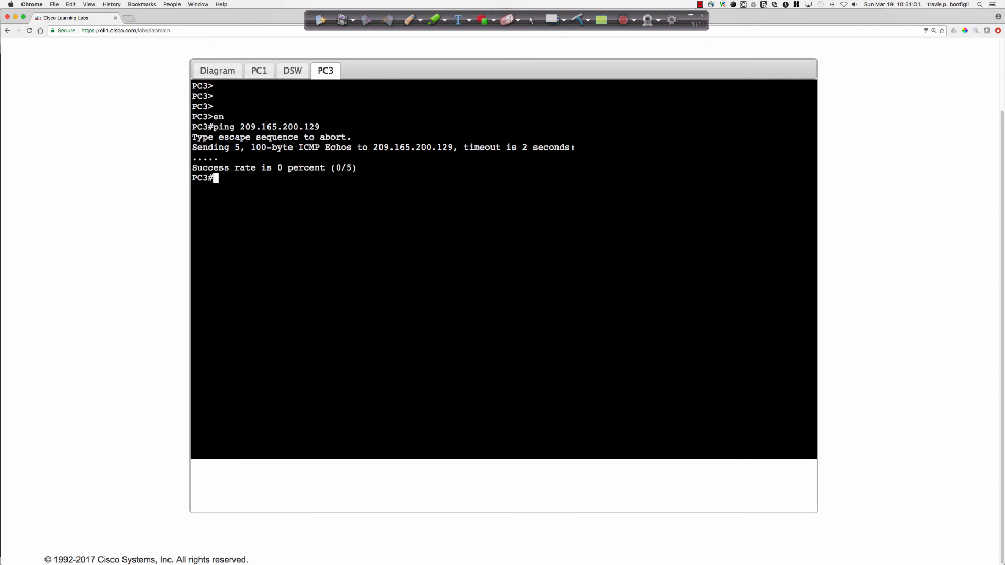
Trace the route from PC3 to 209.165.200.129 and abort the trace.
type("trace 209.165.200.129")
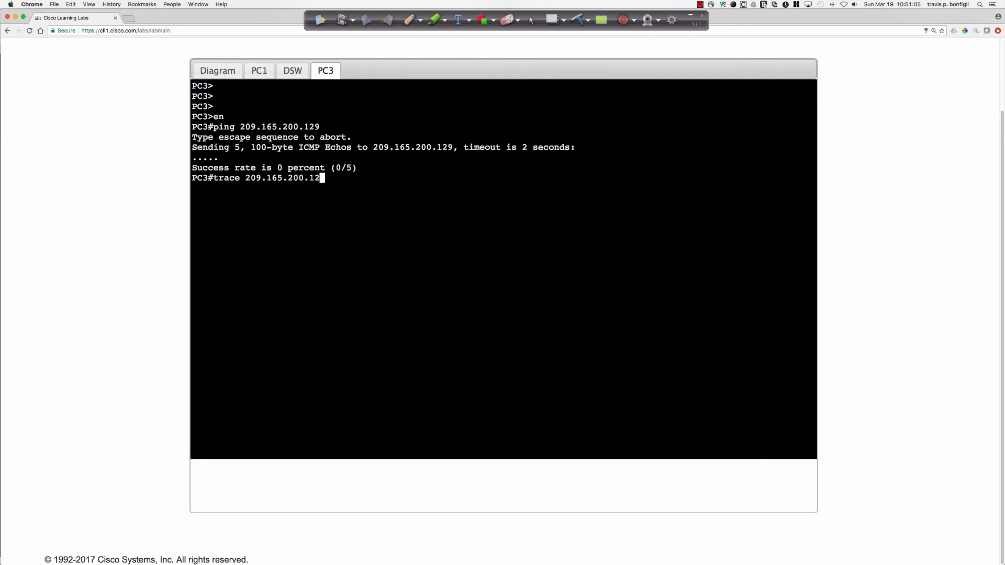
key("Return")
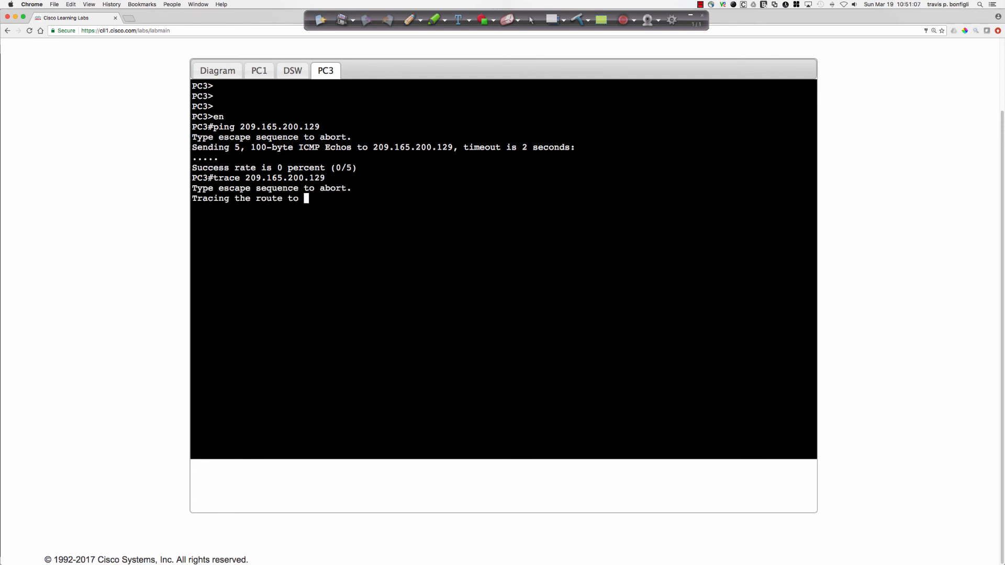
key("ctrl+shift+6")
Rerun PC3's trace to 209.165.200.129 with the numeric option, abort it, and return to an empty prompt.
key("Up")
key("Up")
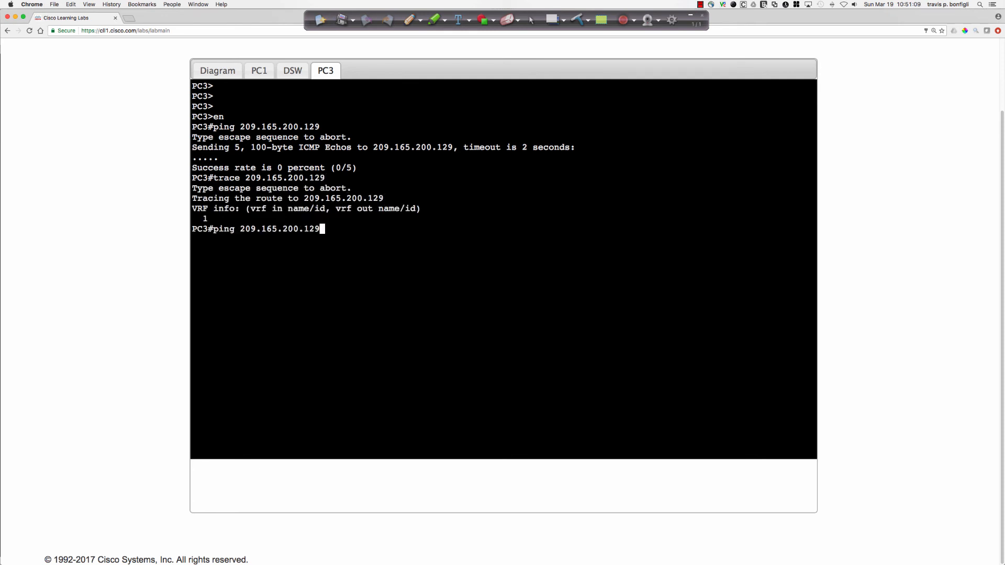
key("Down")
type("num")
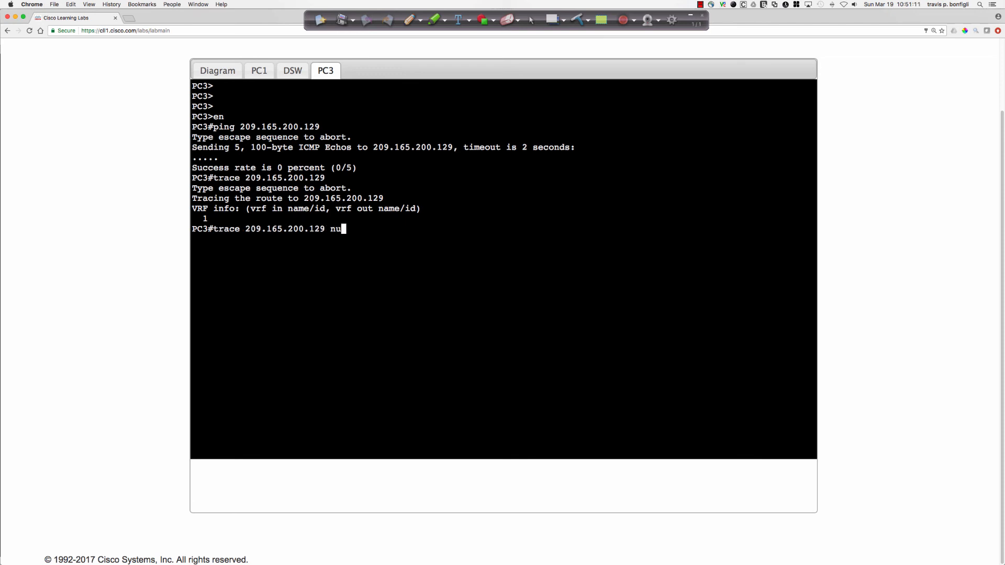
key("Return")
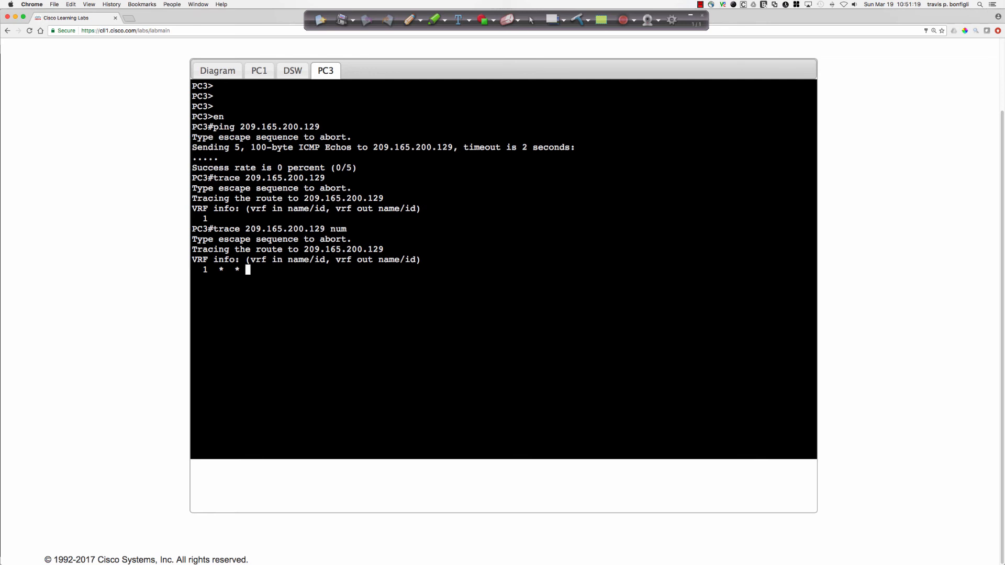
key("ctrl+shift+6")
key("Up")
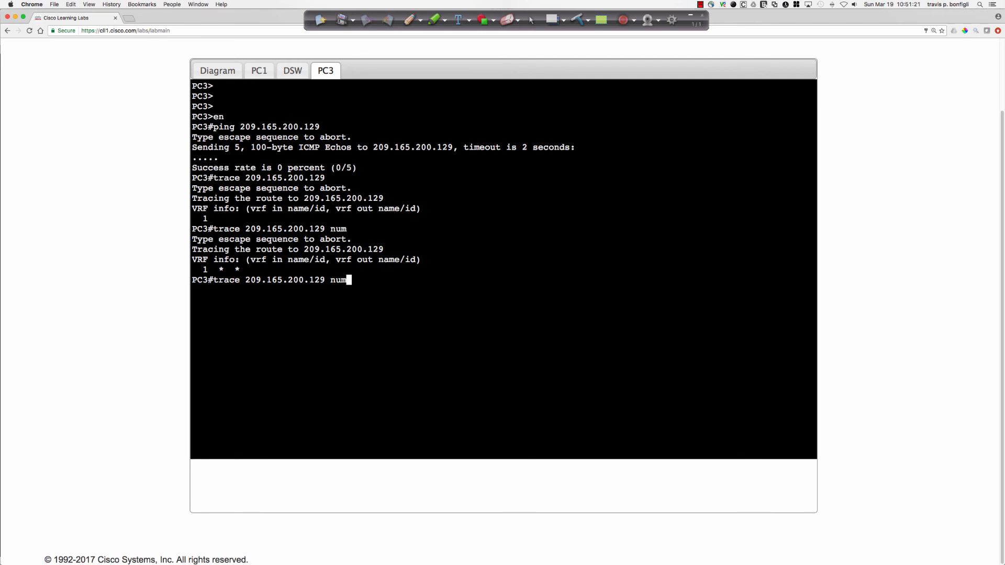
key("ctrl+u")
key("Return")
key("Return")
key("Return")
key("Return")
key("Return")
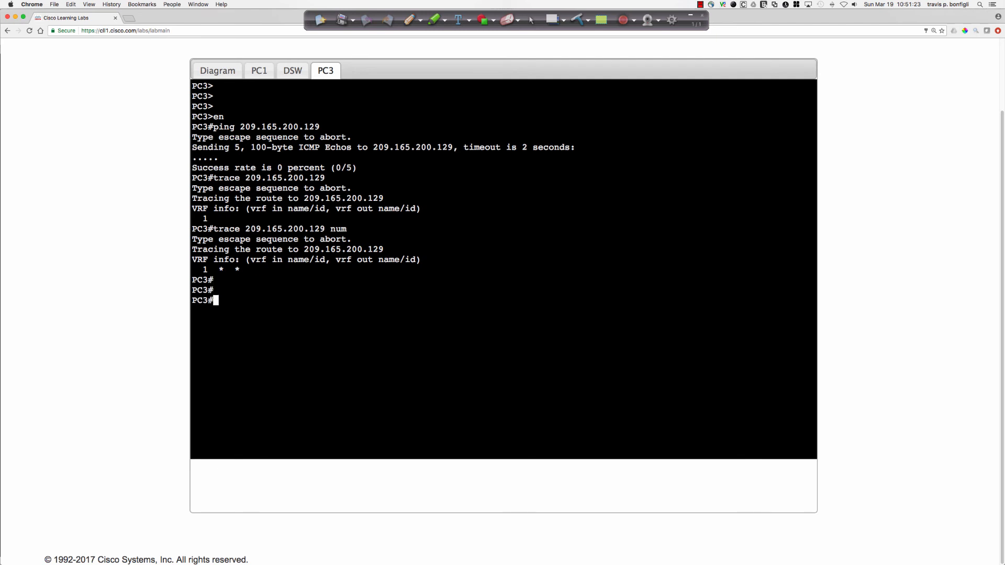
Display PC3's brief IP interface summary and its IP routing table to check its address and default gateway.
type("sh ip int bri")
key("Return")
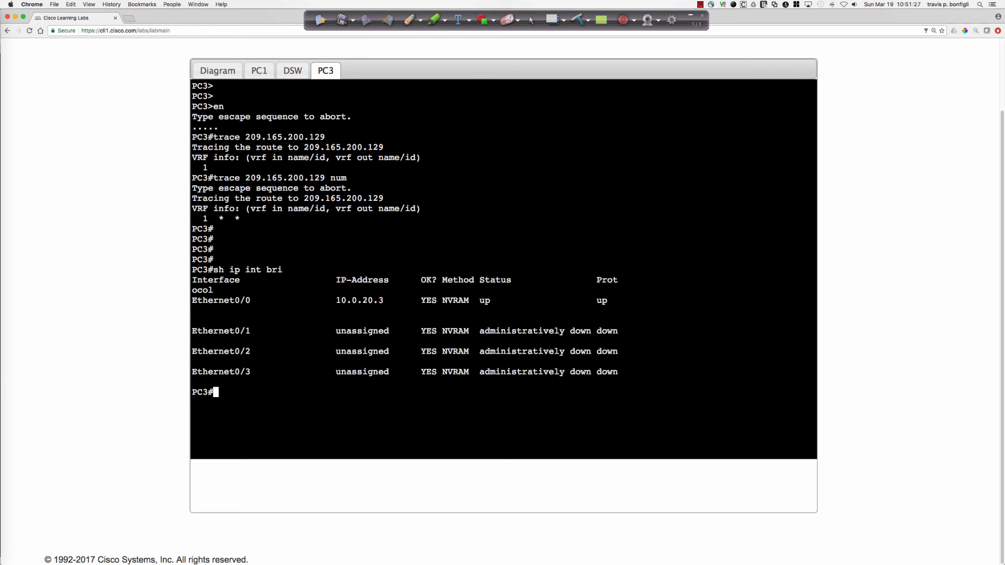
type("ship route")
key("Return")
type("sh")
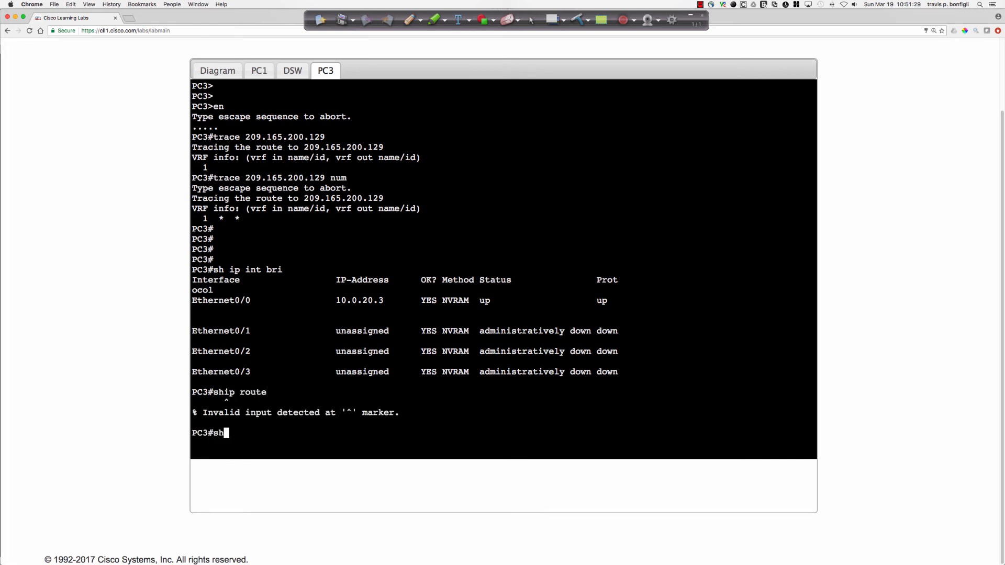
type(" ip route")
key("Return")
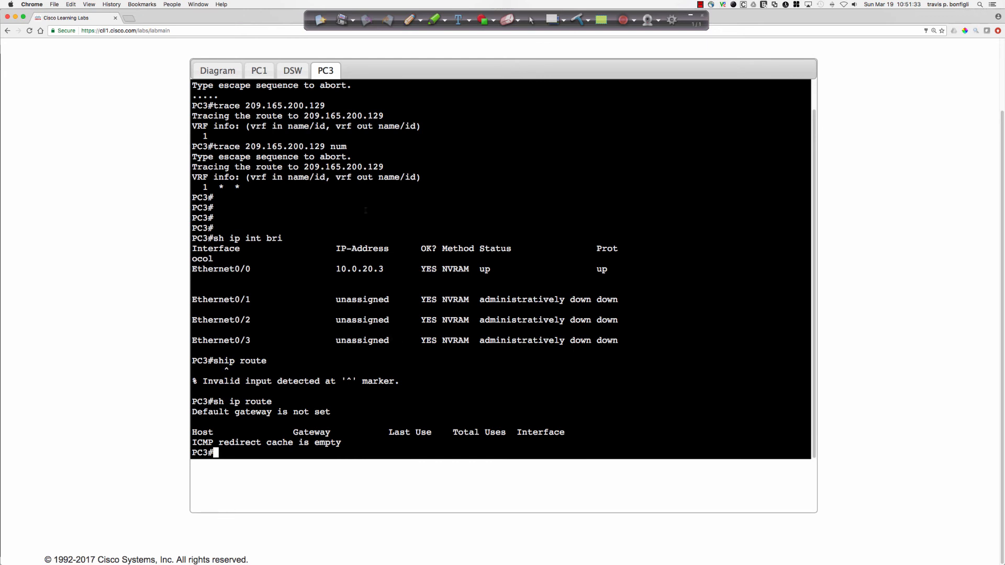
Display the running configuration of interface VLAN 20 on DSW to check its gateway address.
left_click(294, 71)
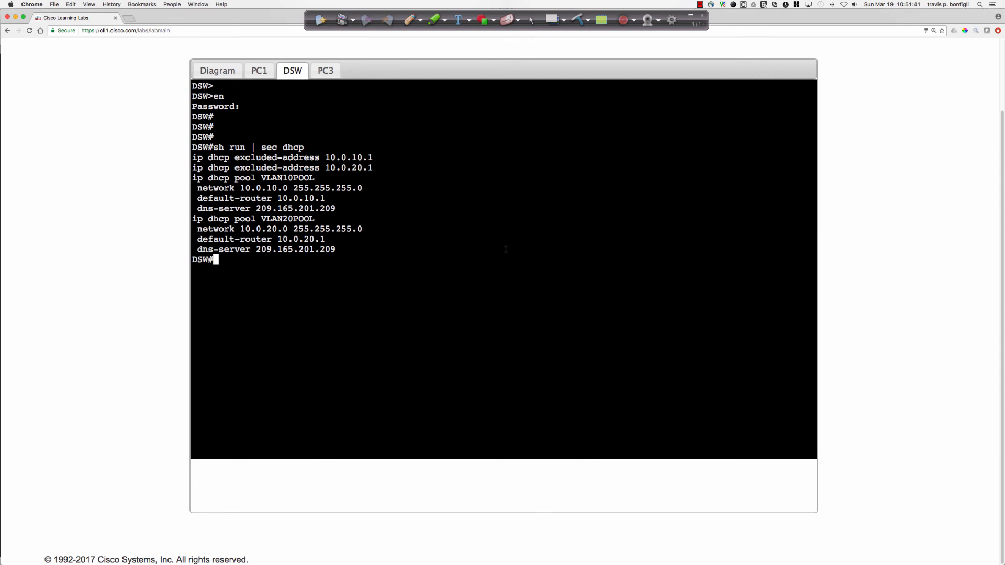
type("sh run int vlan 20")
key("Return")
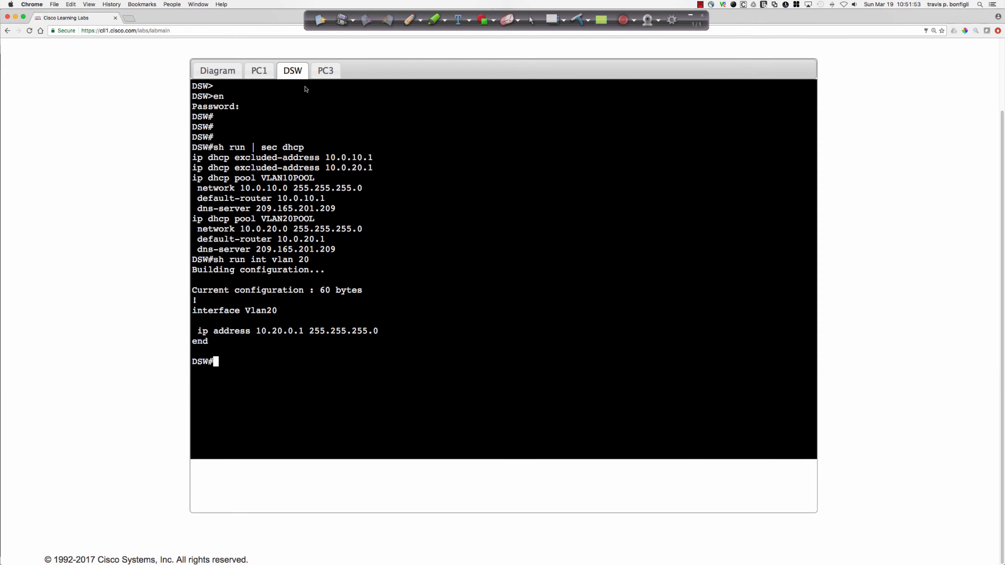
Return to PC3's console and display the running configuration of interface e0/0.
left_click(326, 71)
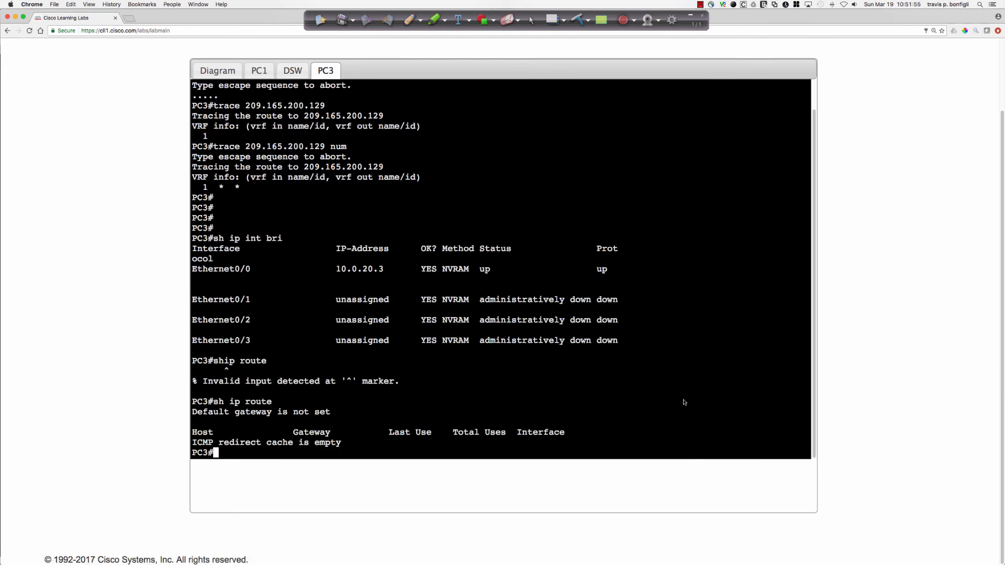
key("Return")
key("Return")
key("Return")
key("Return")
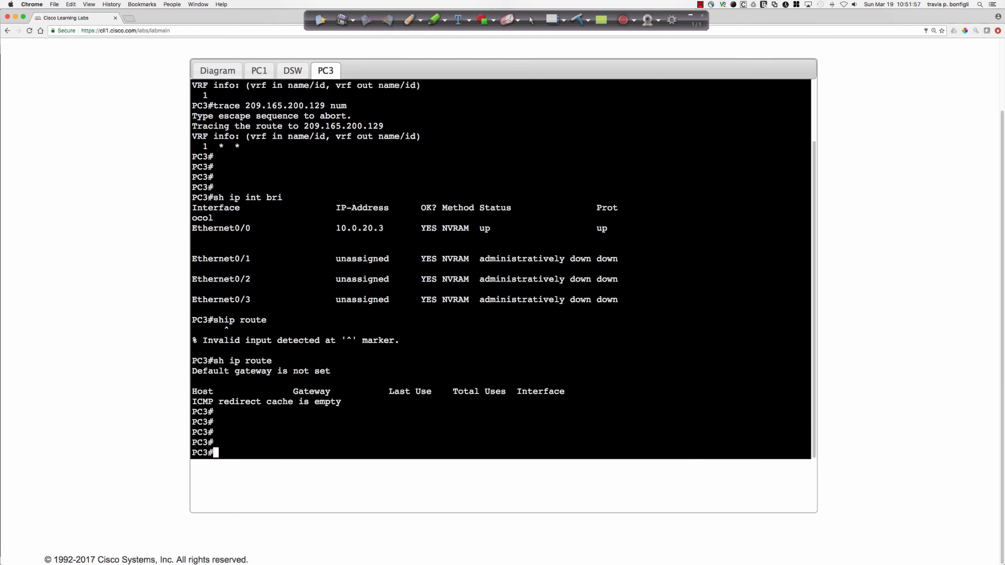
type("sh run int e0/0")
key("Return")
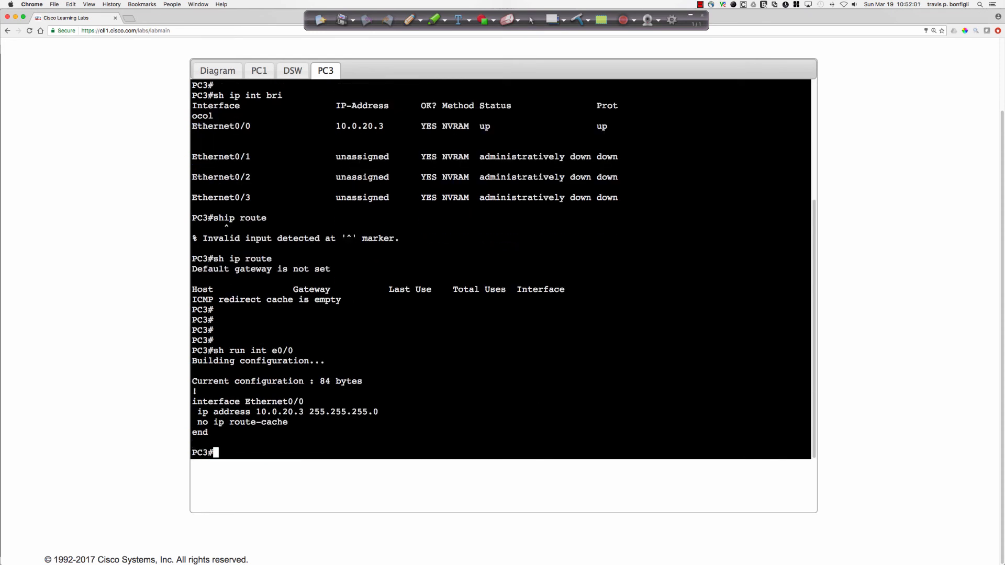
Enter configuration mode for interface e0/0 on PC3 and remove its static IP address.
type("conf t")
key("Return")
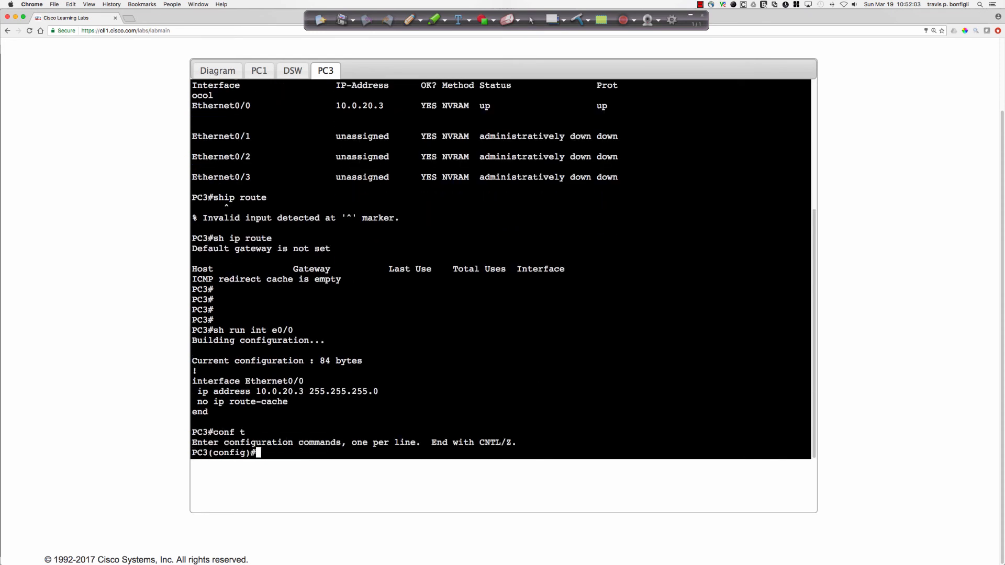
type("int e0/0")
key("Return")
type("no ip add")
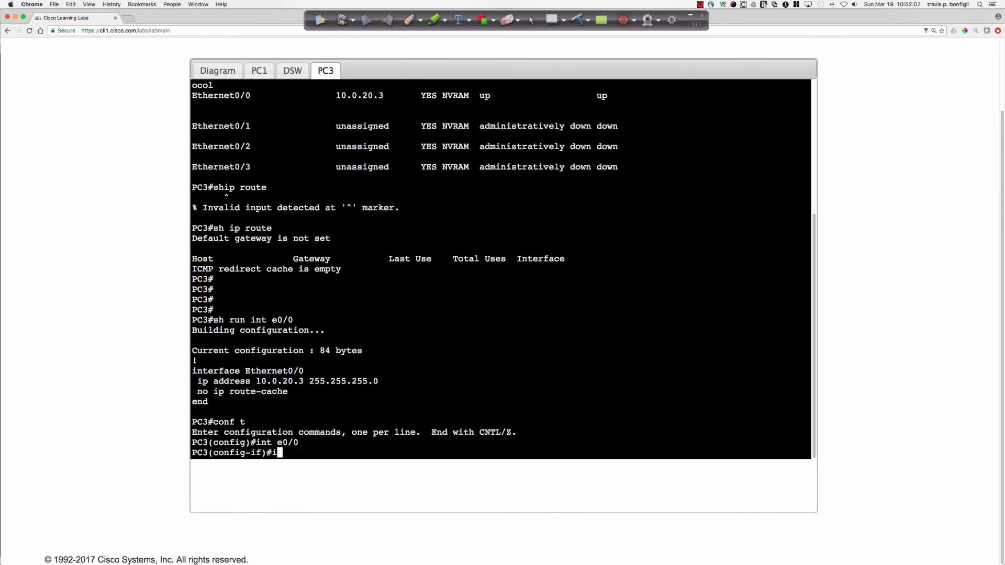
key("Return")
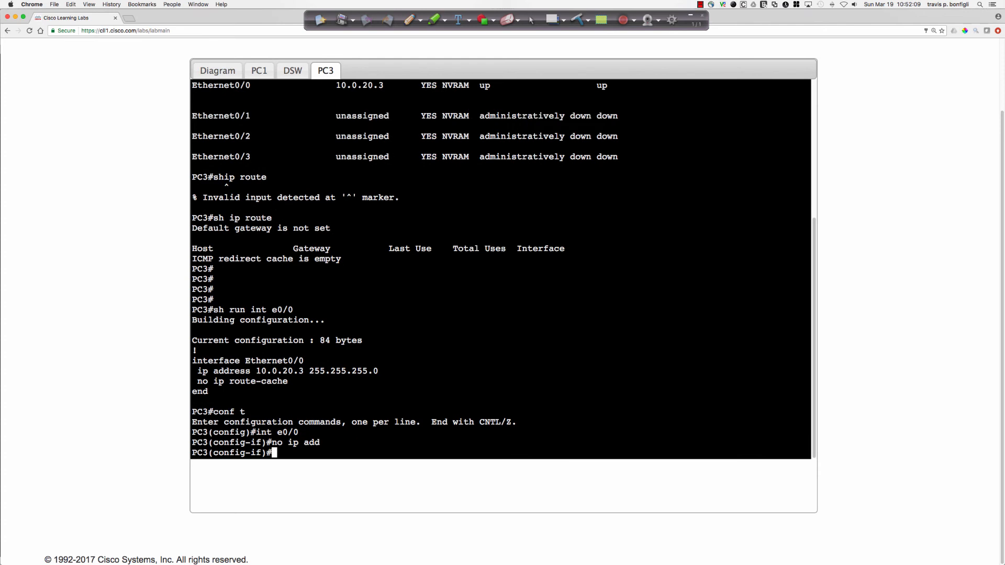
key("Return")
key("Return")
key("Return")
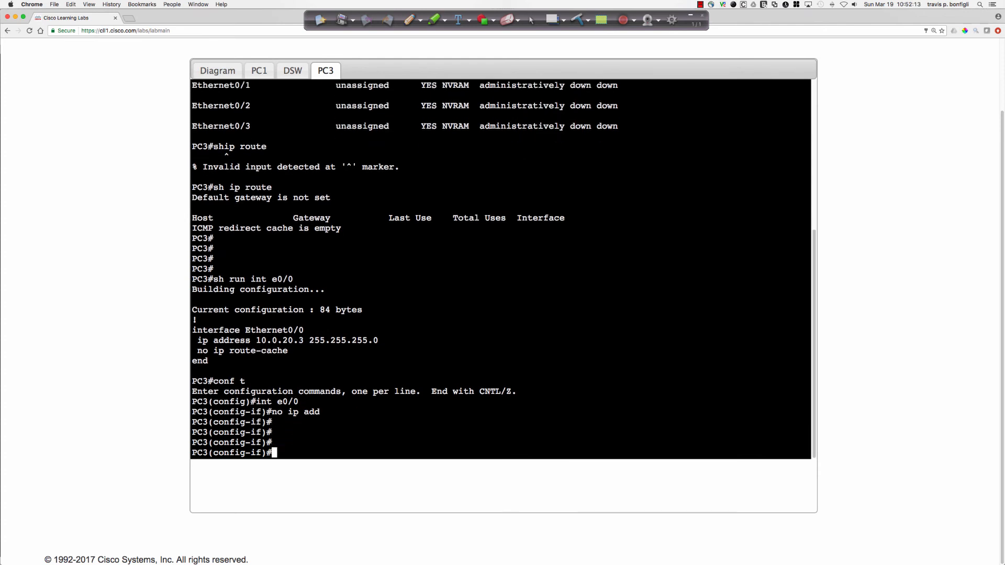
Set PC3's e0/0 interface to obtain its IP address through DHCP, and restart the interface by shutting it down and re-enabling it.
type("ip add dhcp")
key("Return")
type("shut")
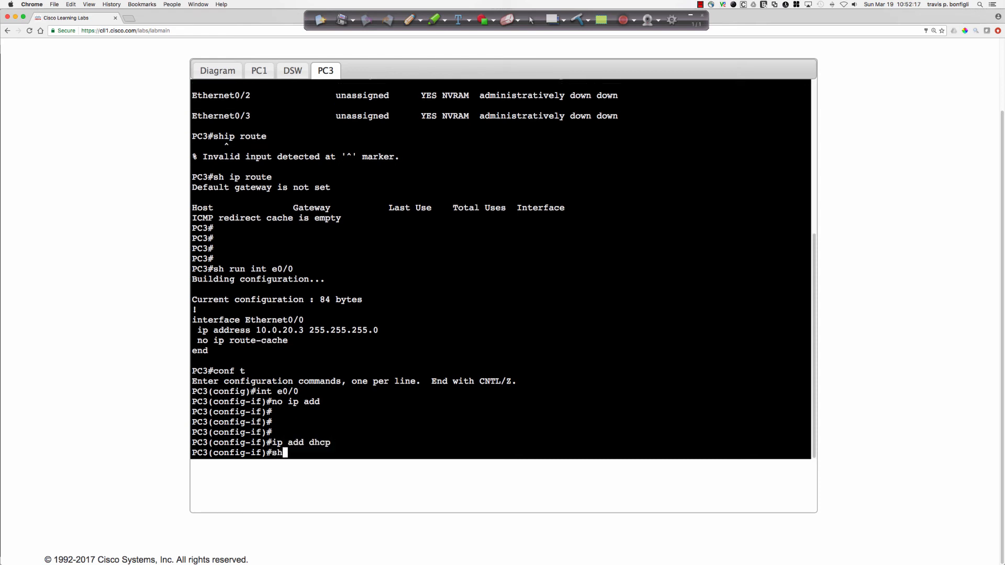
key("Return")
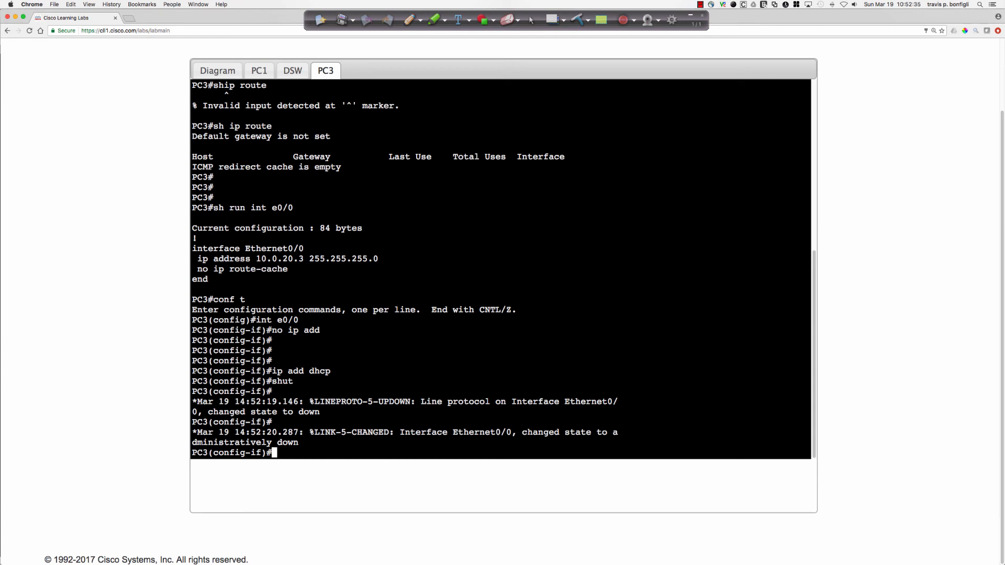
type("no shut")
key("Return")
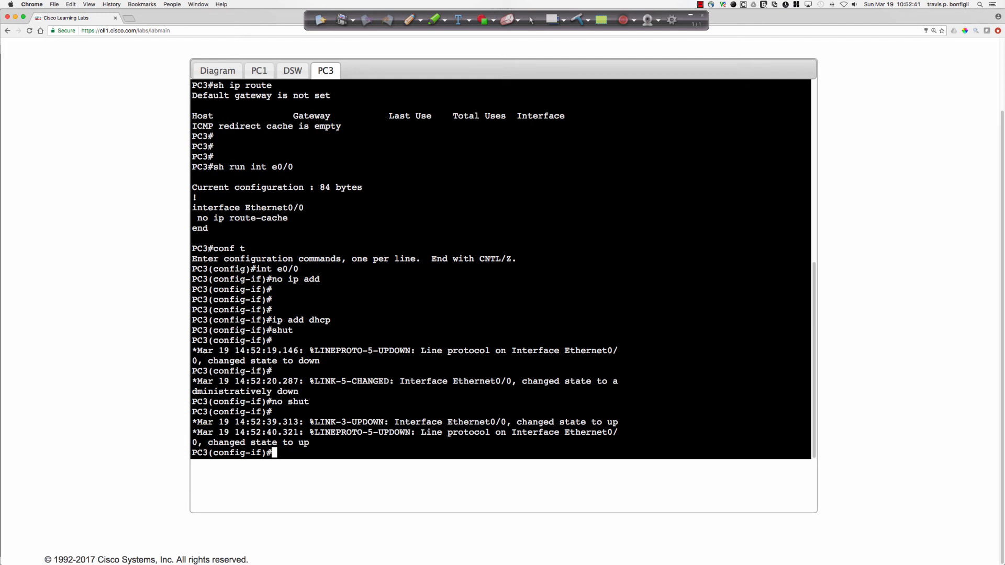
Display PC3's brief IP interface summary repeatedly to check whether Ethernet0/0 has received a DHCP address.
key("Return")
key("Return")
key("Return")
type("do")
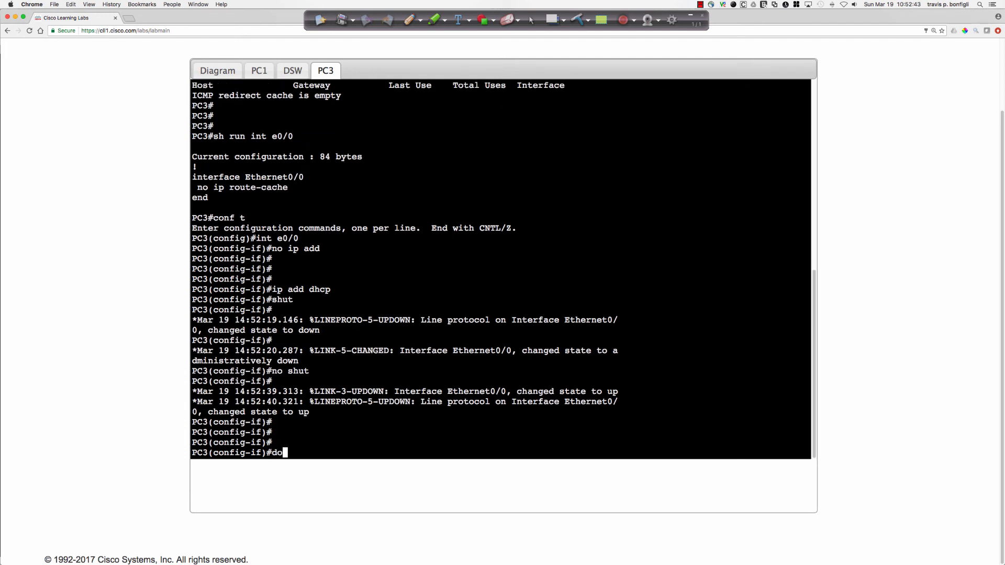
type(" sh ip int bri")
key("Return")
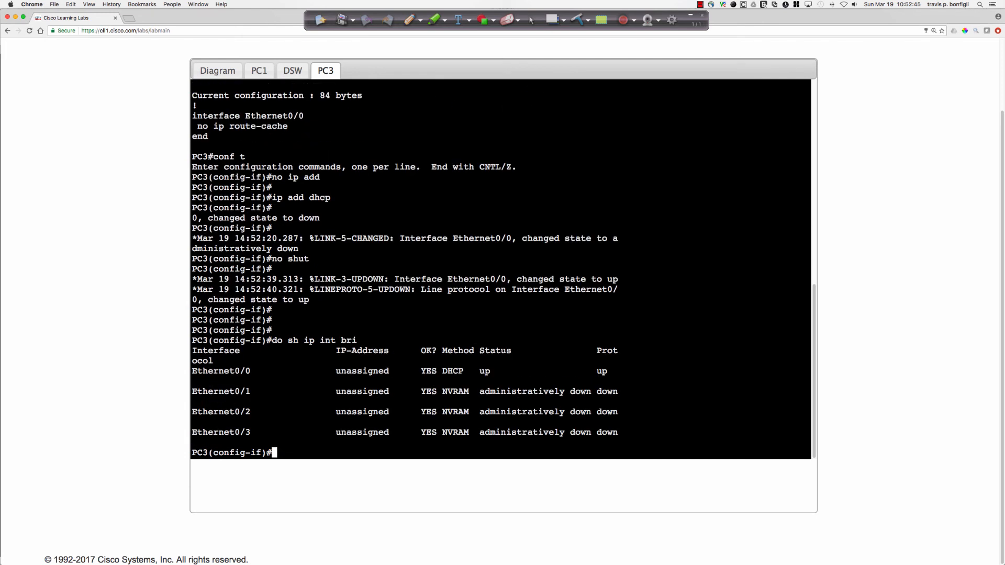
key("Up")
key("Return")
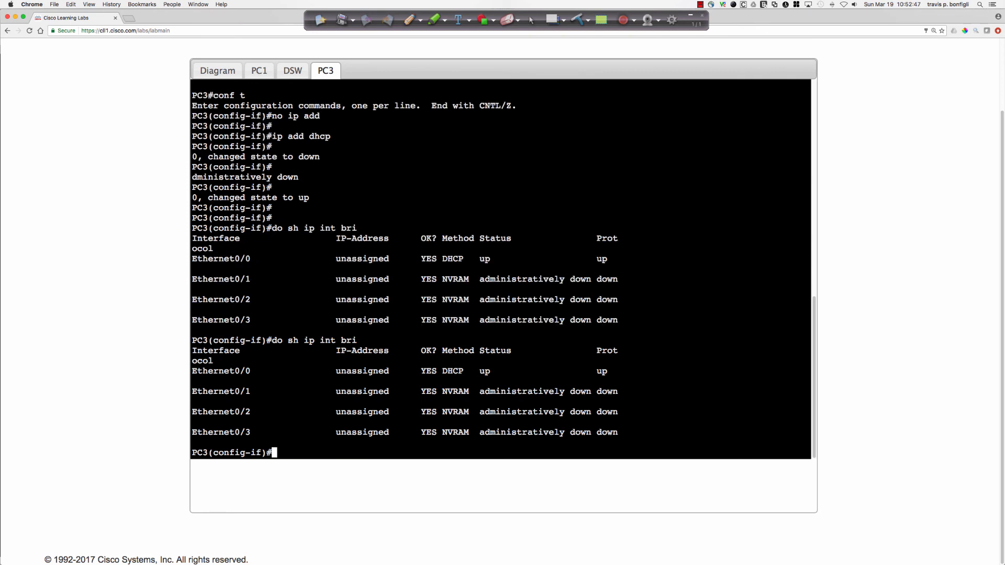
key("Up")
key("Return")
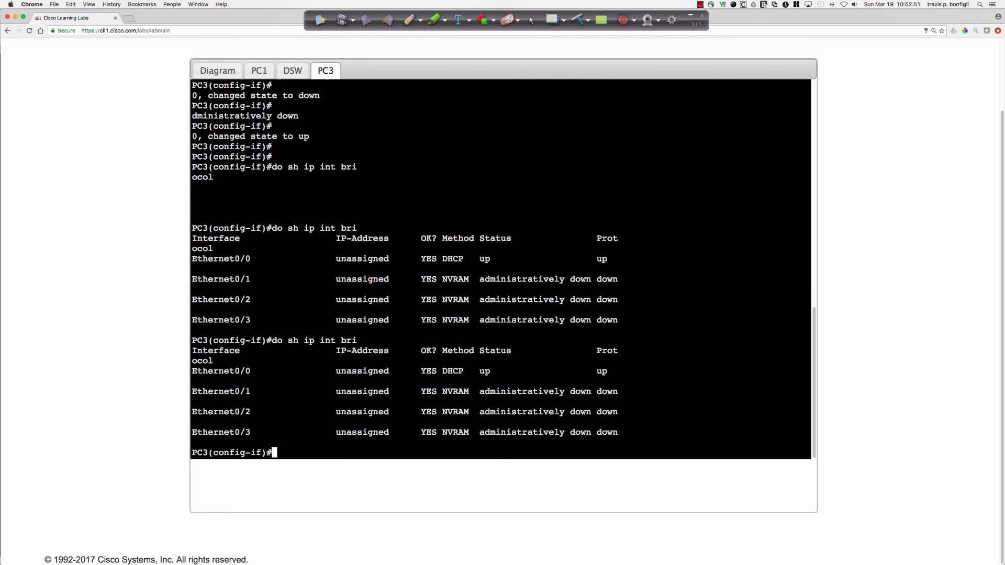
key("Up")
key("Return")
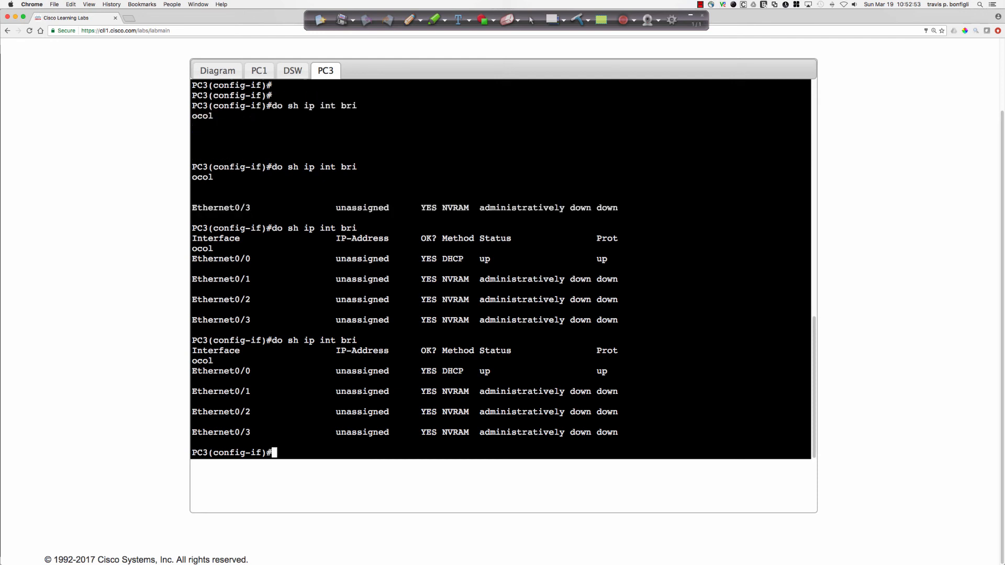
key("Up")
key("Return")
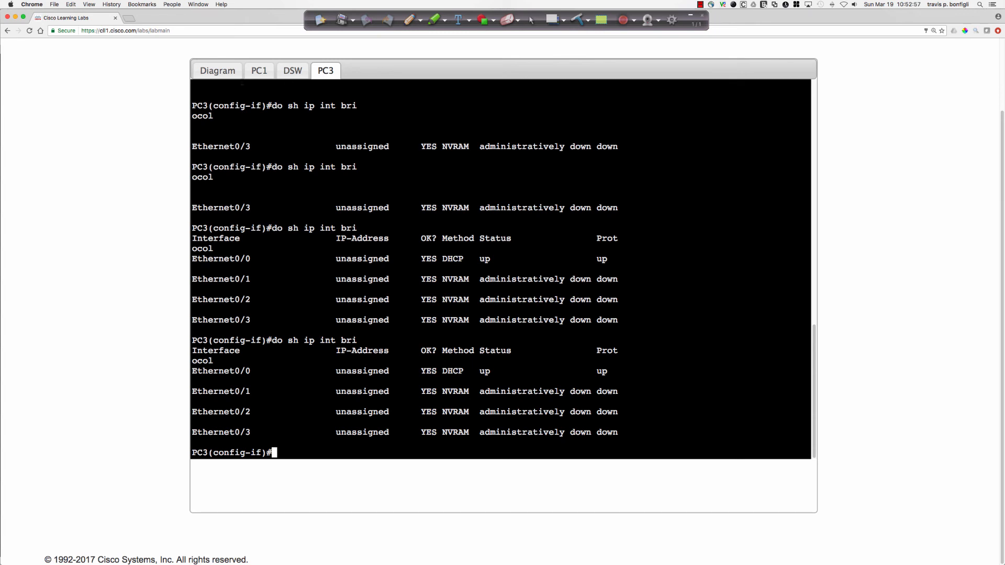
Open ASW2's console from the topology diagram, enter privileged EXEC mode with the enable password, and display the brief VLAN table.
left_click(217, 70)
left_click(537, 335)
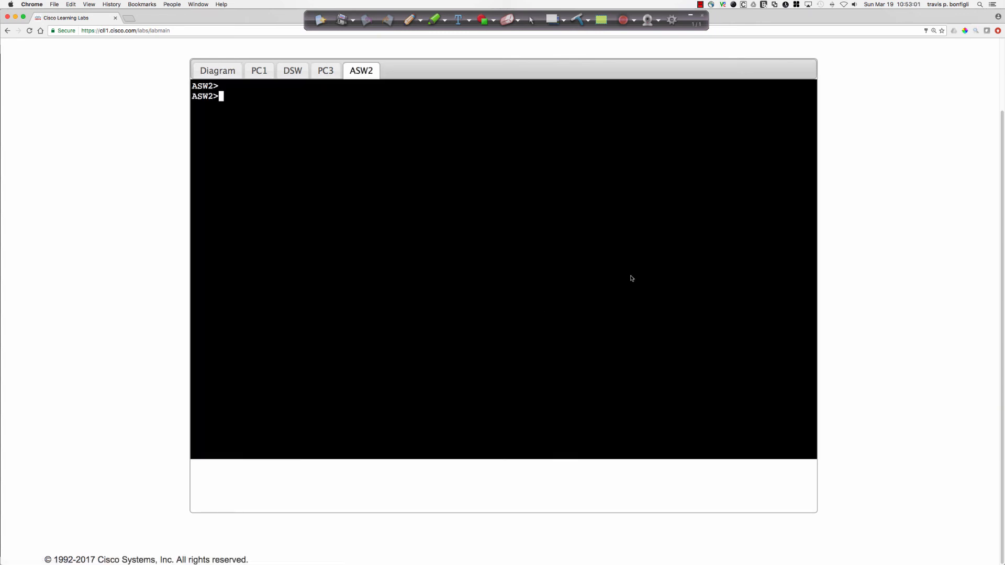
key("Return")
key("Return")
key("Return")
type("en")
key("Return")
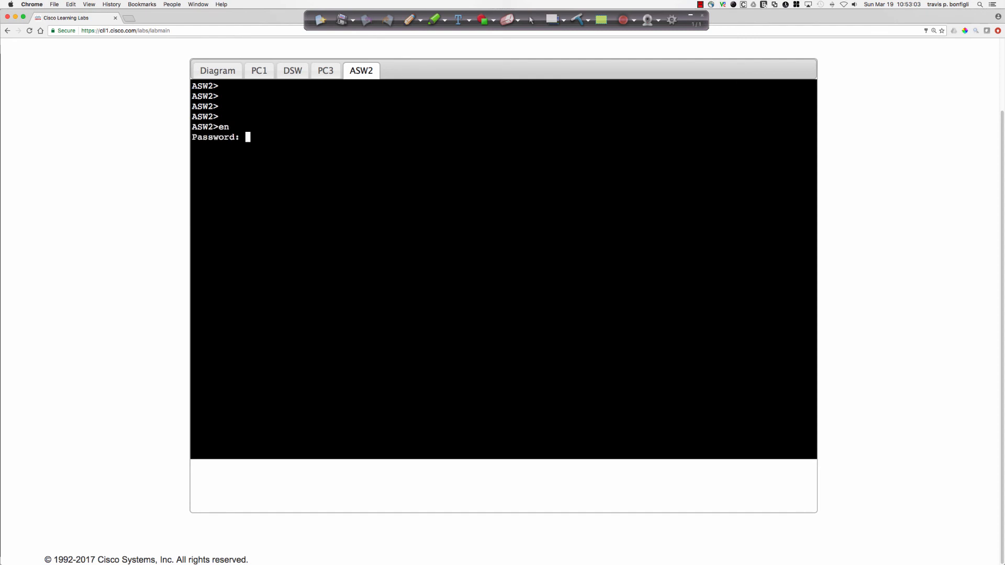
key("Return")
type("sh vlan bri")
key("Return")
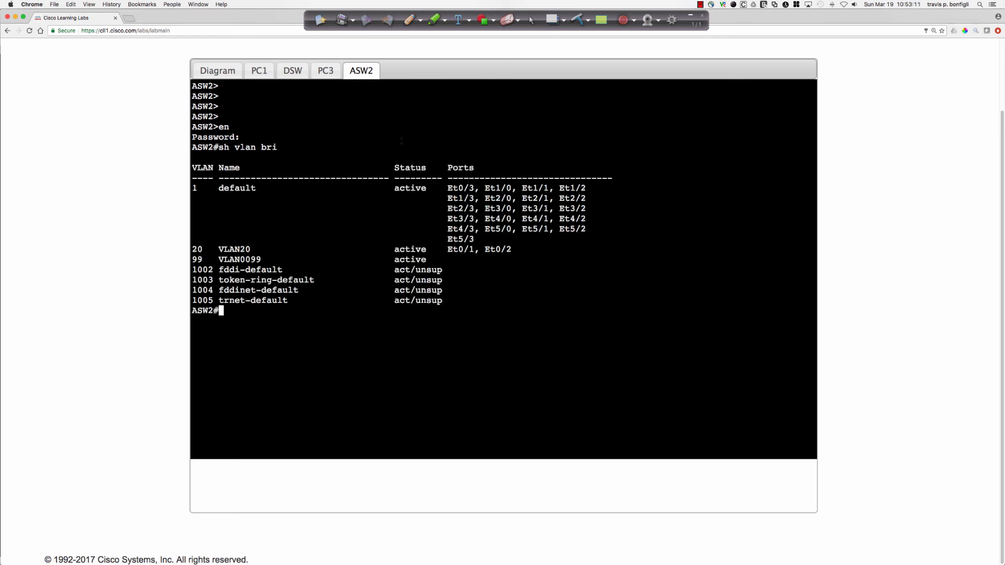
Return to PC3's console and recheck the running configuration of interface e0/0 from within configuration mode.
left_click(324, 77)
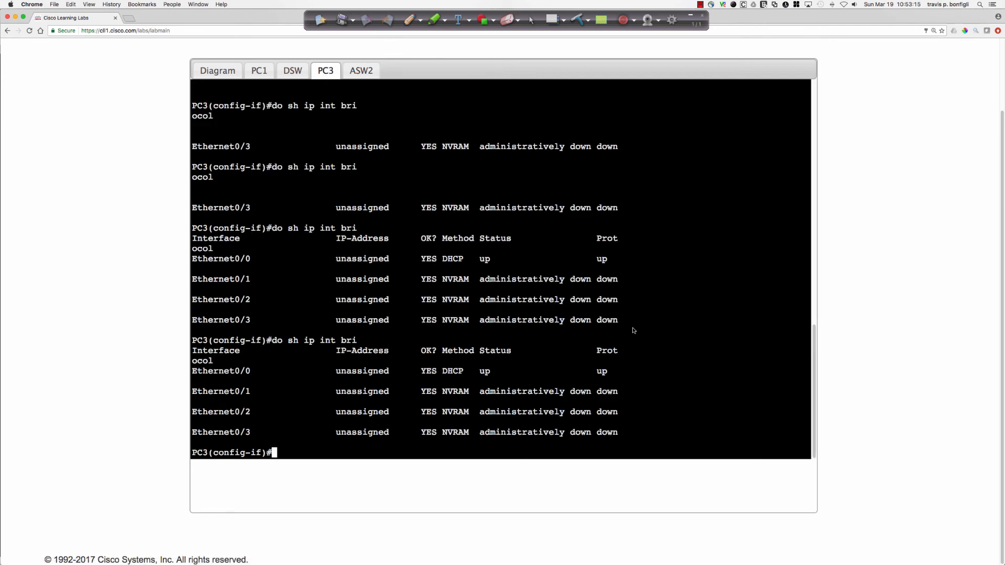
type("do sh run int e0/0")
key("Return")
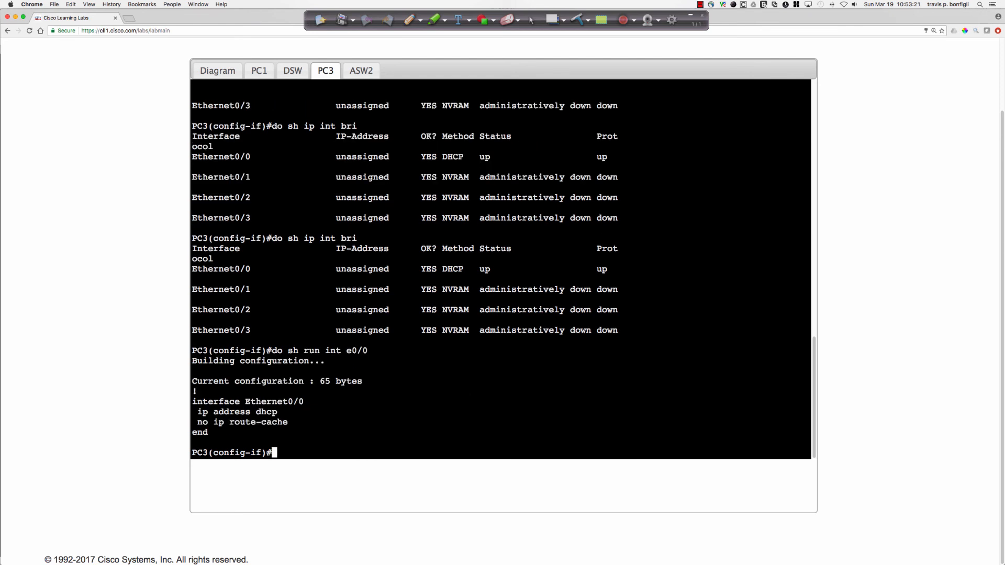
Display PC3's brief IP interface summary and IP routing table again from interface configuration mode.
type("do sh ip int bri")
key("Return")
type("do sh ip route")
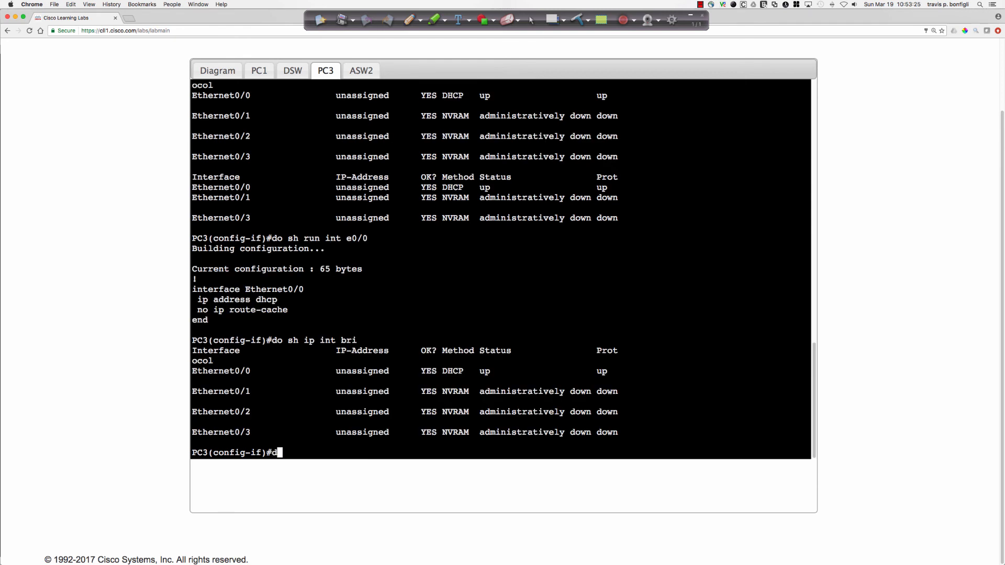
key("Return")
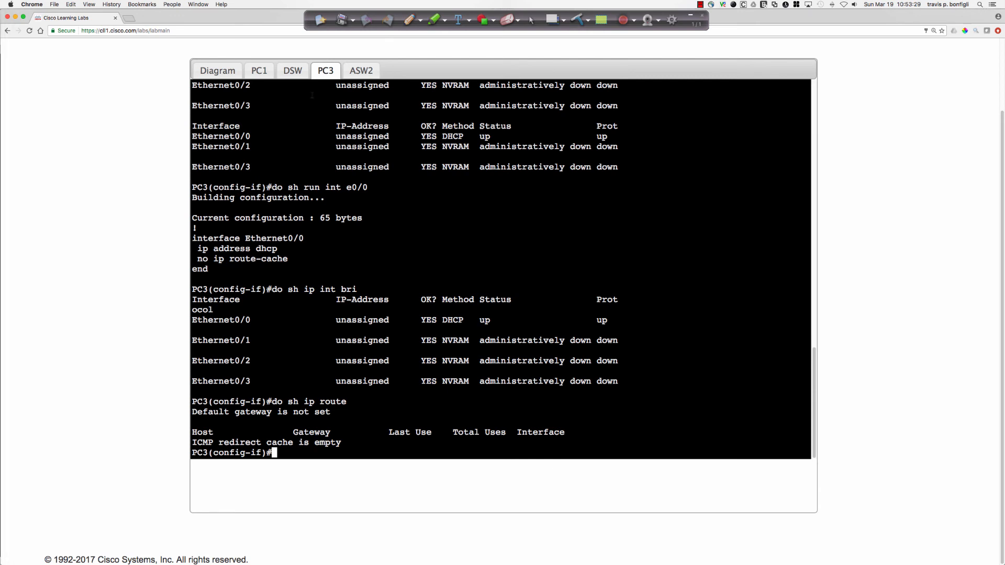
Review the DSW, PC1 and PC3 consoles, and display the MAC address table on ASW2.
left_click(292, 70)
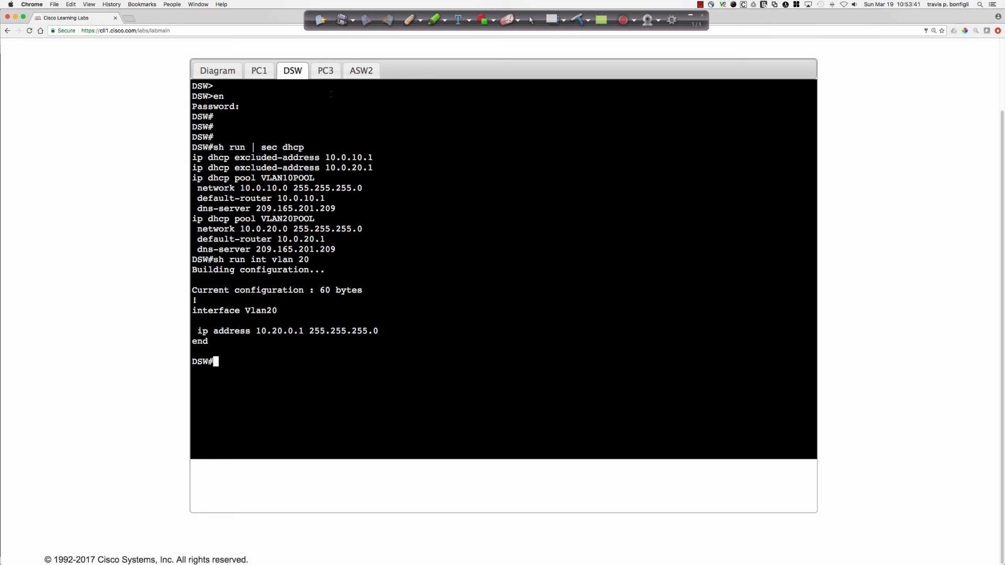
left_click(259, 71)
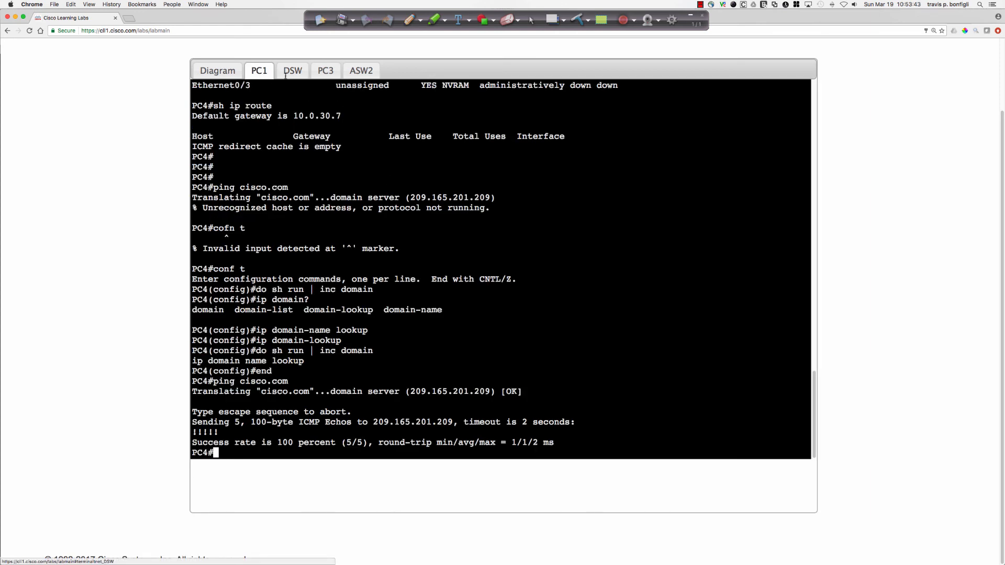
left_click(324, 71)
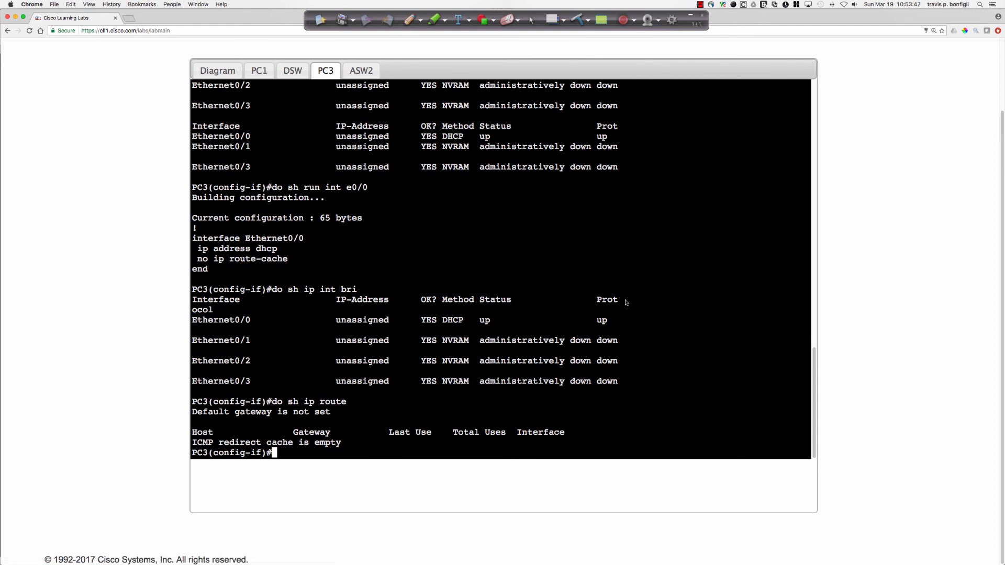
left_click(362, 70)
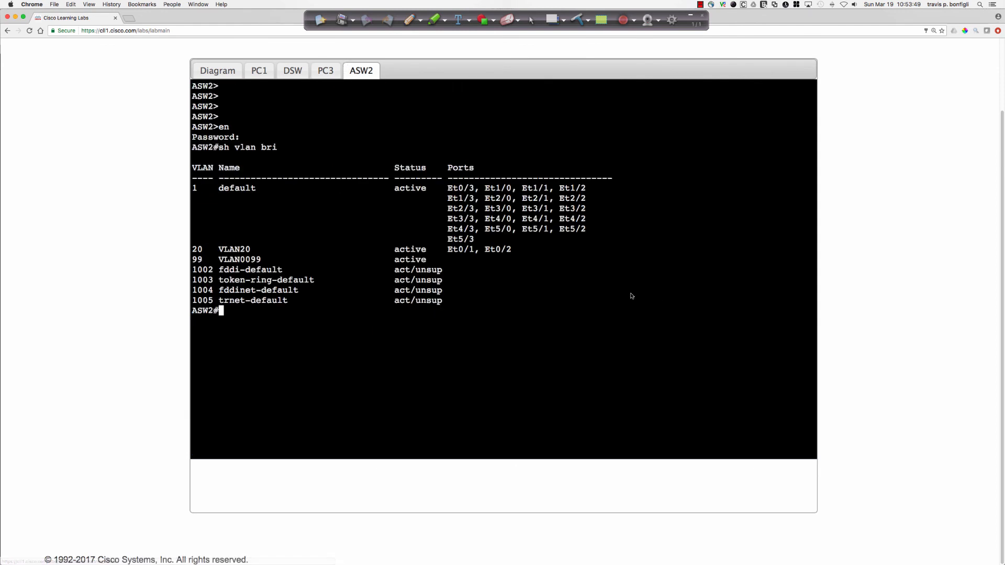
type("sh mac add")
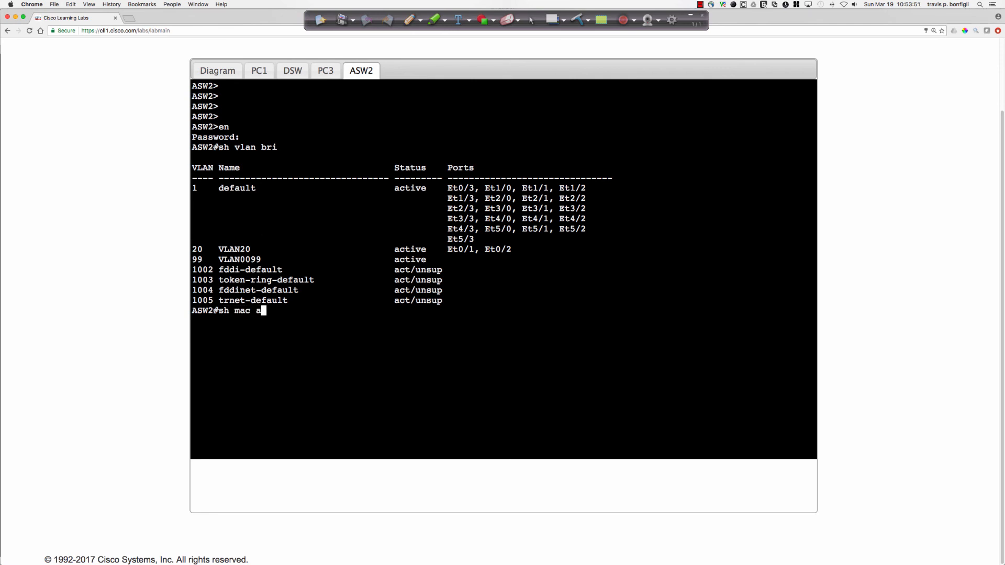
key("Return")
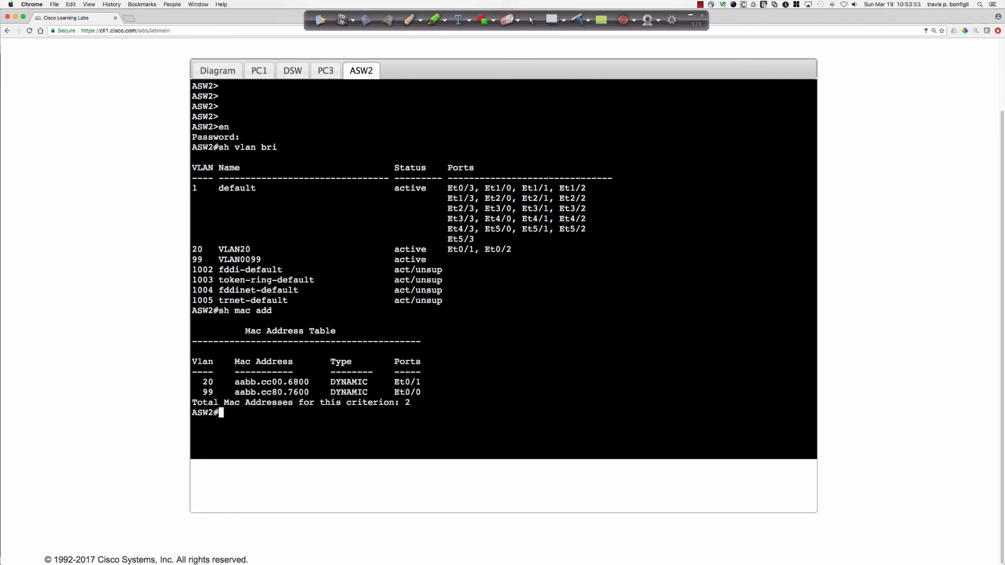
Display PC3's interface e0/0 details and compare its hardware address with the VLAN 20 entry in ASW2's MAC address table.
left_click(325, 71)
type("do sh int ")
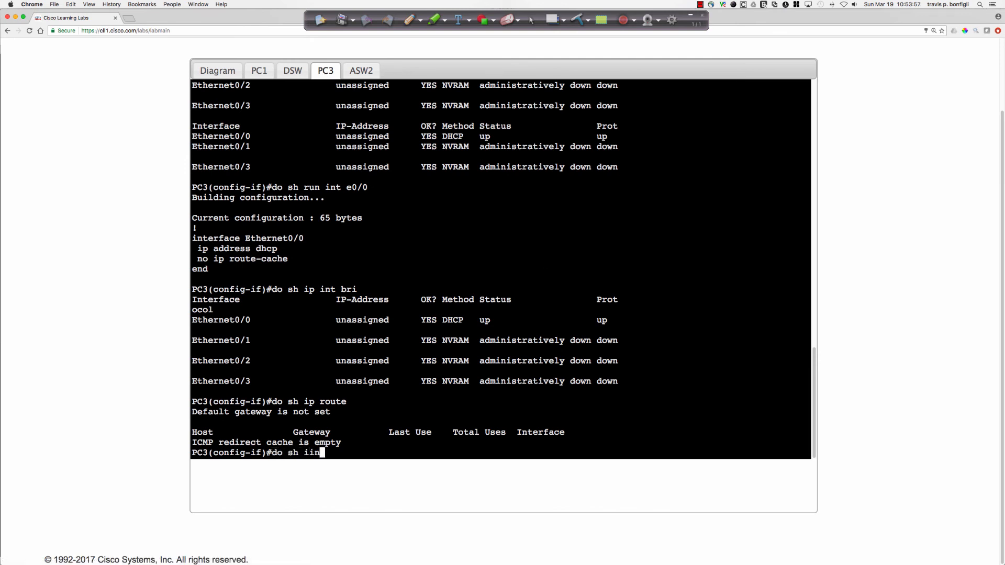
type("e0/0")
key("Return")
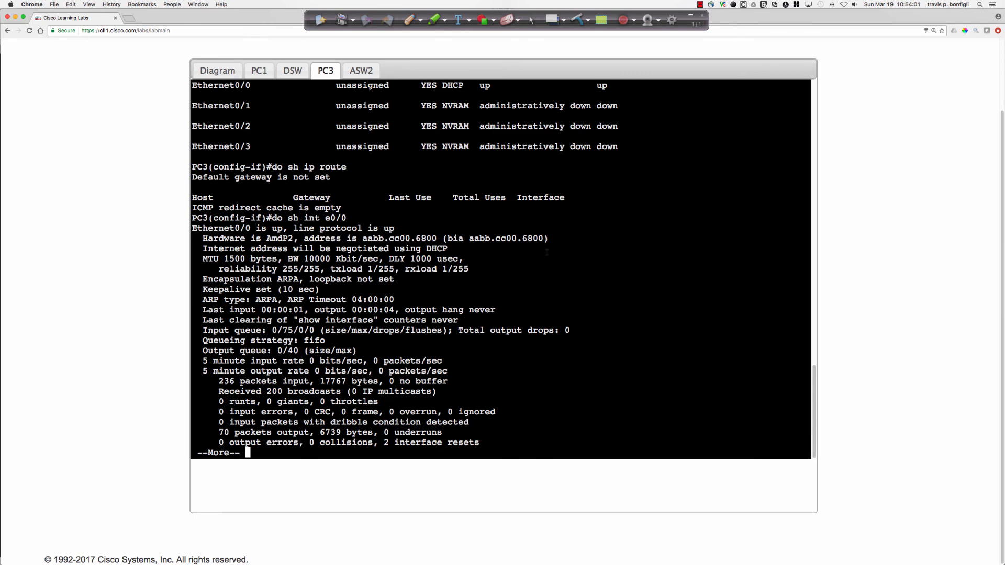
left_click(293, 70)
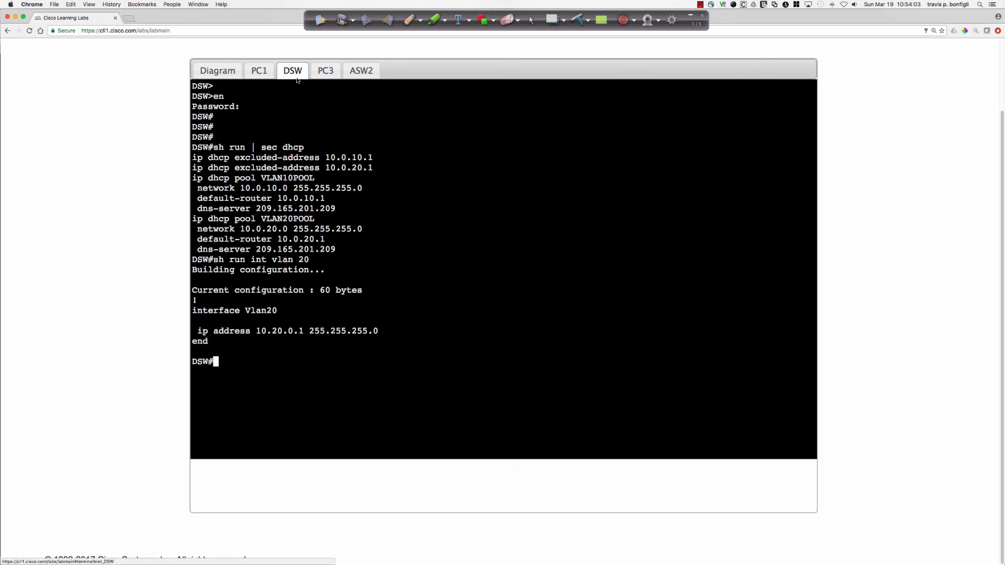
left_click(361, 71)
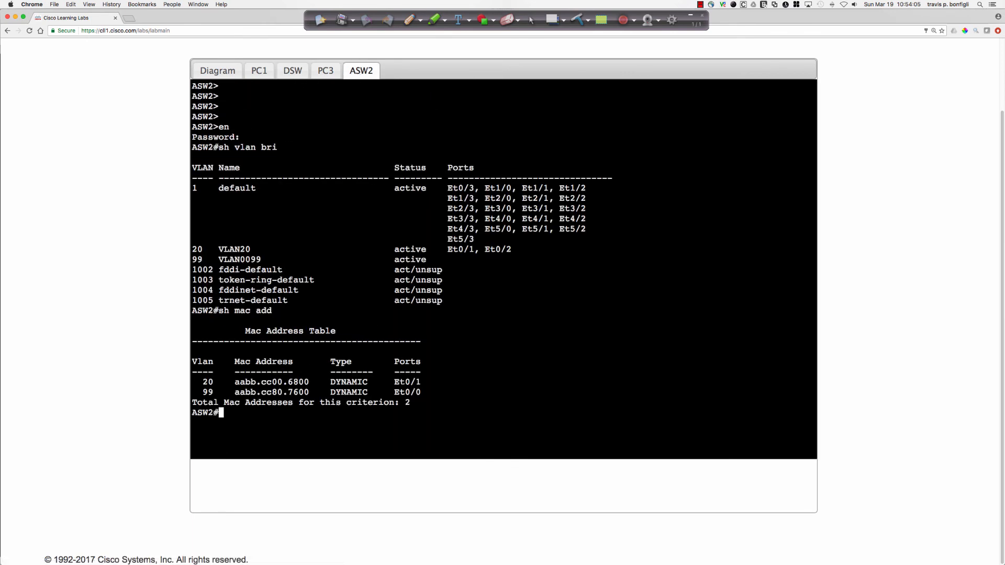
left_click_drag(421, 382, 202, 382)
left_click(698, 377)
Enter interface configuration mode for e0/1 on ASW2 and display that port's running configuration.
type("conf t")
key("Return")
type("int ")
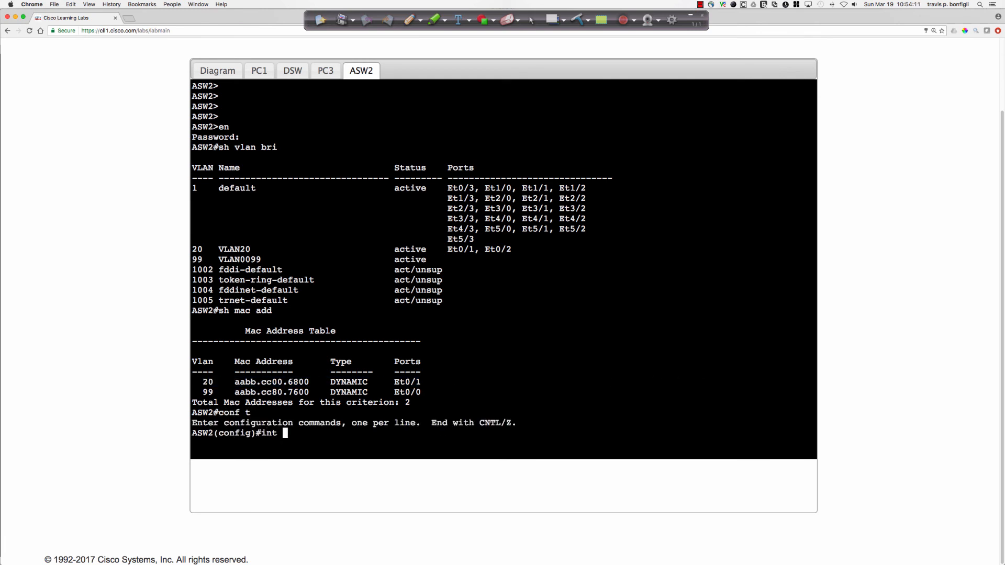
type("e0/1")
key("Return")
type("do sh run")
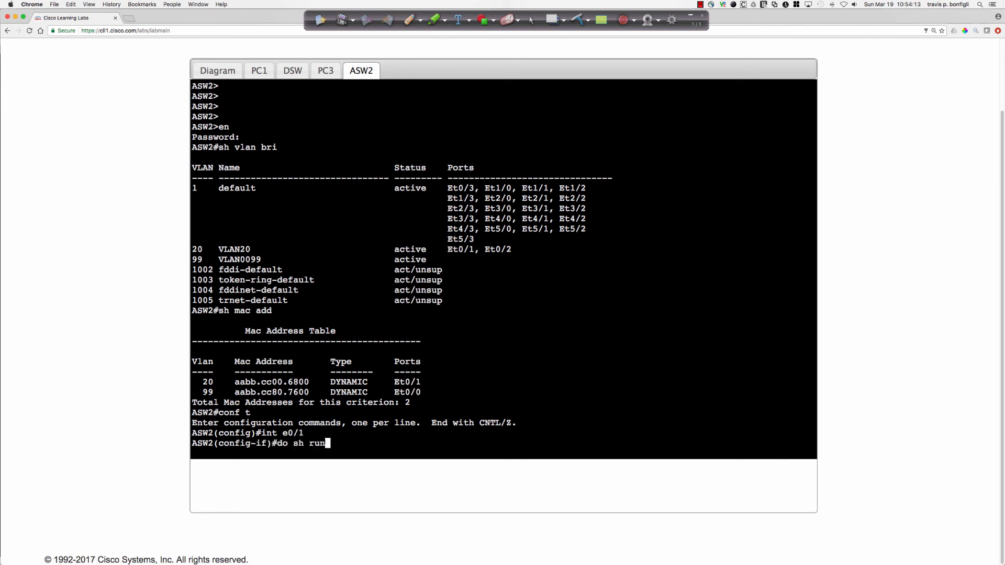
type(" int e0/1")
key("Return")
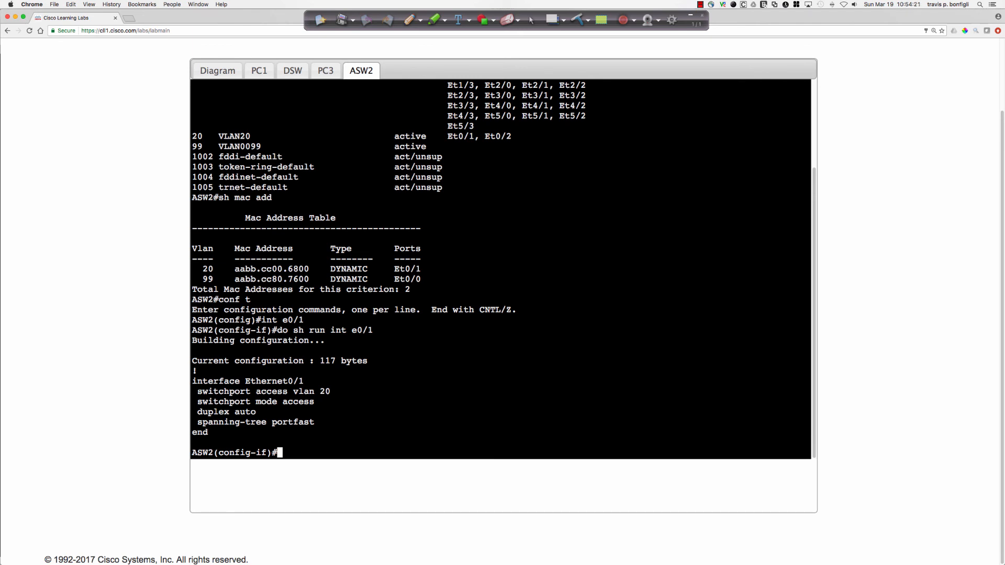
type("do sh")
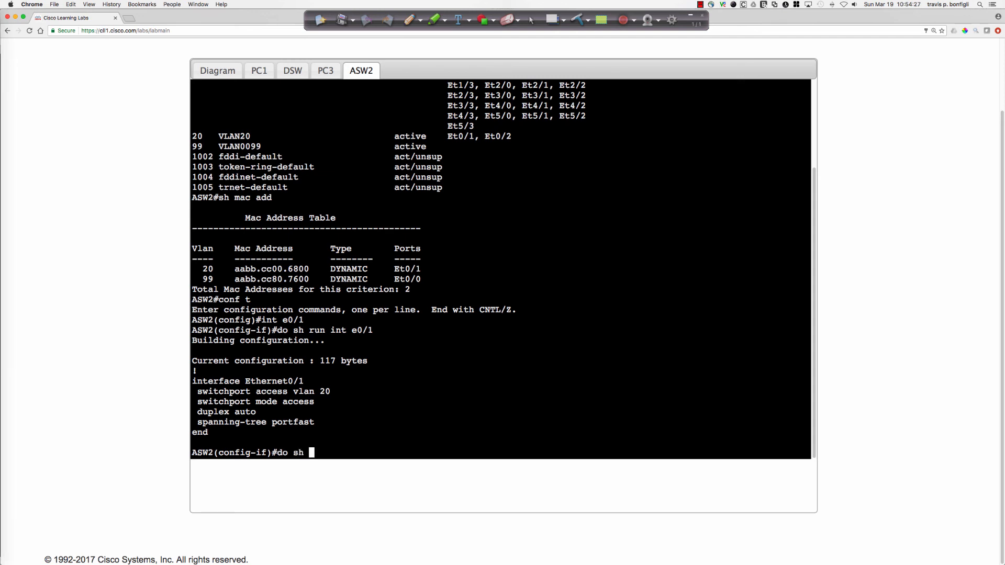
key("BackSpace")
key("BackSpace")
key("BackSpace")
key("BackSpace")
key("BackSpace")
key("BackSpace")
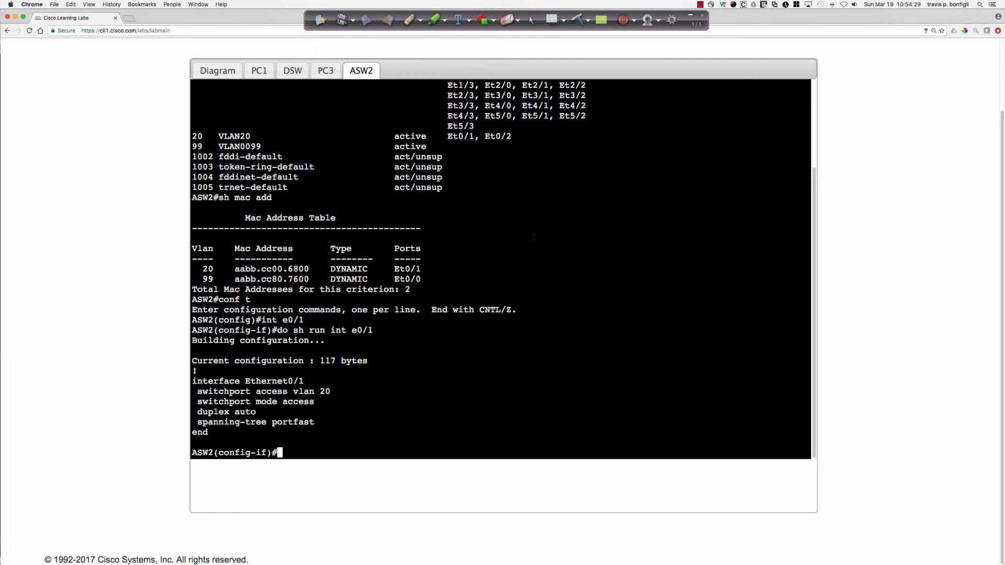
Return to PC3's console and display its brief IP interface summary.
left_click(326, 70)
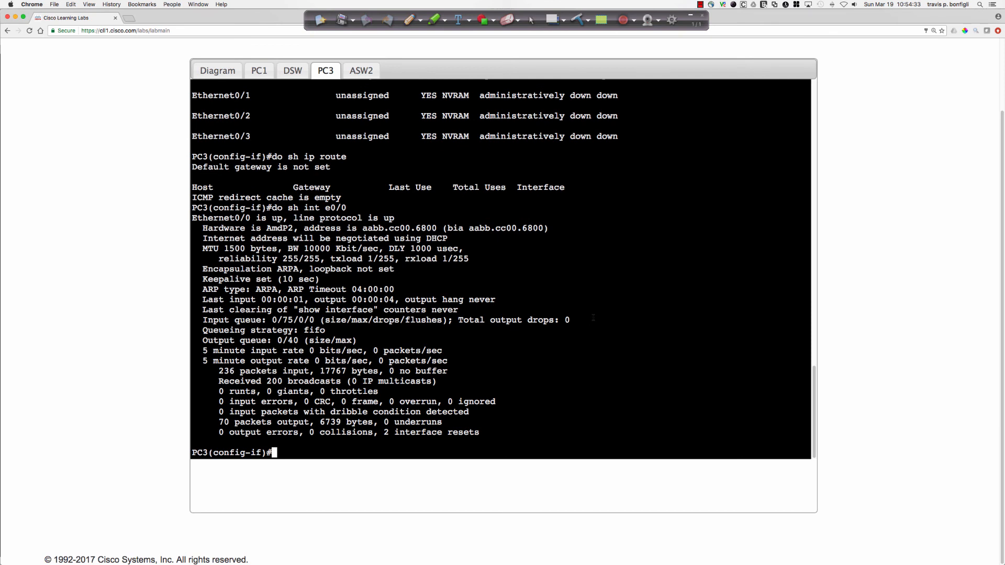
type("do sh ip int bri")
key("Return")
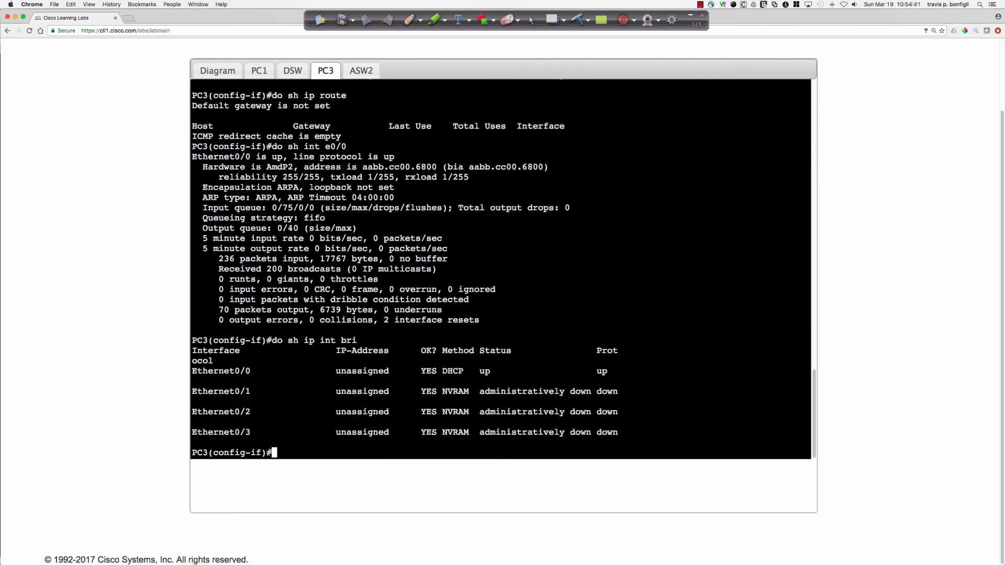
Display the brief VLAN table on DSW.
left_click(293, 71)
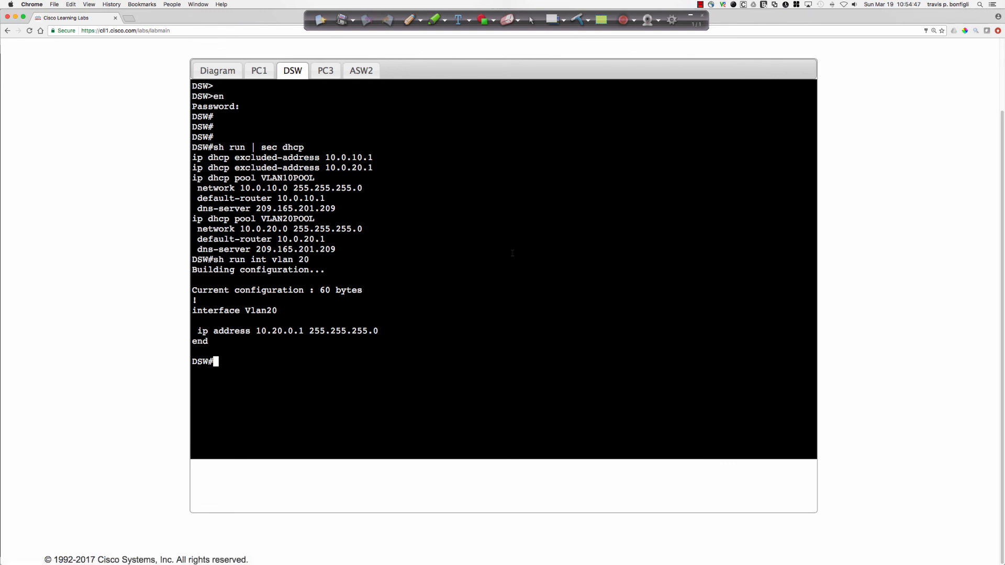
type("sh vlan bri")
key("Return")
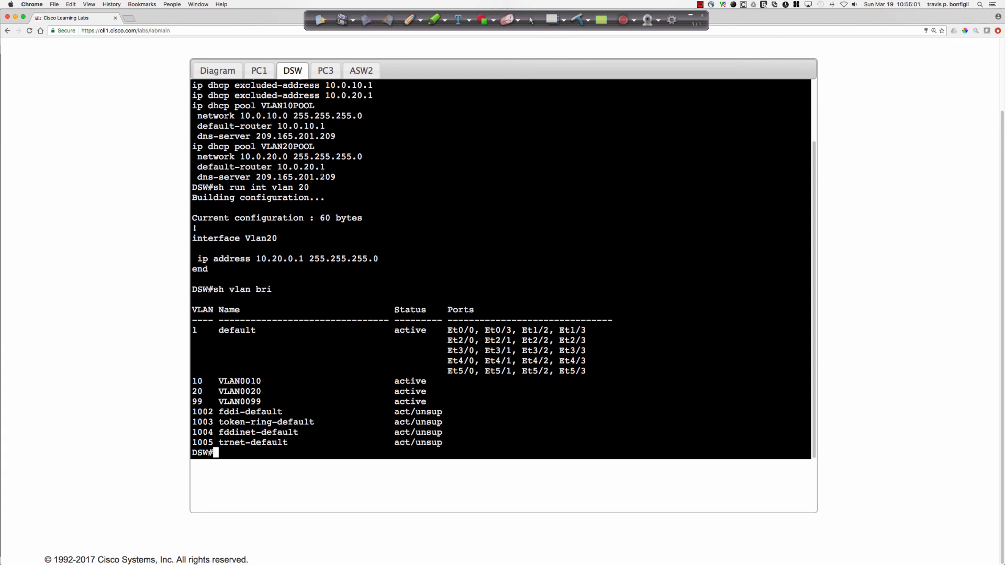
Shut down PC3's Ethernet0/0 from its interface configuration mode.
left_click(326, 70)
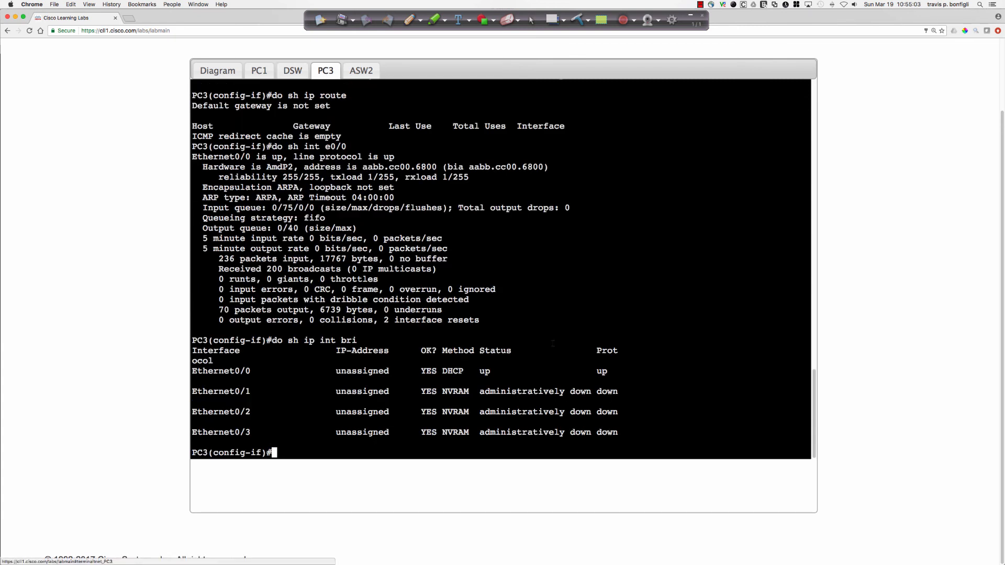
type("shut")
key("Return")
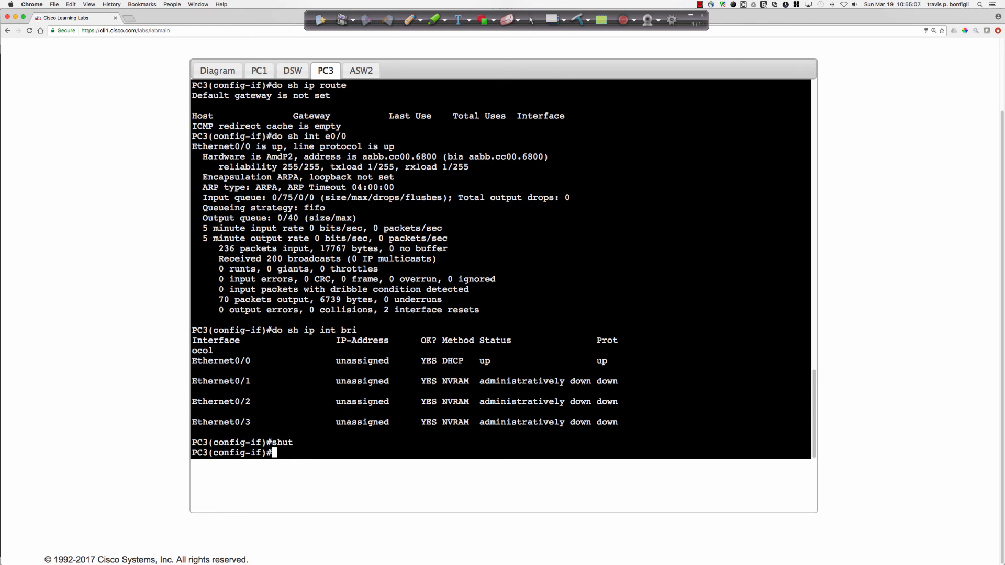
key("Return")
key("Return")
key("Return")
key("Return")
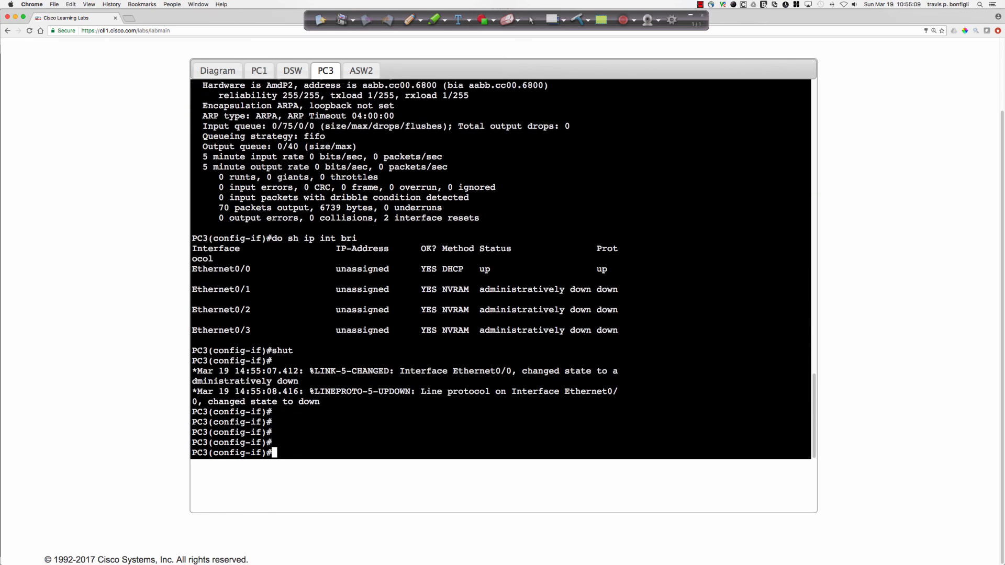
Re-enable PC3's Ethernet0/0 with no shut and display the brief IP interface summary again.
type("no shut")
key("Return")
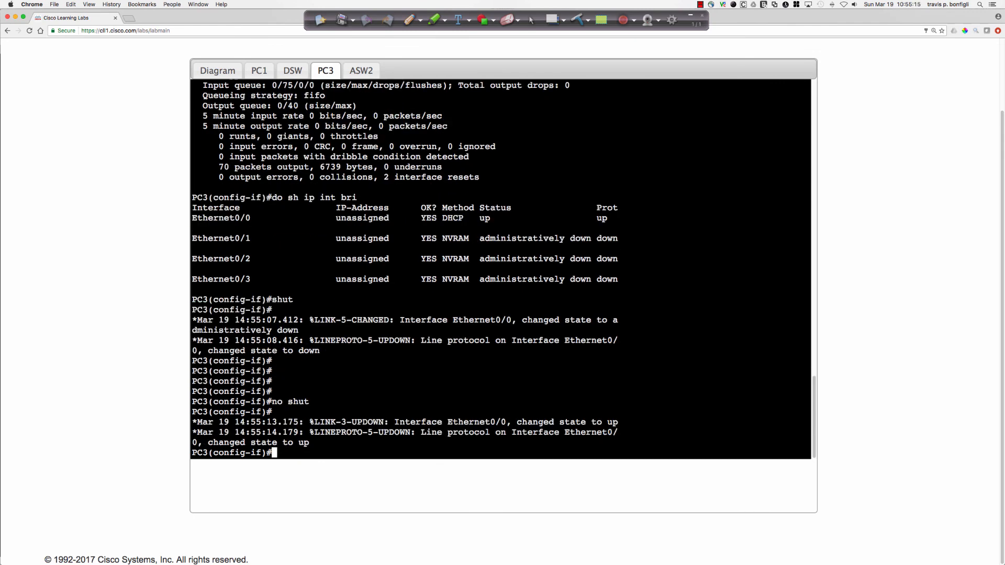
key("Return")
key("Return")
key("Return")
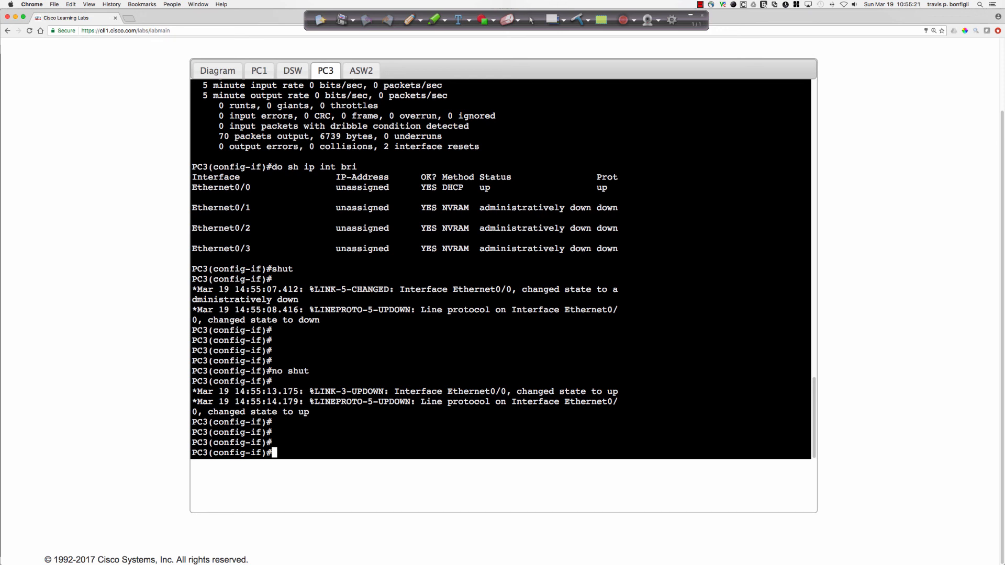
key("Return")
key("Return")
key("Return")
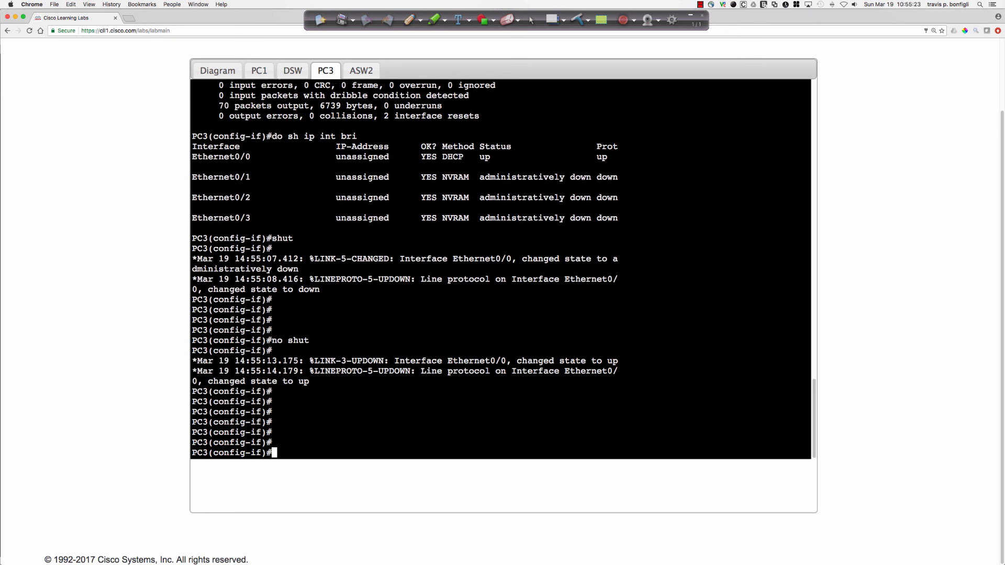
type("do sh ip int bri")
key("Return")
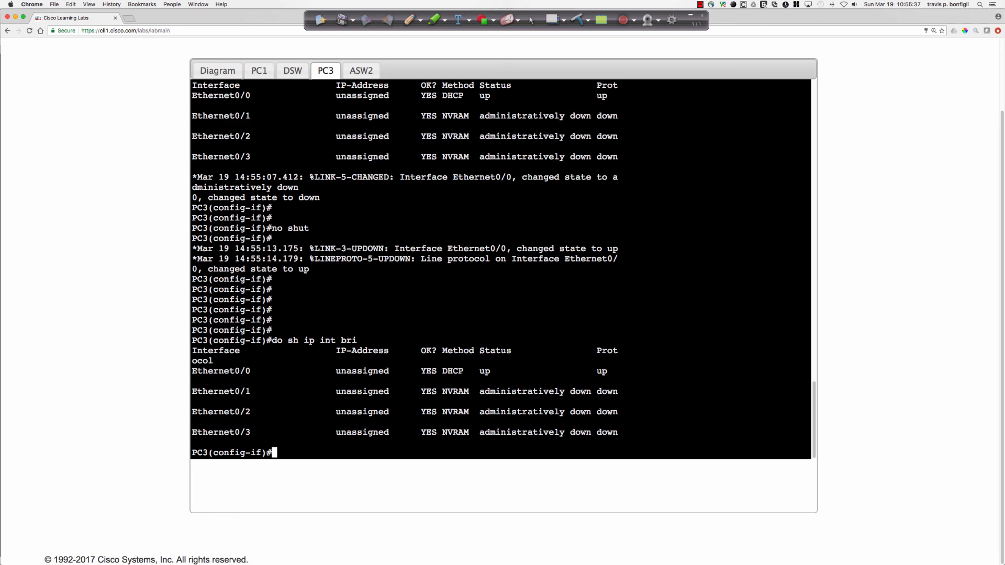
Save DSW's running configuration with write memory, confirming the overwrite of the previous NVRAM configuration.
left_click(286, 76)
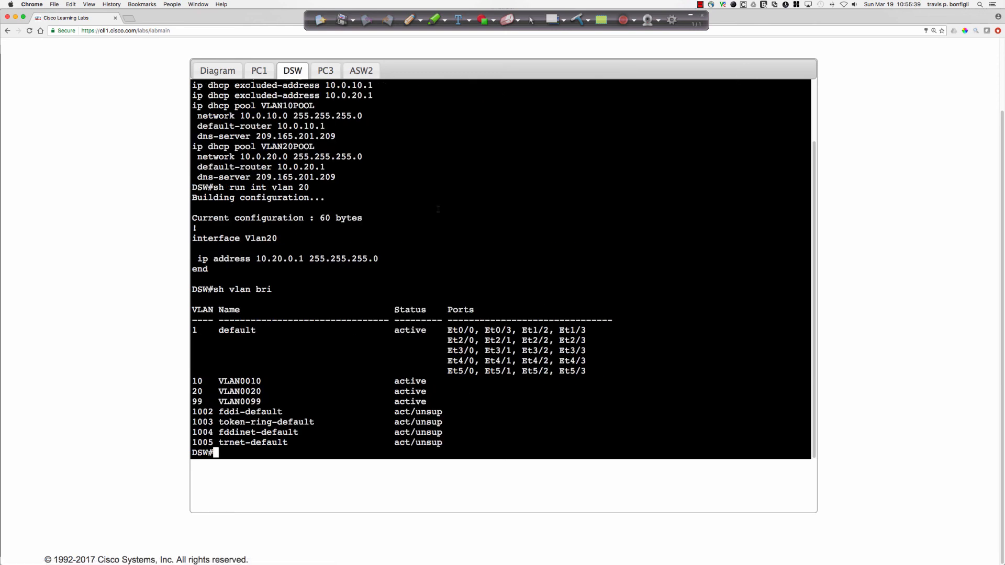
type("wri mem")
key("Return")
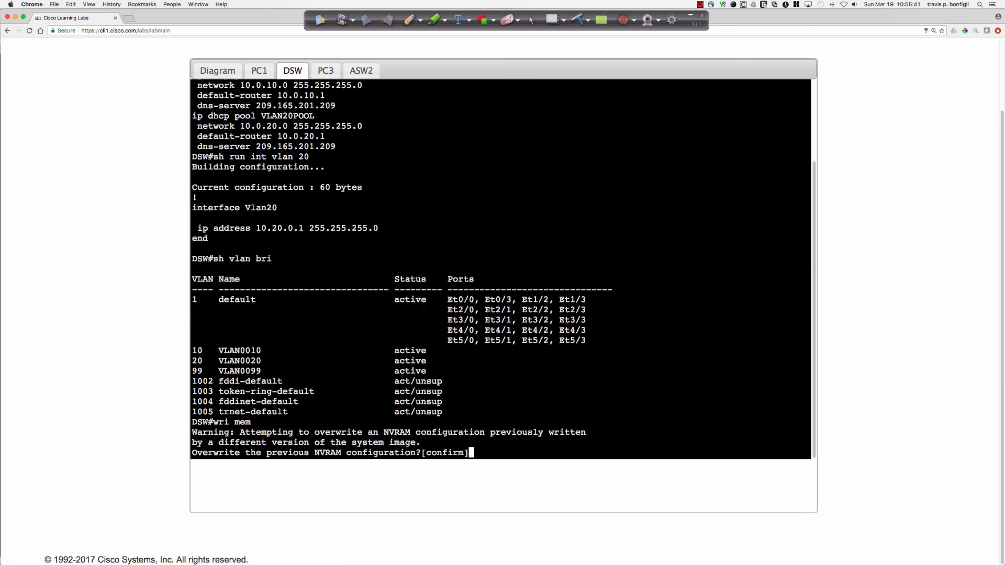
key("Return")
key("Return")
key("Return")
key("Return")
Leave configuration mode on PC3 and save its running configuration with write memory.
left_click(361, 71)
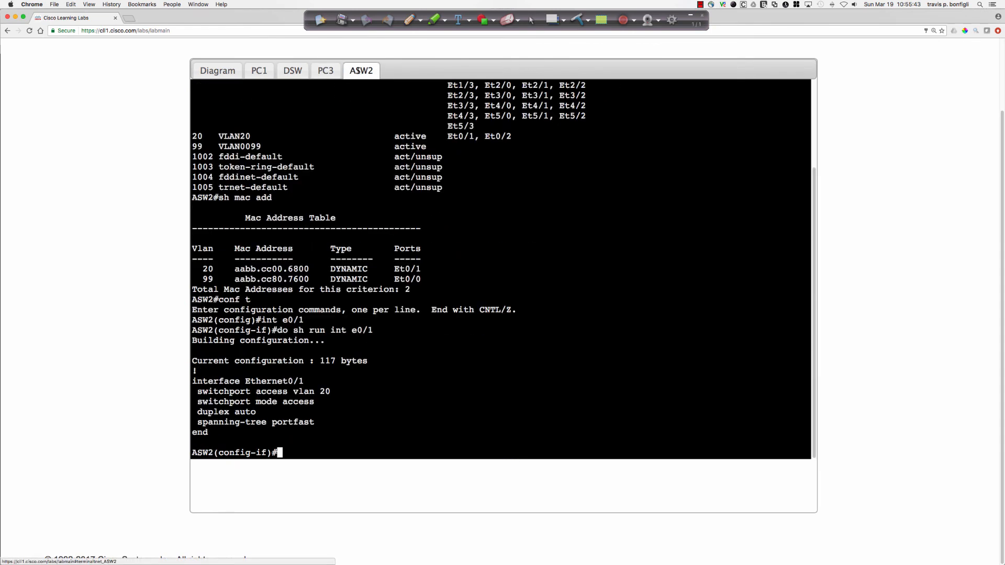
left_click(325, 70)
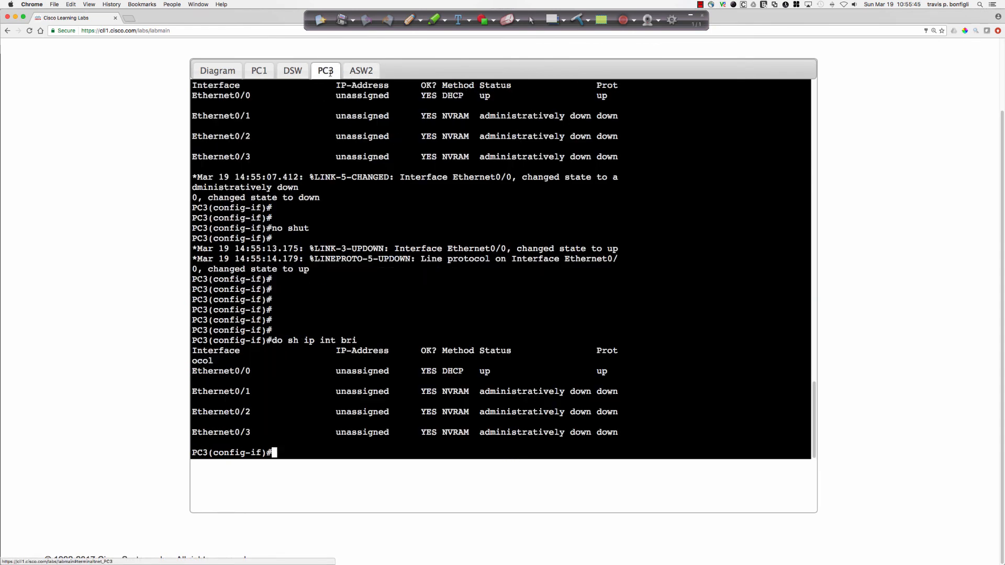
type("end")
key("Return")
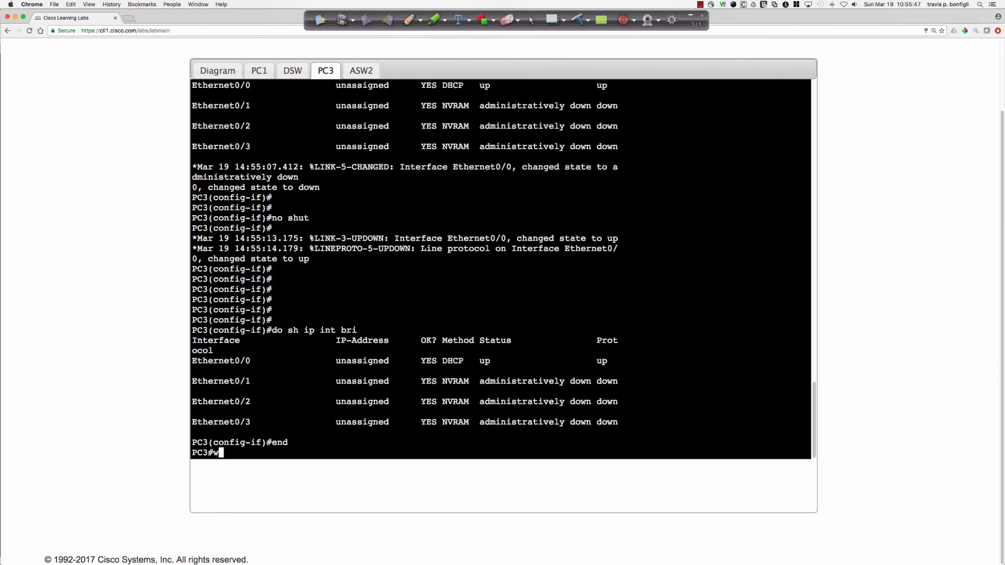
type("wri mem")
key("Return")
scroll(122, 183, "up", 3)
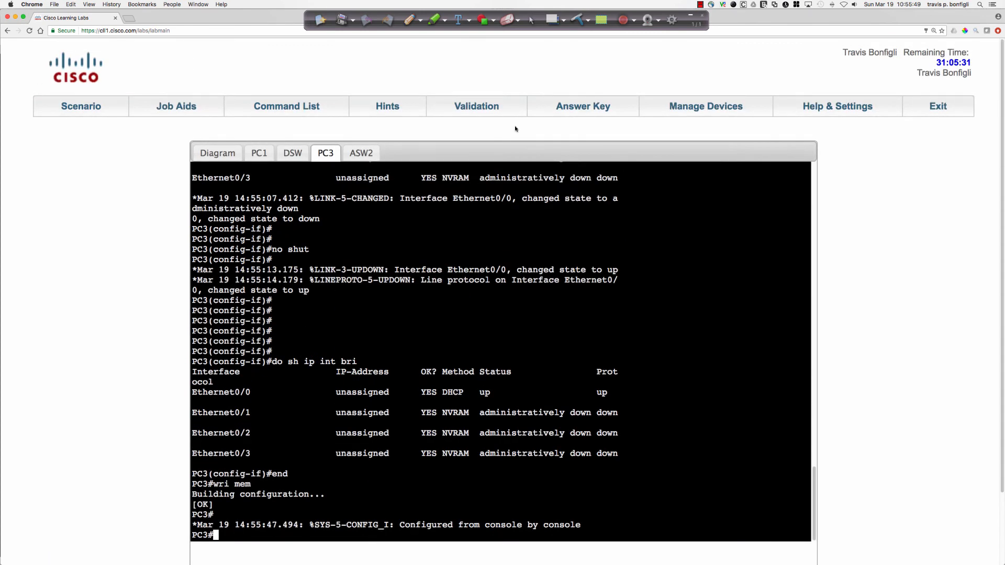
Open the lab's device manager, enlarge its window and power cycle DSW, confirming the reboot.
left_click(362, 153)
left_click(693, 107)
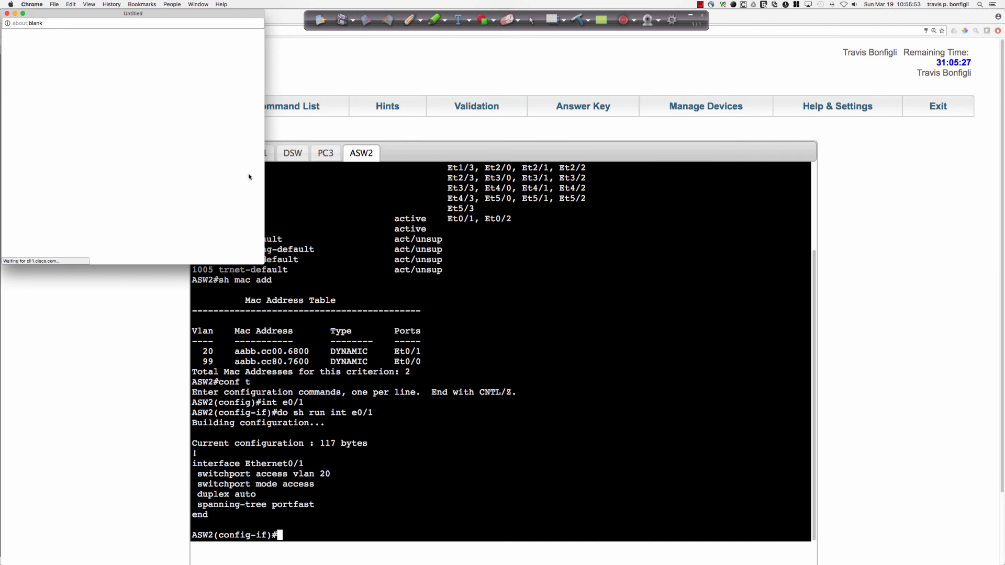
left_click_drag(266, 169, 574, 163)
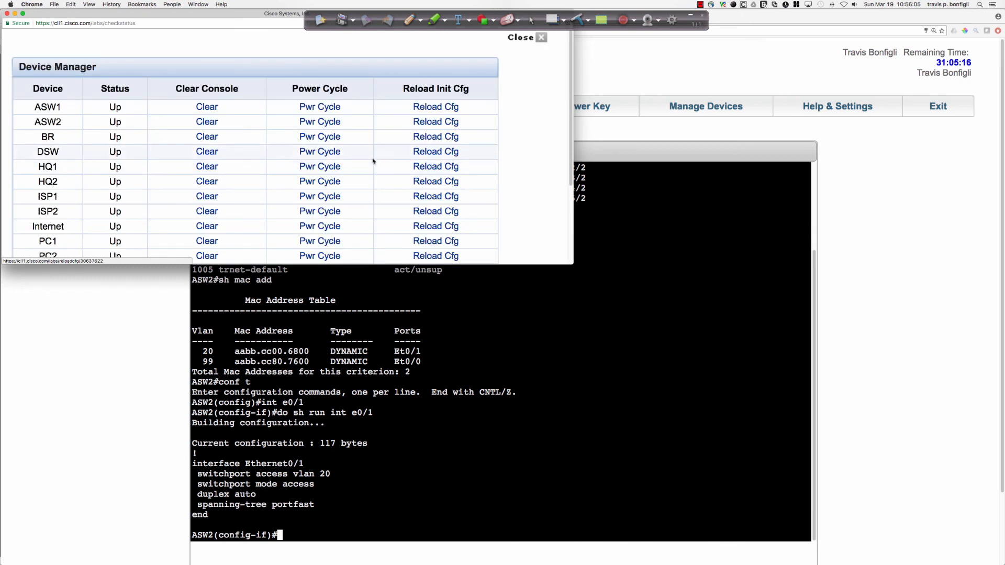
left_click(324, 152)
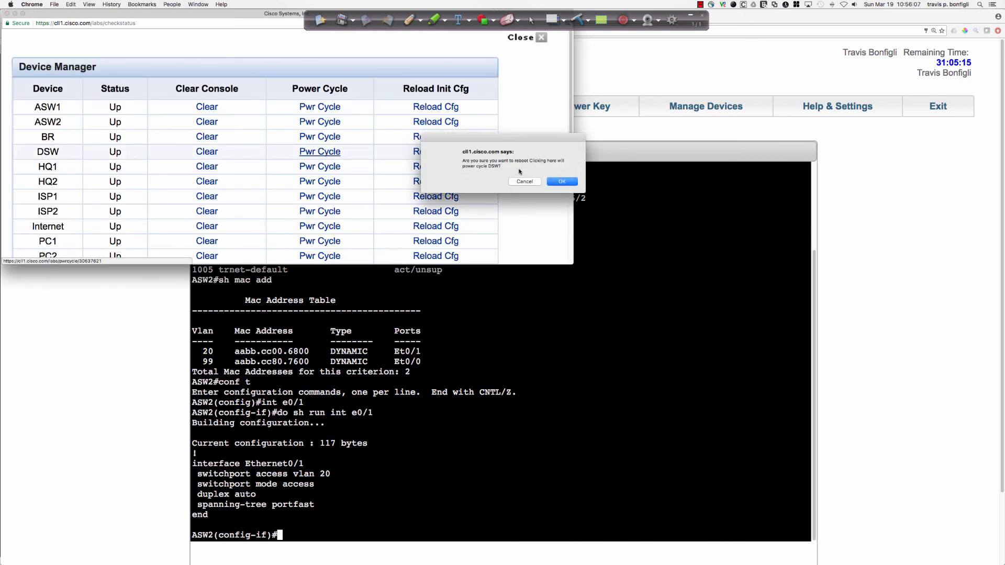
left_click(556, 183)
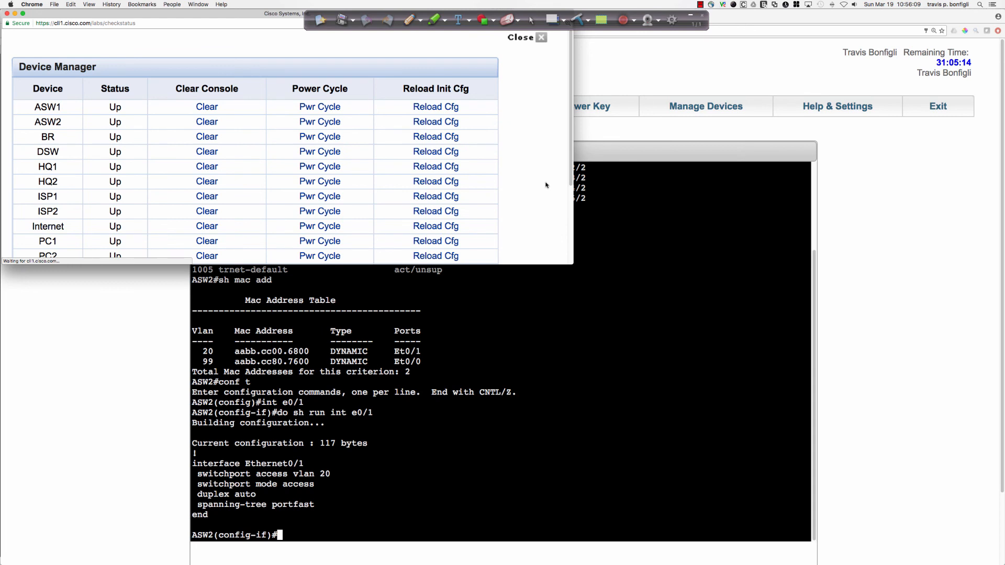
Try to power cycle PC3 from the device manager, confirming the reboot, and return to the main lab page.
scroll(546, 185, "down", 1)
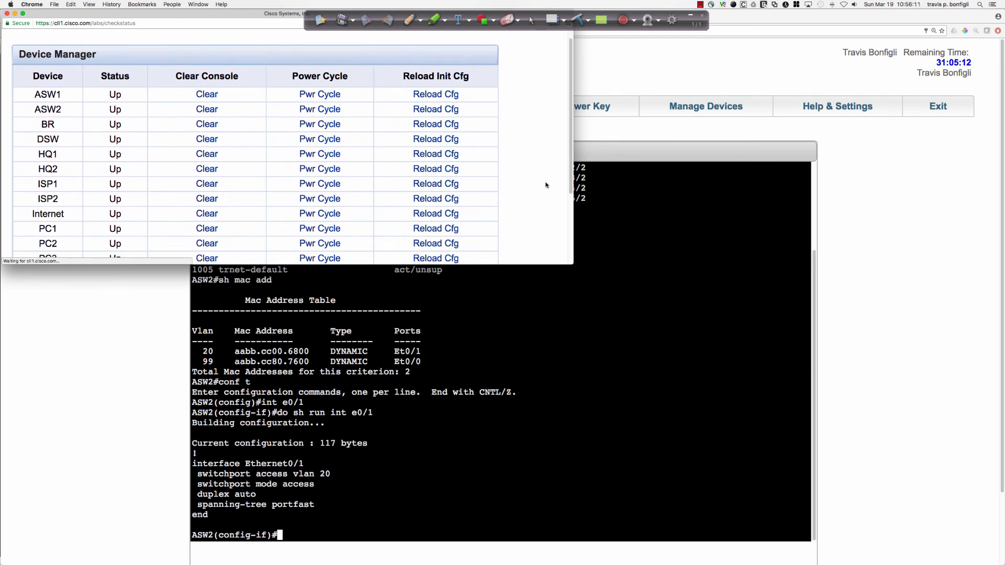
scroll(545, 184, "down", 1)
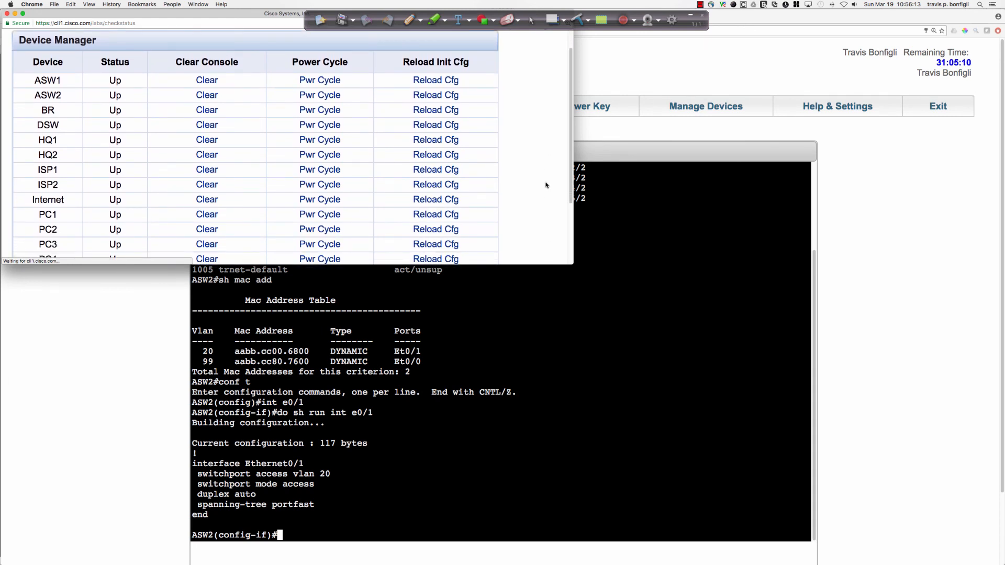
scroll(545, 185, "down", 1)
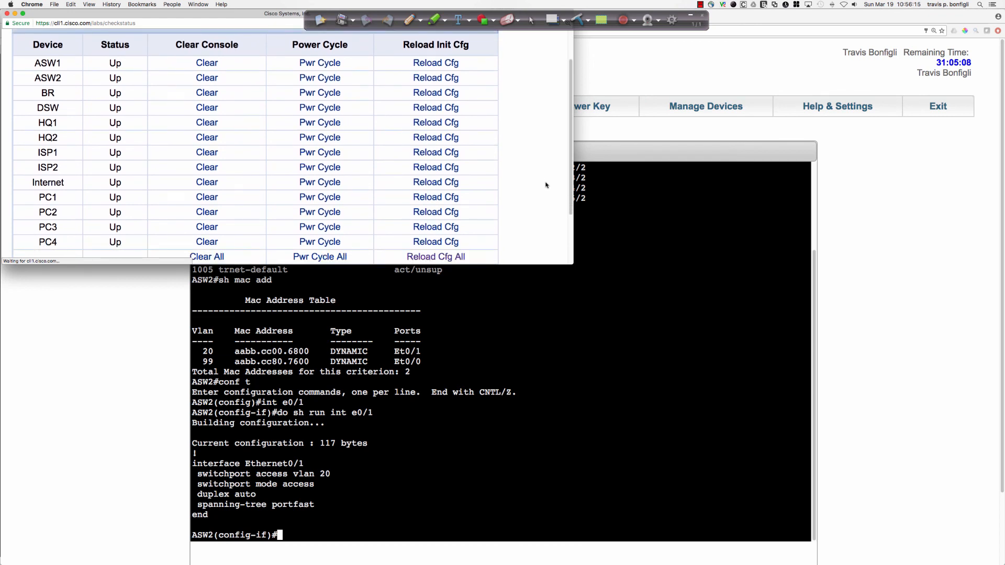
left_click(325, 226)
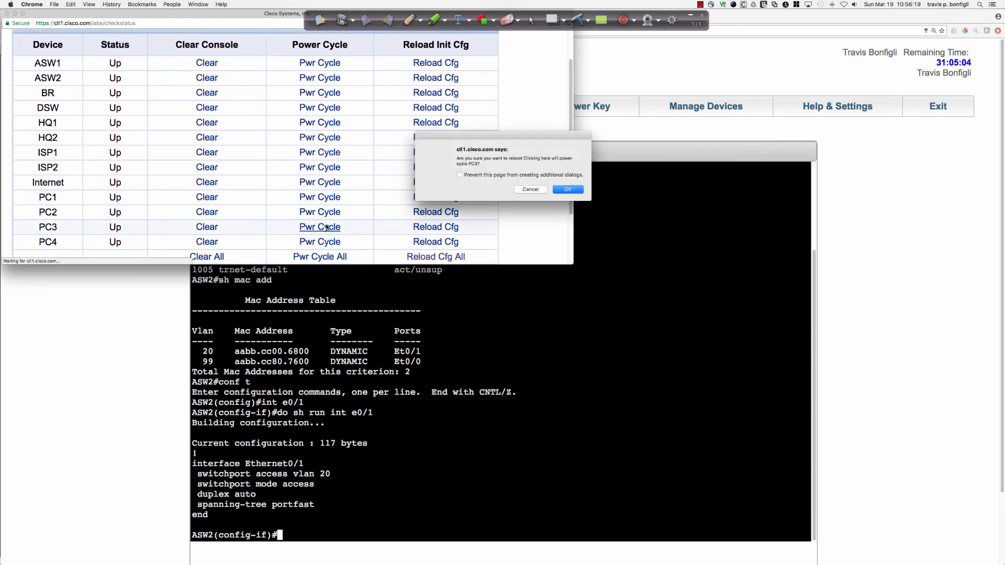
left_click(567, 190)
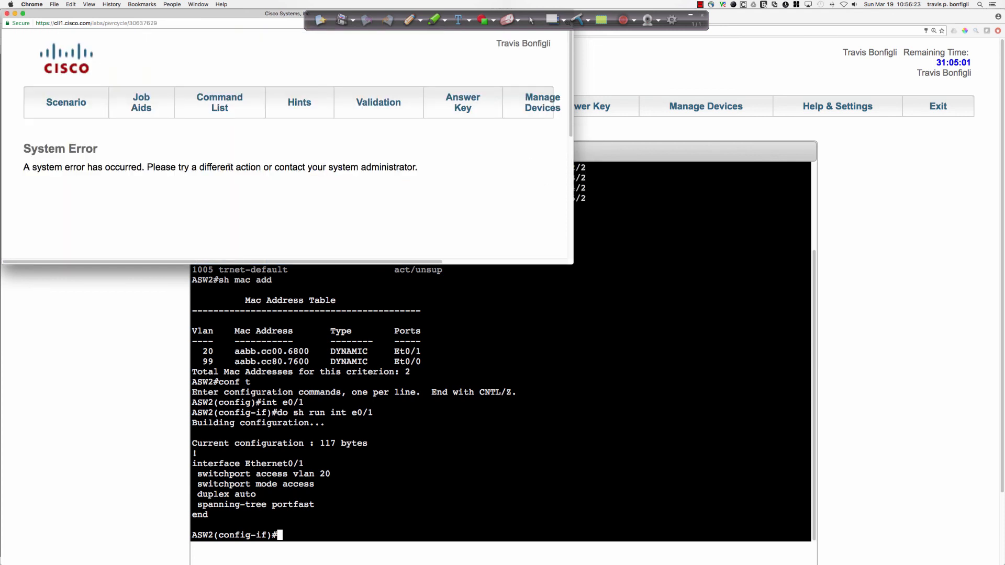
left_click(527, 108)
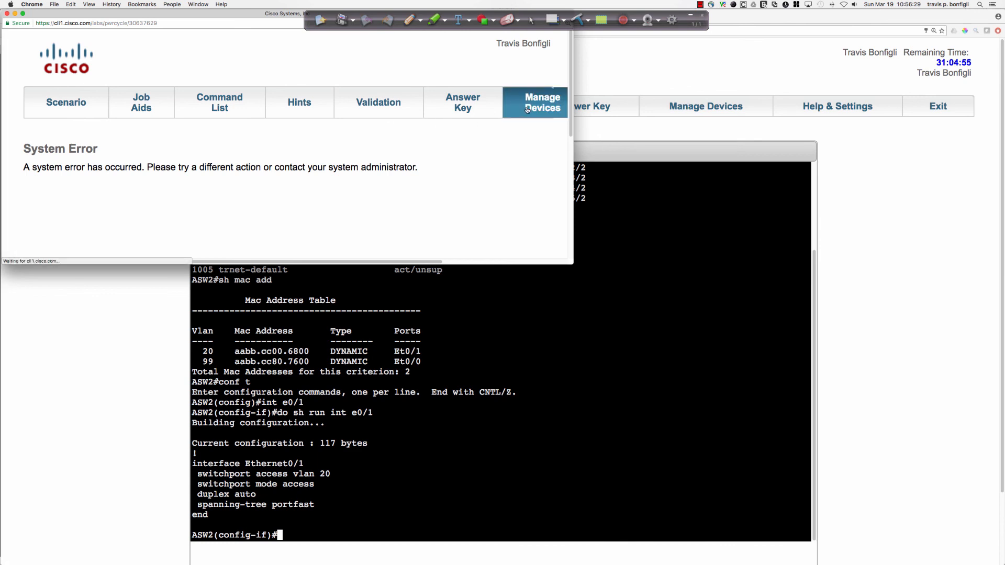
left_click(627, 241)
Enter privileged EXEC mode on DSW's console with the enable password.
left_click(294, 154)
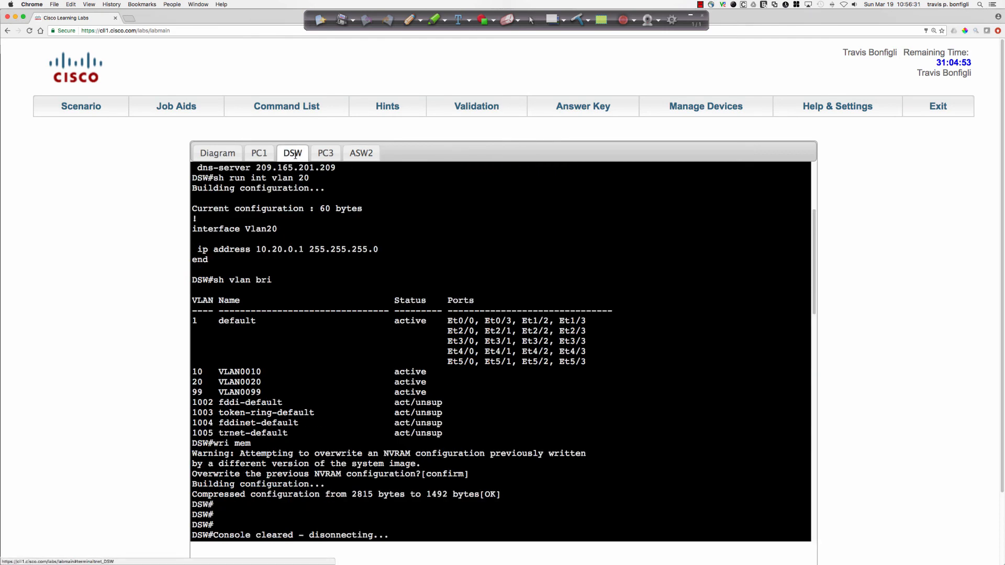
scroll(584, 350, "down", 3)
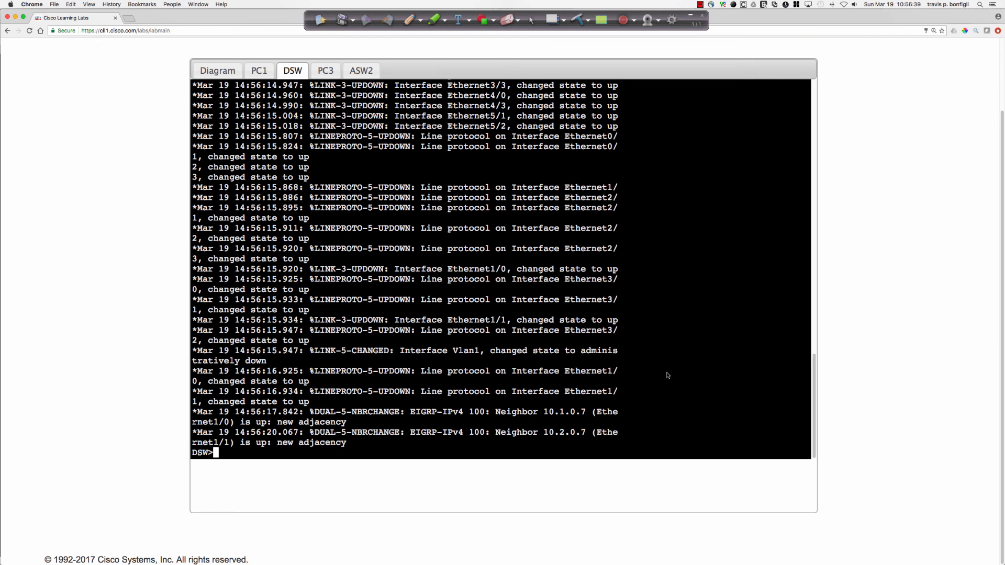
type("en")
key("Return")
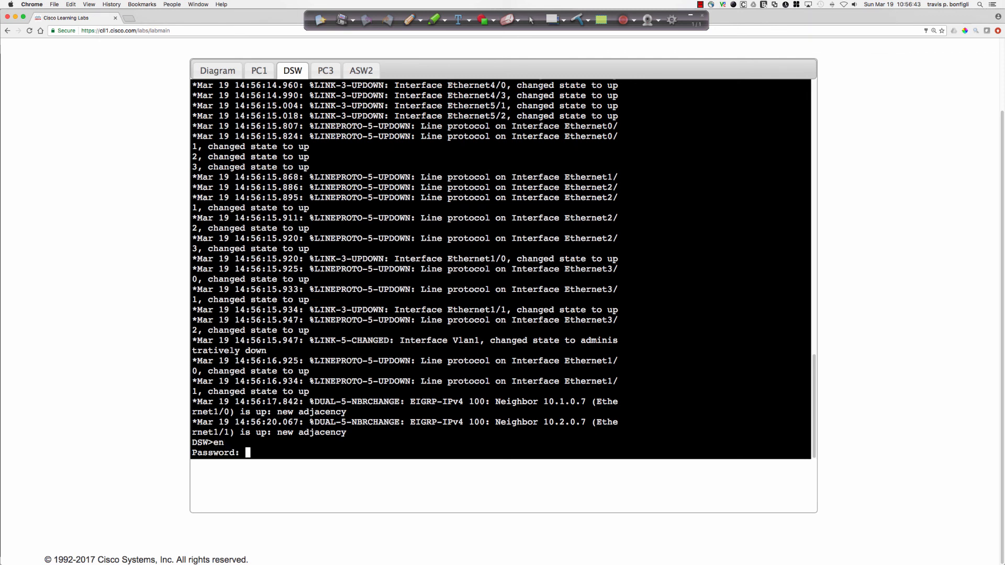
key("Return")
key("Return")
key("Return")
key("Return")
key("Return")
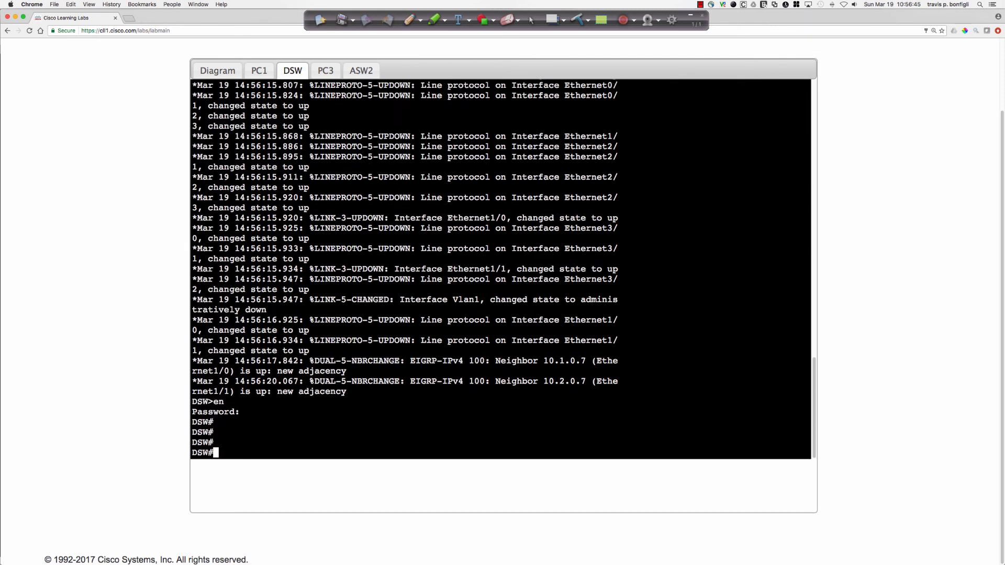
Display DSW's DHCP bindings with sh ip dhcp bind, repeating the command several times to watch for a new lease.
type("sh ip dhcp bind")
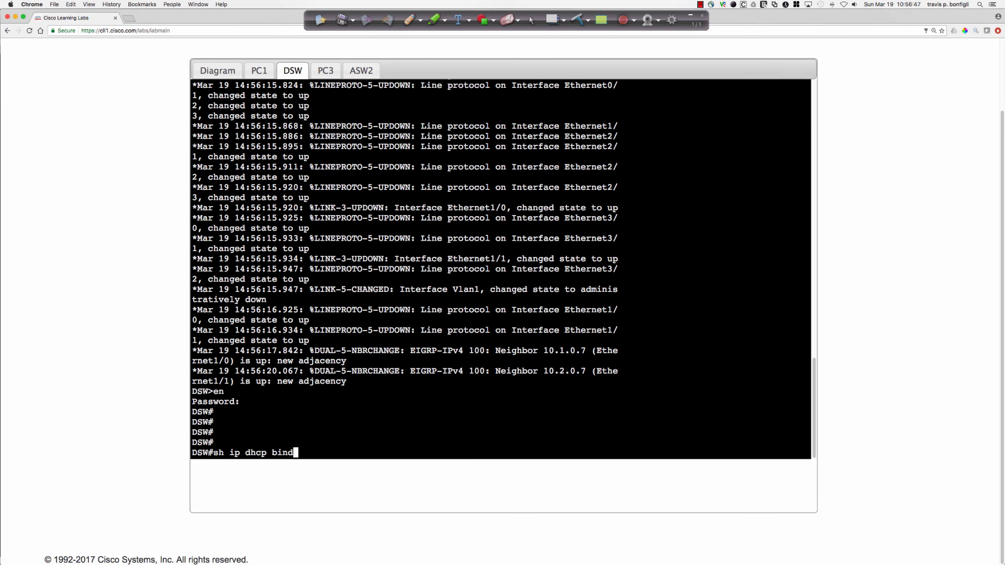
key("Return")
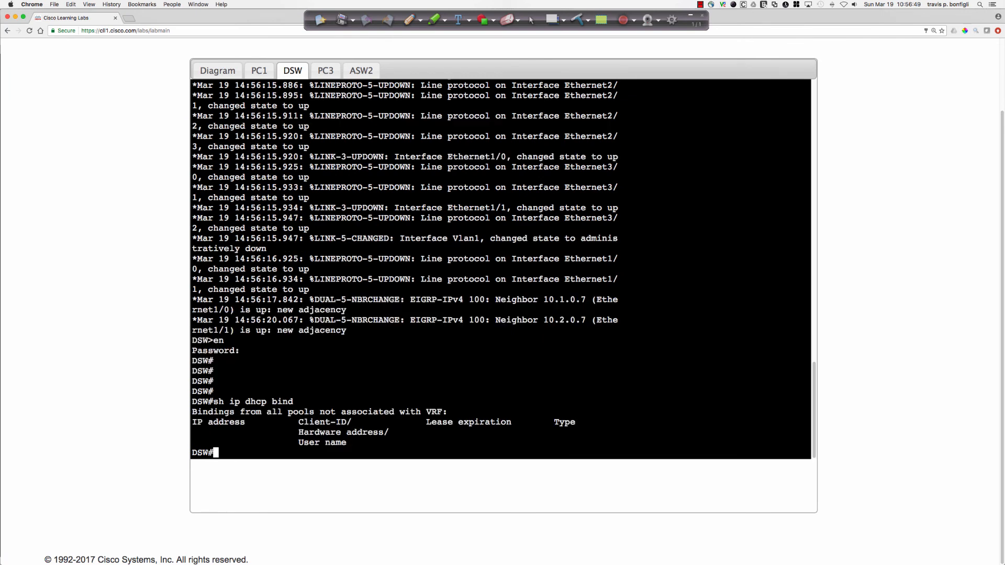
key("Up")
key("Return")
key("Up")
key("Return")
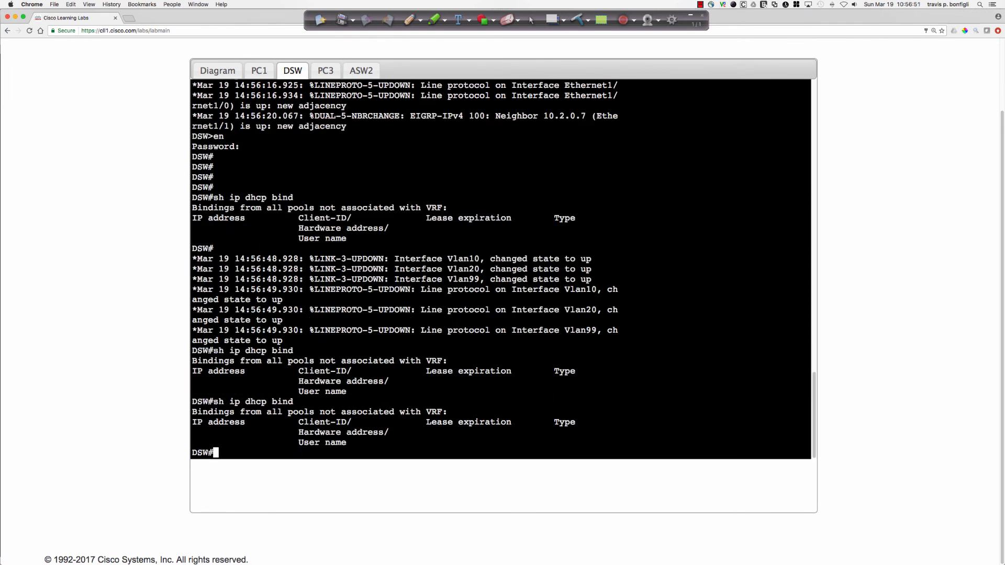
key("Up")
key("Return")
key("Up")
key("Return")
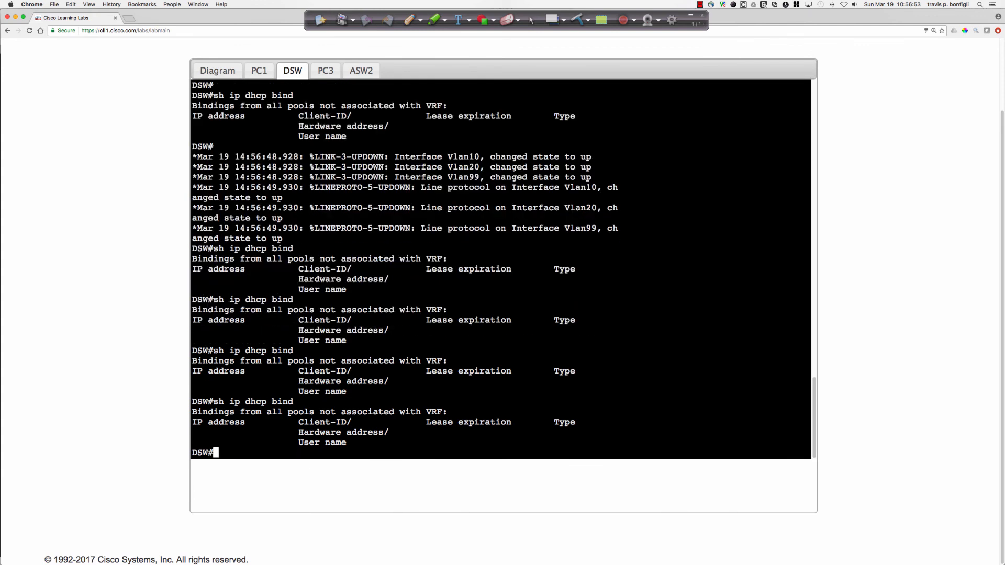
Shut down PC3's interface e0/0 from configuration mode and bring it back up with no shut.
left_click(326, 71)
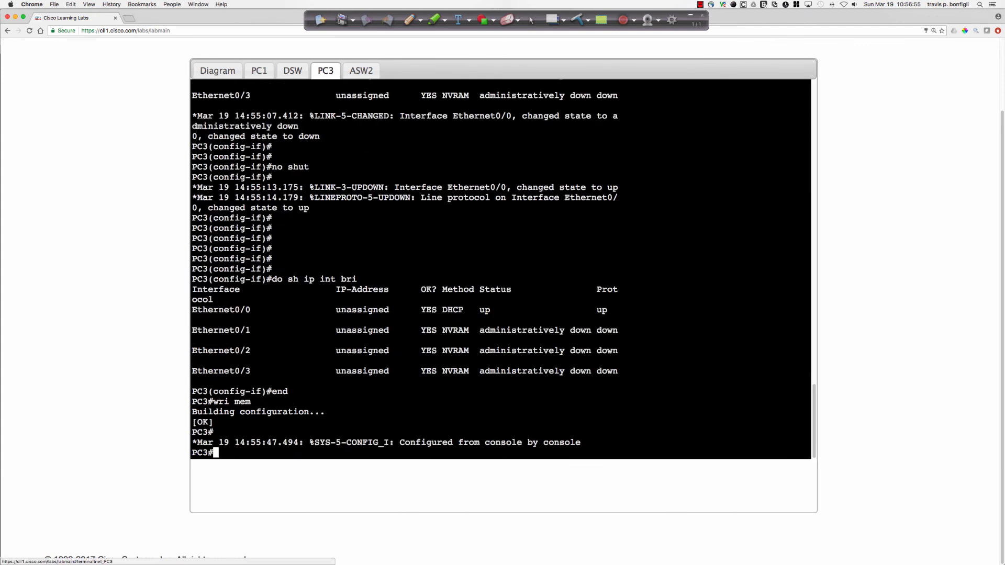
key("Return")
key("Return")
key("Return")
key("Return")
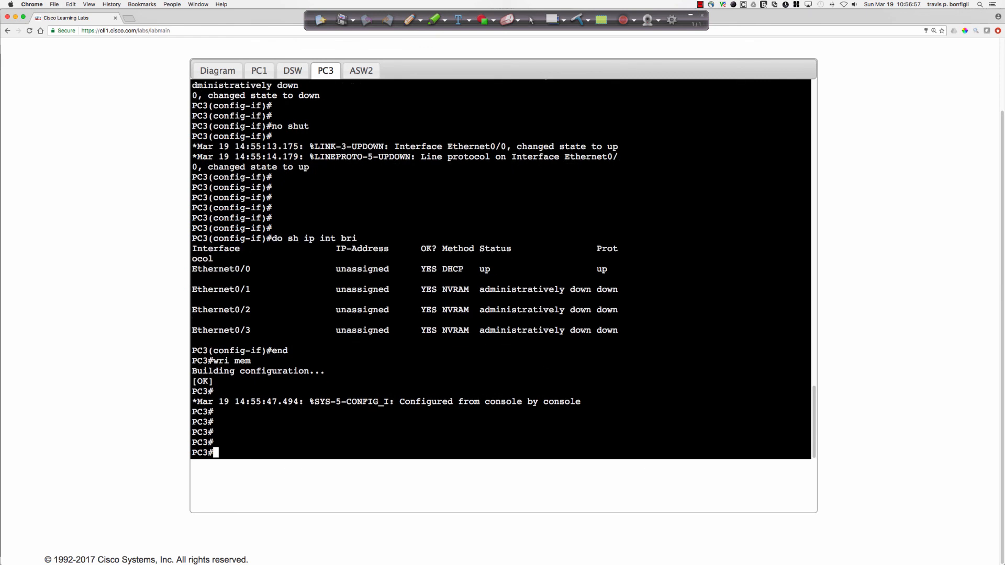
type("conf t")
key("Return")
type("int e0/0")
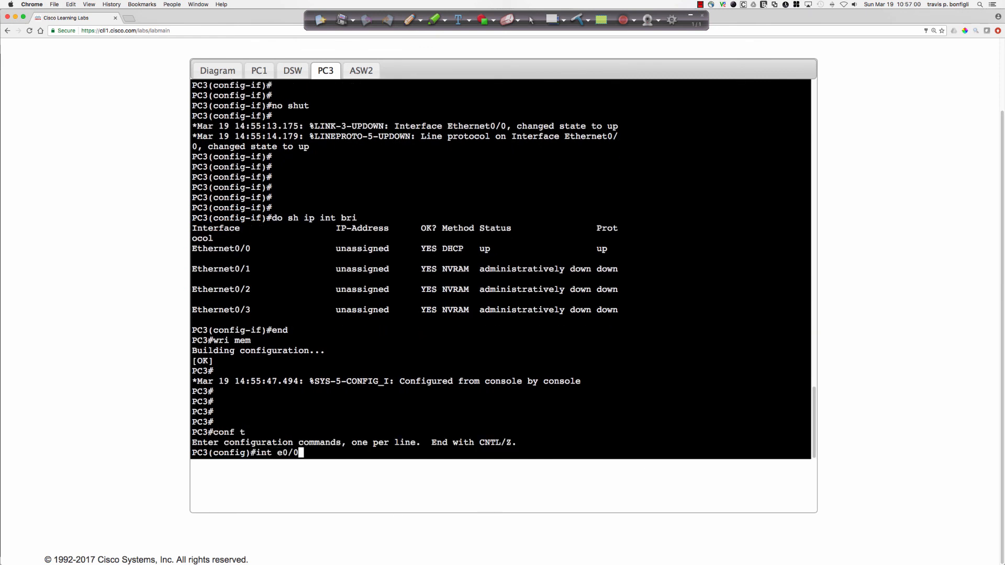
key("Return")
type("shut")
key("Return")
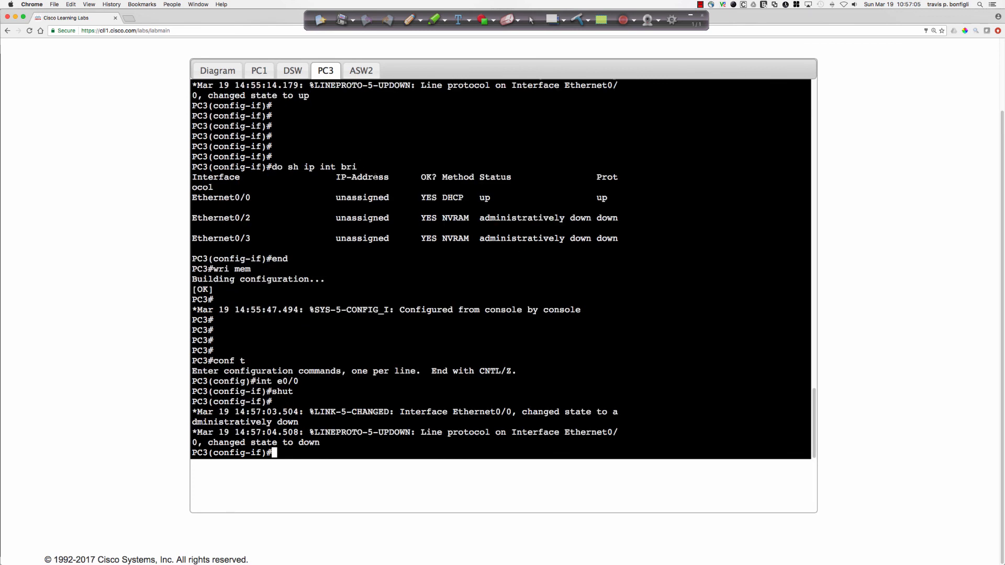
type("no shut")
key("Return")
Return to DSW and query its DHCP bindings repeatedly to look for a lease to PC3.
left_click(259, 70)
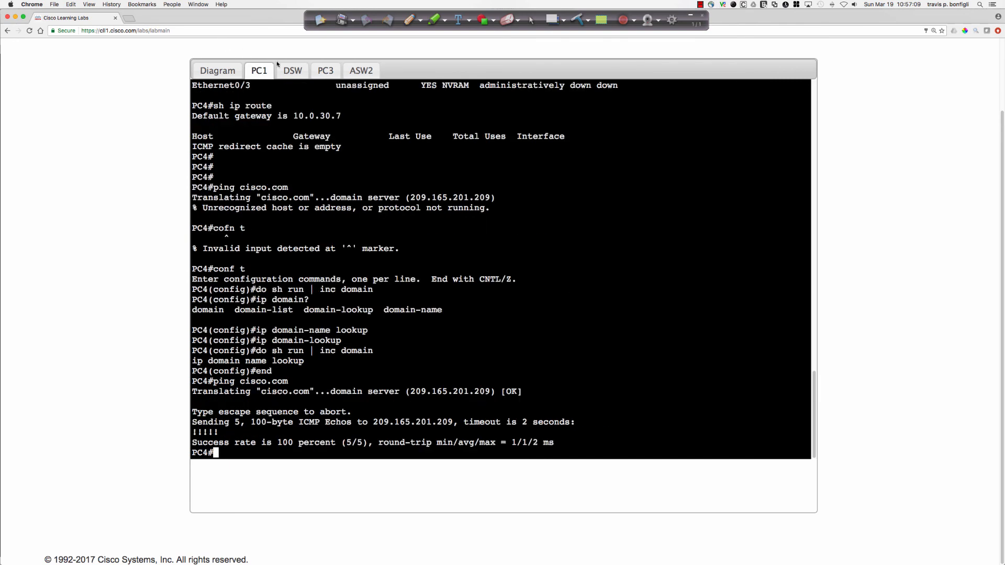
left_click(292, 70)
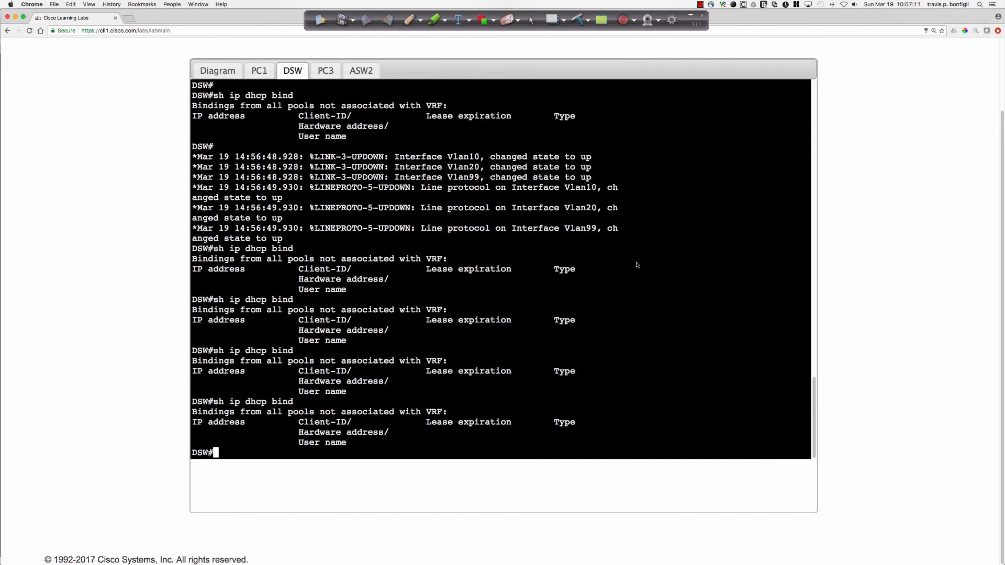
key("Return")
key("Up")
key("Return")
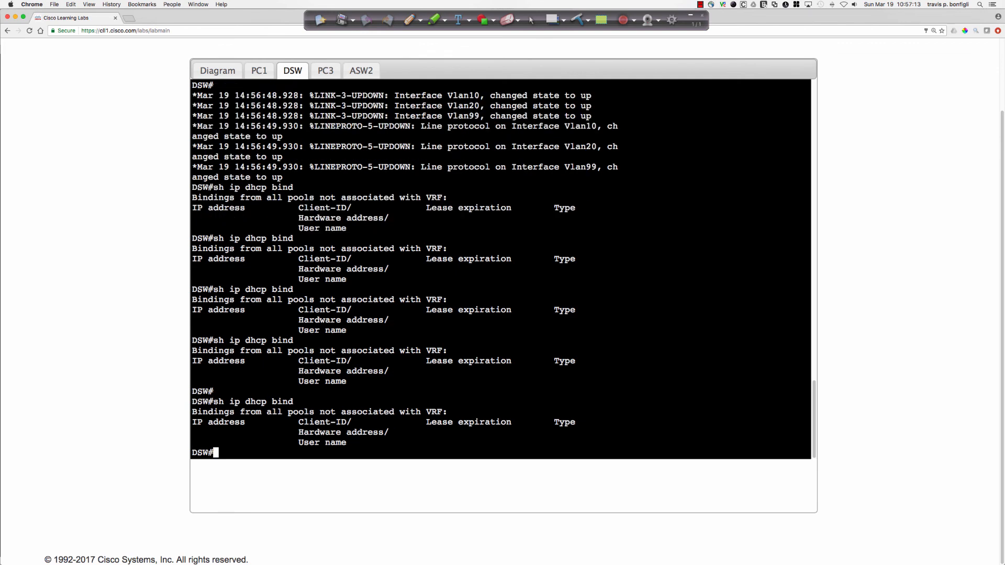
key("Up")
key("Return")
key("Up")
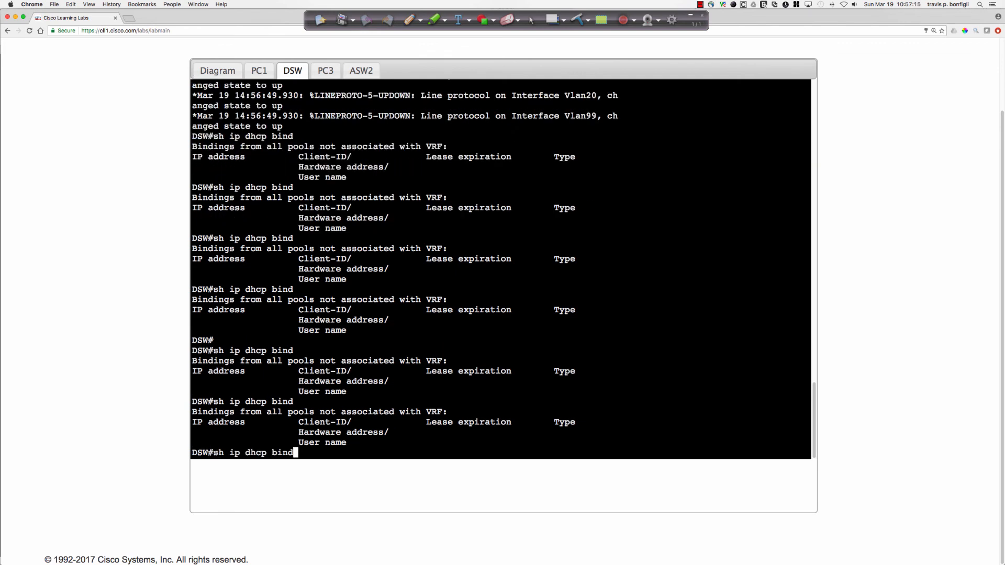
key("Return")
key("Up")
key("Return")
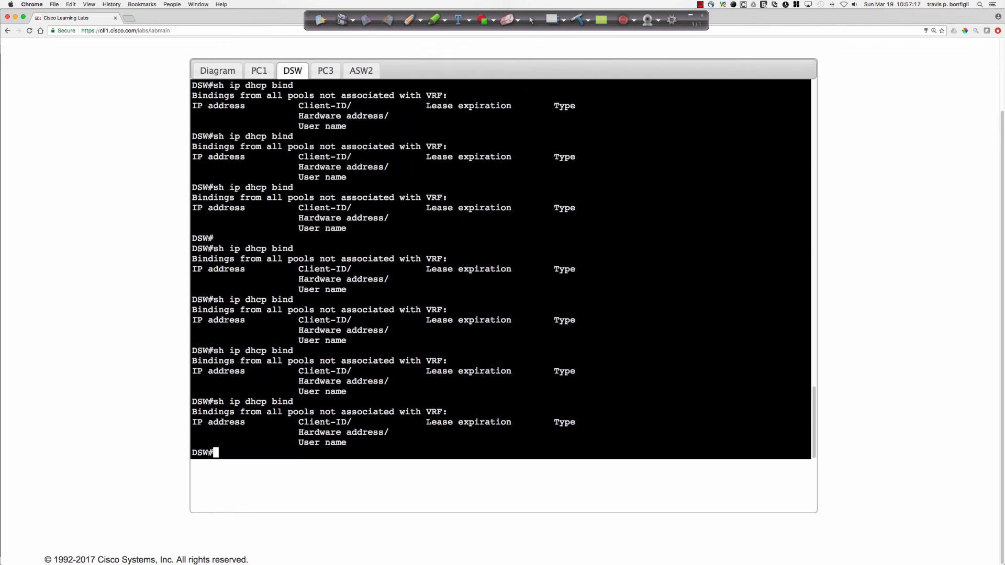
Check PC3's console for the Ethernet0/0 link state and list DSW's DHCP bindings once more.
left_click(332, 73)
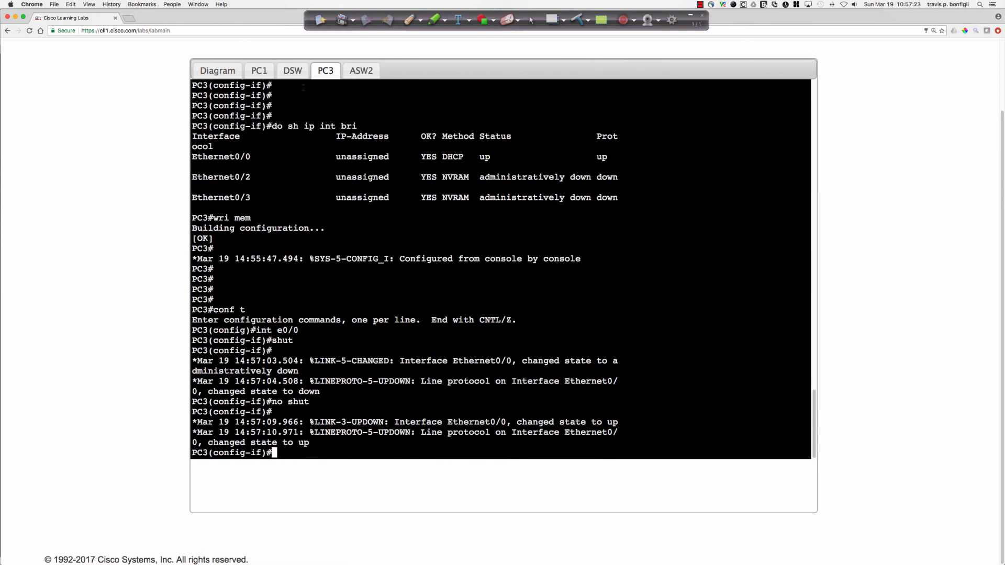
left_click(296, 73)
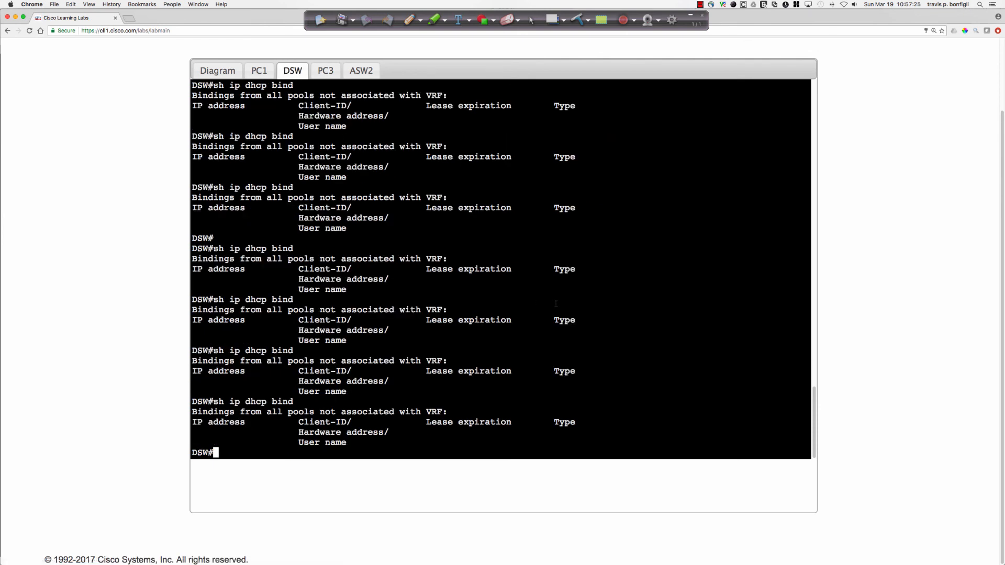
key("Up")
key("Return")
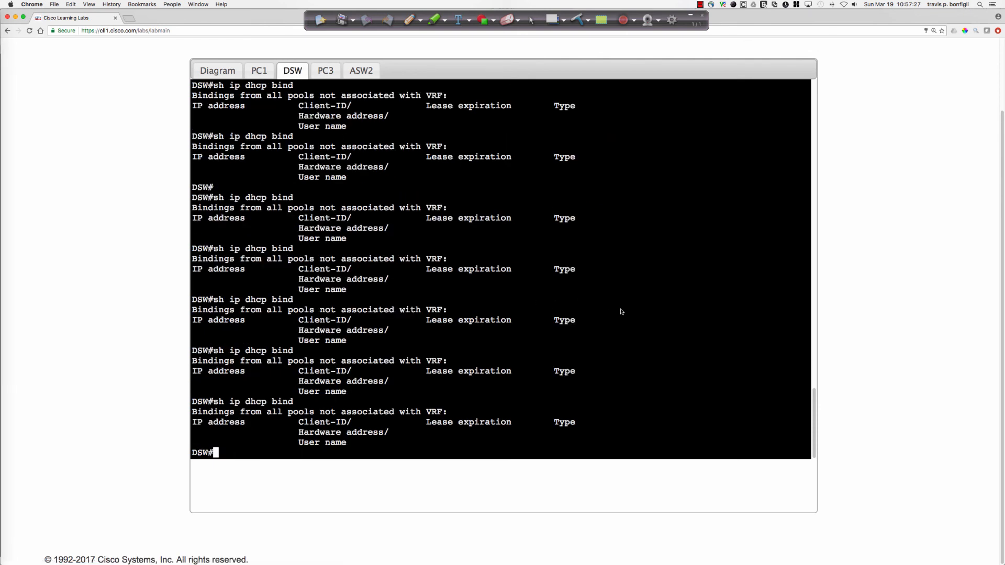
Display DSW's brief VLAN table with sh vlan bri, followed by its DHCP bindings.
type("sh v")
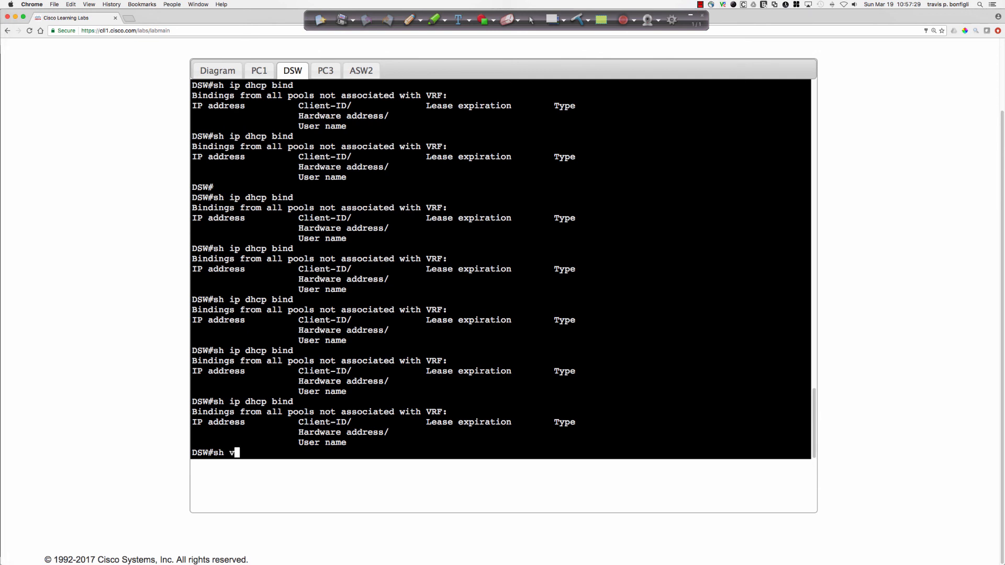
type("lan bri")
key("Return")
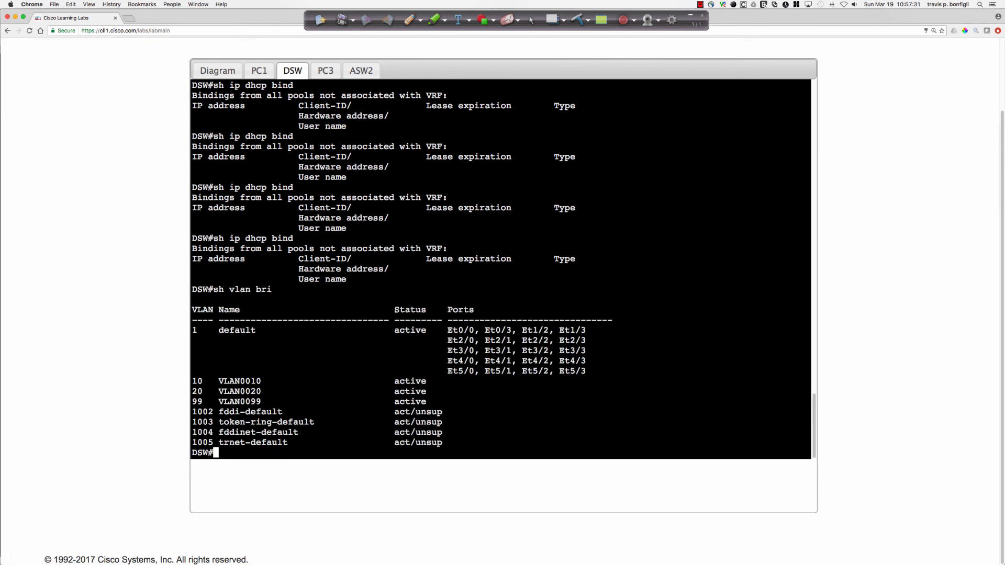
type("sh ip dhcp bin")
key("Return")
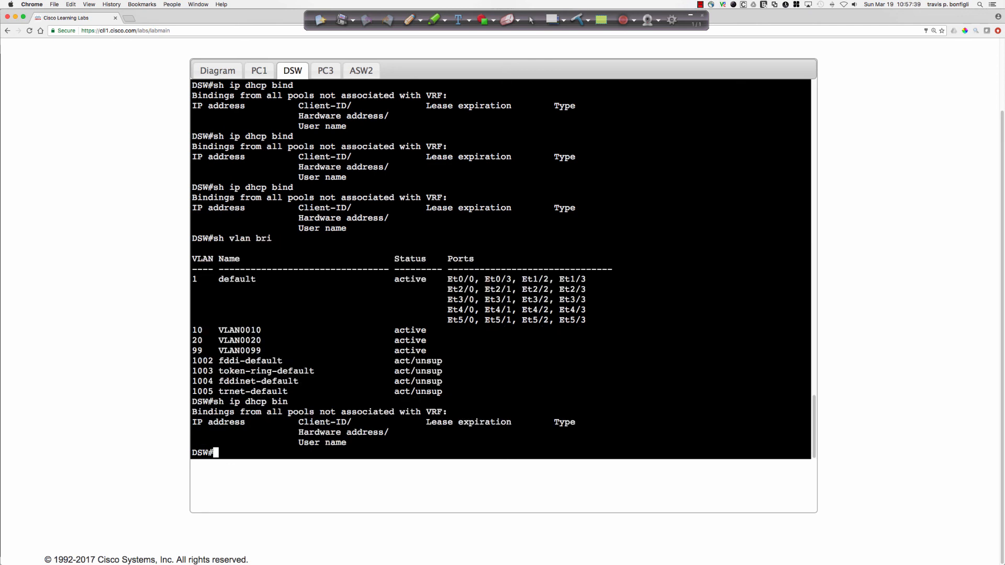
Display the running configuration of DSW's VLAN 20 interface with sh run int vlan 20.
type("sh run | int vlan 20")
key("Return")
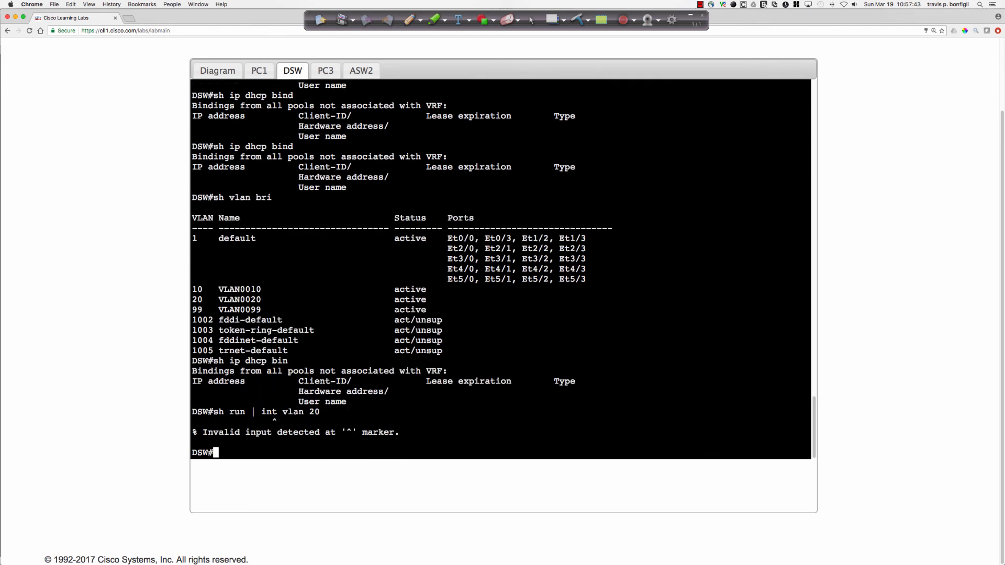
type("sh run int vlan 20")
key("Return")
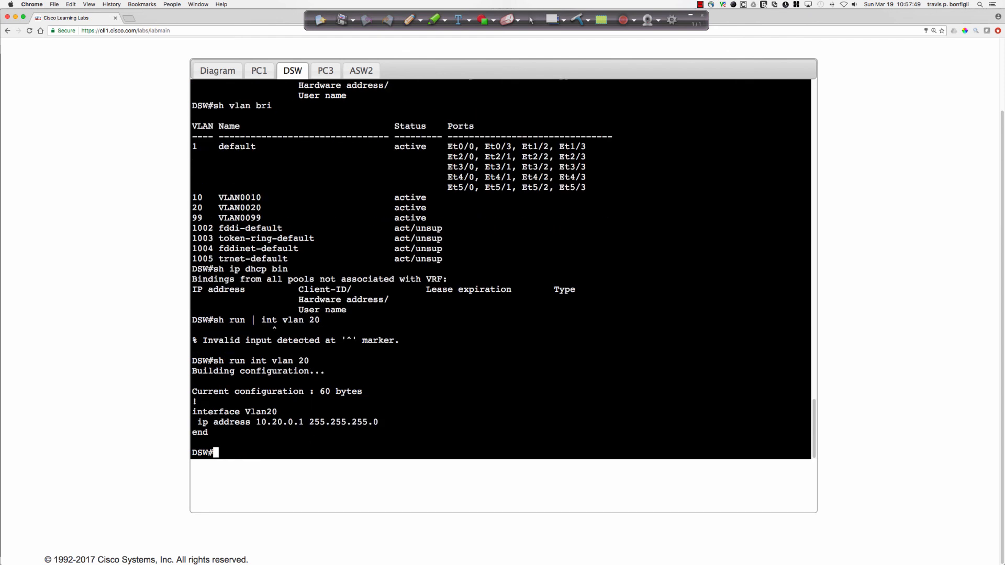
Display the brief IP status of all DSW interfaces with sh ip int bri.
type("do sh ip int bri")
key("Return")
type("sh")
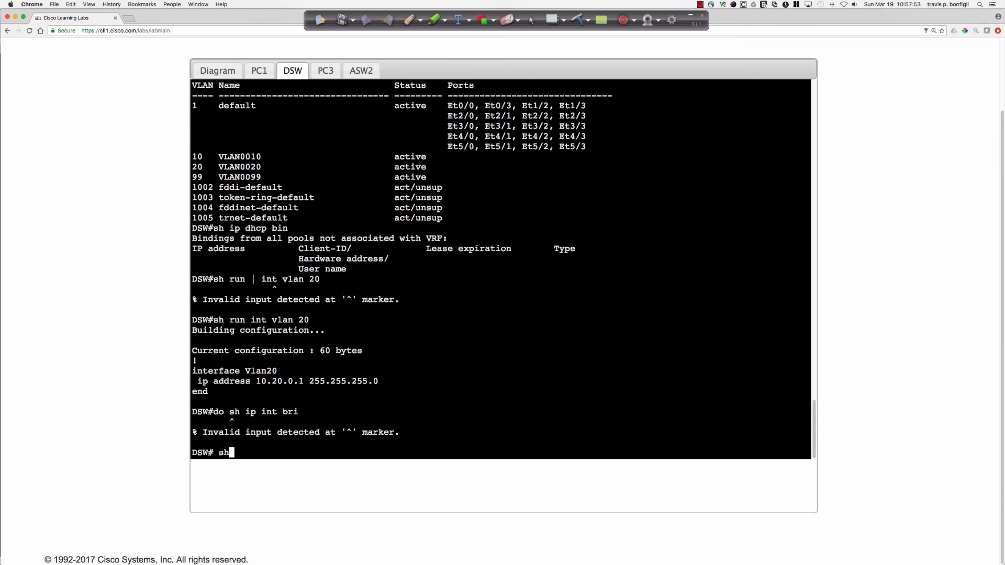
key("BackSpace")
key("BackSpace")
key("BackSpace")
type("sh ip int bri")
key("Return")
key("space")
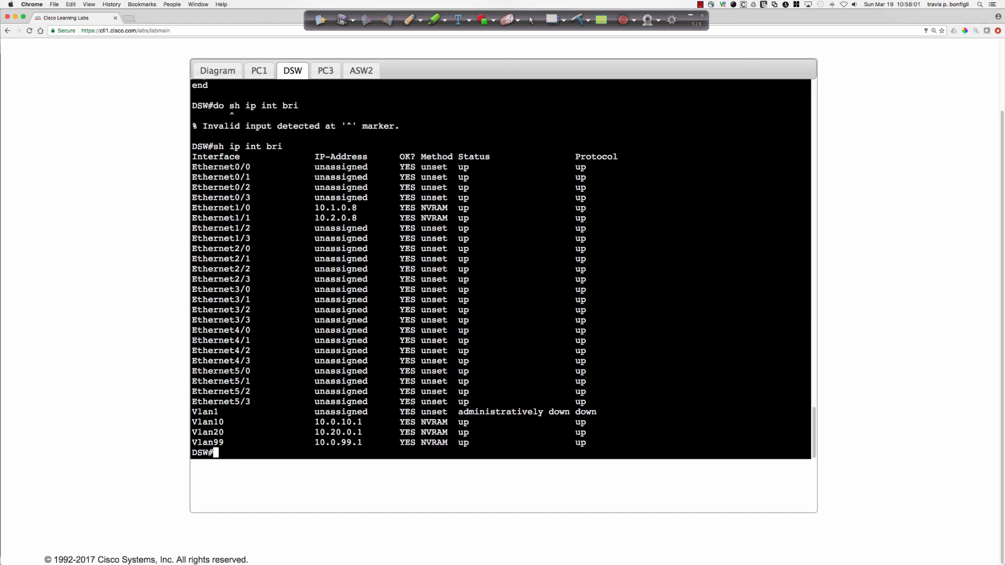
Set the IP address of DSW's VLAN 20 interface to 10.0.20.1 with mask 255.255.255.0.
type("conf t")
key("Return")
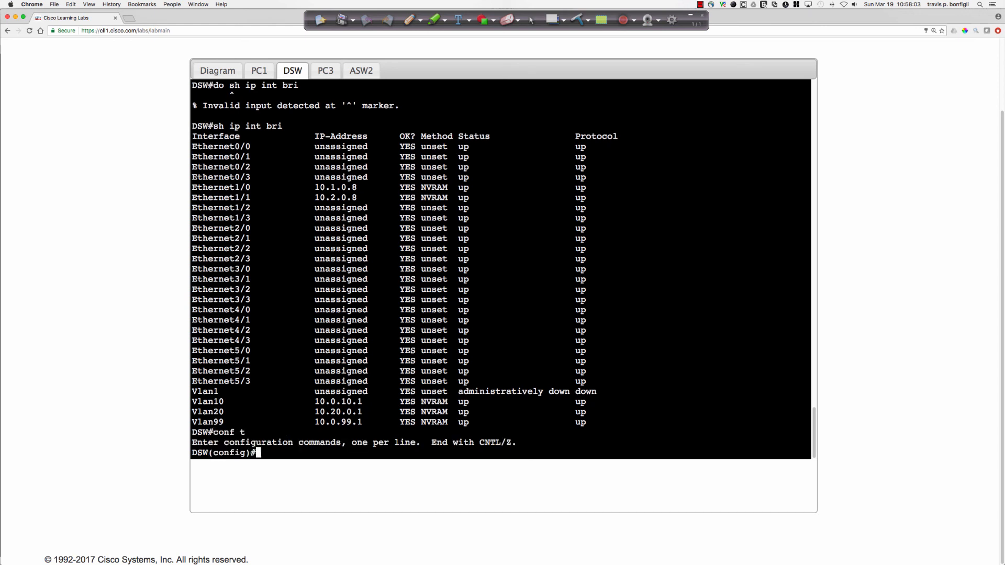
type("int vlan 20")
key("Return")
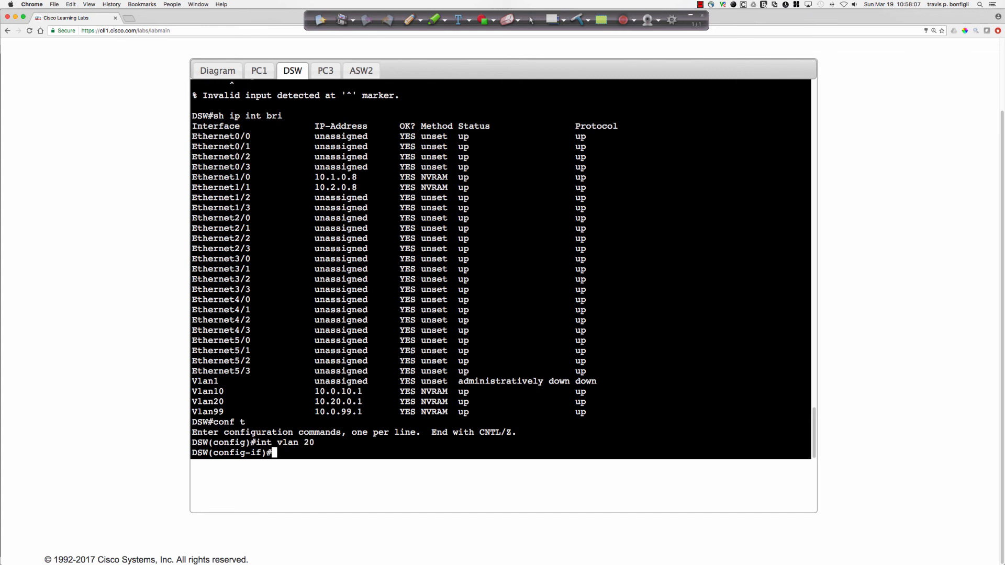
type("ip add 10.0.20.1")
key("Return")
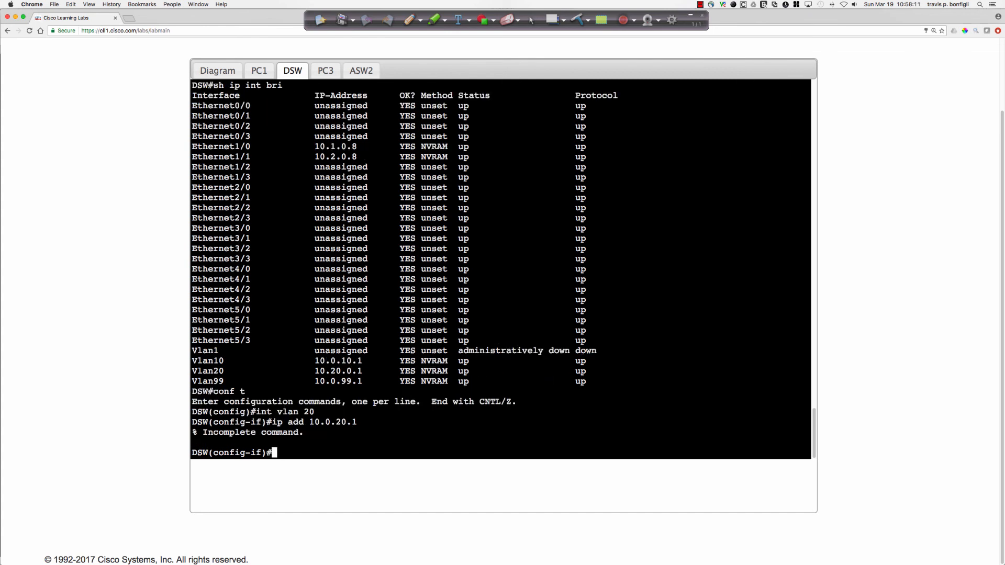
key("Up")
type("255.255.255.0")
key("Return")
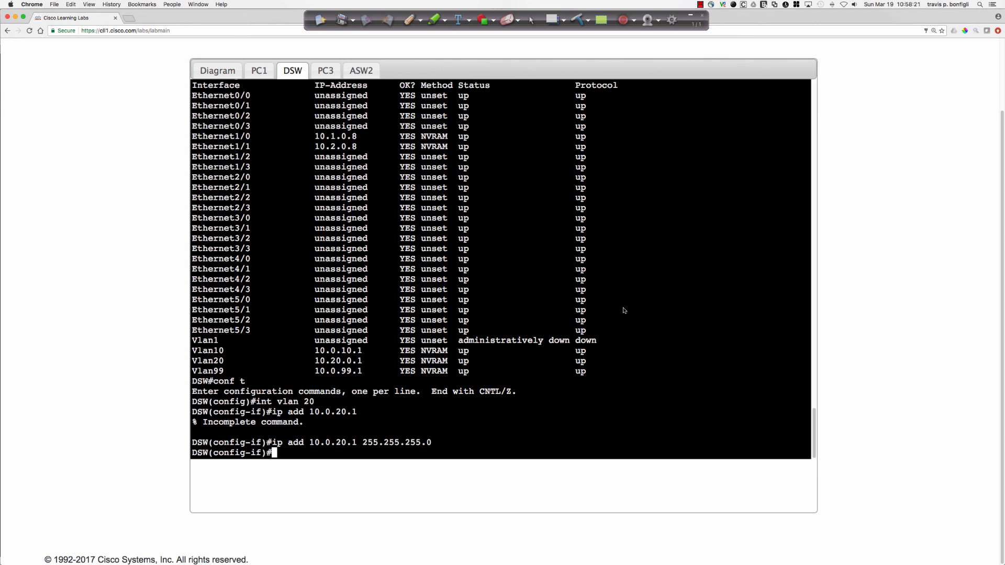
Switch to PC3's console and shut down its Ethernet0/0 interface.
left_click(325, 70)
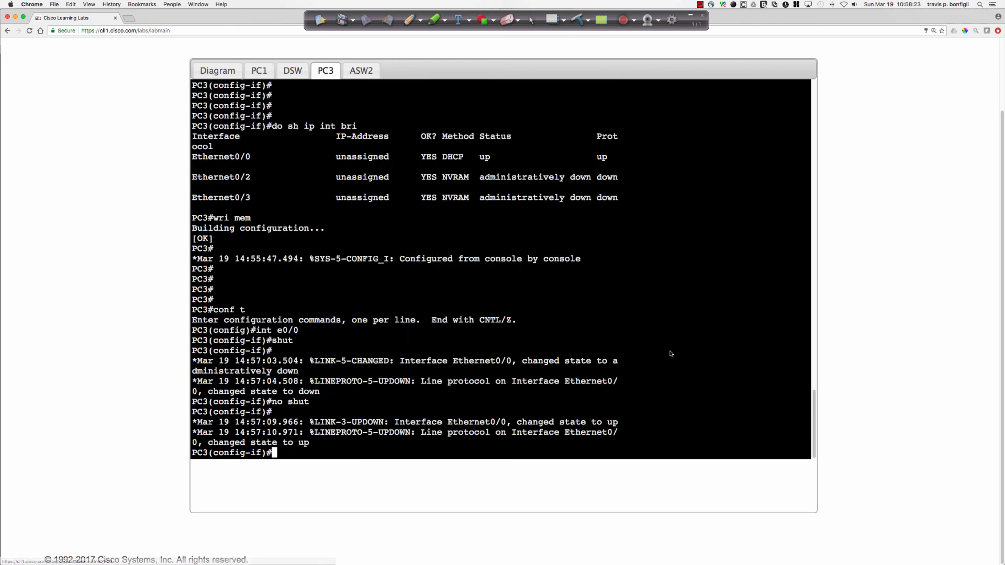
key("Return")
key("Return")
key("Return")
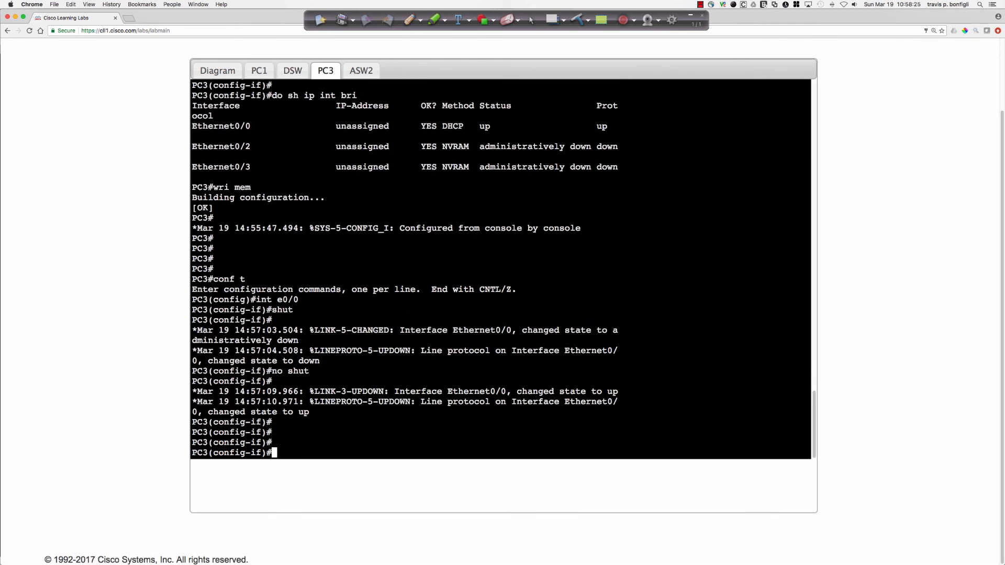
type("shut")
key("Return")
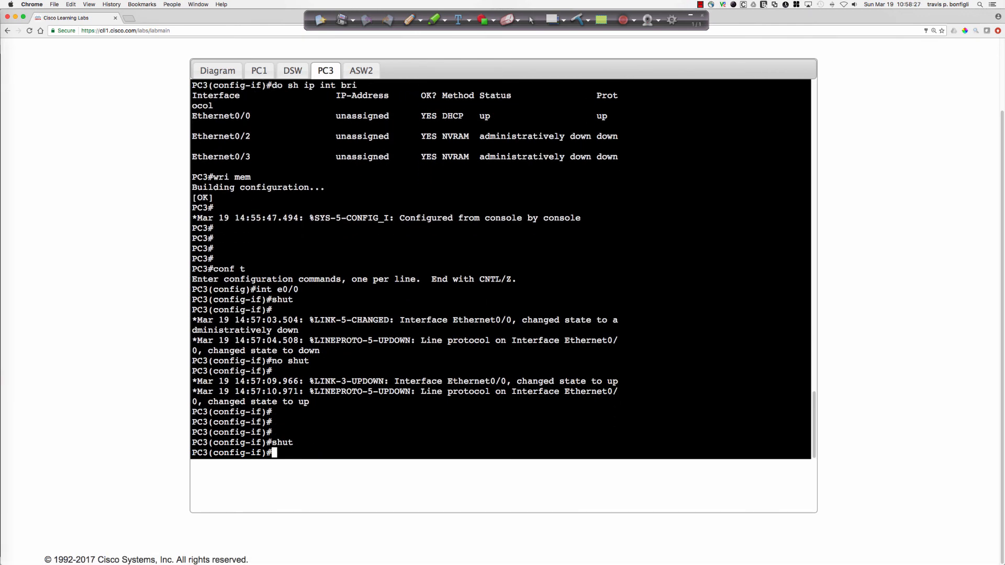
key("Return")
key("Return")
key("Return")
key("Return")
key("Return")
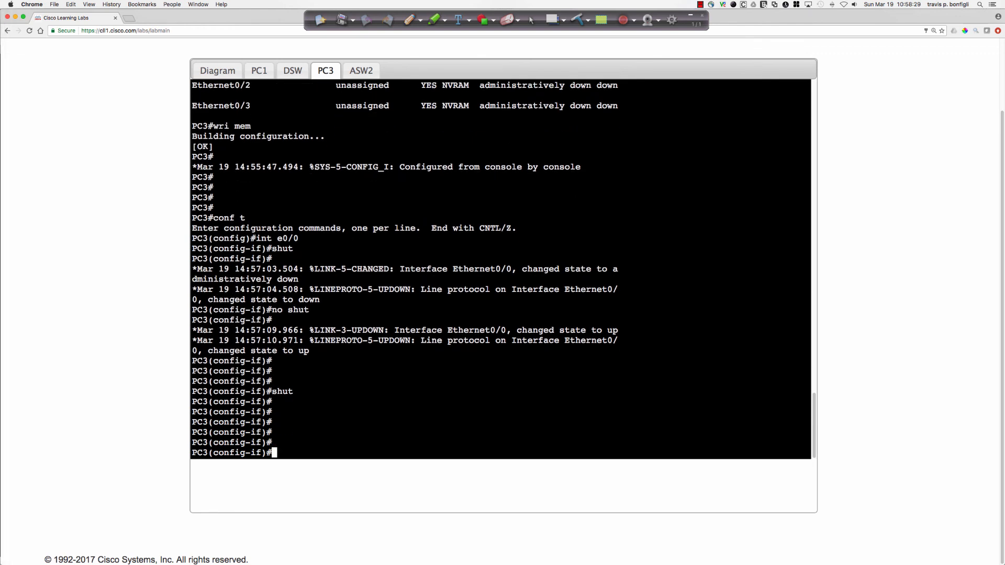
Re-enable PC3's Ethernet0/0 with no shut and wait on the console for its DHCP address assignment.
type("no shut")
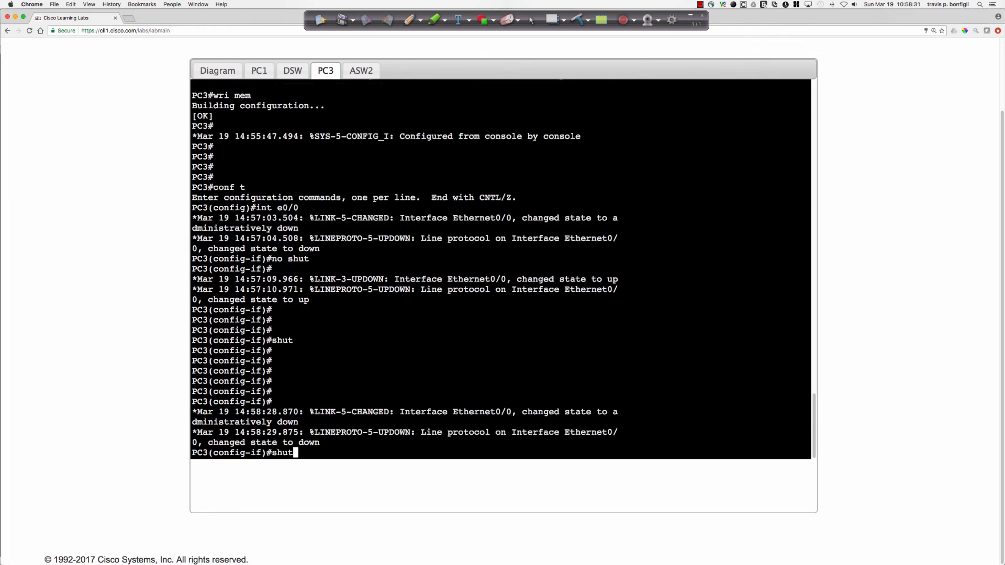
key("Return")
key("Return")
key("Return")
key("Return")
key("Return")
key("Return")
key("Return")
key("Return")
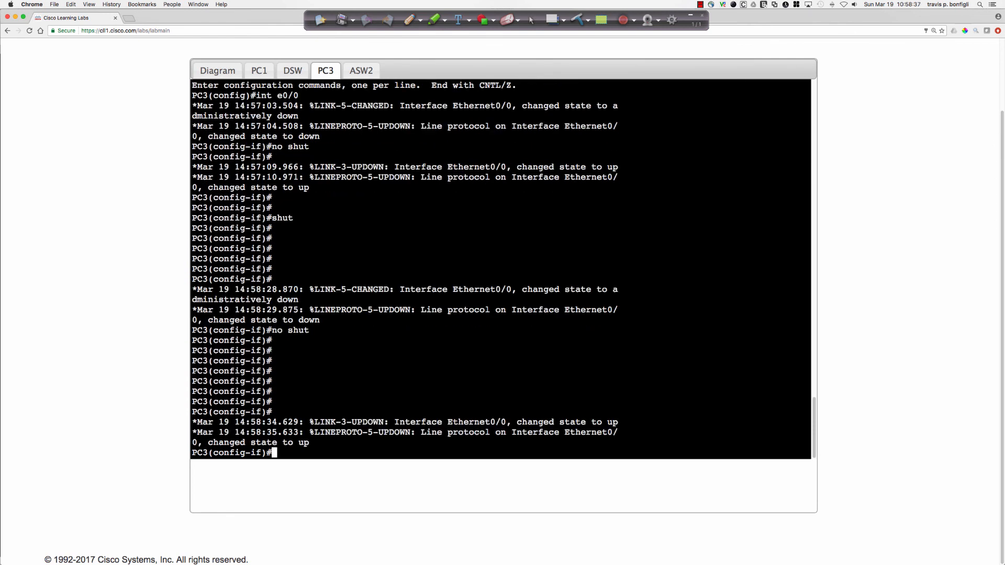
key("Return")
key("Return")
key("Return")
key("Return")
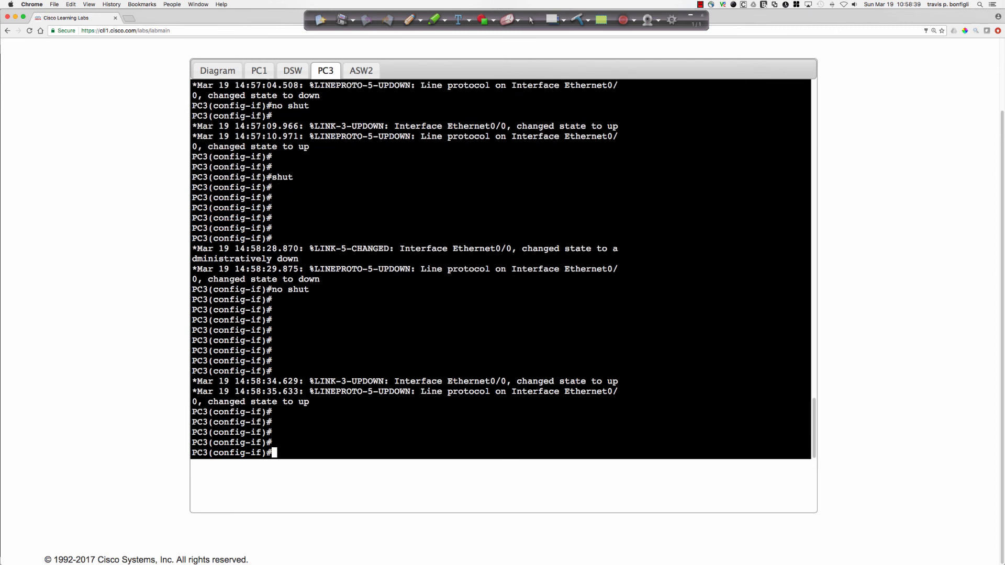
key("Return")
key("Return")
key("Return")
key("Return")
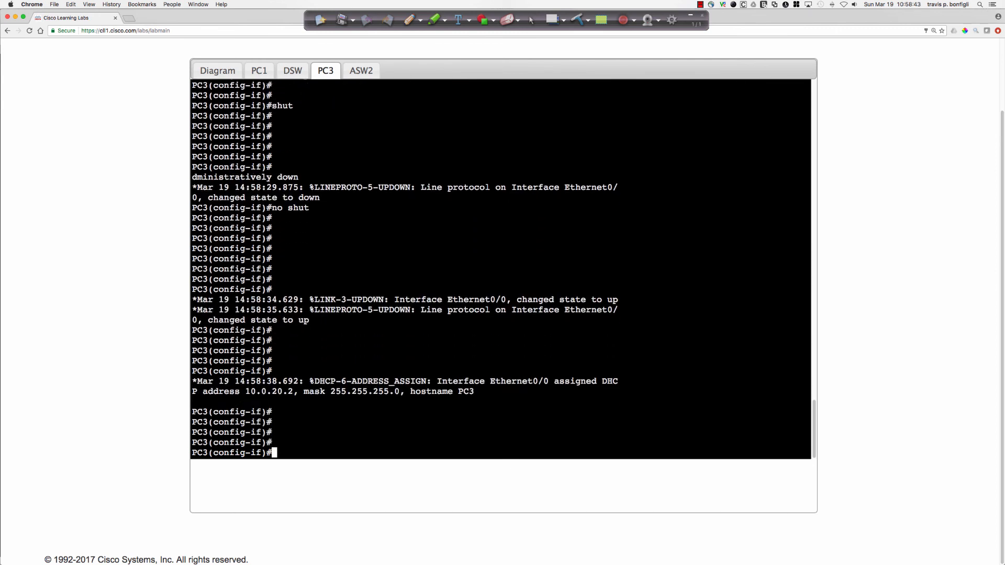
Check PC3's interface addressing with do sh ip int bri and its default gateway with do sh ip route.
type("do sh ip int bri")
key("Return")
type("do sh ip route")
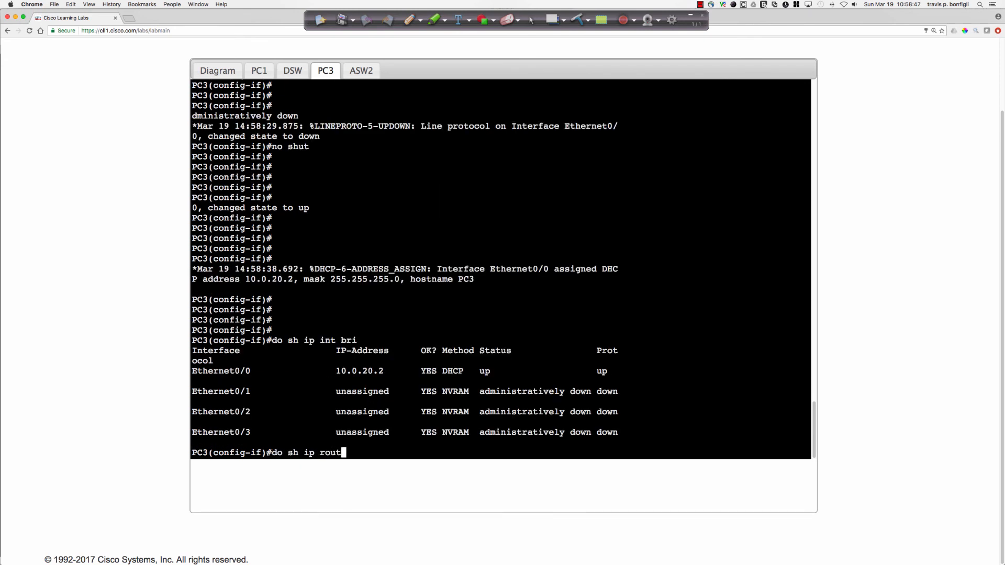
key("Return")
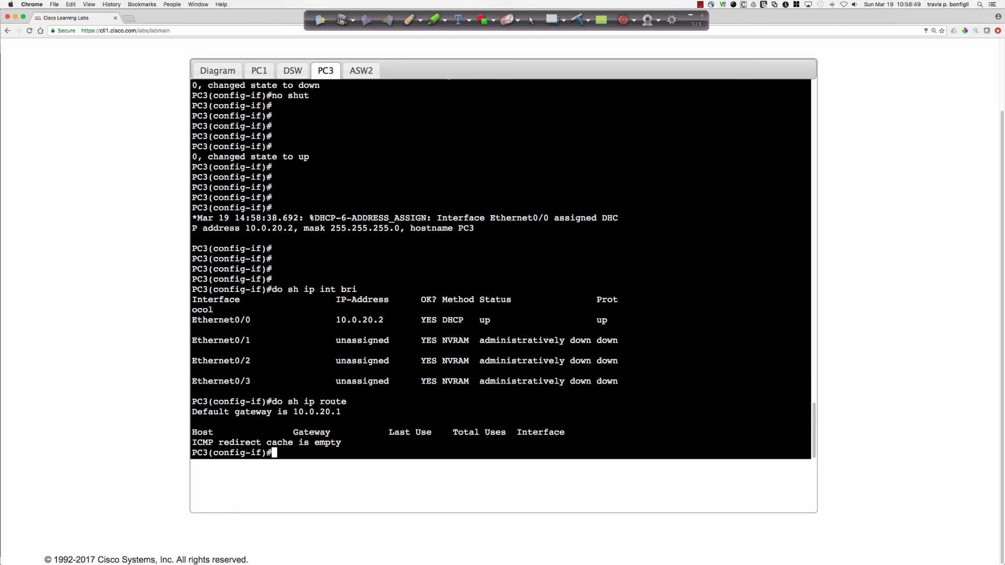
key("Up")
key("Return")
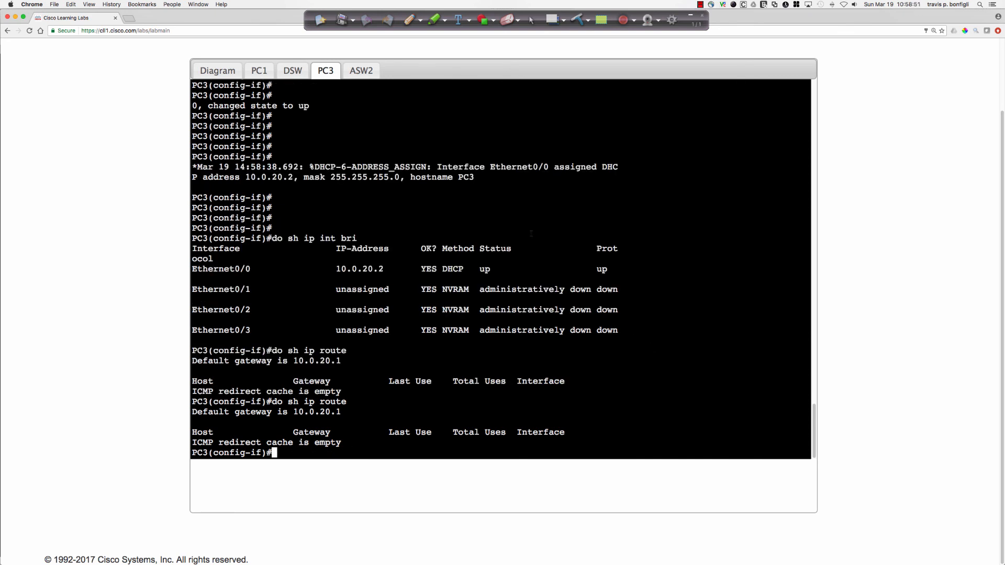
Return to DSW and try to filter its running configuration with do sh run | inc sec dhcp.
left_click(301, 73)
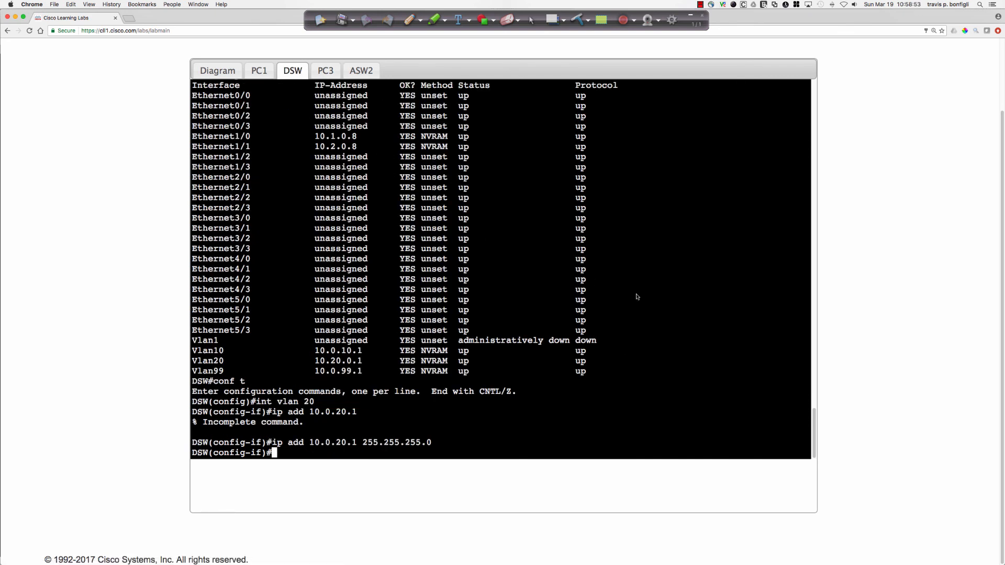
type("do shr")
key("BackSpace")
type("run")
key("BackSpace")
key("BackSpace")
key("BackSpace")
key("BackSpace")
type("run | inc sec dhcp")
key("Return")
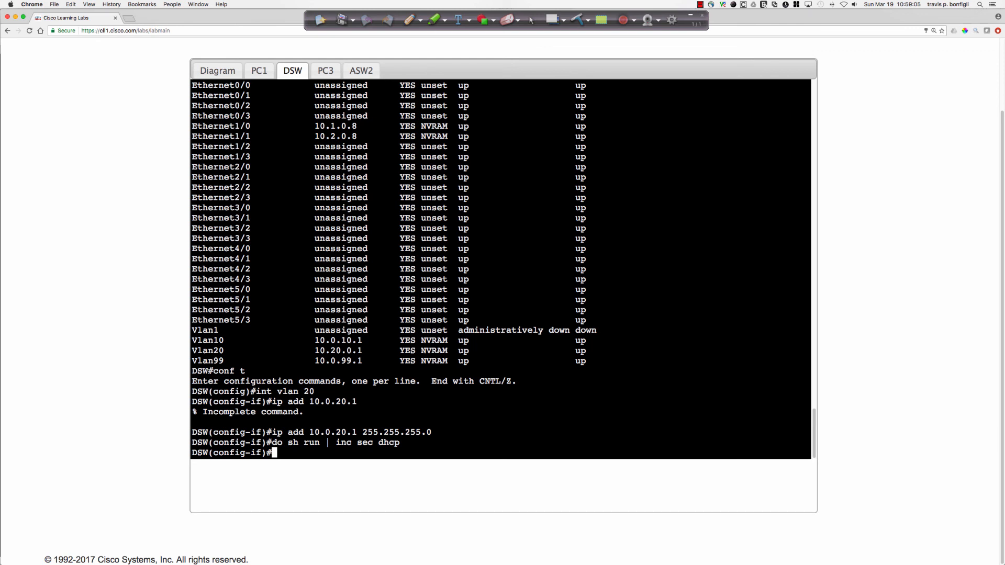
Display DSW's DHCP configuration with do sh run | sec dhcp and highlight the default-router address of VLAN20POOL.
key("Up")
key("Left")
key("Left")
key("Left")
key("Left")
key("Left")
key("Left")
key("Left")
key("Left")
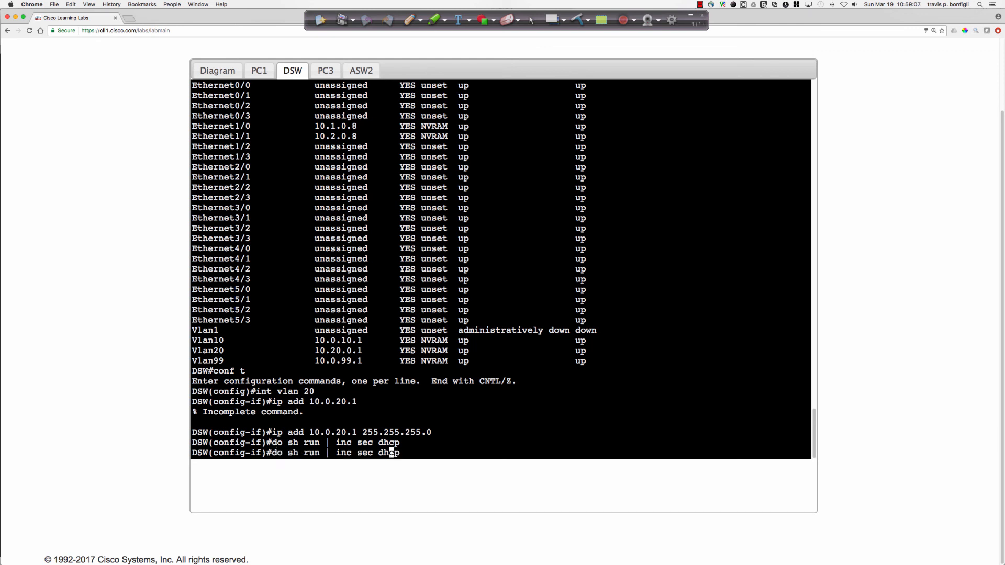
key("BackSpace")
key("BackSpace")
key("BackSpace")
key("BackSpace")
key("Return")
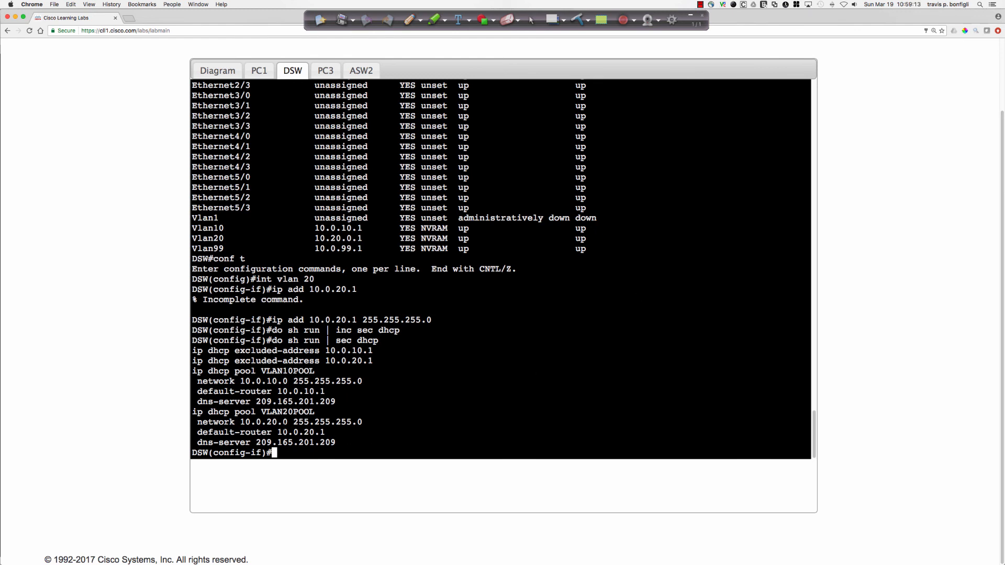
left_click_drag(278, 432, 325, 432)
left_click(515, 415)
List DSW's interfaces again with do sh ip int bri to verify the VLAN 20 address.
type("do sh ip int bri")
key("Return")
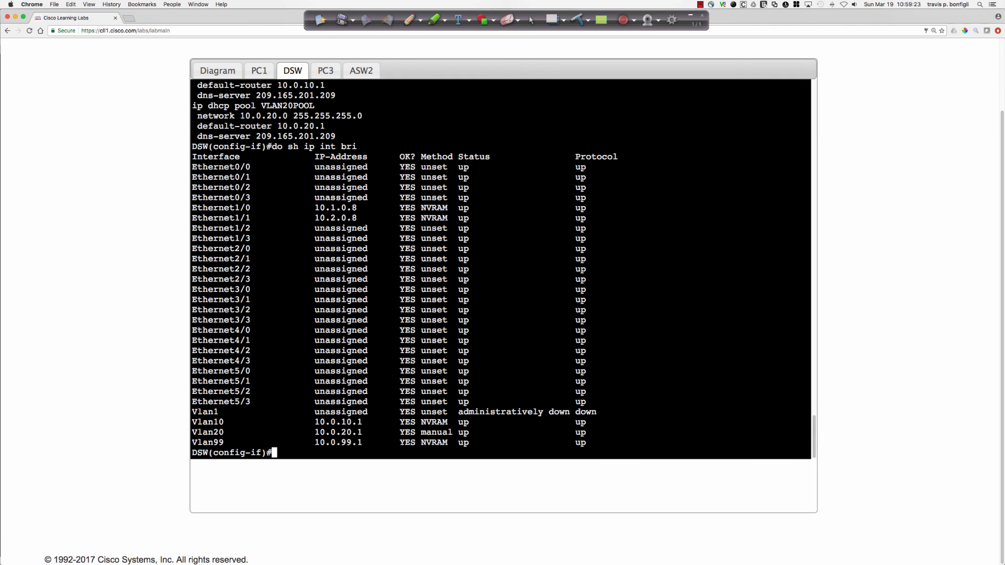
Go back to PC3's console and recheck its default gateway repeatedly with do sh ip route.
left_click(363, 70)
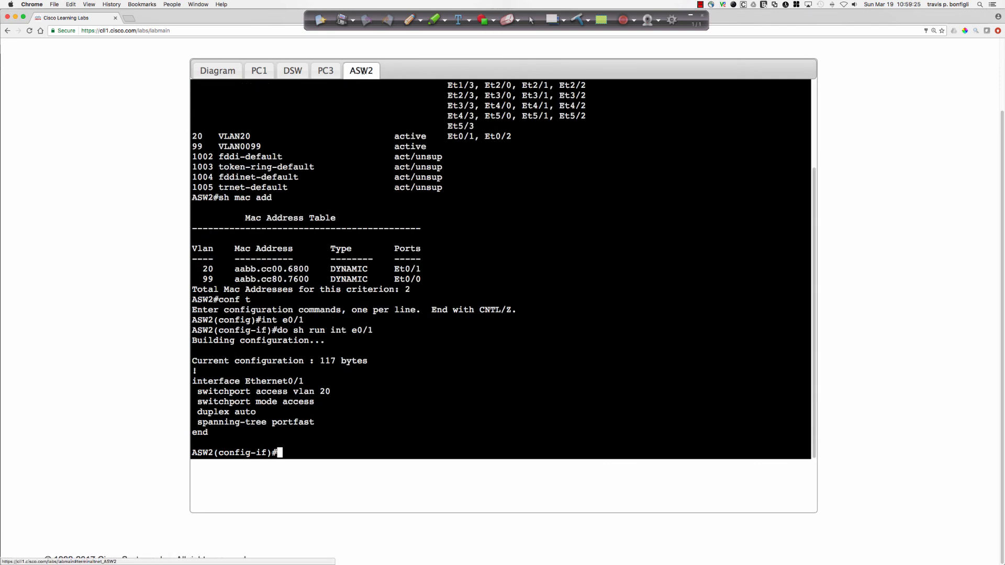
left_click(325, 71)
key("Up")
key("Return")
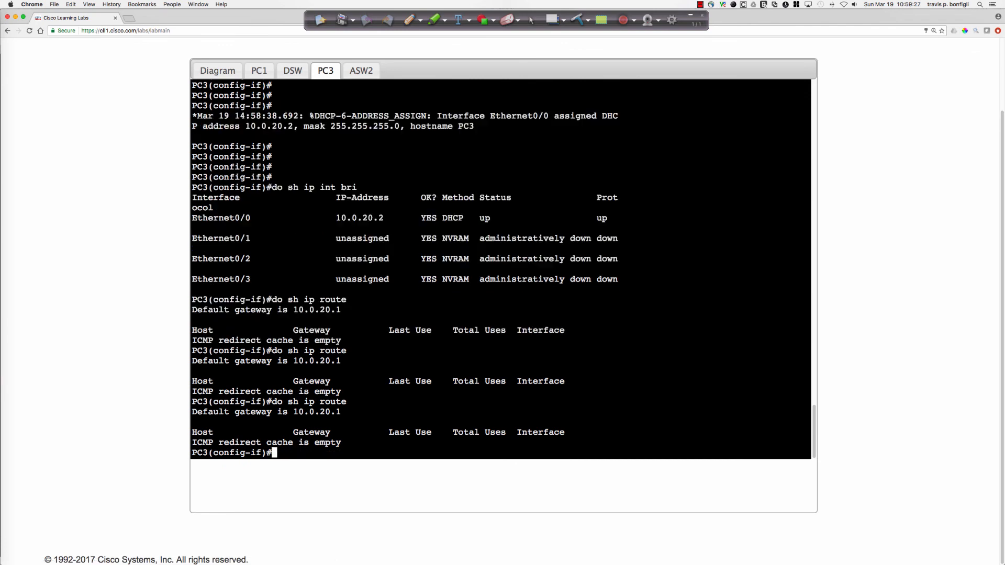
key("Up")
key("Return")
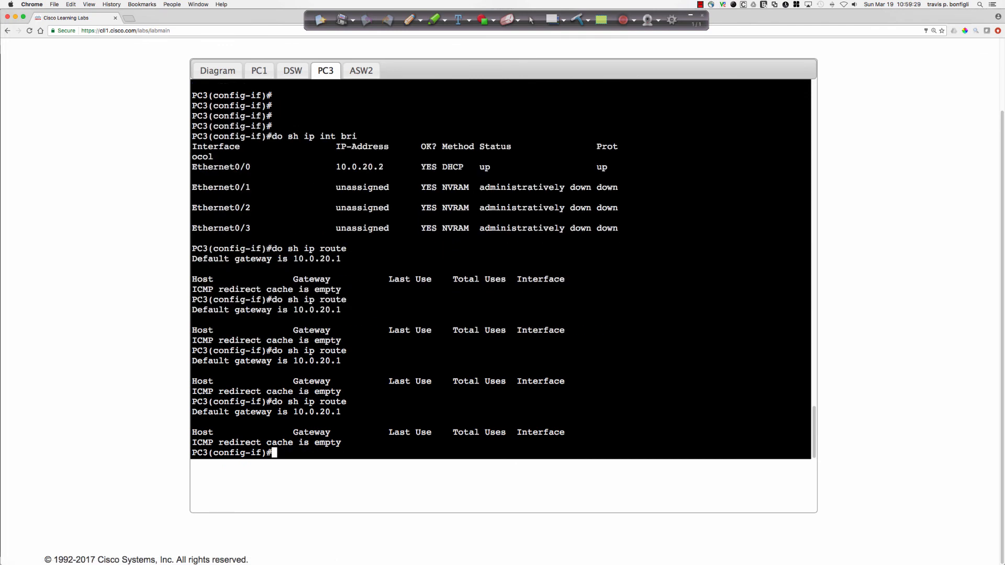
key("Up")
key("Return")
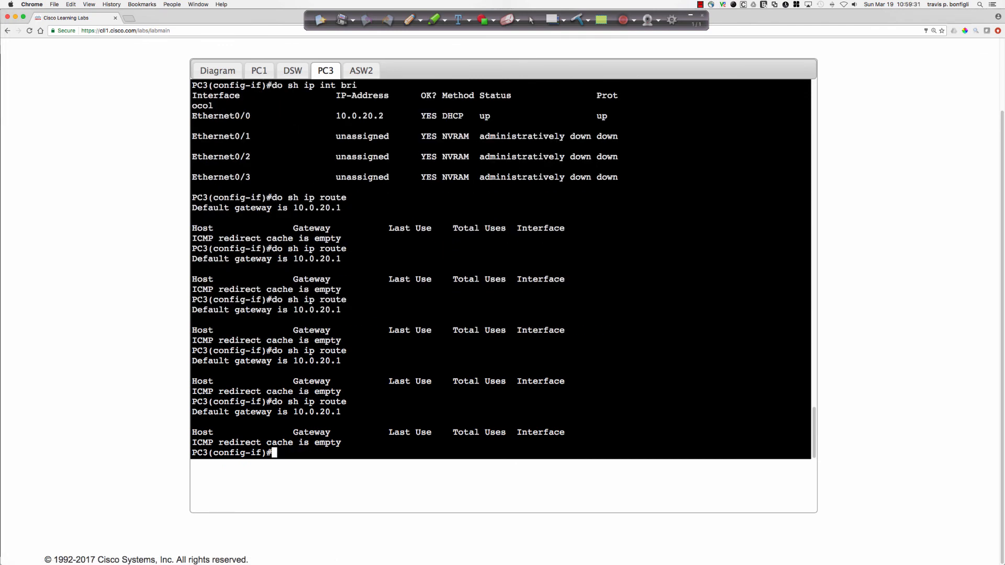
Test PC3's Internet access by pinging cisco.com with do ping.
type("do ping cisco.com")
key("Return")
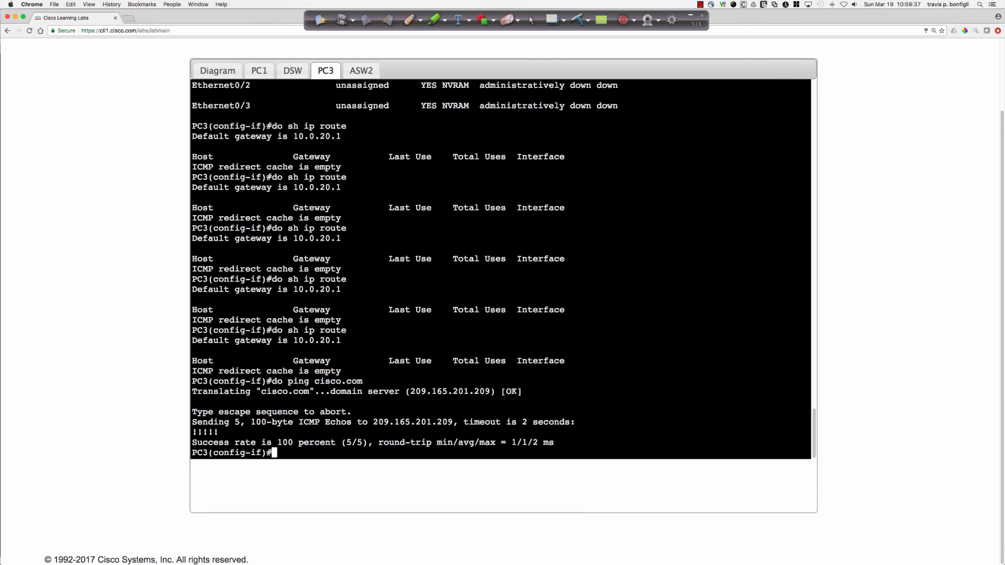